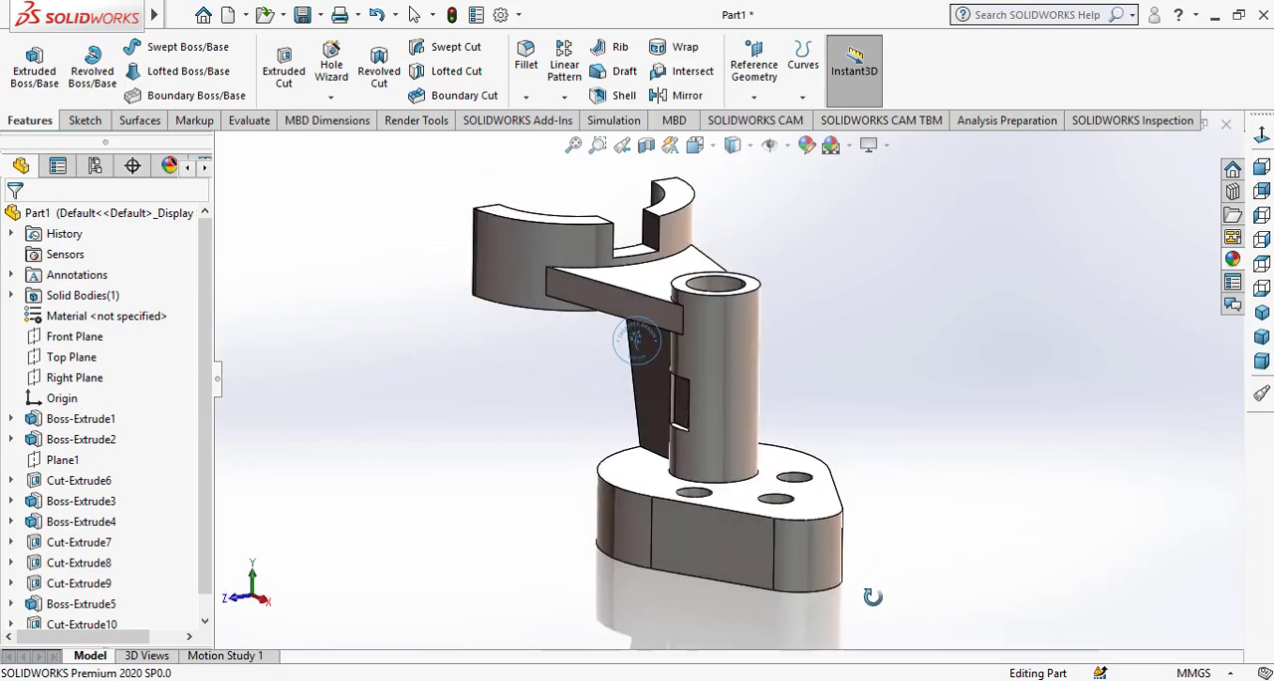
Set the new part's unit system to MMGS (millimetre, gram, second)
{"action": "left_click", "coordinate": [1261, 313]}
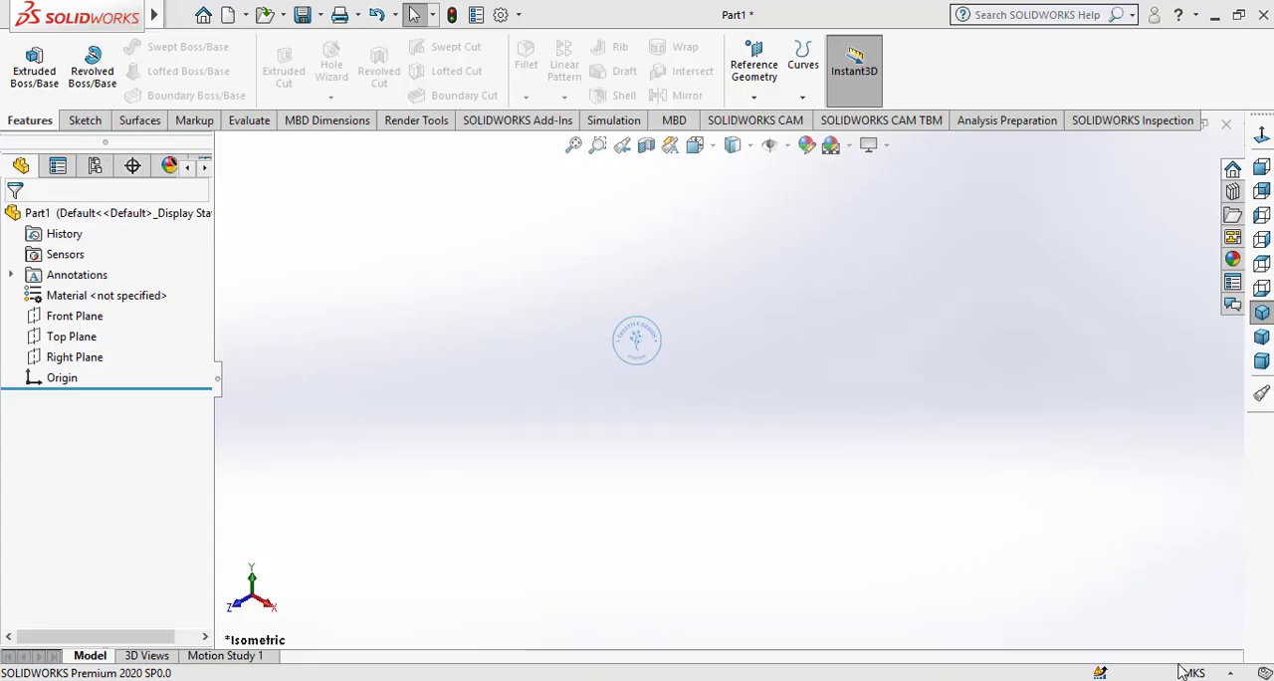
{"action": "left_click", "coordinate": [1189, 673]}
{"action": "left_click", "coordinate": [1104, 592]}
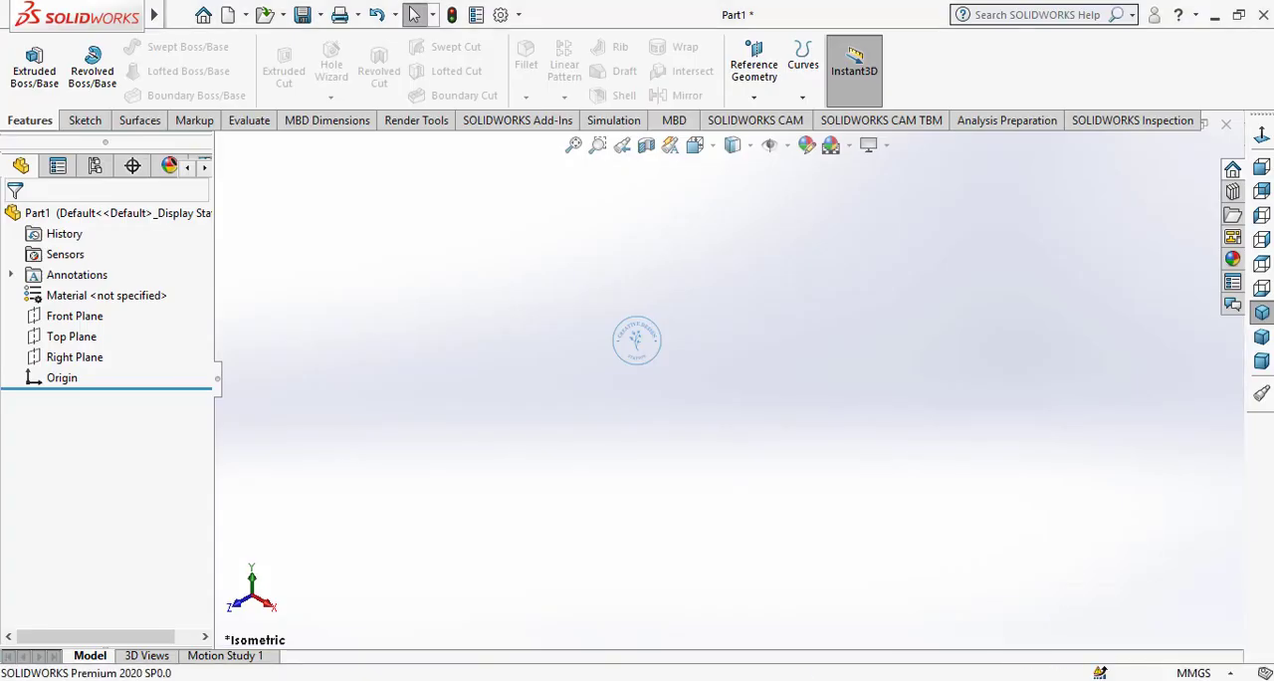
On the Top Plane, sketch a circle about 82 mm in diameter at the origin and one about 33 mm horizontally beside it
{"action": "left_click", "coordinate": [70, 336]}
{"action": "left_click", "coordinate": [91, 308]}
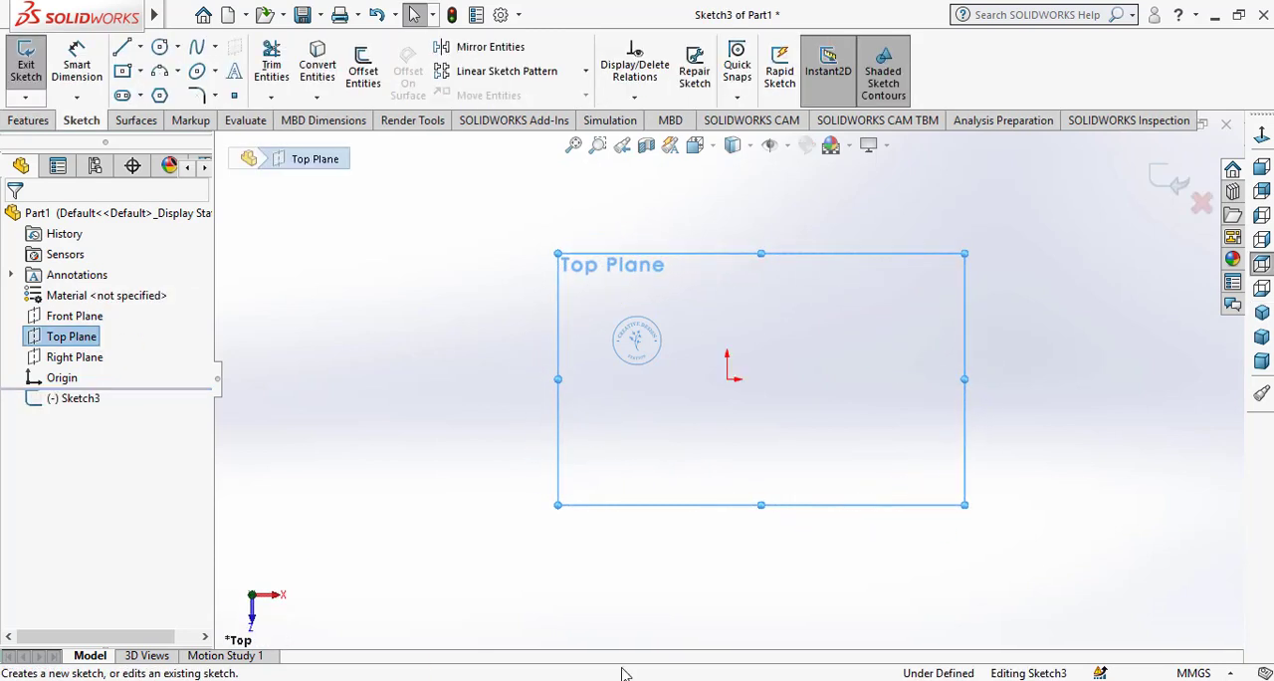
{"action": "left_click", "coordinate": [159, 47]}
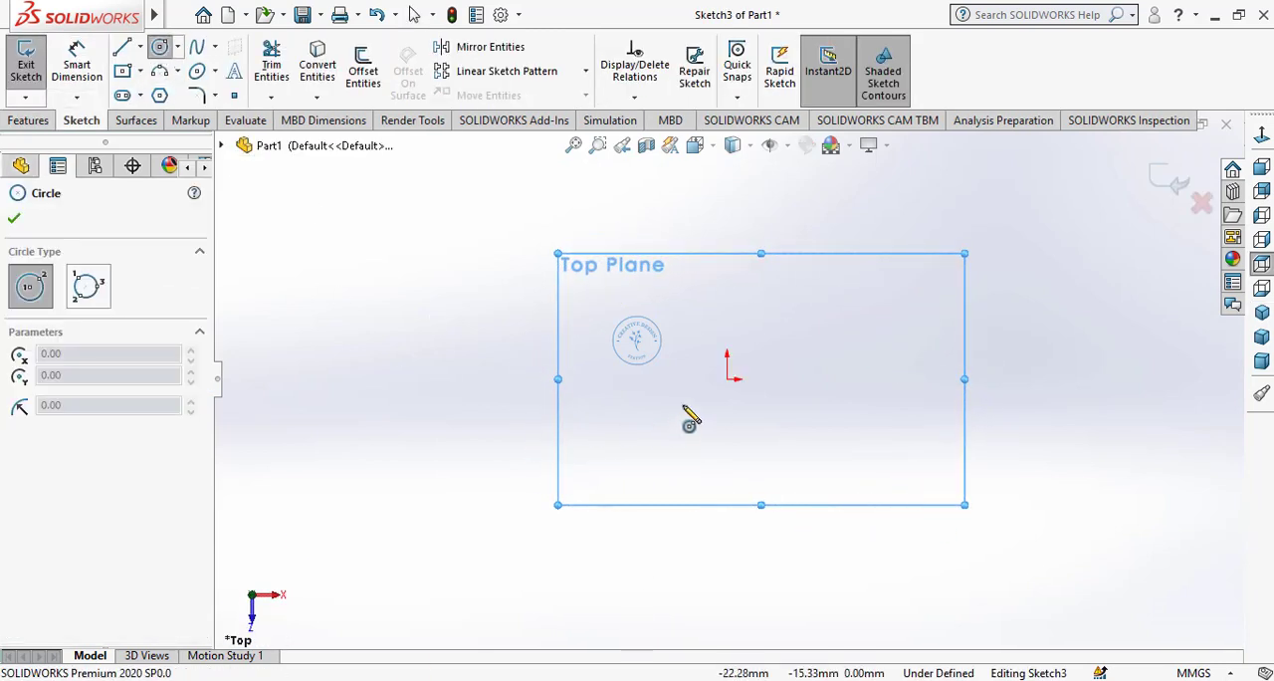
{"action": "left_click", "coordinate": [727, 380]}
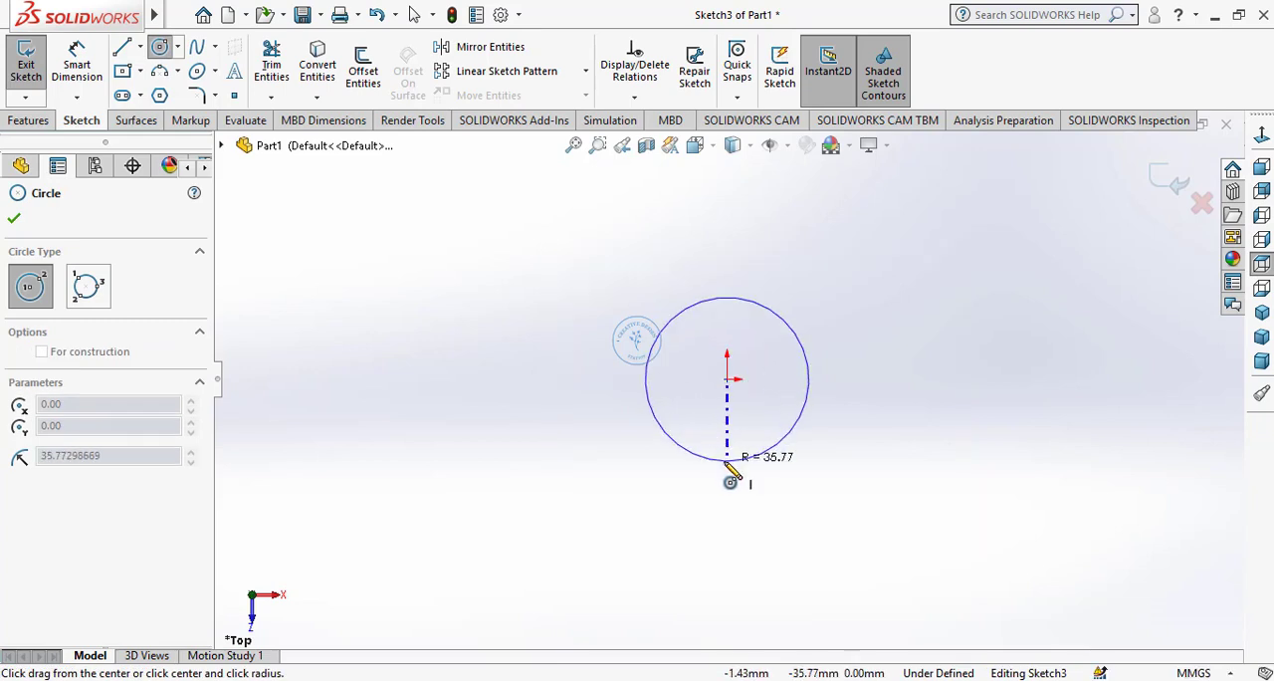
{"action": "left_click", "coordinate": [728, 472]}
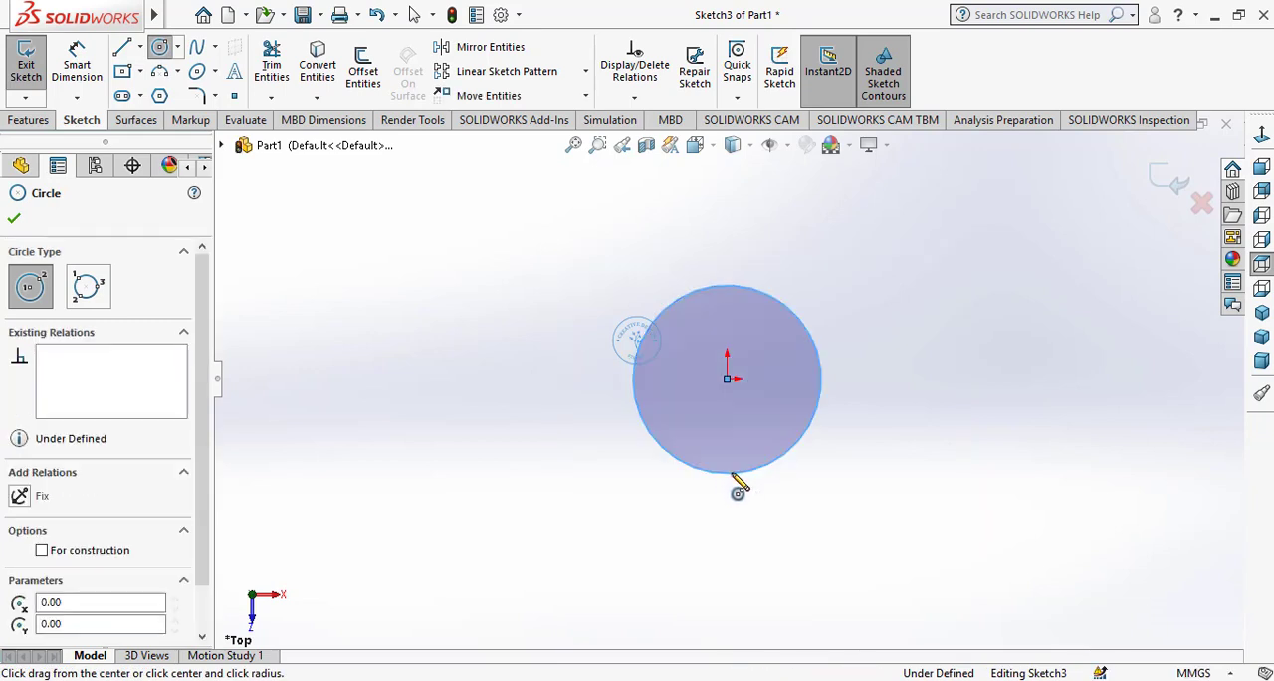
{"action": "left_click", "coordinate": [864, 379]}
{"action": "left_click", "coordinate": [864, 436]}
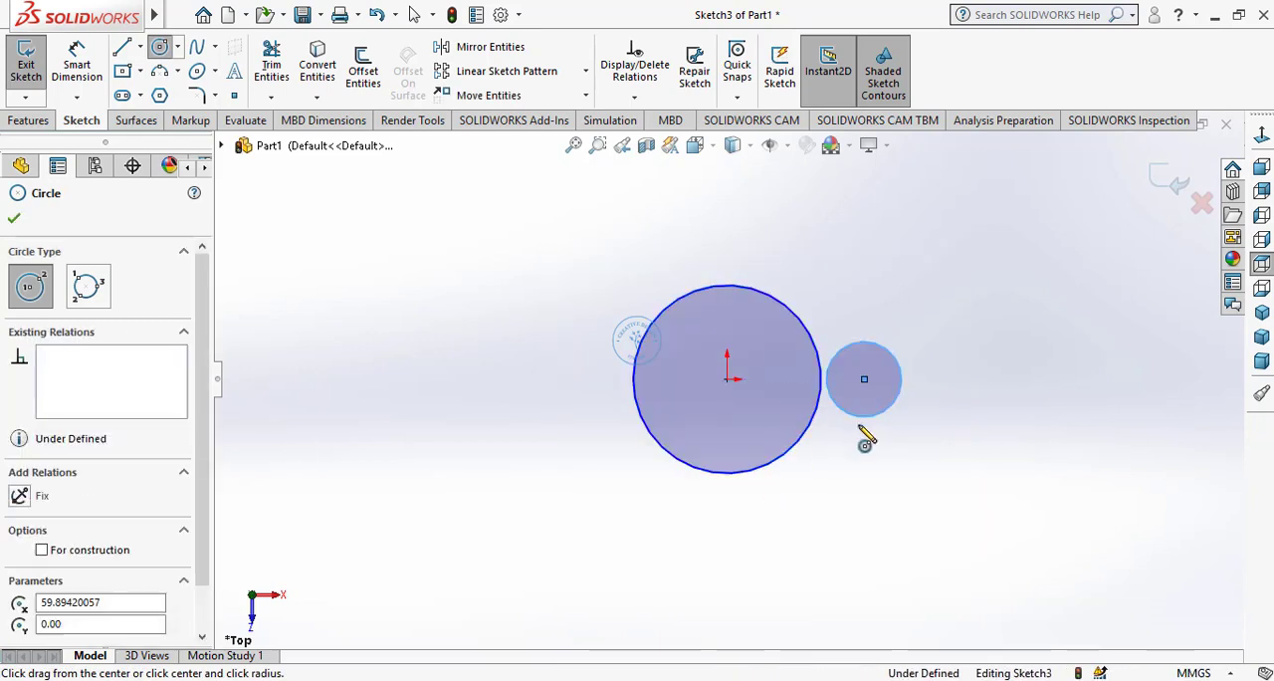
{"action": "right_click", "coordinate": [866, 388]}
{"action": "left_click", "coordinate": [899, 448]}
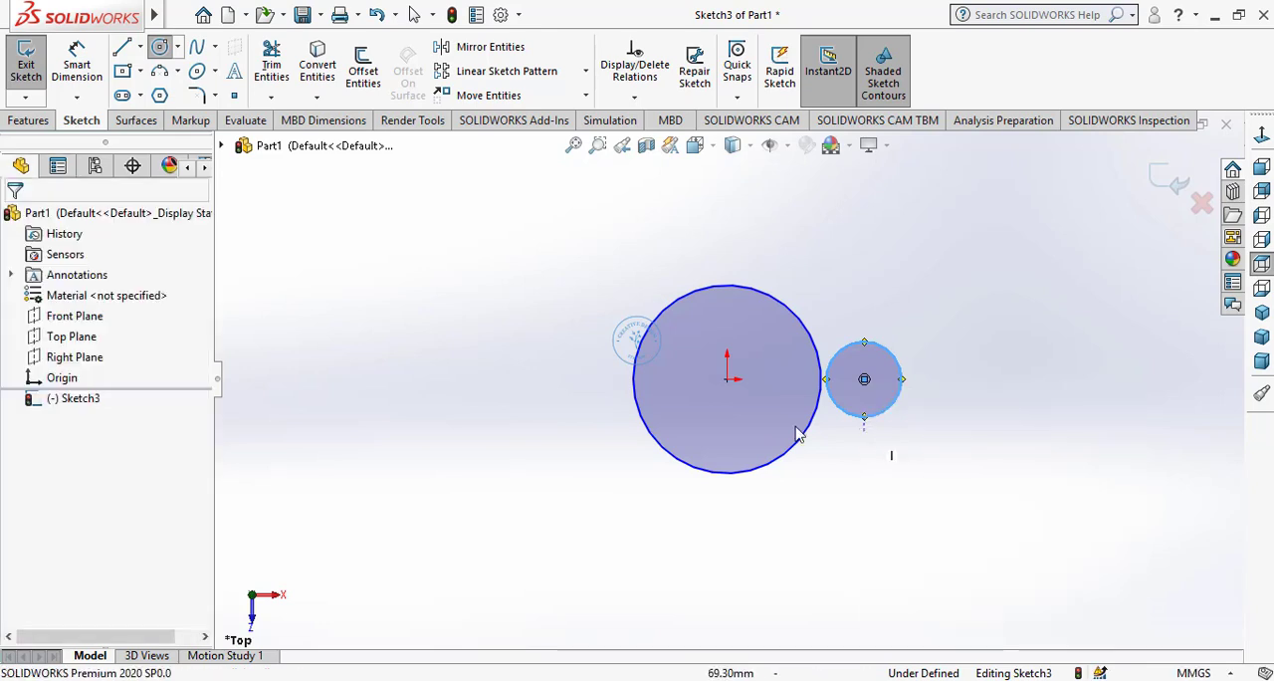
Dimension the large circle at the origin to a diameter of 78 mm
{"action": "left_click", "coordinate": [77, 62]}
{"action": "left_click", "coordinate": [645, 418]}
{"action": "left_click", "coordinate": [588, 394]}
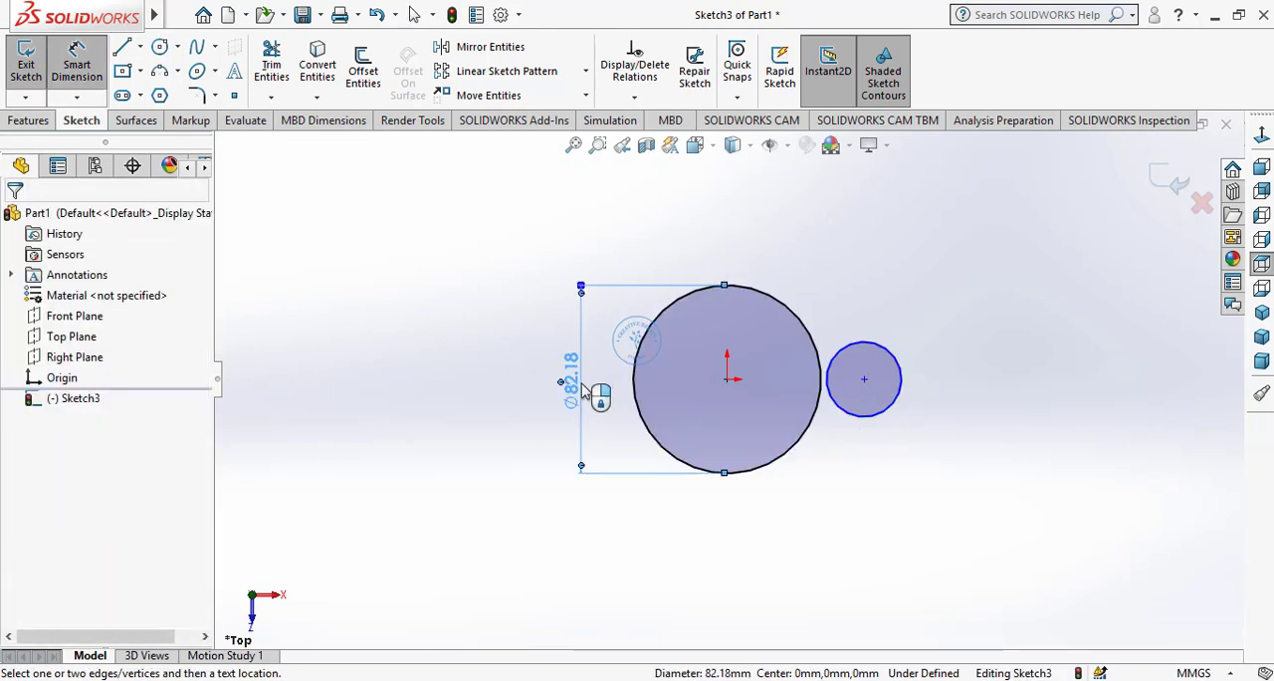
{"action": "type", "text": "78"}
{"action": "key", "text": "Return"}
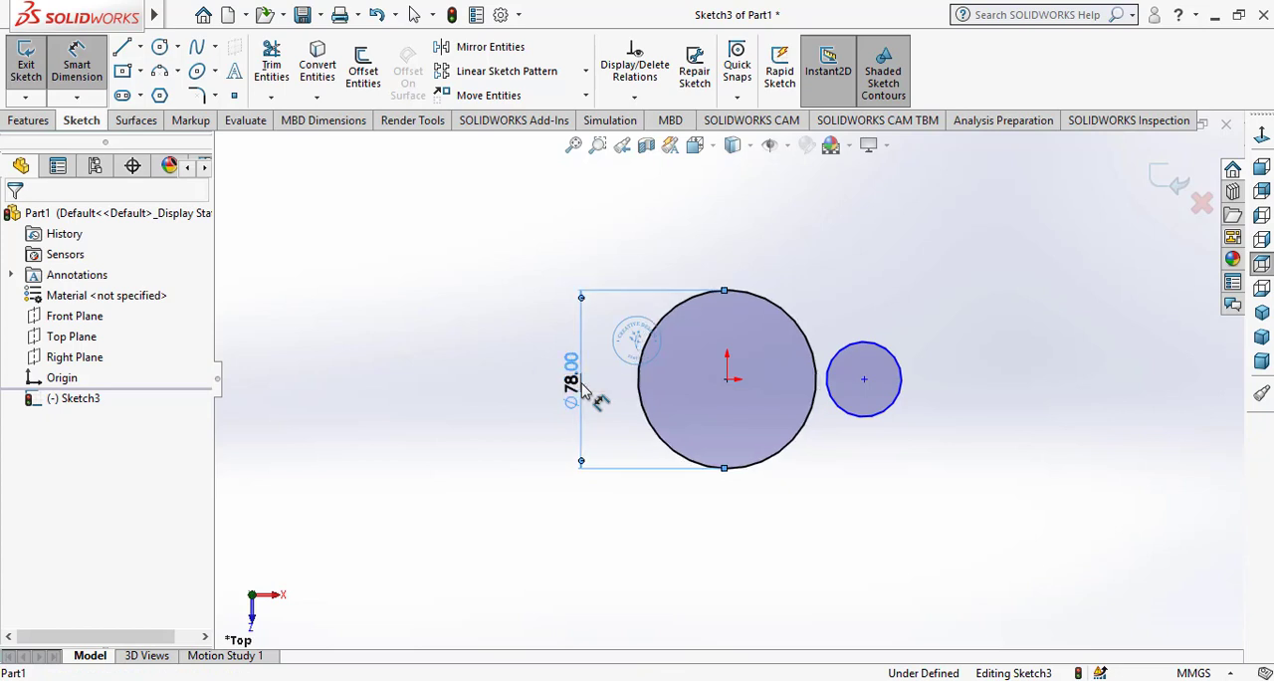
Dimension the small circle to a diameter of 30 mm
{"action": "left_click", "coordinate": [896, 398]}
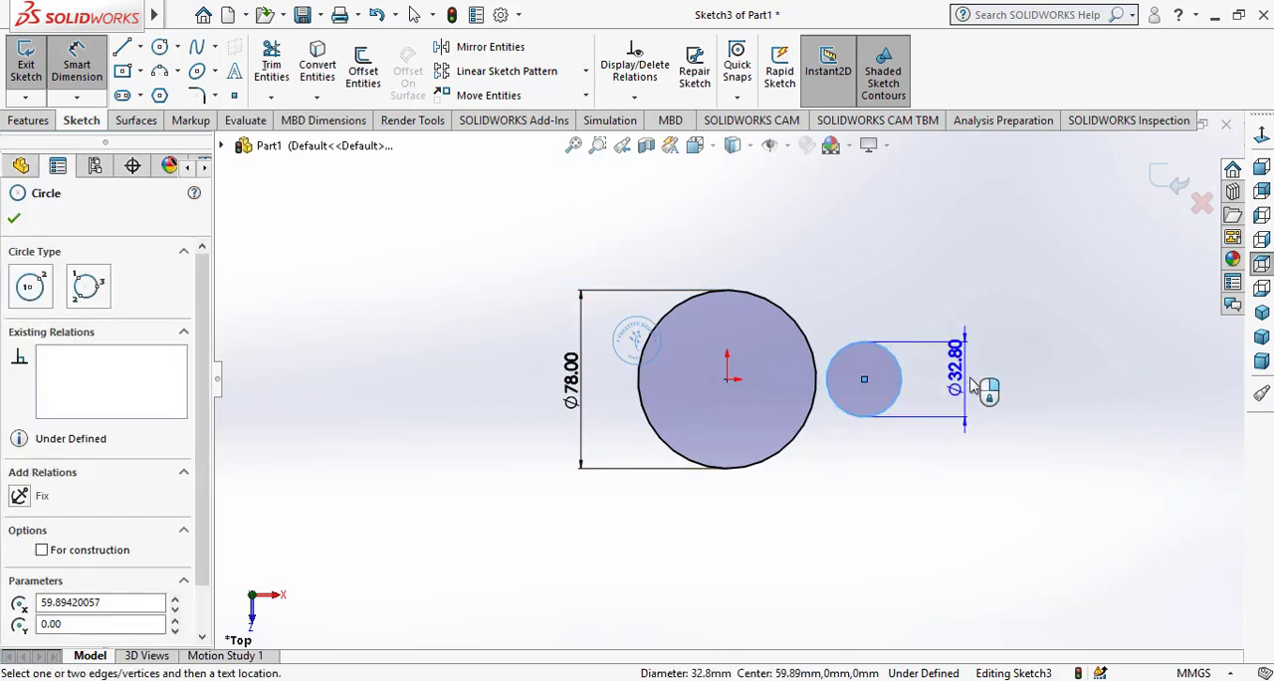
{"action": "left_click", "coordinate": [971, 392]}
{"action": "type", "text": "30"}
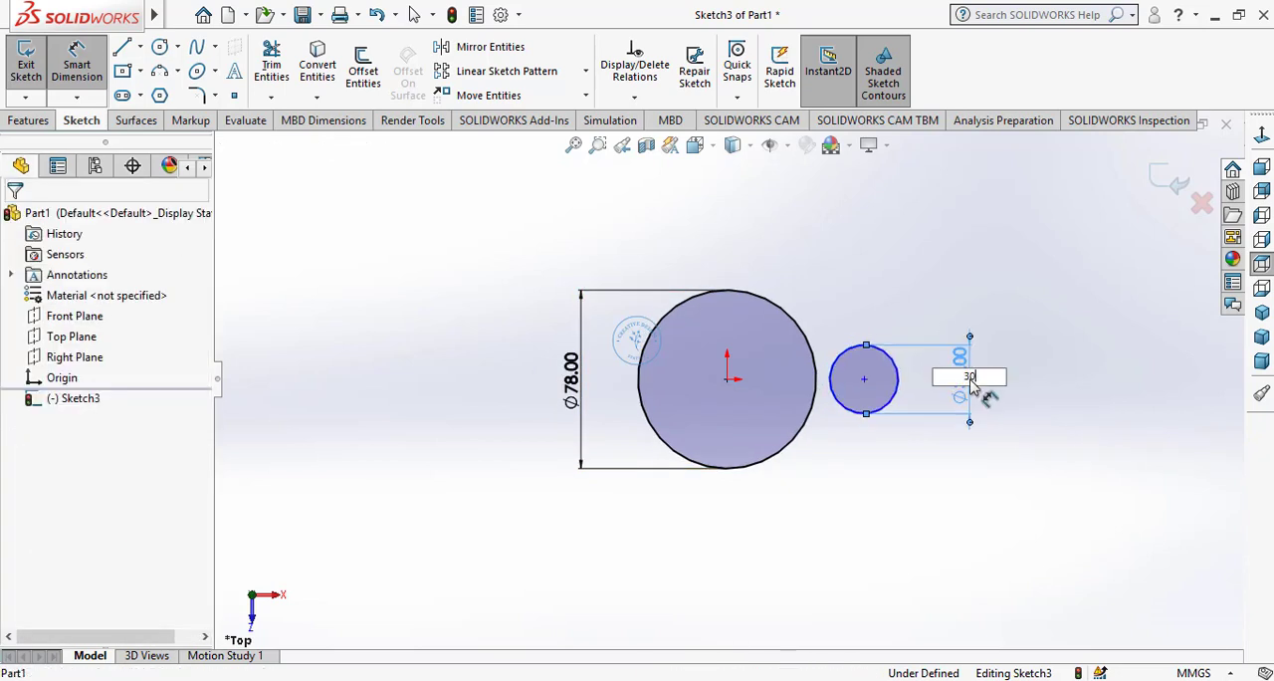
{"action": "key", "text": "Return"}
{"action": "right_click", "coordinate": [1031, 370]}
{"action": "left_click", "coordinate": [1080, 427]}
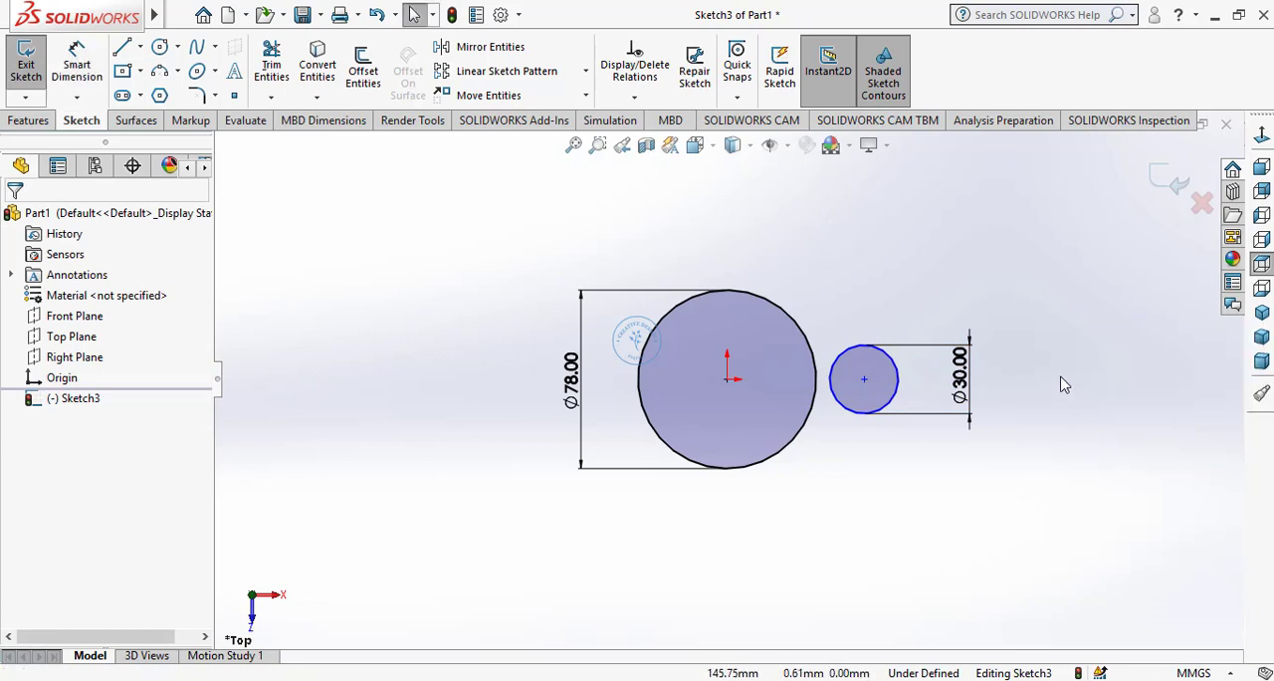
Sketch a horizontal centerline from the origin to the small circle's center
{"action": "scroll", "coordinate": [1061, 381], "scroll_direction": "down", "scroll_amount": 2}
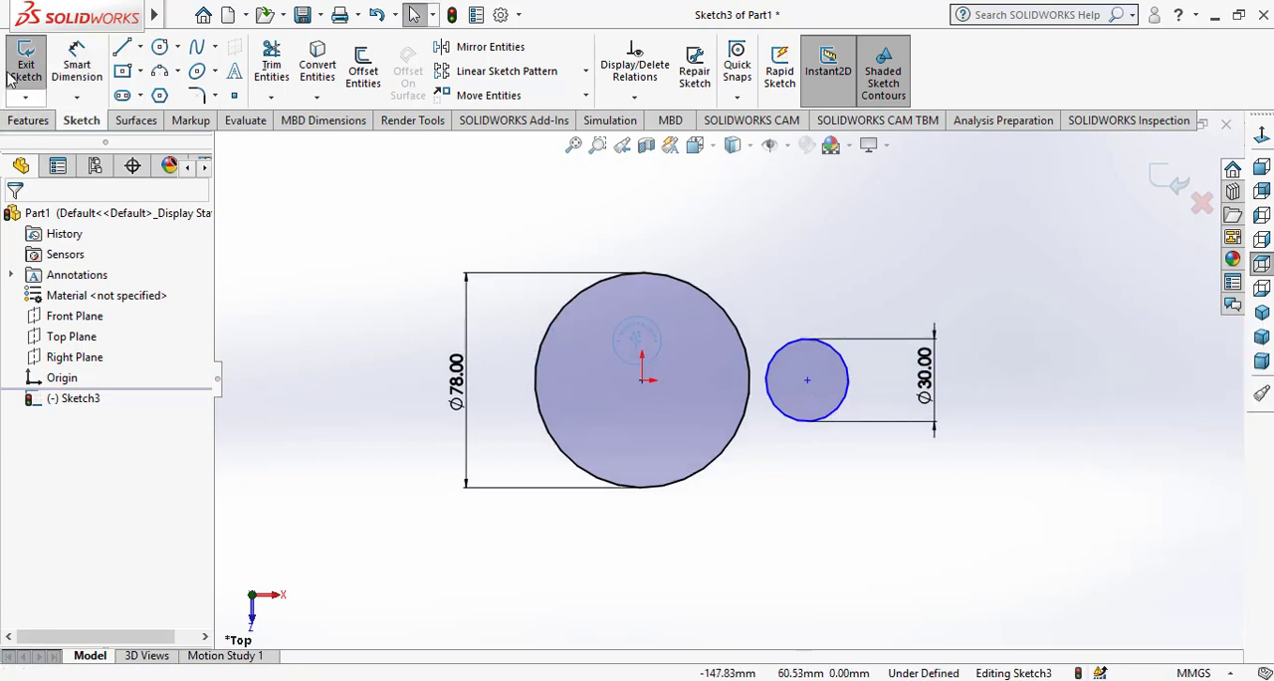
{"action": "left_click", "coordinate": [140, 47]}
{"action": "left_click", "coordinate": [164, 91]}
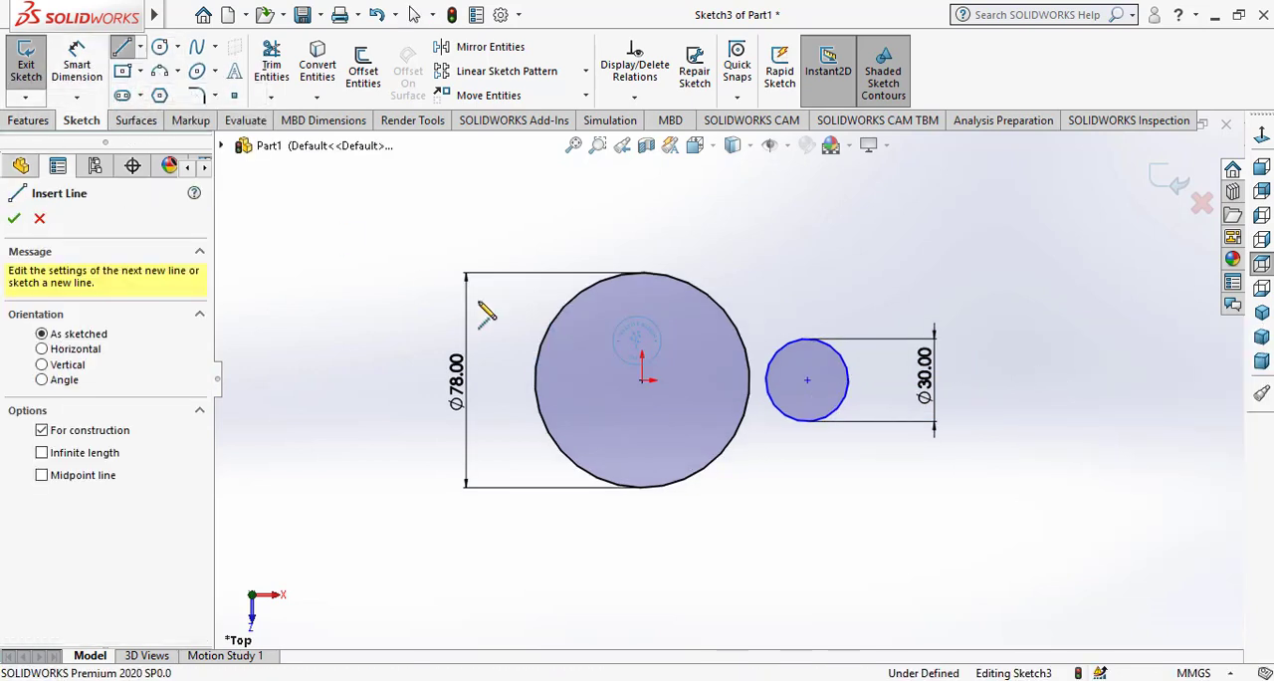
{"action": "left_click", "coordinate": [642, 380]}
{"action": "left_click", "coordinate": [807, 380]}
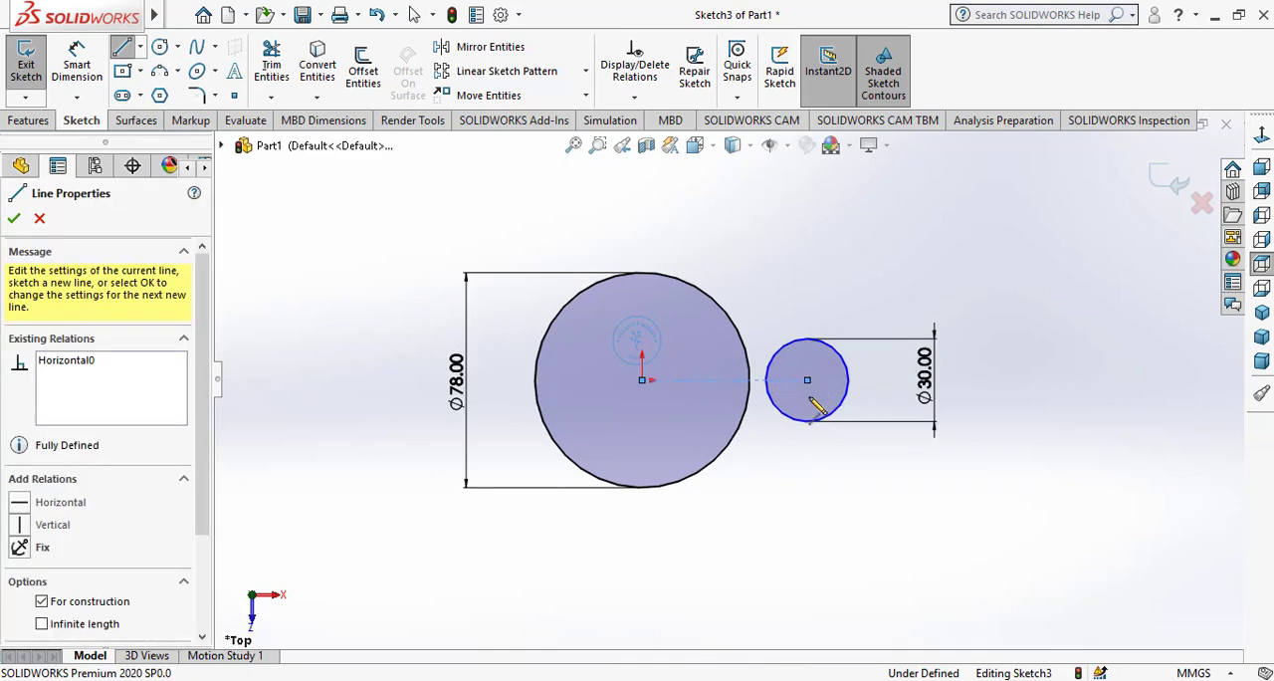
{"action": "right_click", "coordinate": [821, 453]}
{"action": "left_click", "coordinate": [854, 479]}
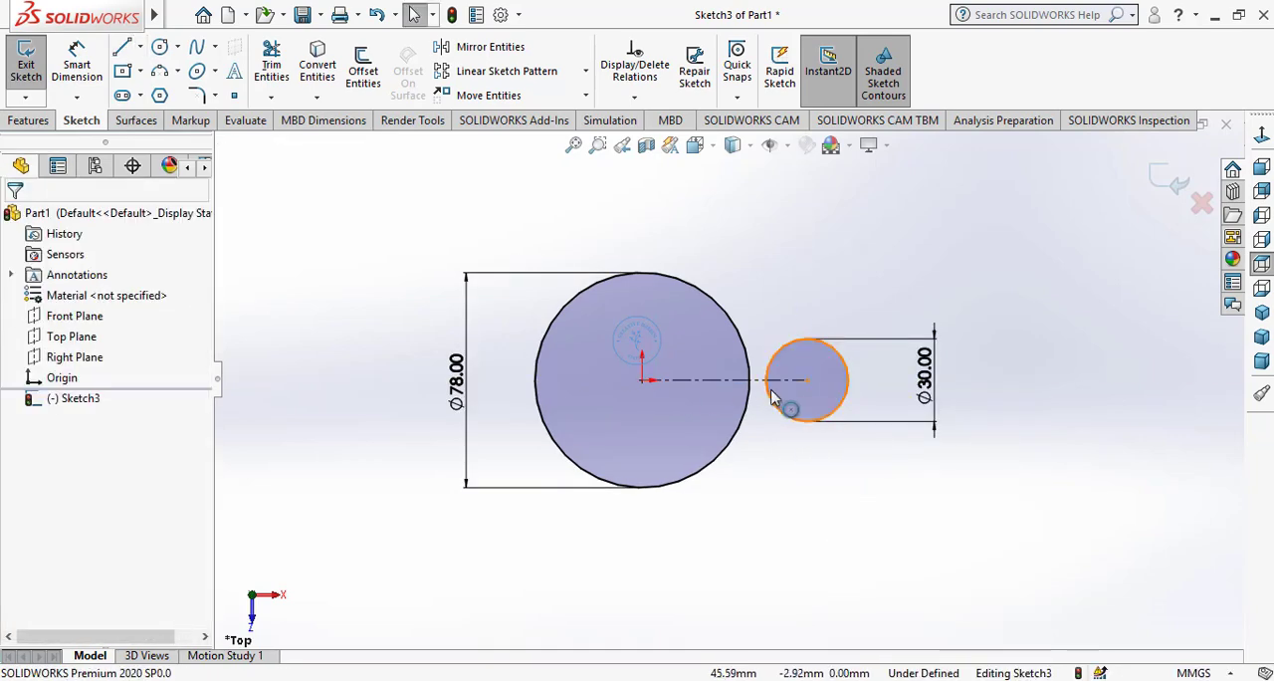
Add a tangent relation between the small circle and the large circle
{"action": "left_click", "coordinate": [775, 407]}
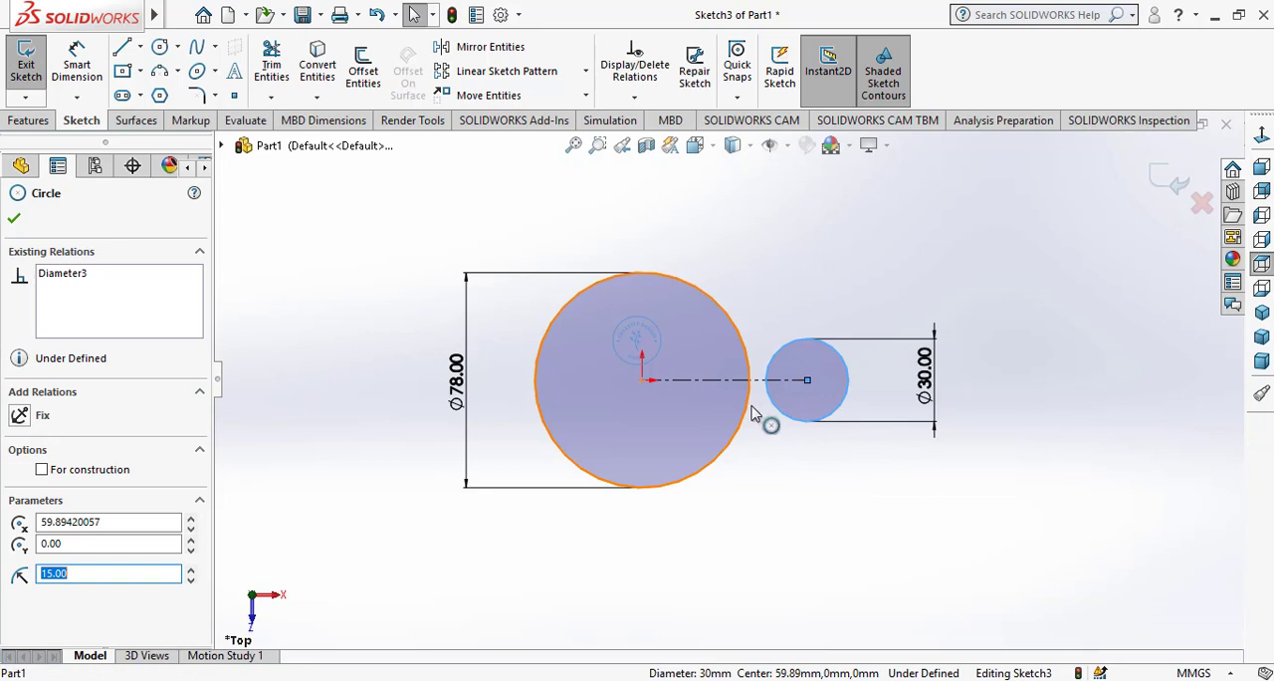
{"action": "left_click", "coordinate": [750, 412], "text": "ctrl"}
{"action": "left_click", "coordinate": [833, 321]}
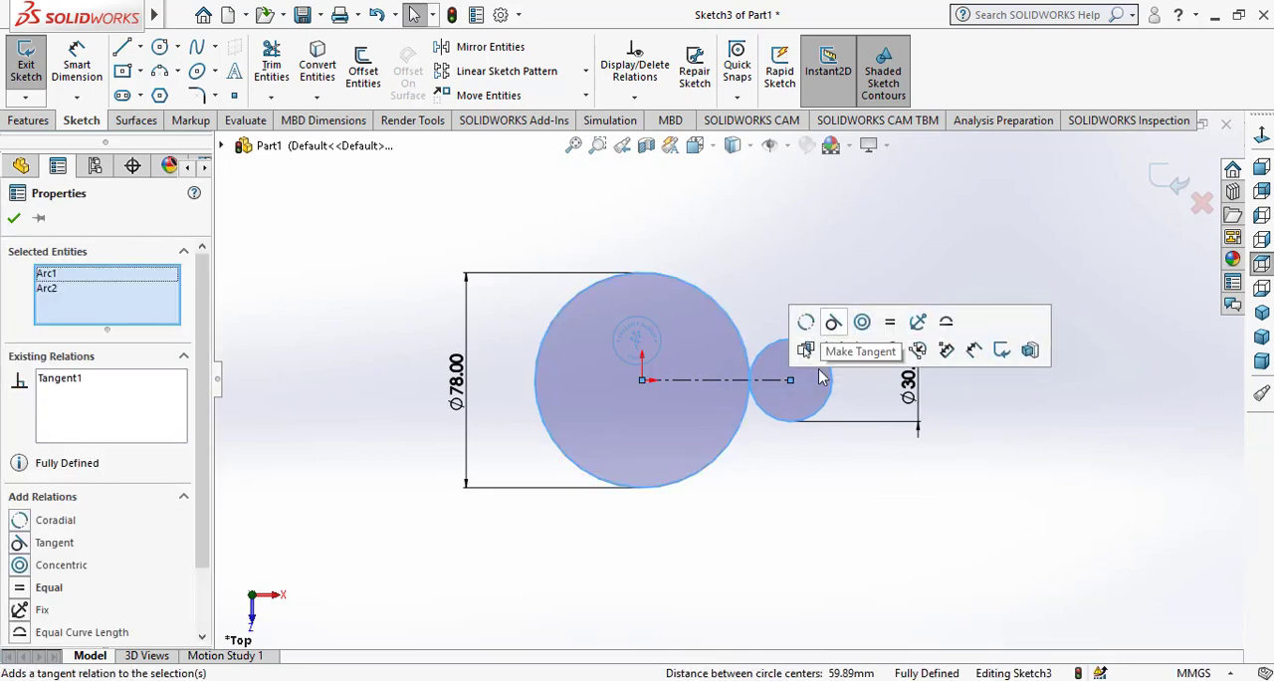
{"action": "left_click", "coordinate": [787, 475]}
Sketch a line about 48 mm long joining the upper sides of both circles, tangent to each, and check its relations
{"action": "scroll", "coordinate": [781, 288], "scroll_direction": "down", "scroll_amount": 2}
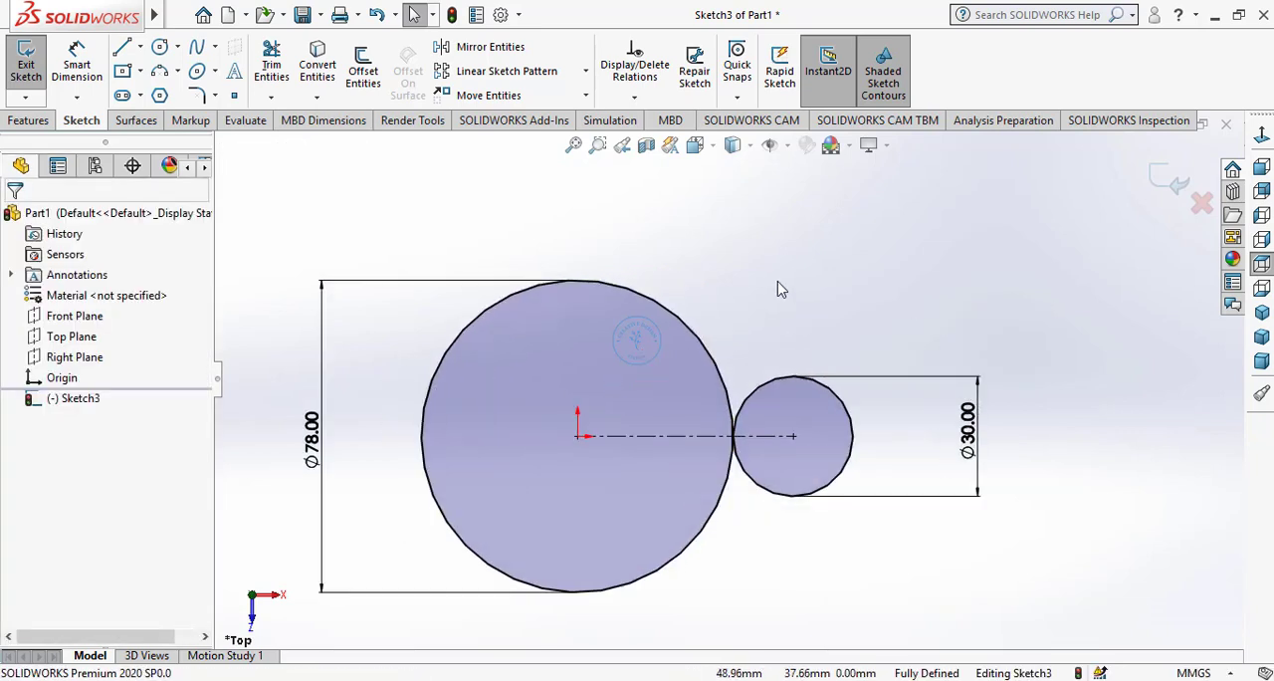
{"action": "left_click", "coordinate": [123, 48]}
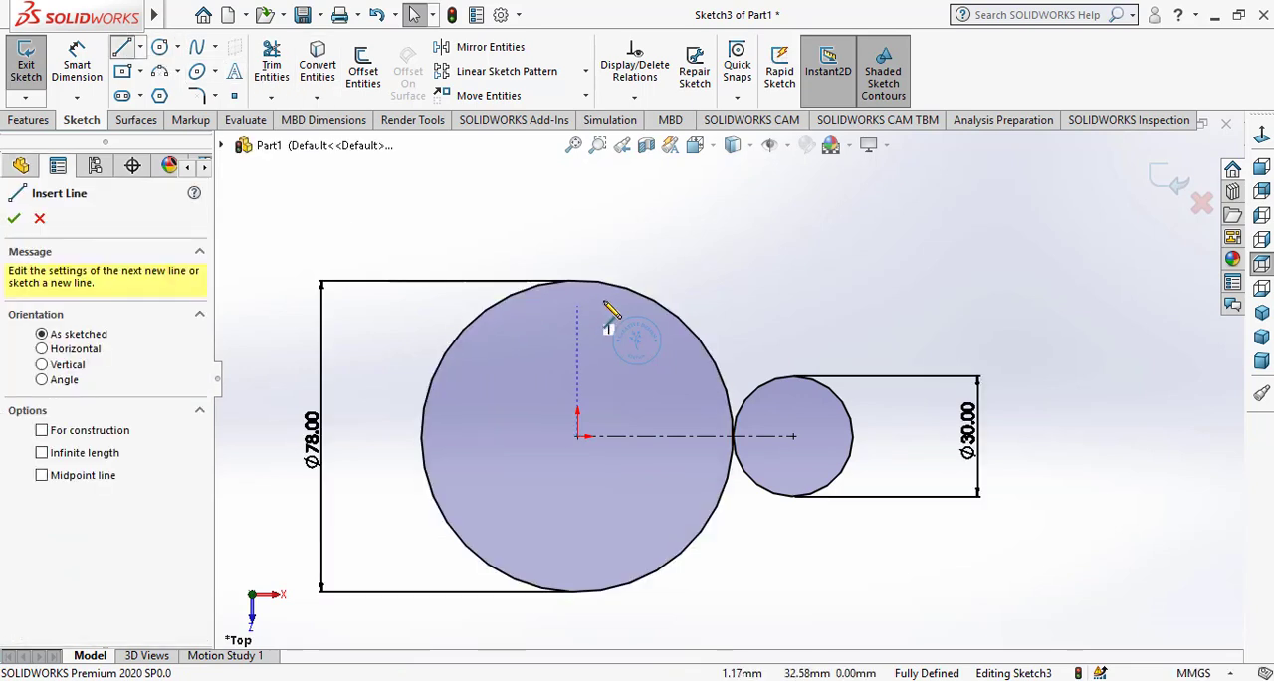
{"action": "left_click", "coordinate": [642, 297]}
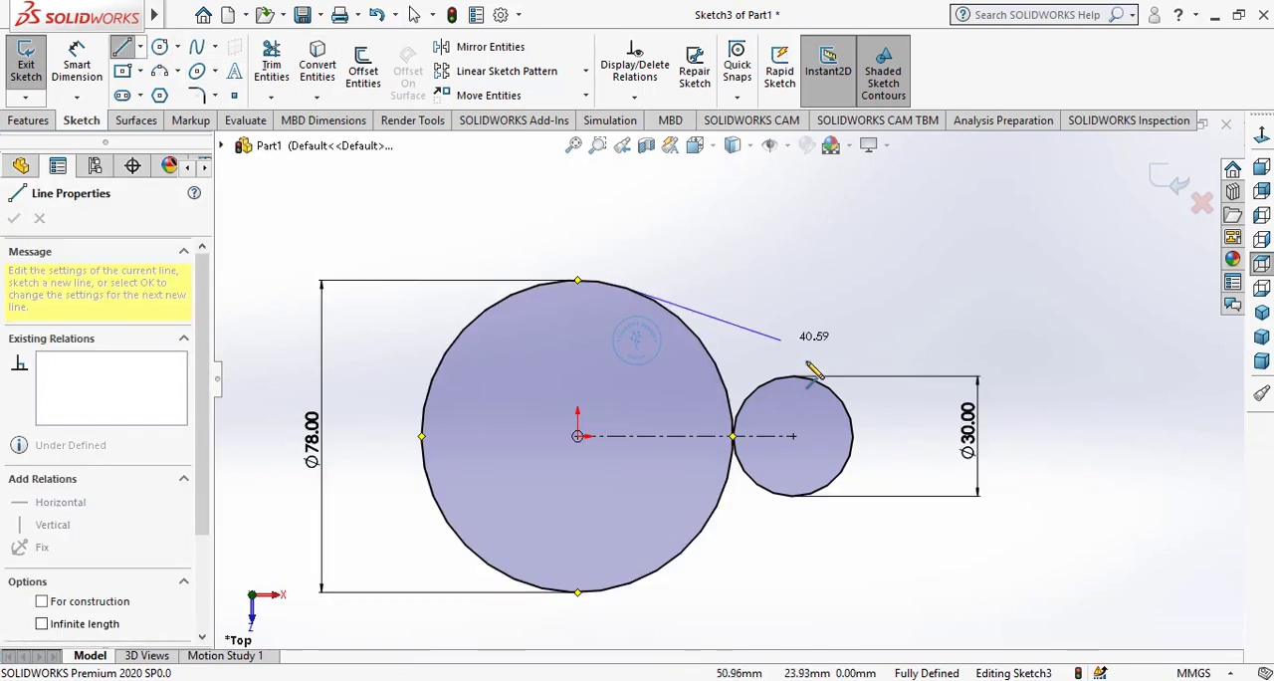
{"action": "left_click", "coordinate": [815, 377]}
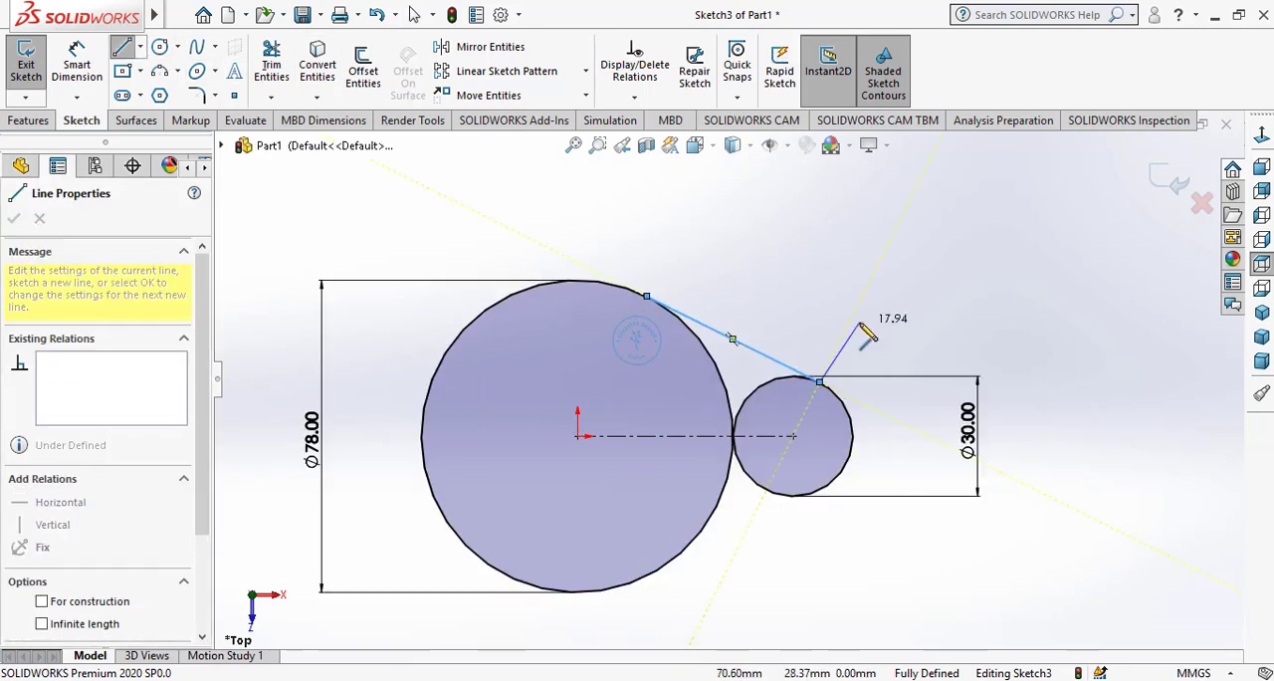
{"action": "right_click", "coordinate": [816, 325]}
{"action": "left_click", "coordinate": [837, 335]}
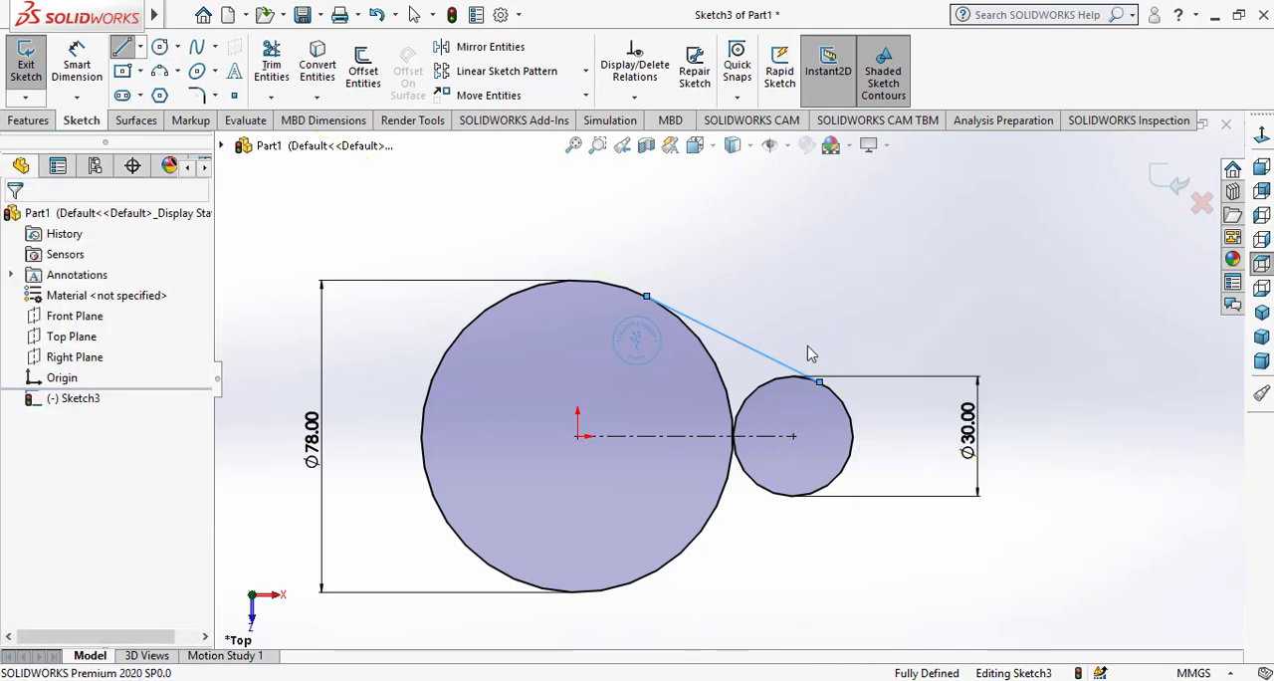
{"action": "left_click", "coordinate": [674, 312]}
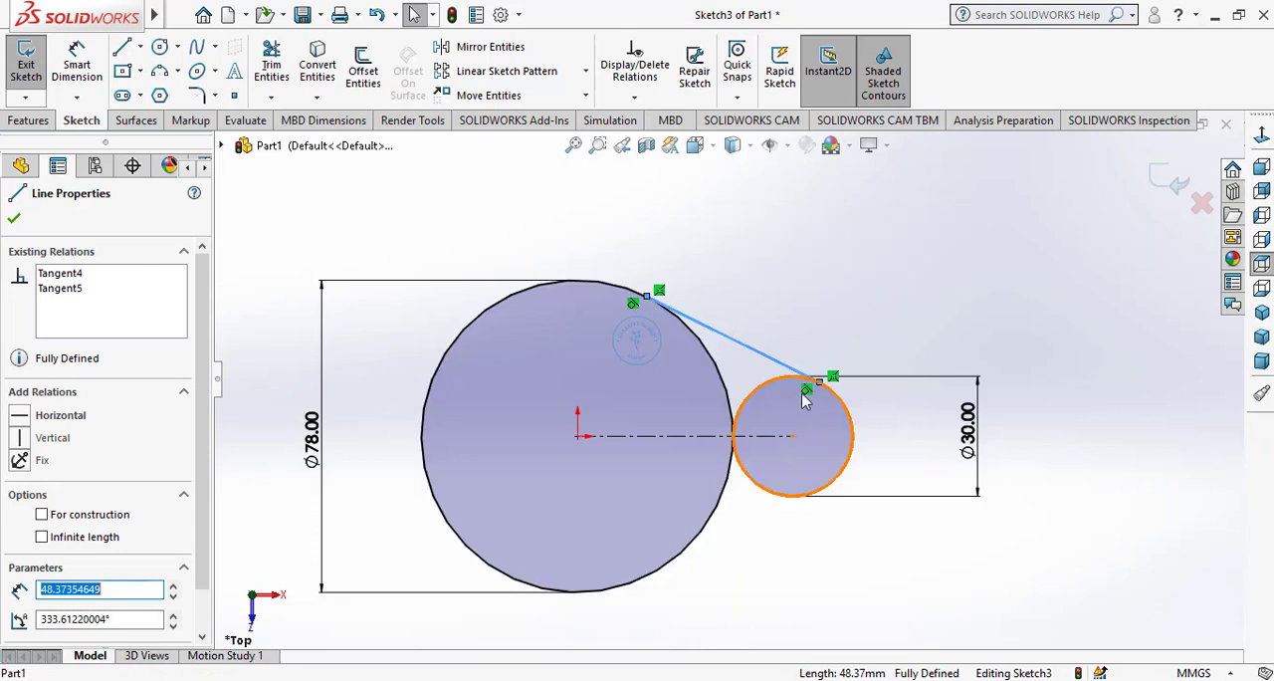
{"action": "left_click", "coordinate": [847, 296]}
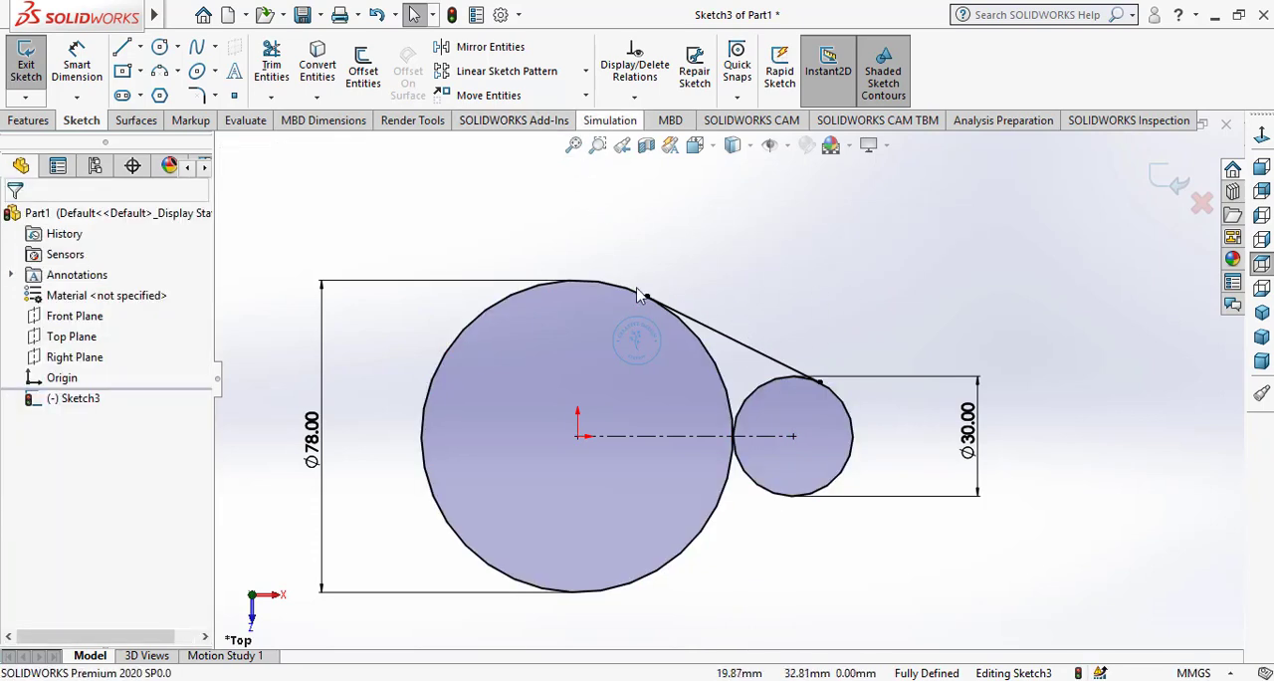
Mirror the tangent line about the horizontal centerline
{"action": "left_click", "coordinate": [483, 47]}
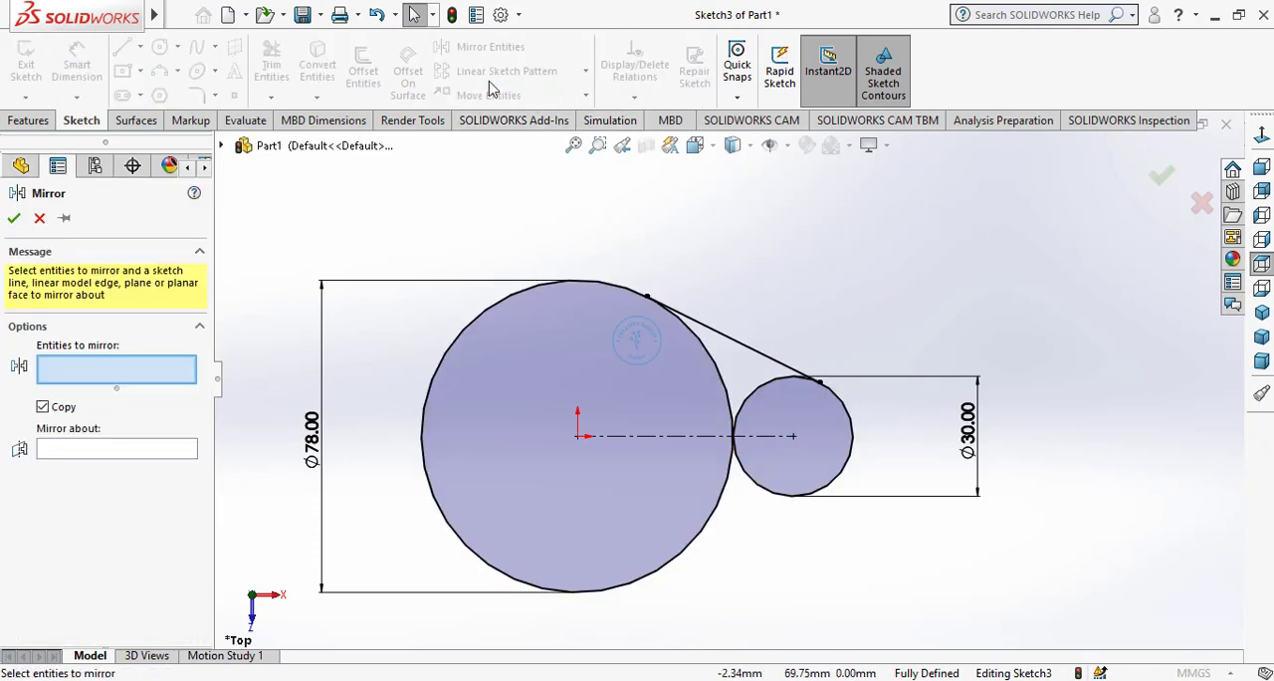
{"action": "left_click", "coordinate": [734, 341]}
{"action": "left_click", "coordinate": [97, 456]}
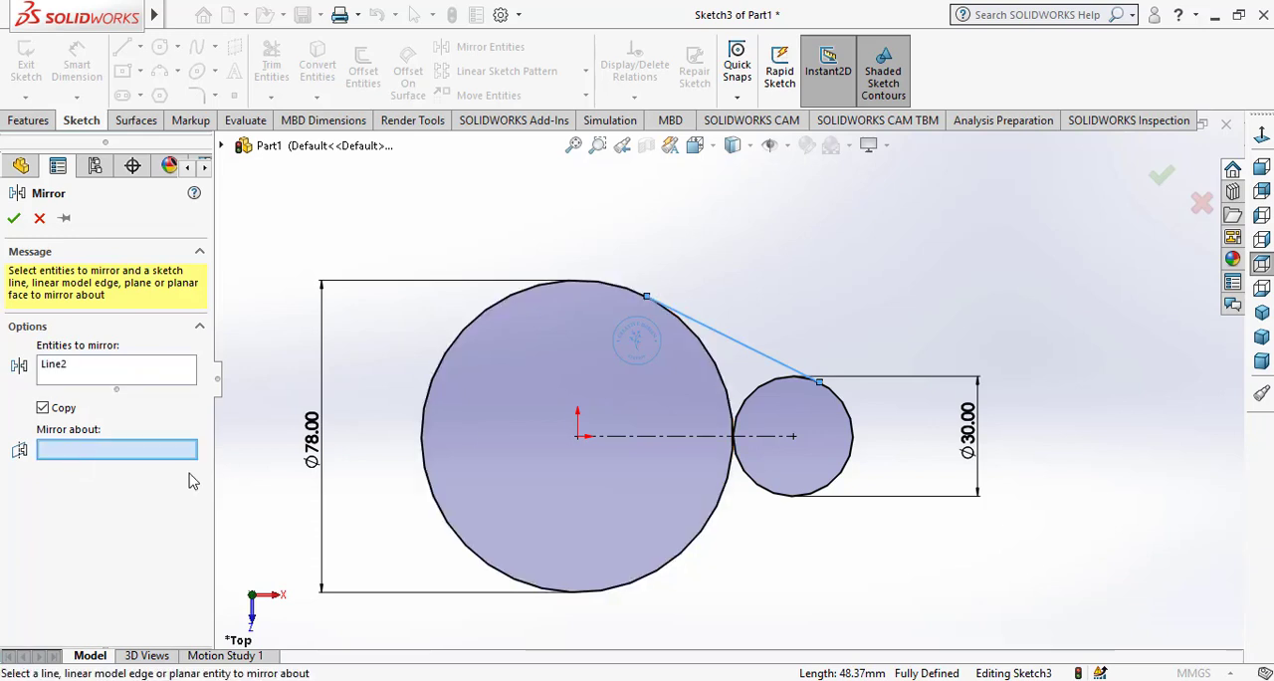
{"action": "left_click", "coordinate": [657, 437]}
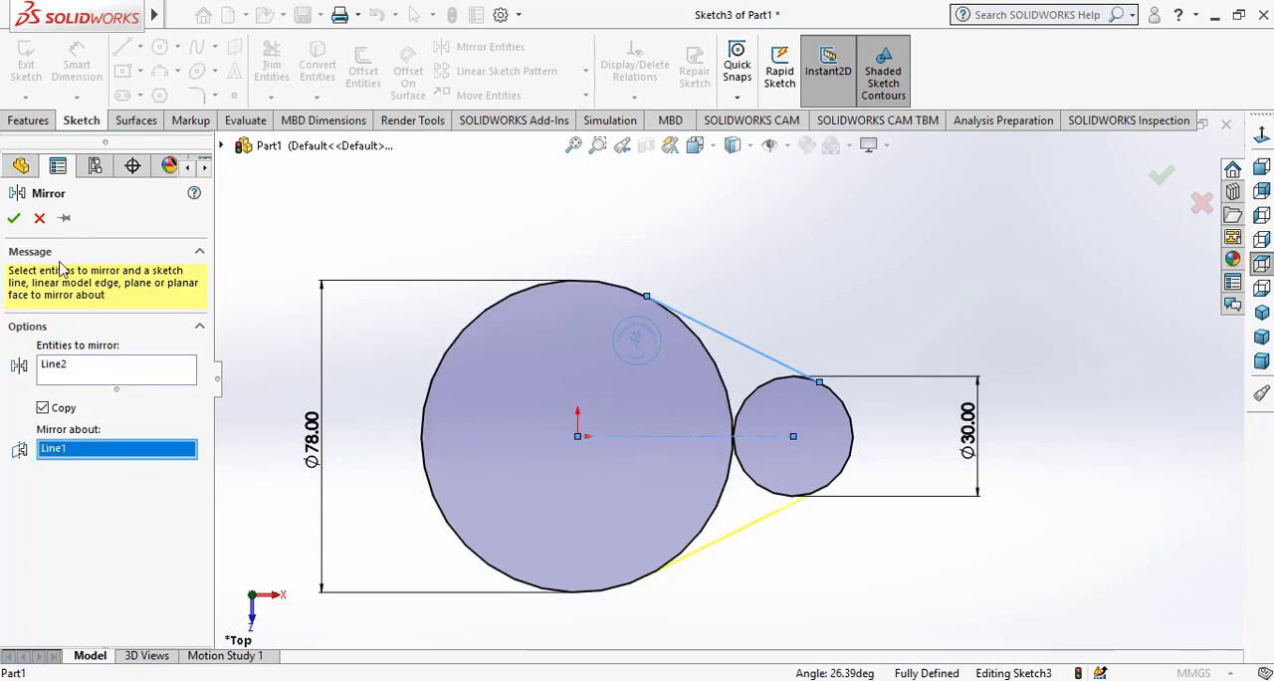
{"action": "left_click", "coordinate": [14, 218]}
Power-trim the inner arcs of both circles between the tangent lines, leaving one closed teardrop outline
{"action": "left_click", "coordinate": [271, 65]}
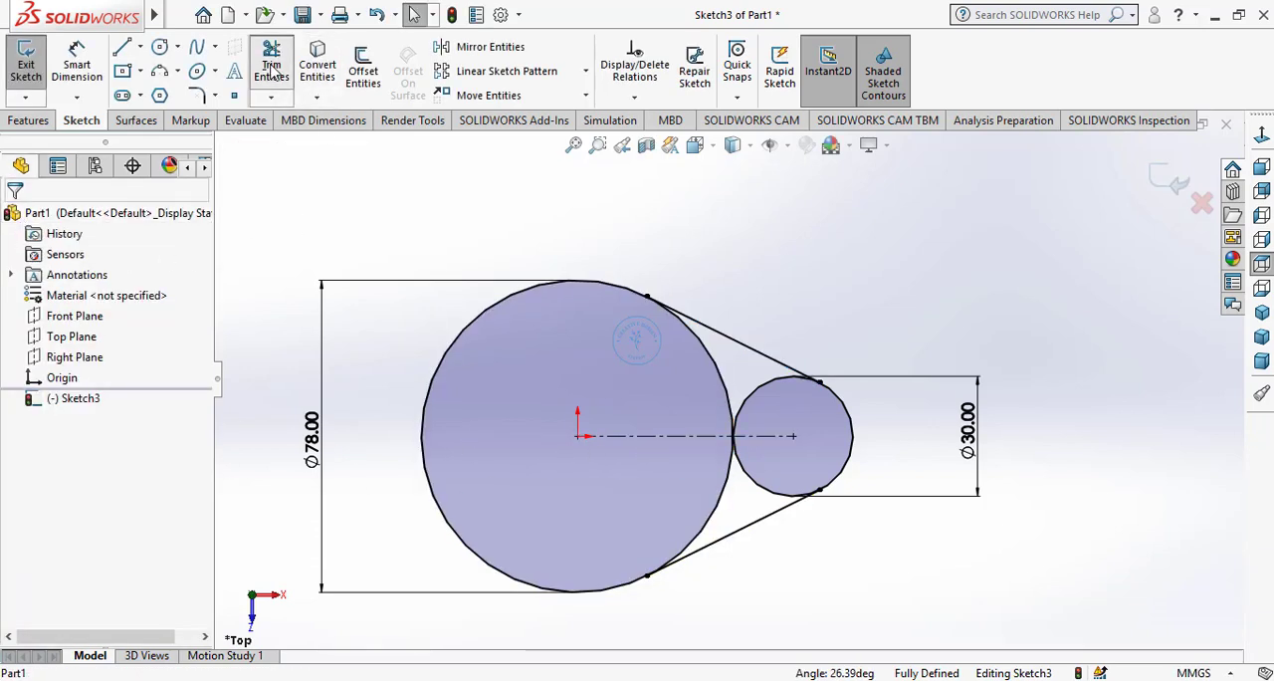
{"action": "left_click_drag", "start_coordinate": [667, 377], "coordinate": [765, 414]}
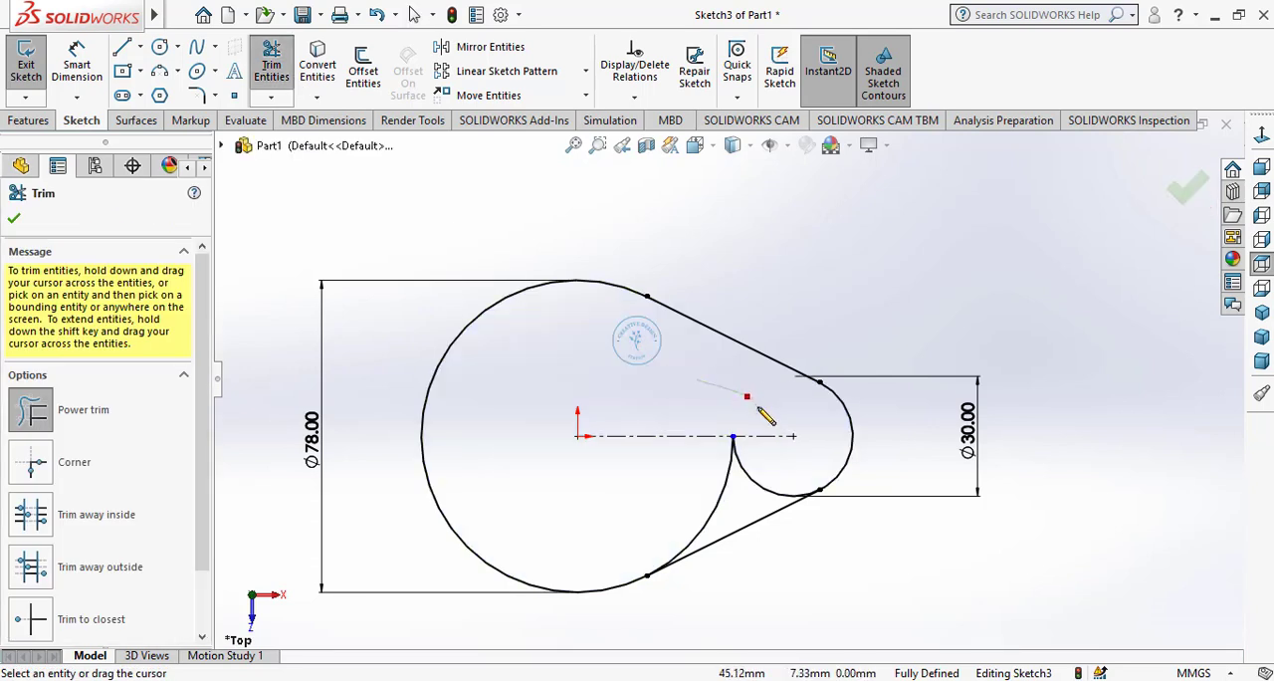
{"action": "mouse_move", "coordinate": [740, 482]}
{"action": "left_mouse_down"}
{"action": "mouse_move", "coordinate": [715, 467]}
{"action": "mouse_move", "coordinate": [762, 471]}
{"action": "left_mouse_up"}
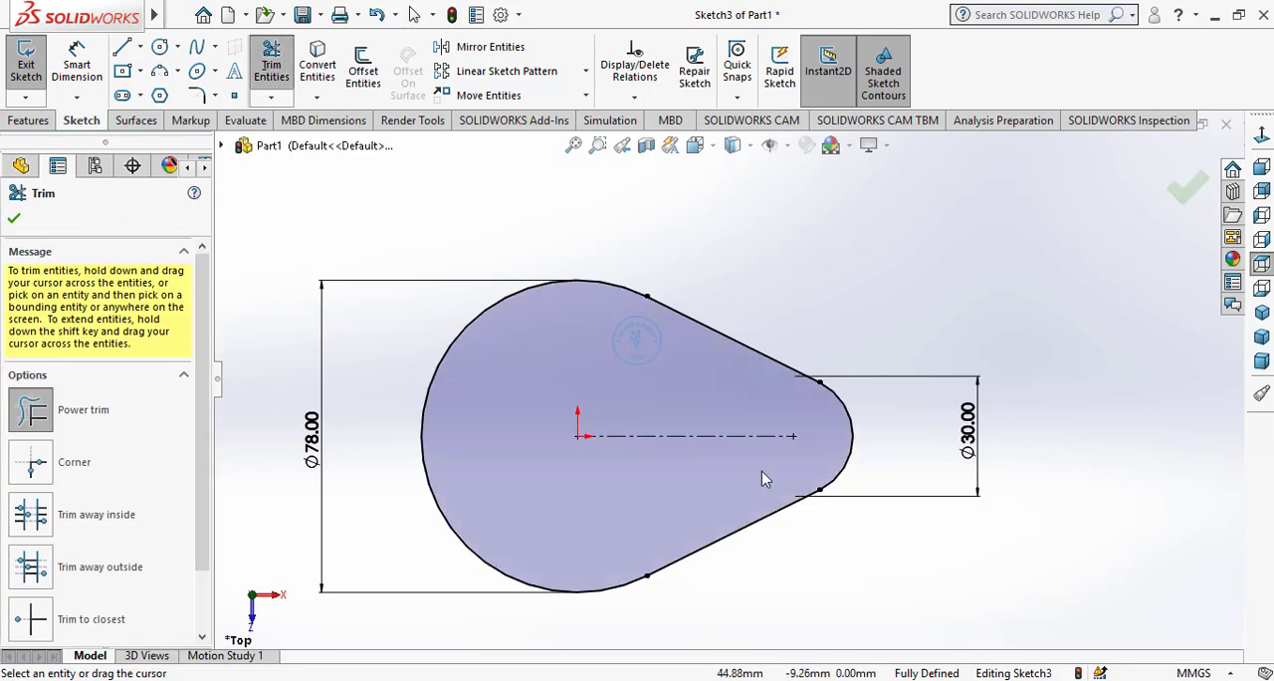
{"action": "scroll", "coordinate": [697, 475], "scroll_direction": "down", "scroll_amount": 1}
{"action": "scroll", "coordinate": [617, 473], "scroll_direction": "up", "scroll_amount": 3}
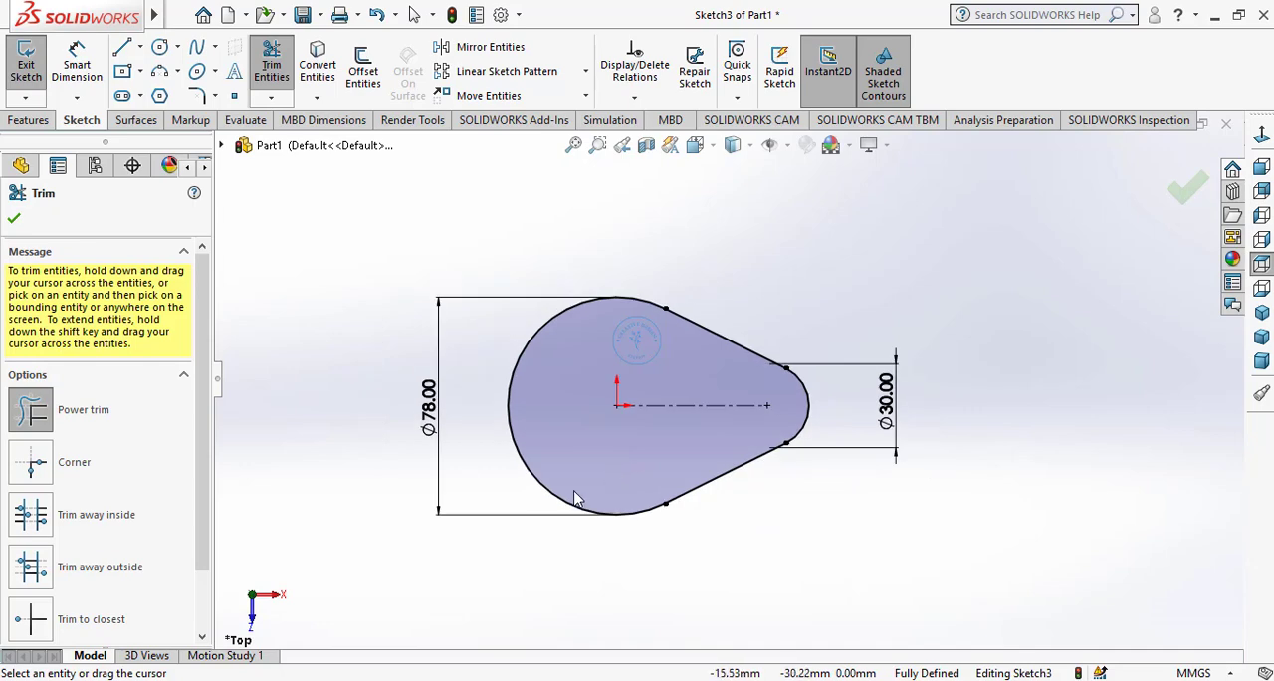
{"action": "left_click", "coordinate": [15, 221]}
Extrude the teardrop profile upward as a blind boss with a depth of 25 mm
{"action": "left_click", "coordinate": [28, 120]}
{"action": "left_click", "coordinate": [35, 71]}
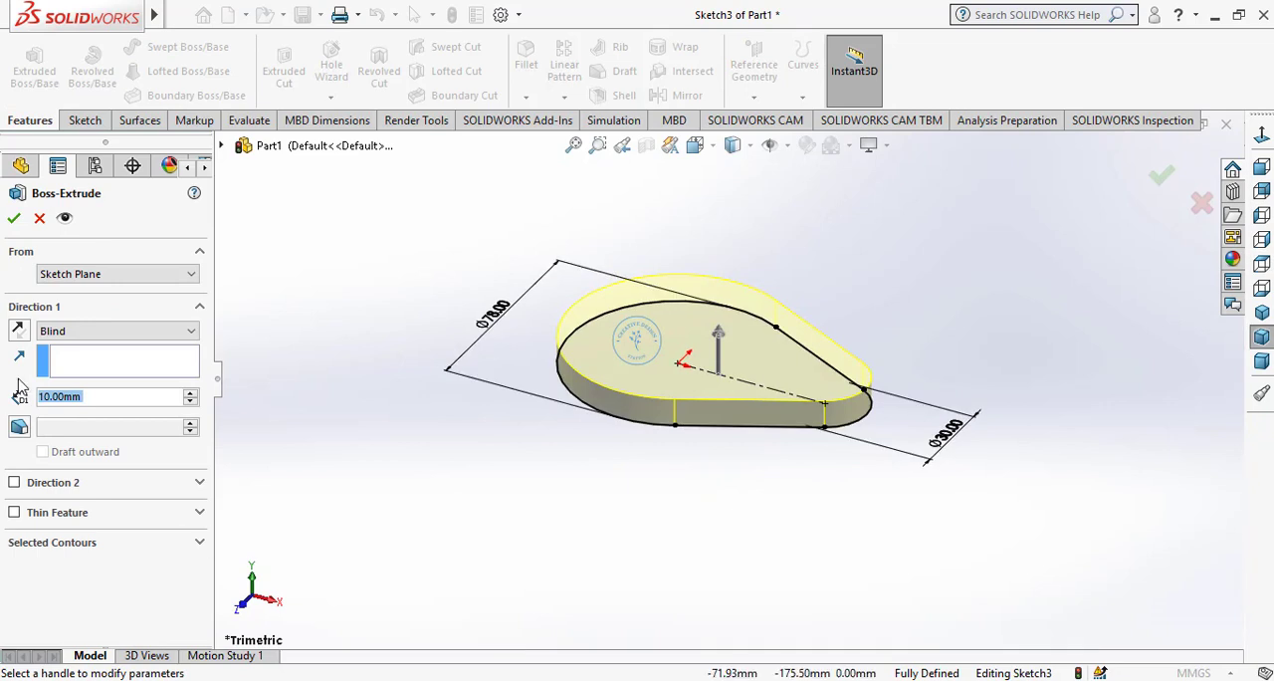
{"action": "type", "text": "20"}
{"action": "key", "text": "Return"}
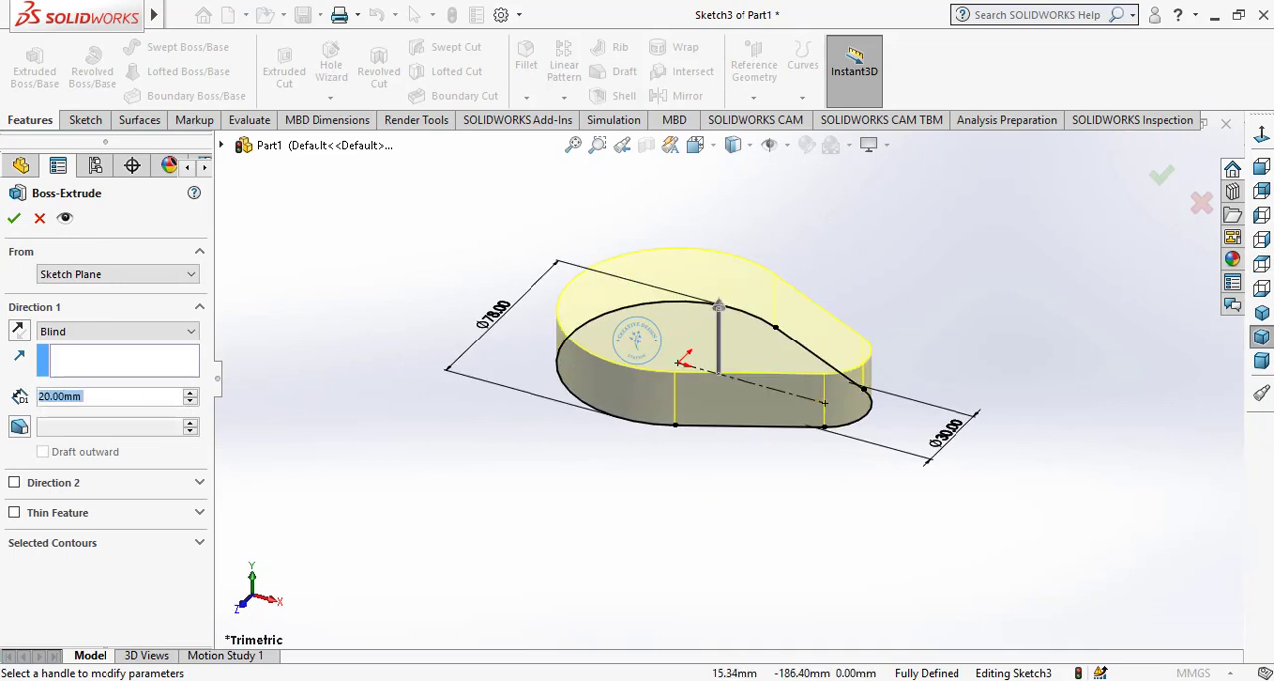
{"action": "type", "text": "25"}
{"action": "key", "text": "Return"}
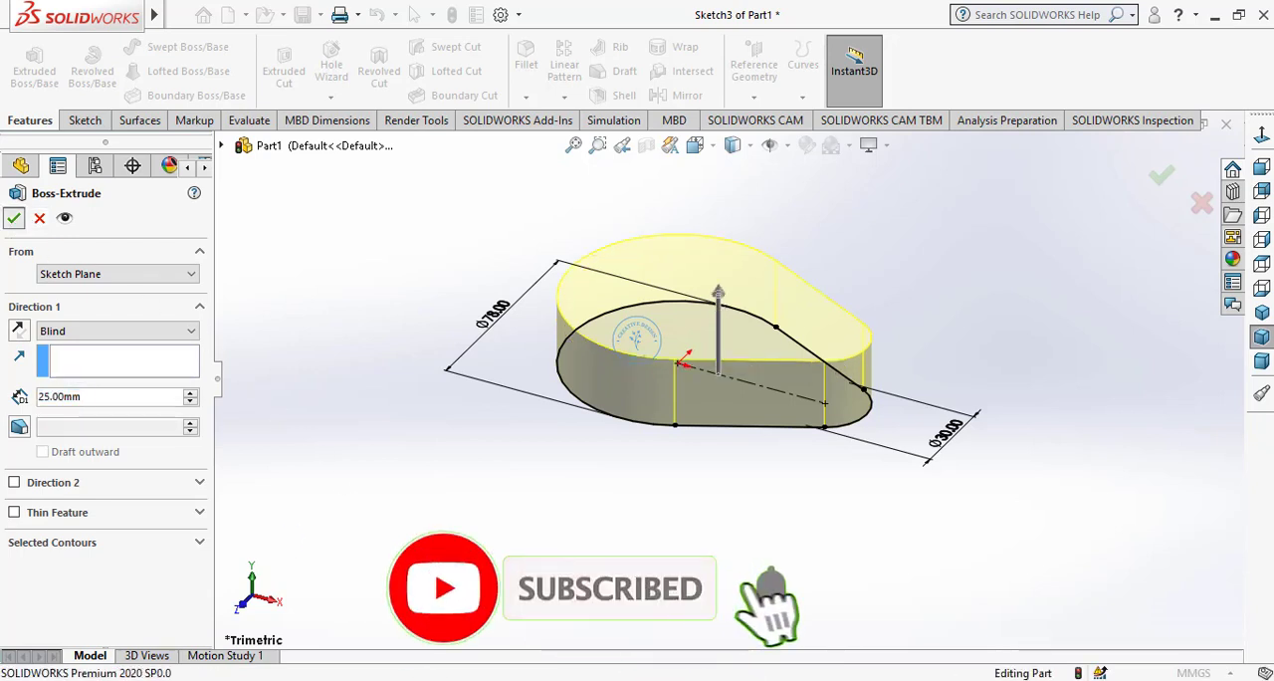
{"action": "left_click", "coordinate": [13, 217]}
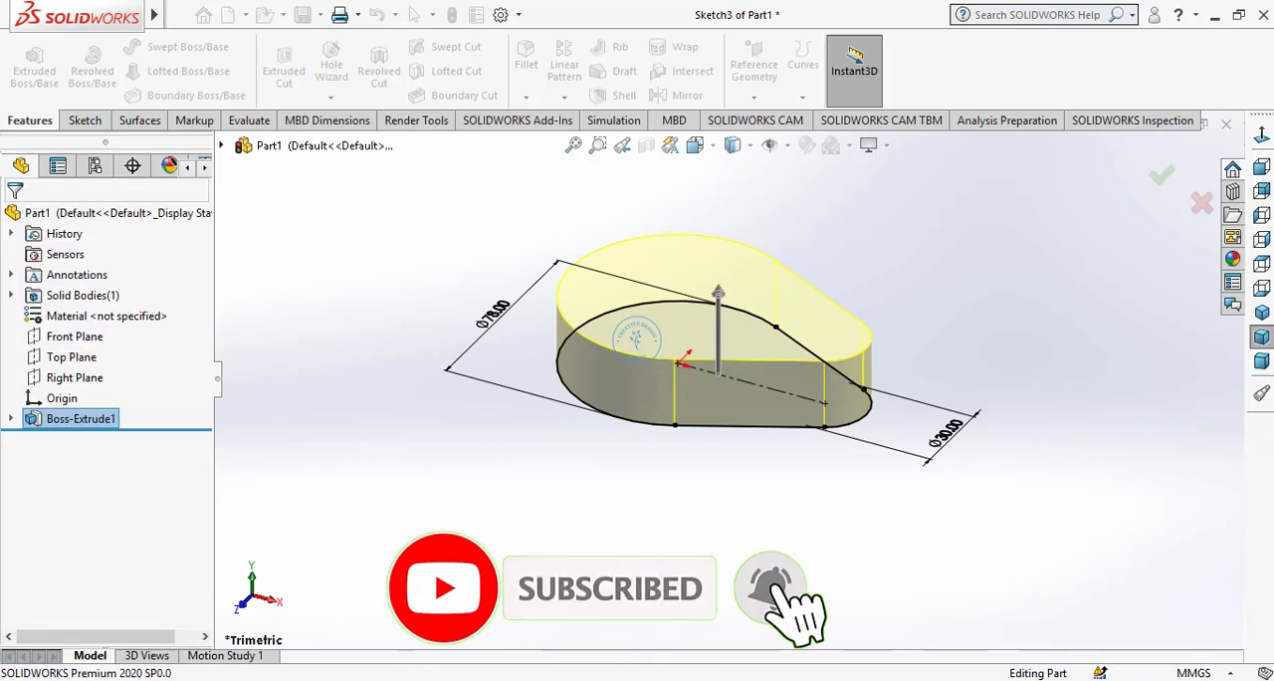
{"action": "left_click", "coordinate": [836, 541]}
Sketch two concentric circles about 37 mm and 29 mm in diameter, centred on the origin, on the base's upper face
{"action": "left_click", "coordinate": [1263, 314]}
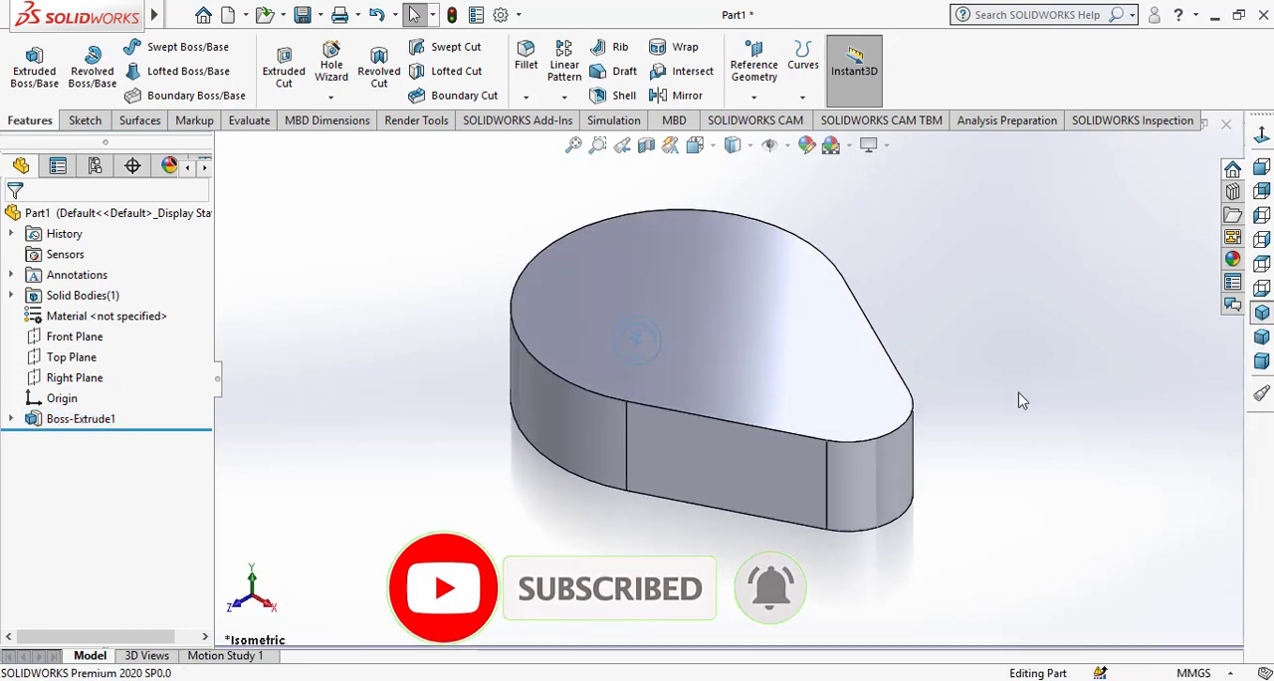
{"action": "left_click", "coordinate": [728, 317]}
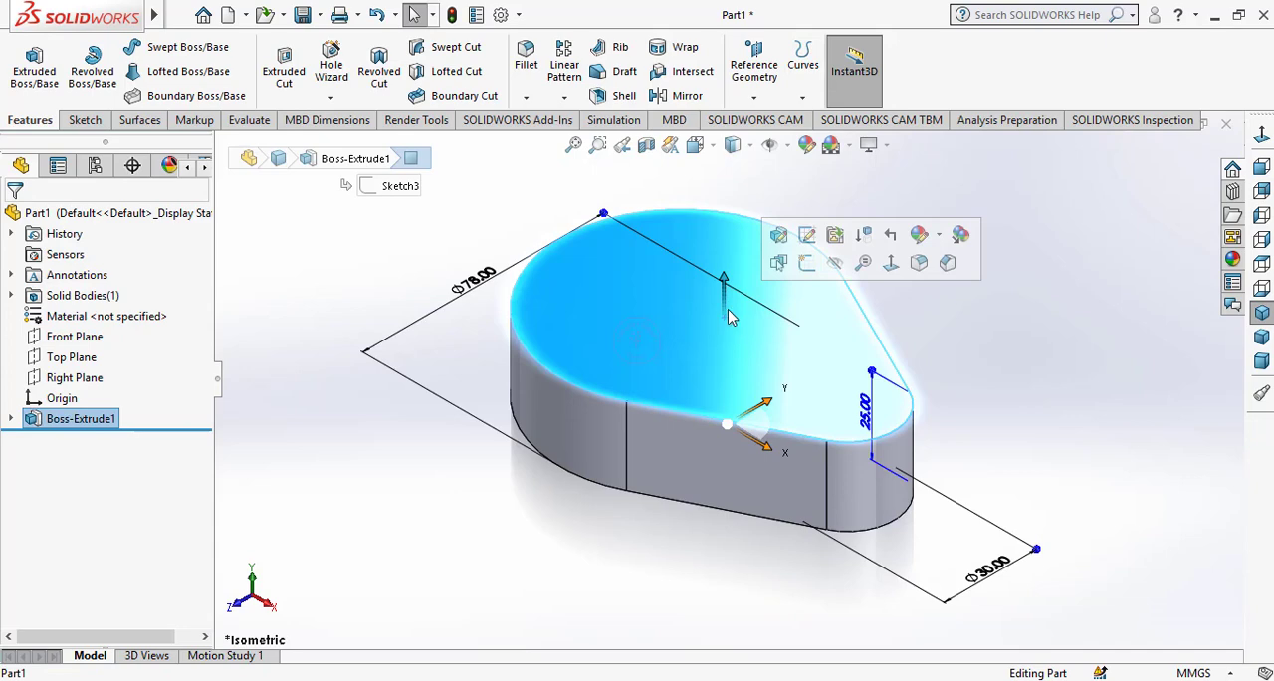
{"action": "left_click", "coordinate": [806, 262]}
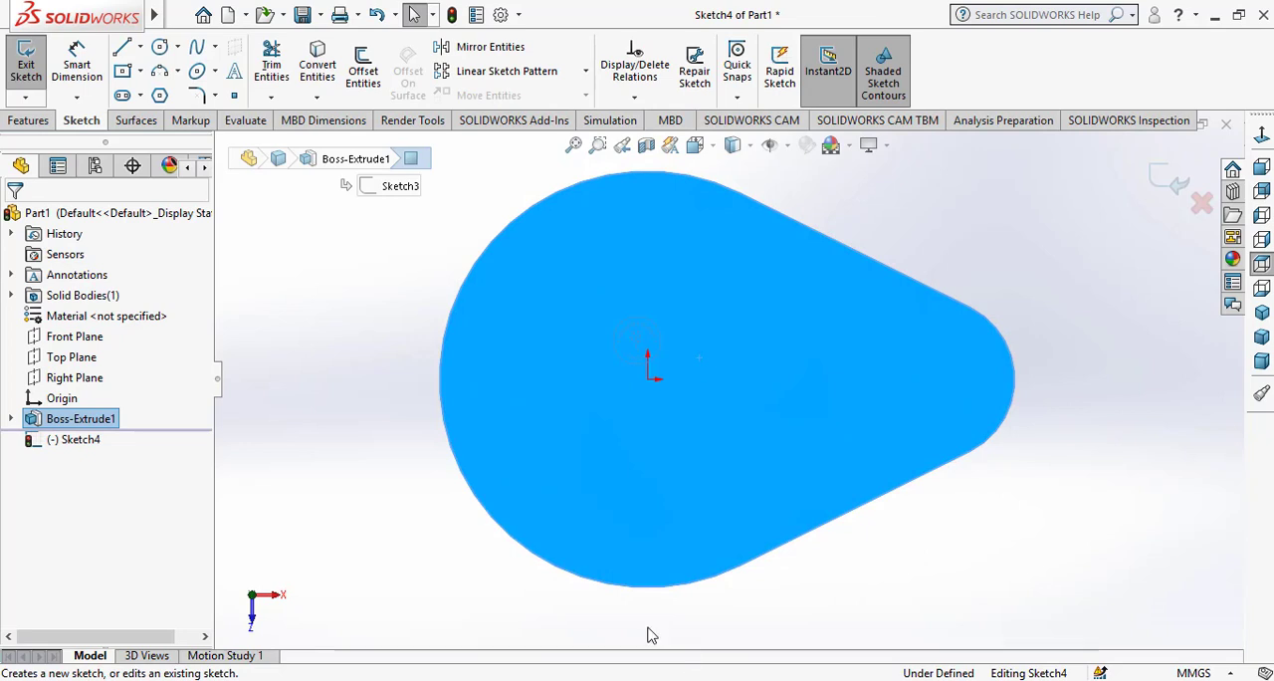
{"action": "left_click", "coordinate": [160, 48]}
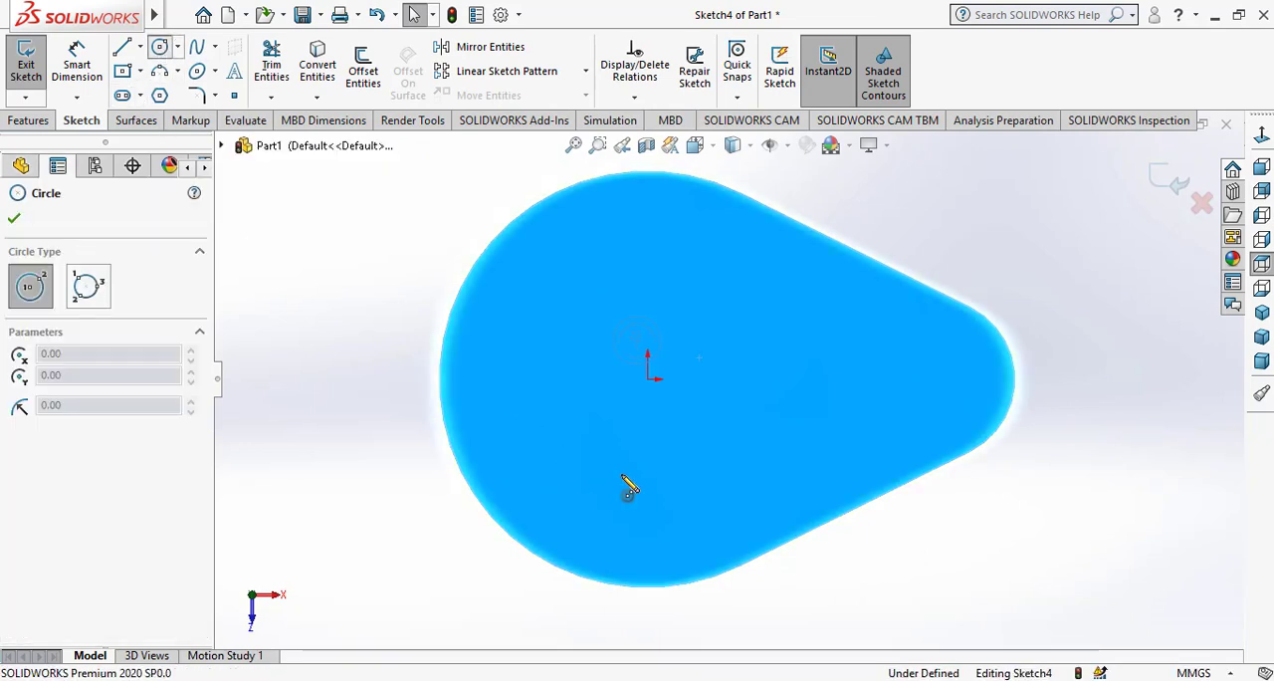
{"action": "left_click", "coordinate": [647, 380]}
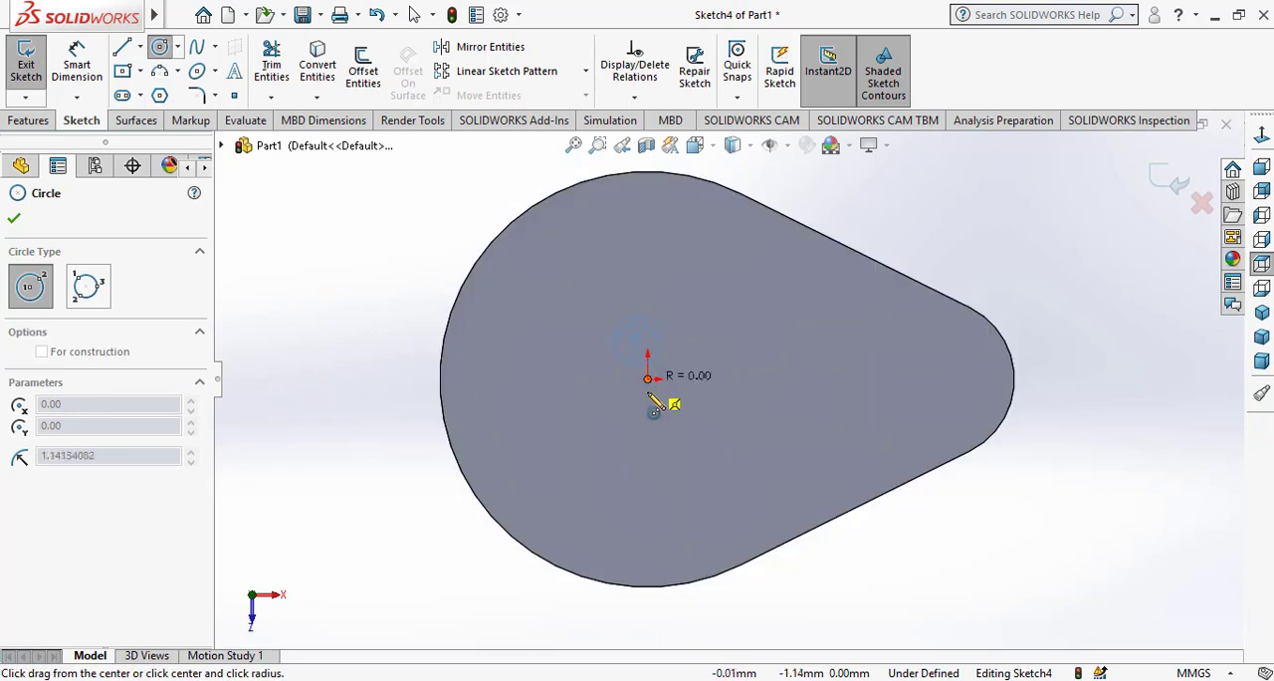
{"action": "left_click", "coordinate": [647, 479]}
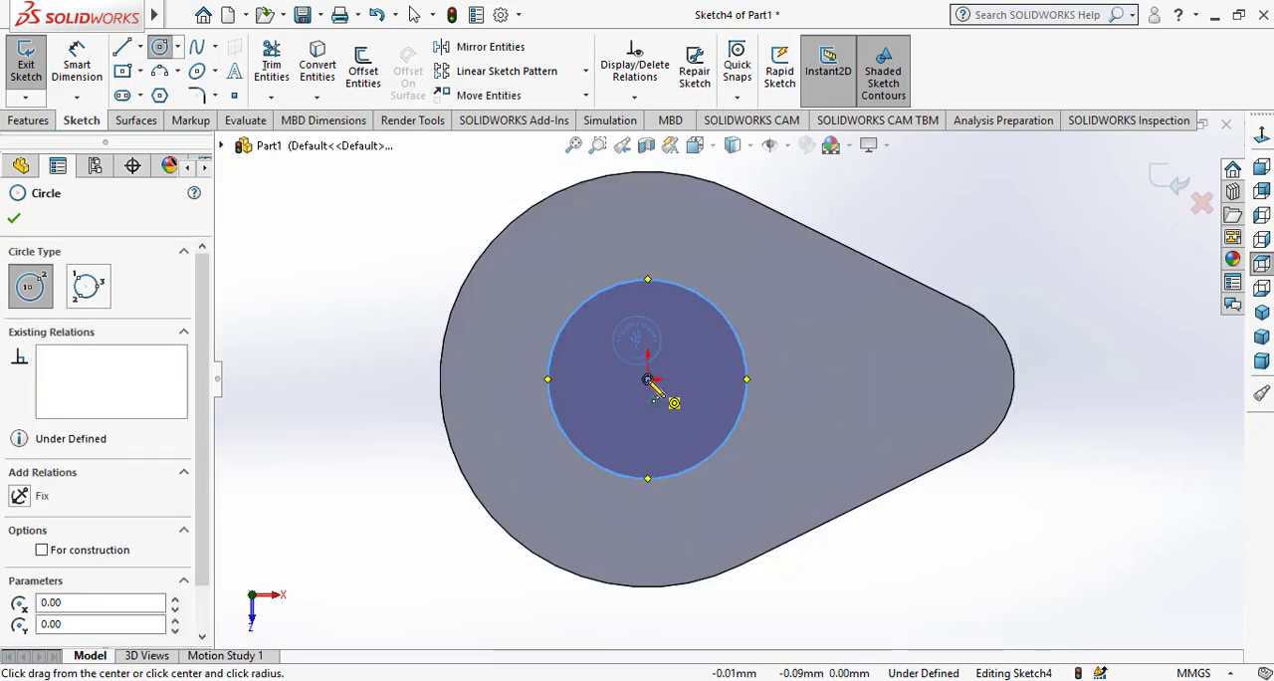
{"action": "left_click", "coordinate": [647, 379]}
{"action": "left_click", "coordinate": [652, 459]}
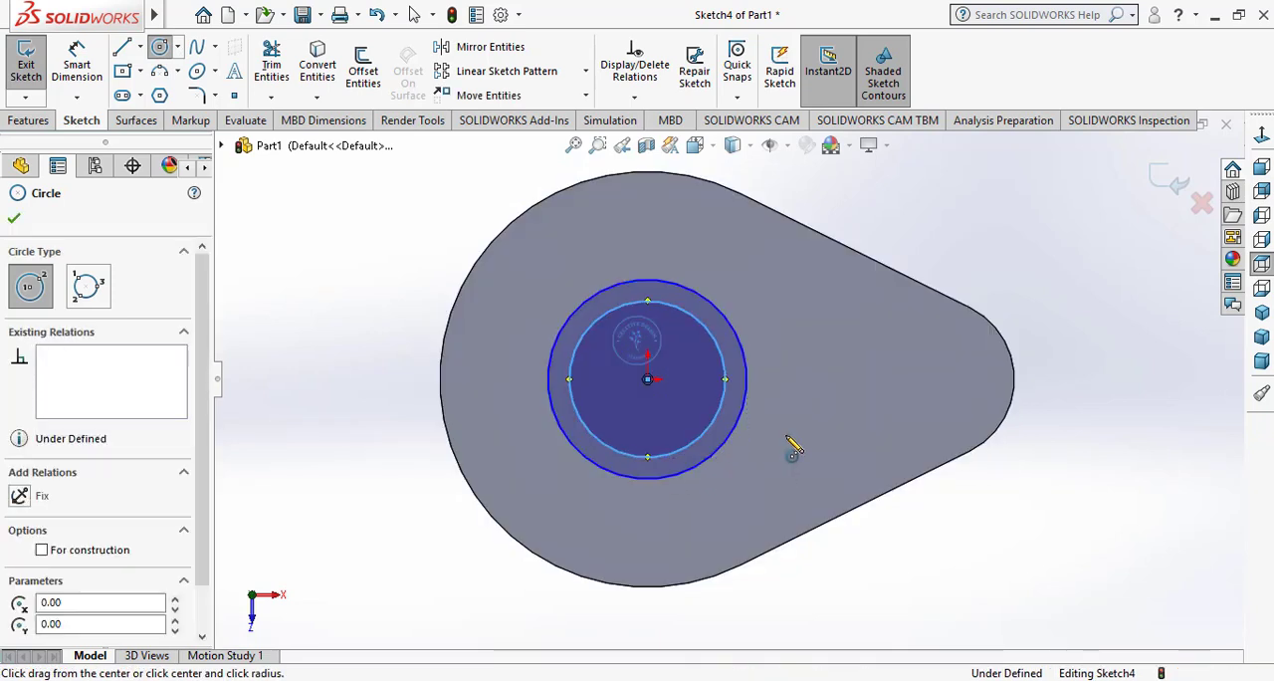
{"action": "right_click", "coordinate": [789, 435]}
{"action": "left_click", "coordinate": [810, 449]}
Dimension the outer circle's diameter as 30 mm
{"action": "left_click", "coordinate": [77, 65]}
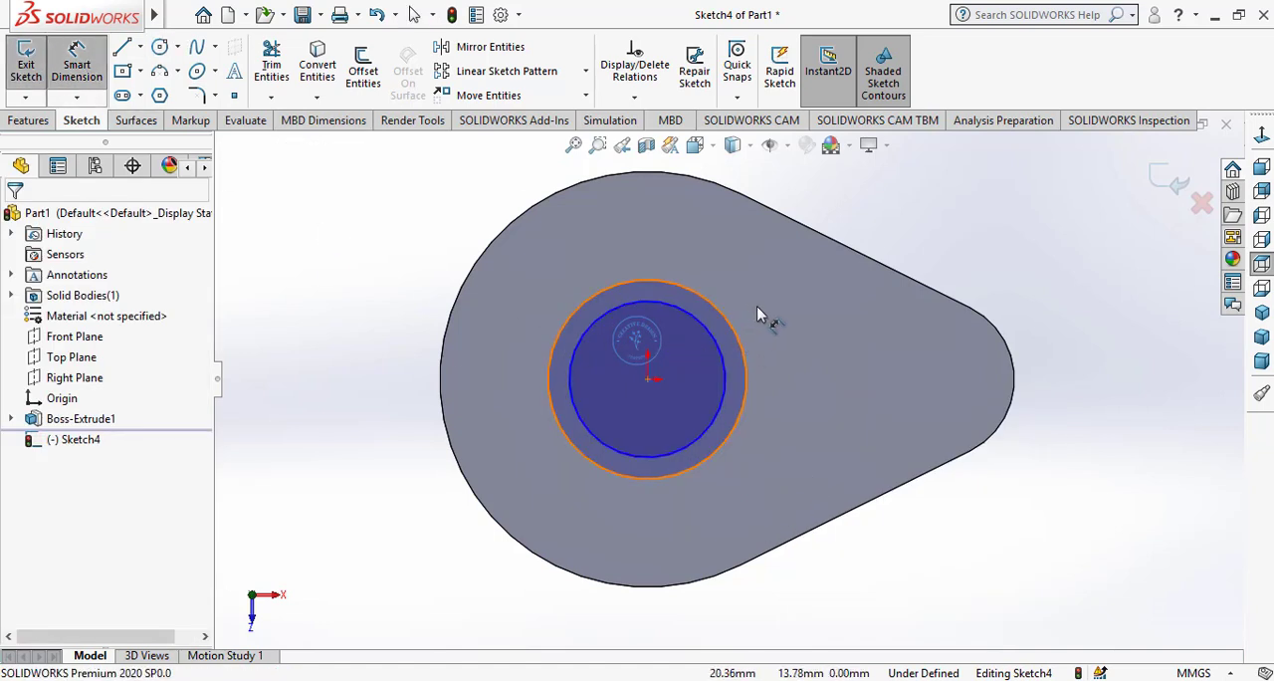
{"action": "left_click", "coordinate": [737, 339]}
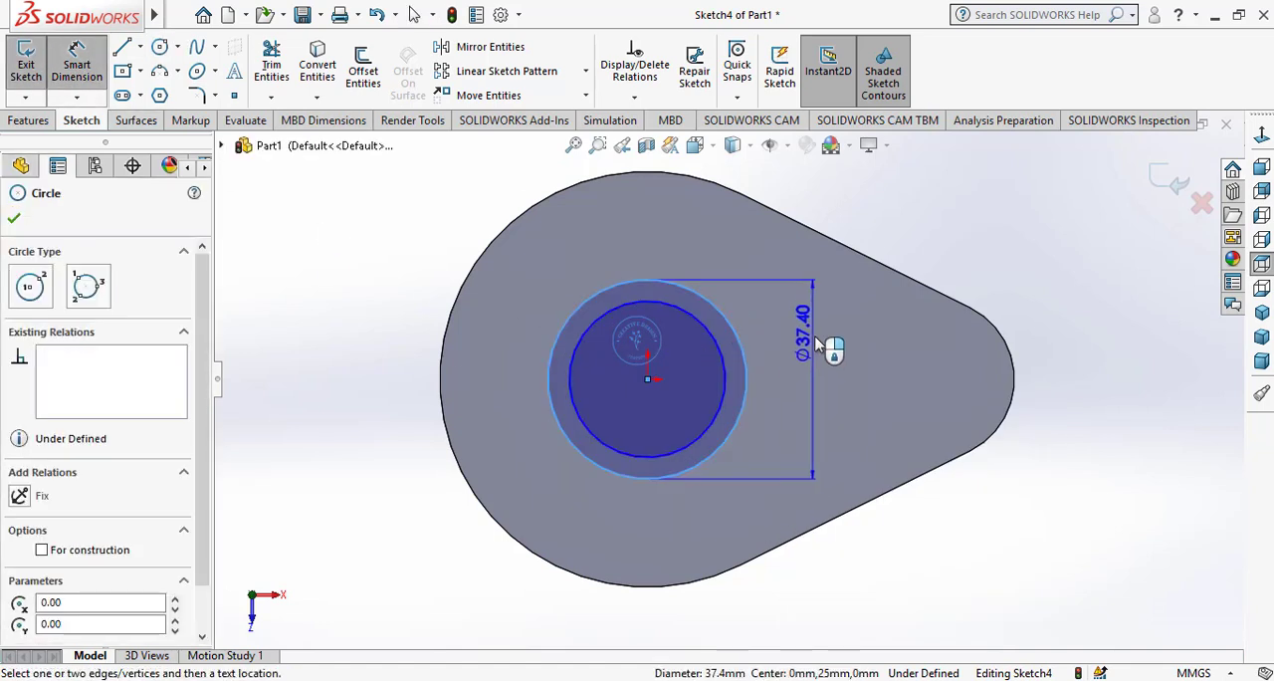
{"action": "left_click", "coordinate": [841, 373]}
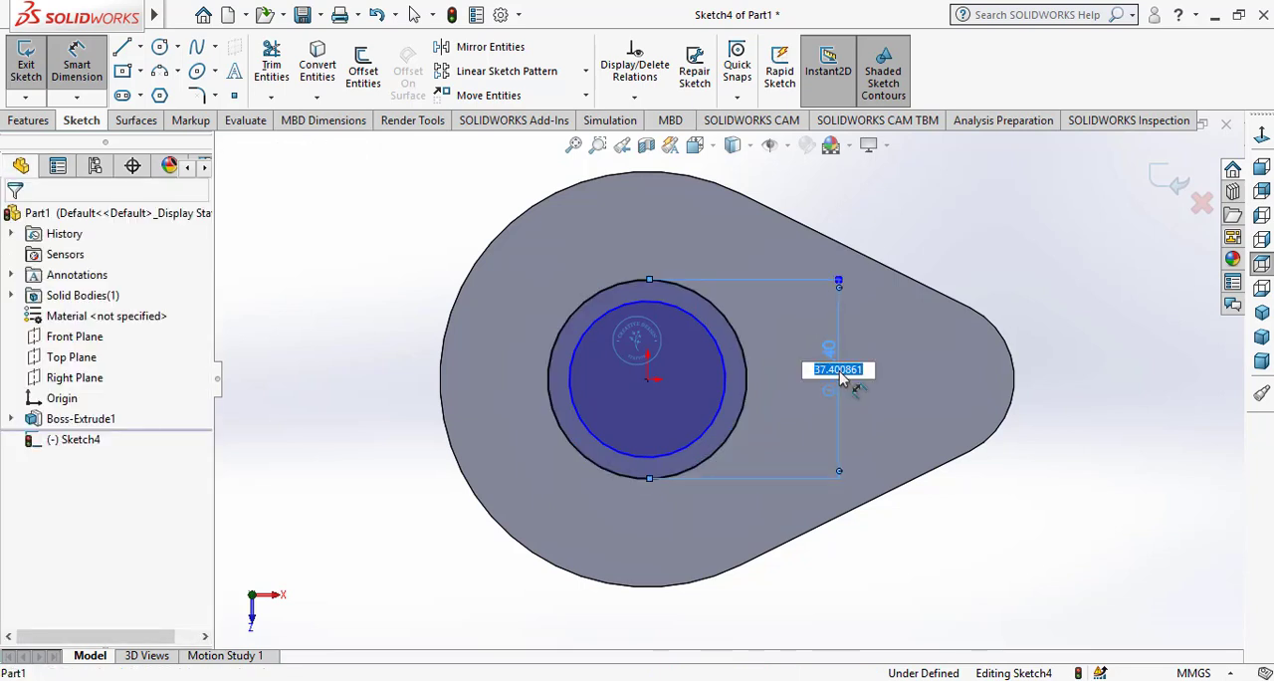
{"action": "type", "text": "30"}
{"action": "key", "text": "Return"}
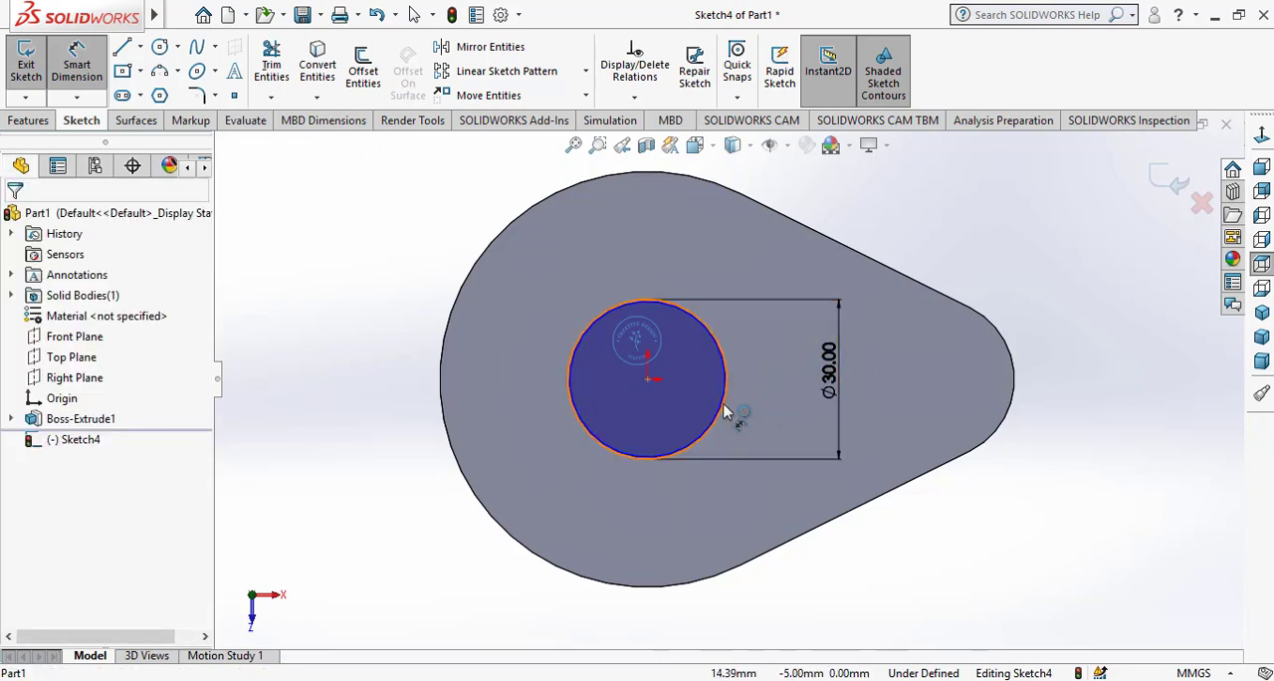
Dimension the inner circle's diameter as 20 mm
{"action": "scroll", "coordinate": [724, 387], "scroll_direction": "down", "scroll_amount": 4}
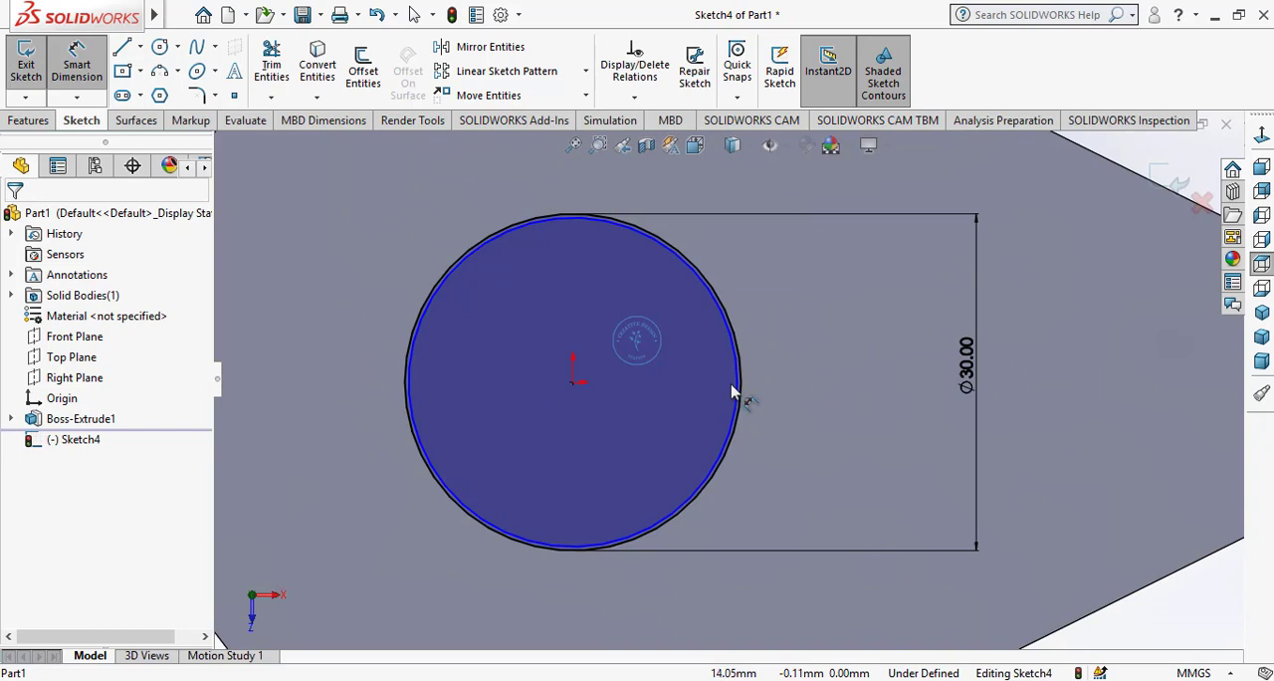
{"action": "left_click", "coordinate": [739, 383]}
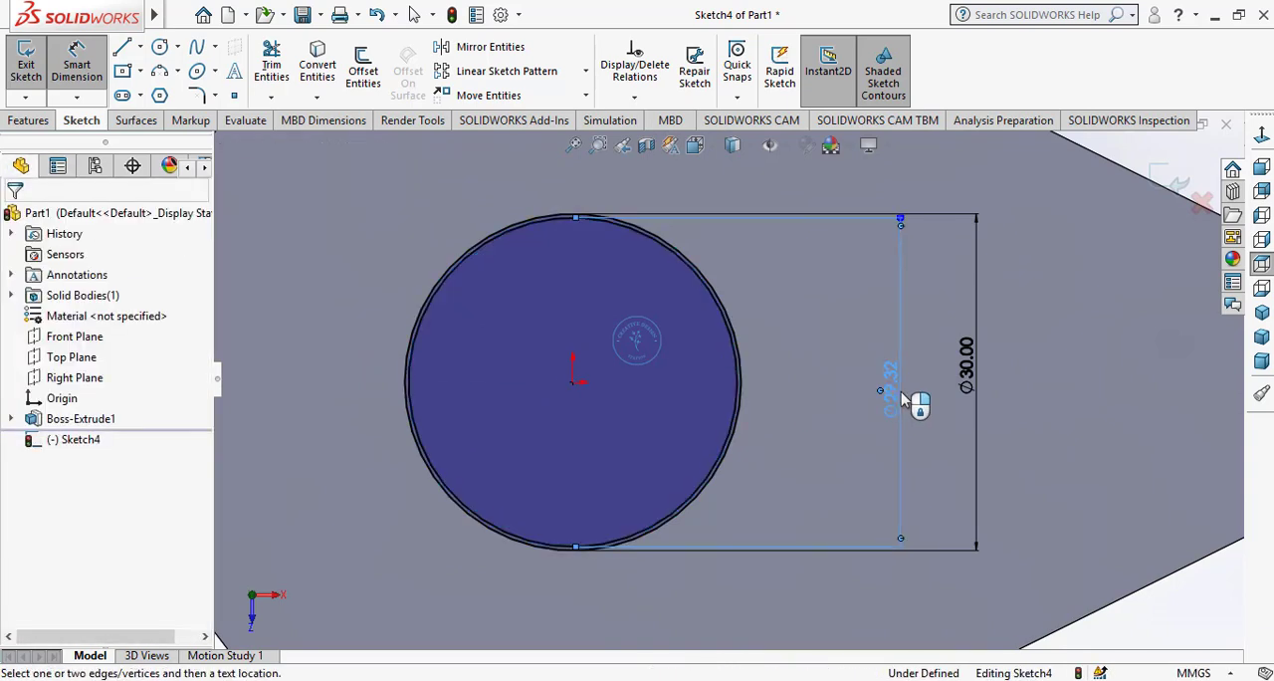
{"action": "left_click", "coordinate": [901, 398]}
{"action": "key", "text": "Return"}
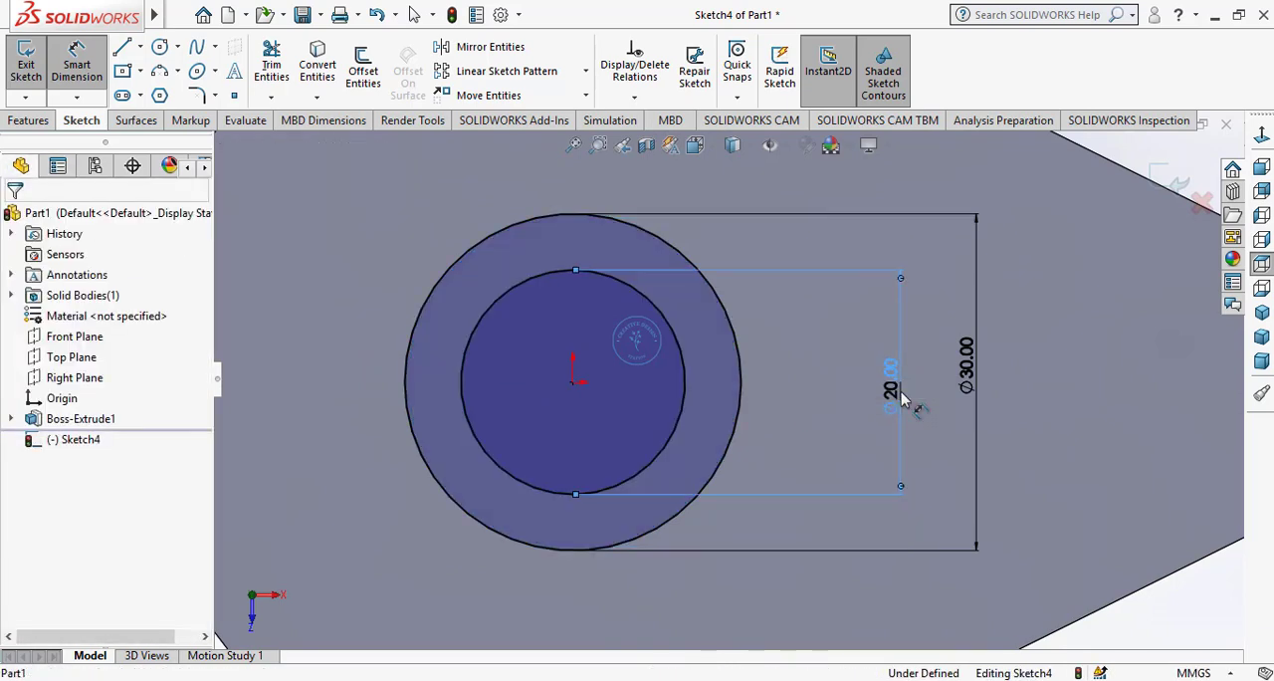
{"action": "scroll", "coordinate": [896, 400], "scroll_direction": "down", "scroll_amount": 2}
{"action": "scroll", "coordinate": [635, 411], "scroll_direction": "up", "scroll_amount": 6}
{"action": "scroll", "coordinate": [633, 412], "scroll_direction": "up", "scroll_amount": 2}
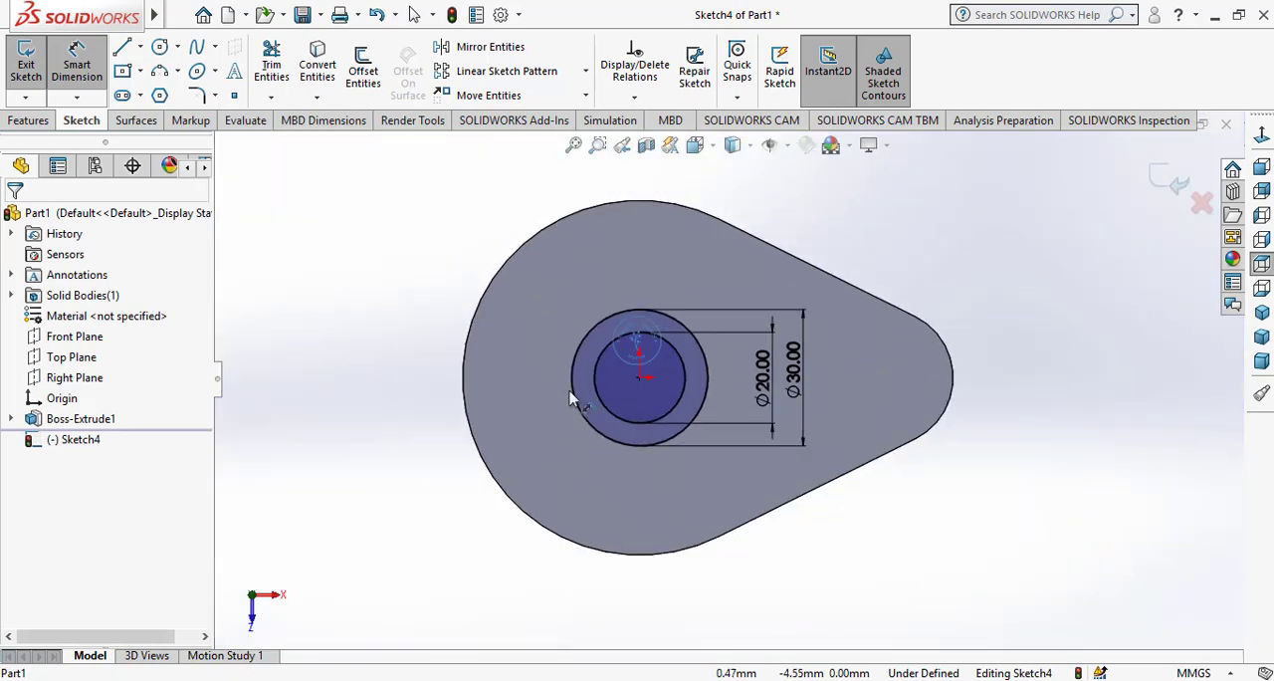
{"action": "right_click", "coordinate": [407, 334]}
{"action": "left_click", "coordinate": [444, 382]}
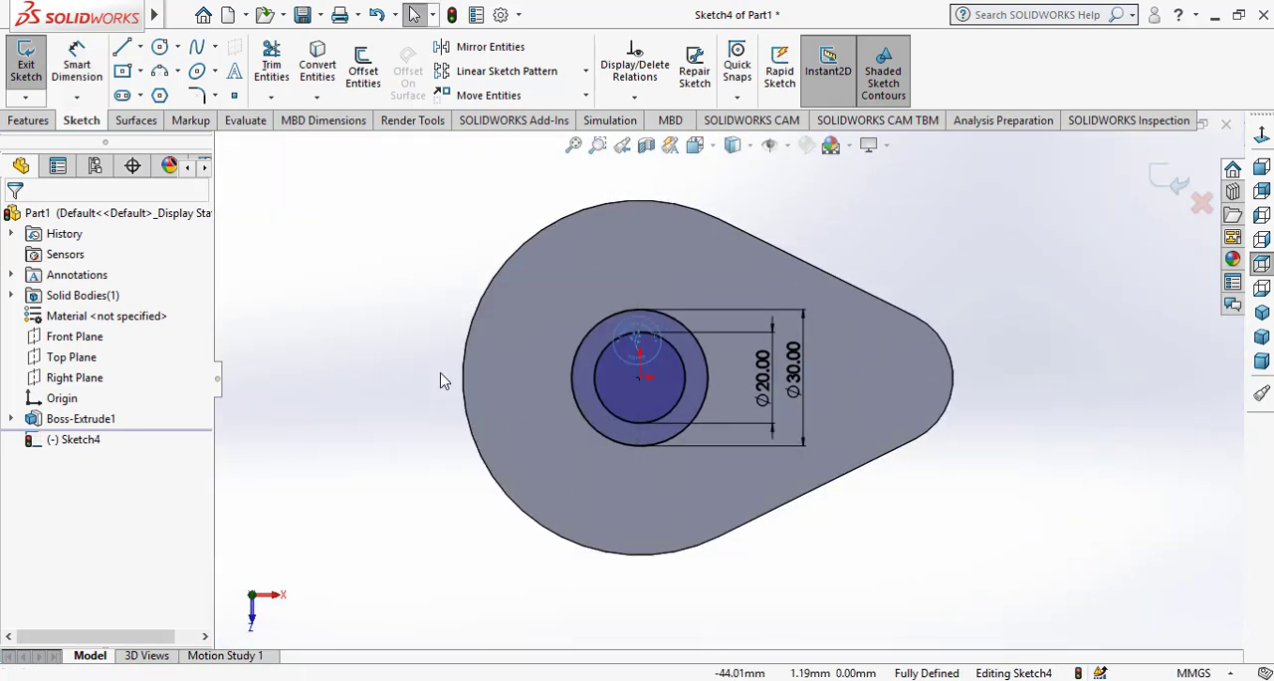
Extrude the ring between the two circles 65 mm upward from the base, merged with the existing body
{"action": "left_click", "coordinate": [35, 120]}
{"action": "left_click", "coordinate": [34, 65]}
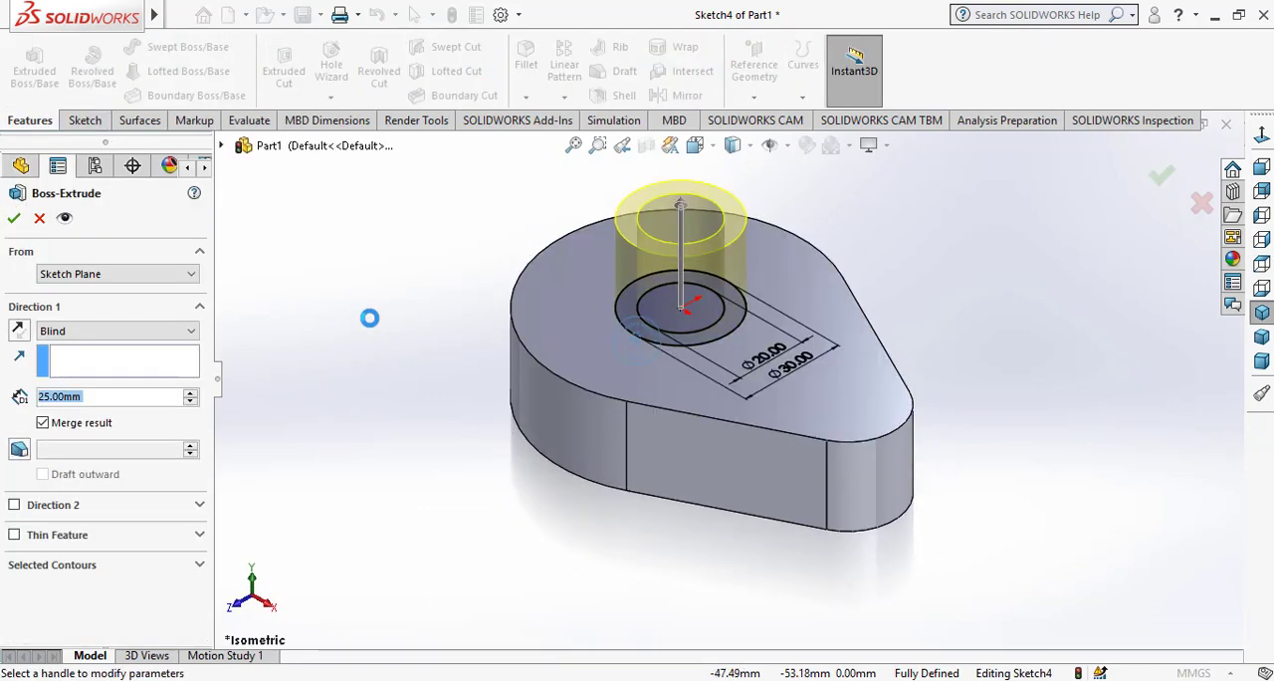
{"action": "type", "text": "65"}
{"action": "key", "text": "Return"}
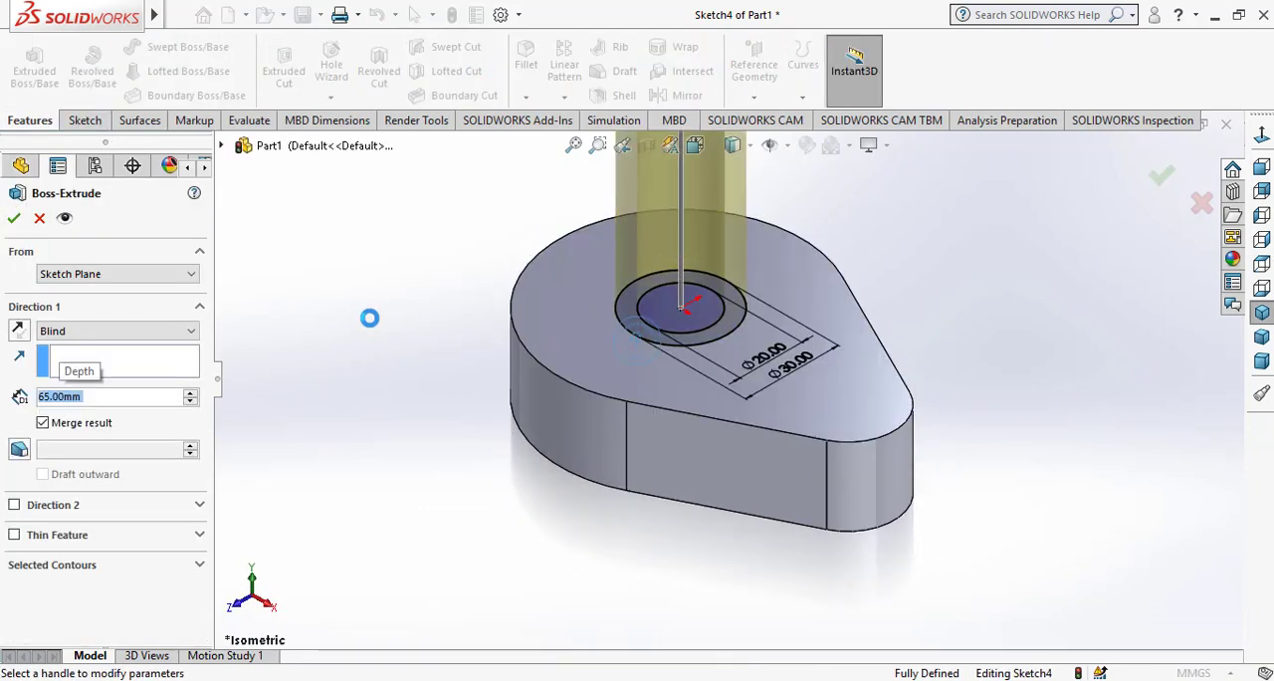
{"action": "left_click", "coordinate": [14, 219]}
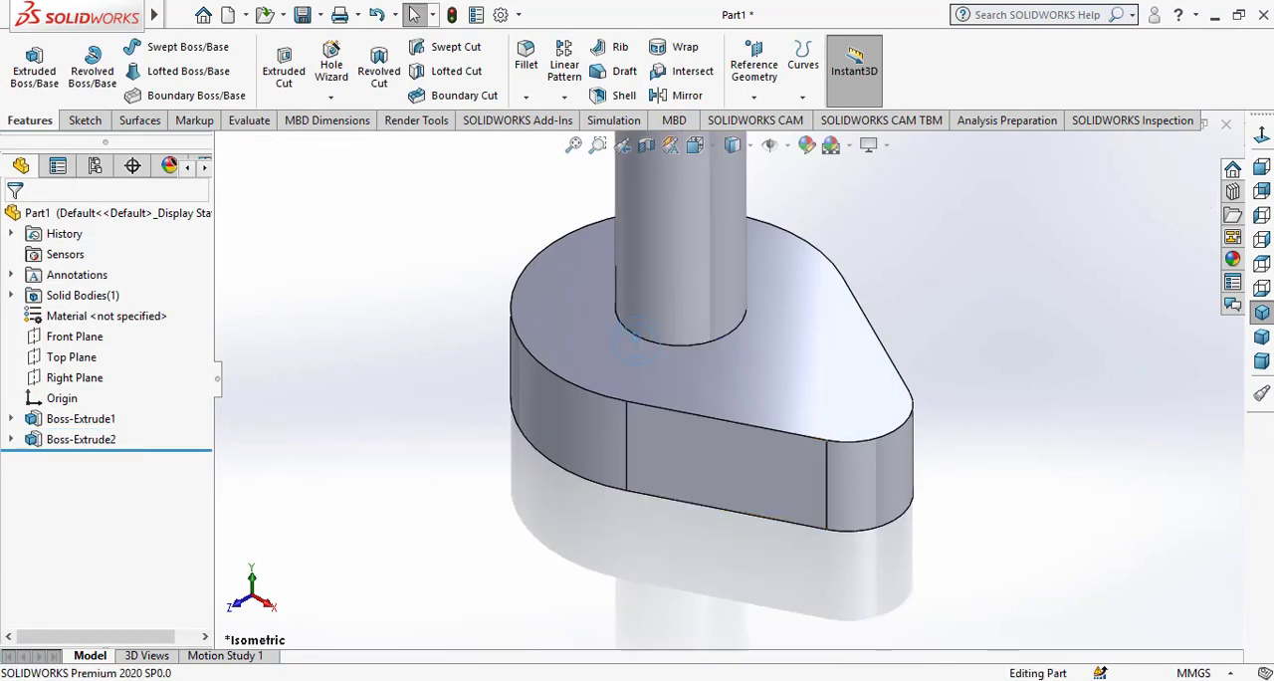
Create a reference plane offset 15 mm from the Front Plane, towards the front of the part
{"action": "left_click", "coordinate": [1260, 313]}
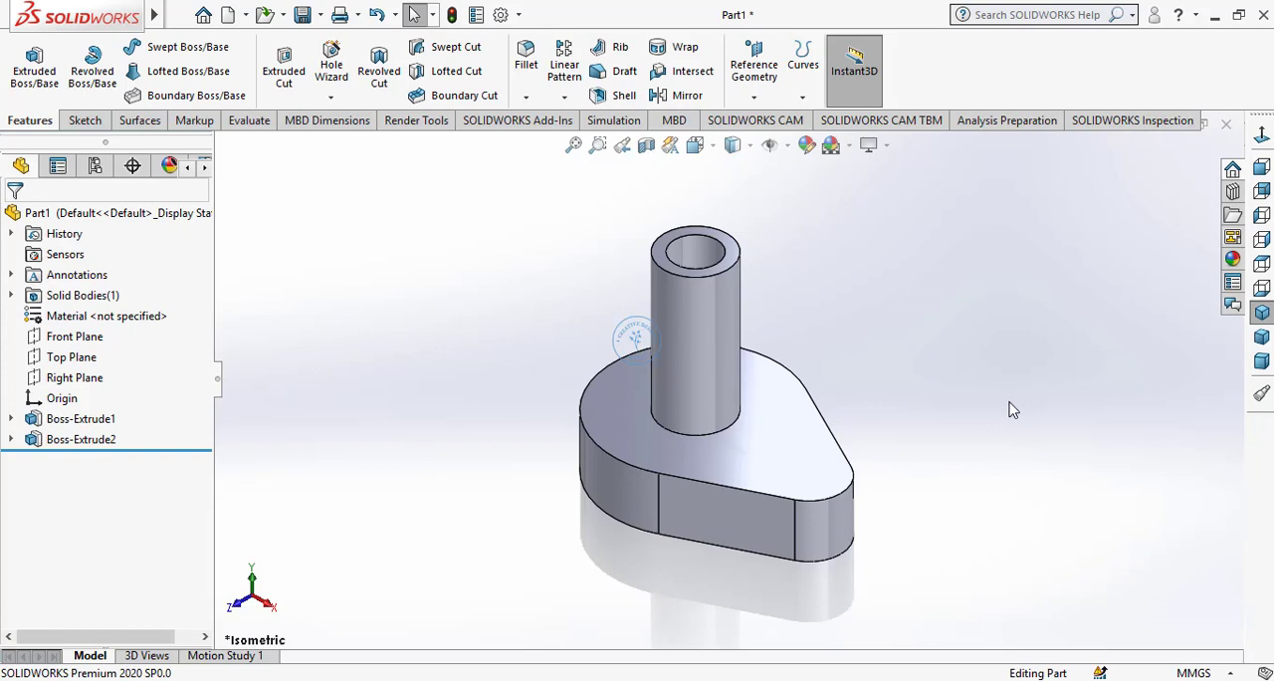
{"action": "left_click", "coordinate": [77, 339]}
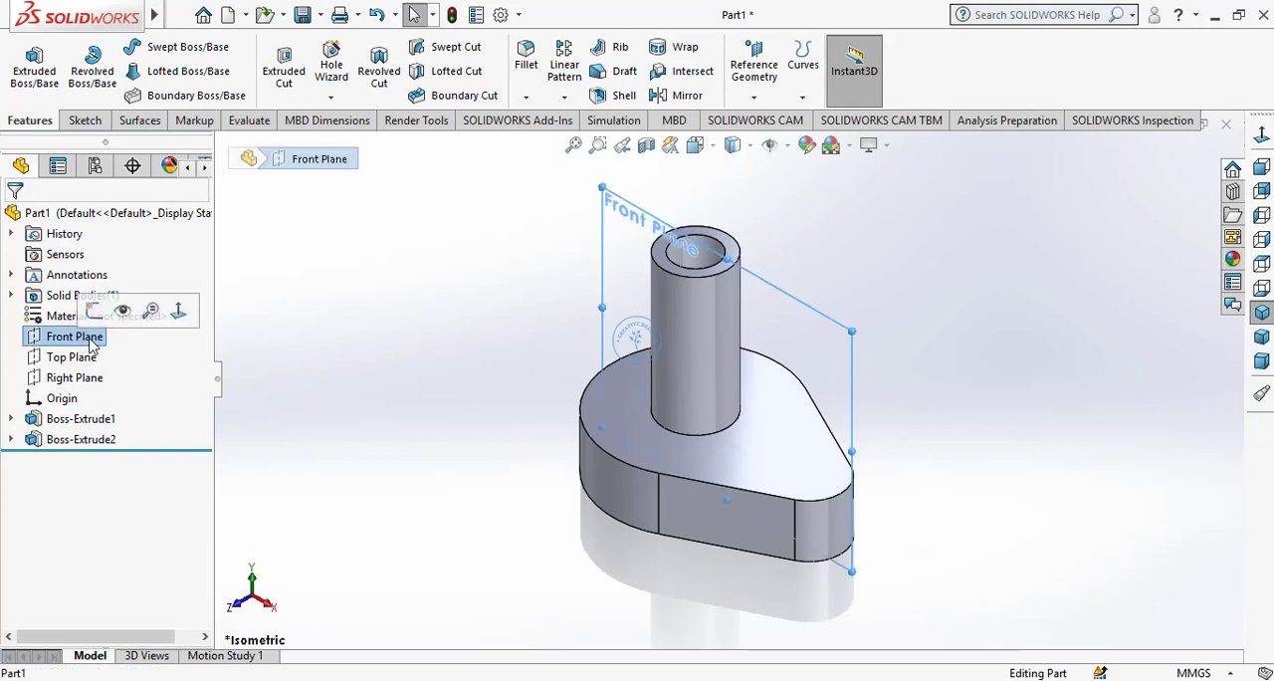
{"action": "left_click", "coordinate": [772, 65]}
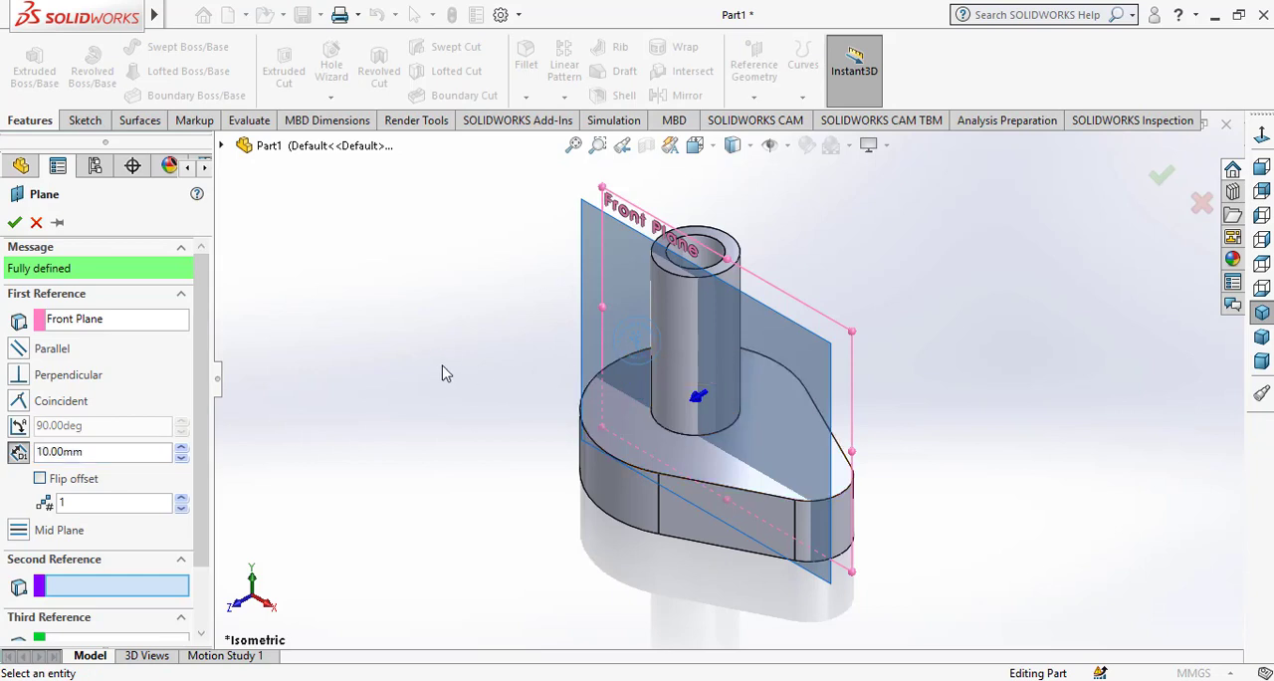
{"action": "middle_click_drag", "start_coordinate": [444, 373], "coordinate": [408, 367]}
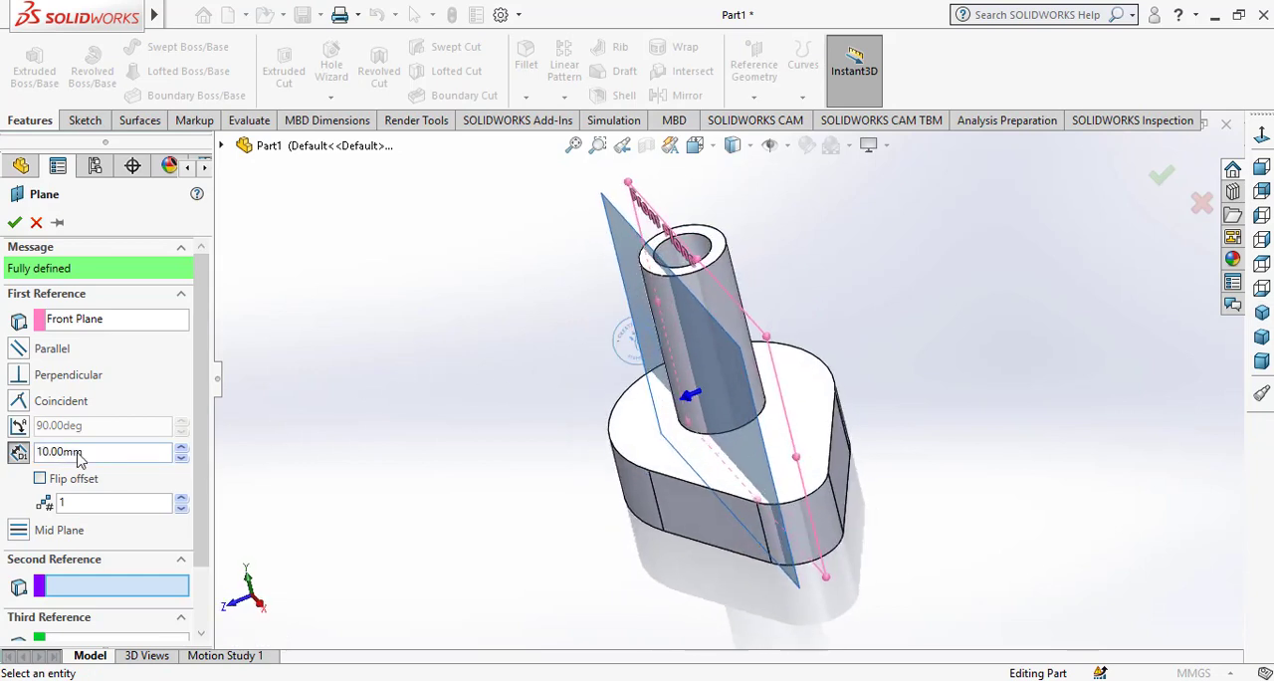
{"action": "left_click_drag", "start_coordinate": [88, 456], "coordinate": [30, 453]}
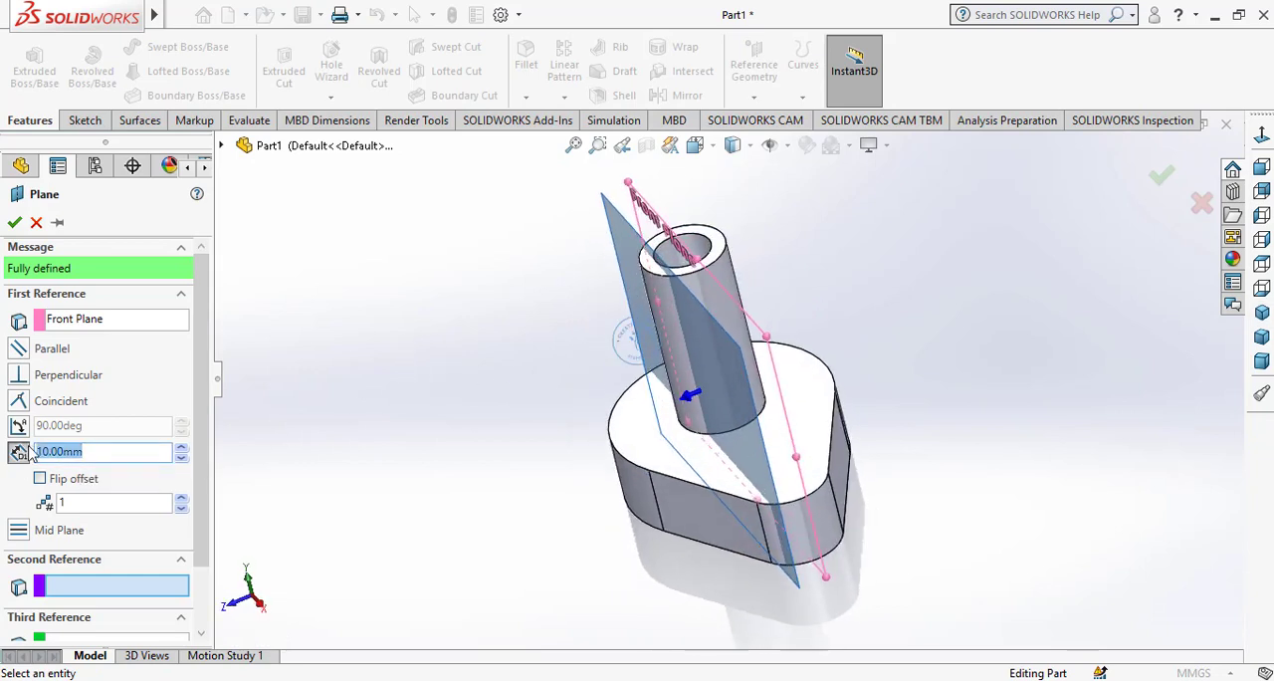
{"action": "type", "text": "15"}
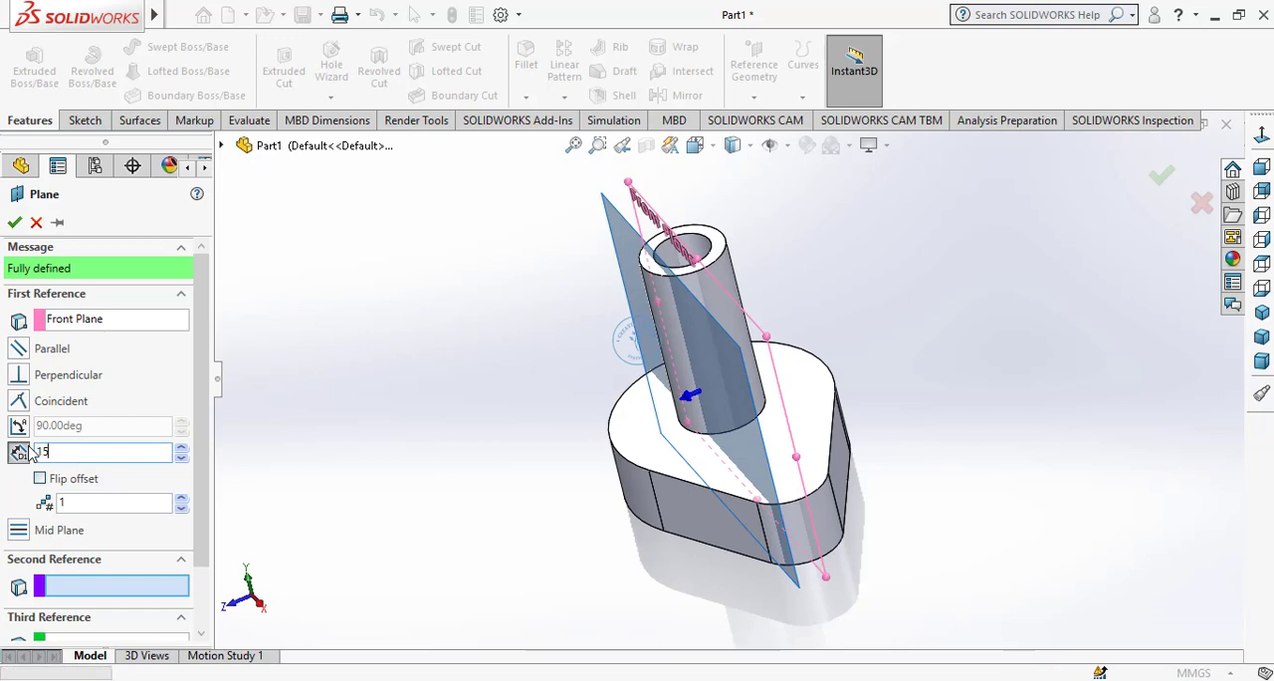
{"action": "key", "text": "Return"}
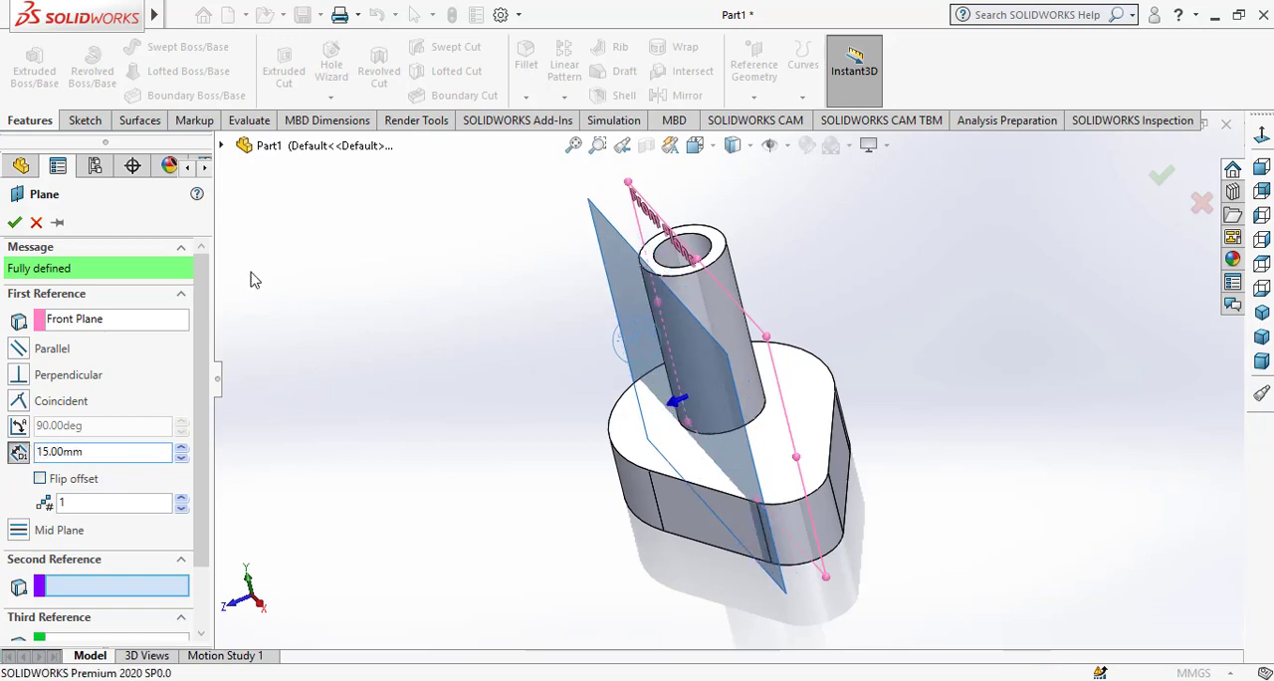
{"action": "left_click", "coordinate": [16, 222]}
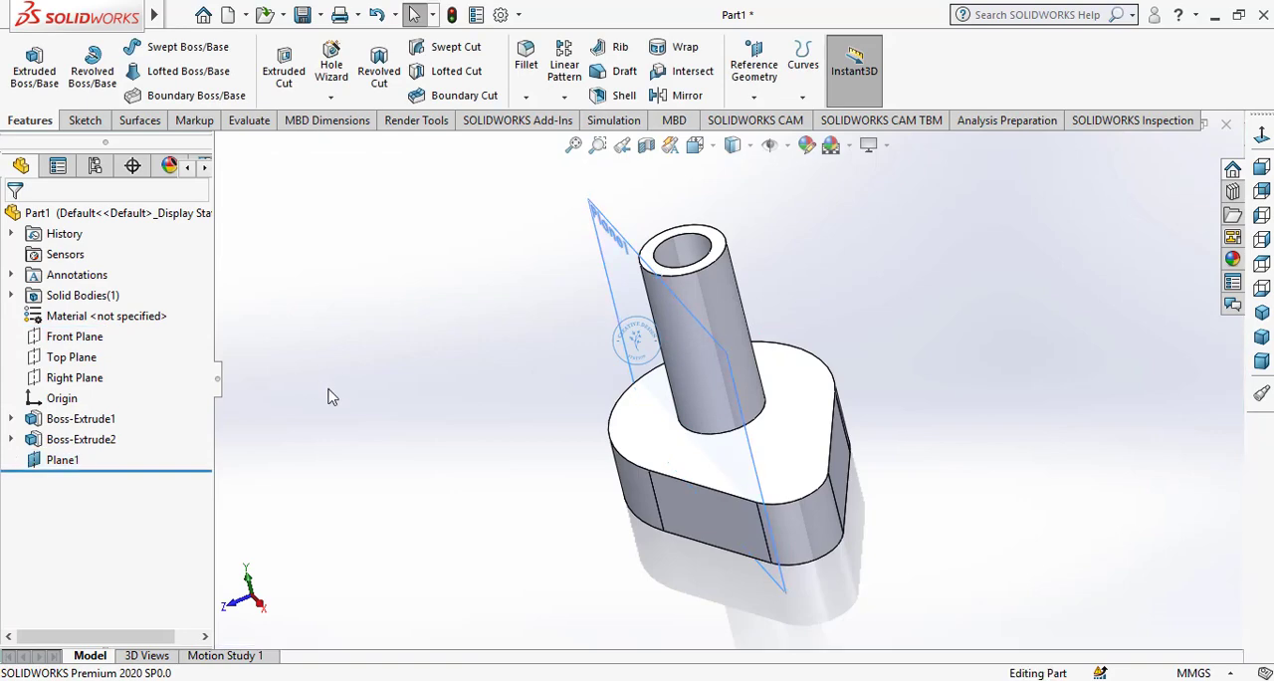
Sketch a vertical construction centerline on the 15 mm offset plane, running along the cylinder's axis from its top edge to the base's upper edge
{"action": "left_click", "coordinate": [59, 459]}
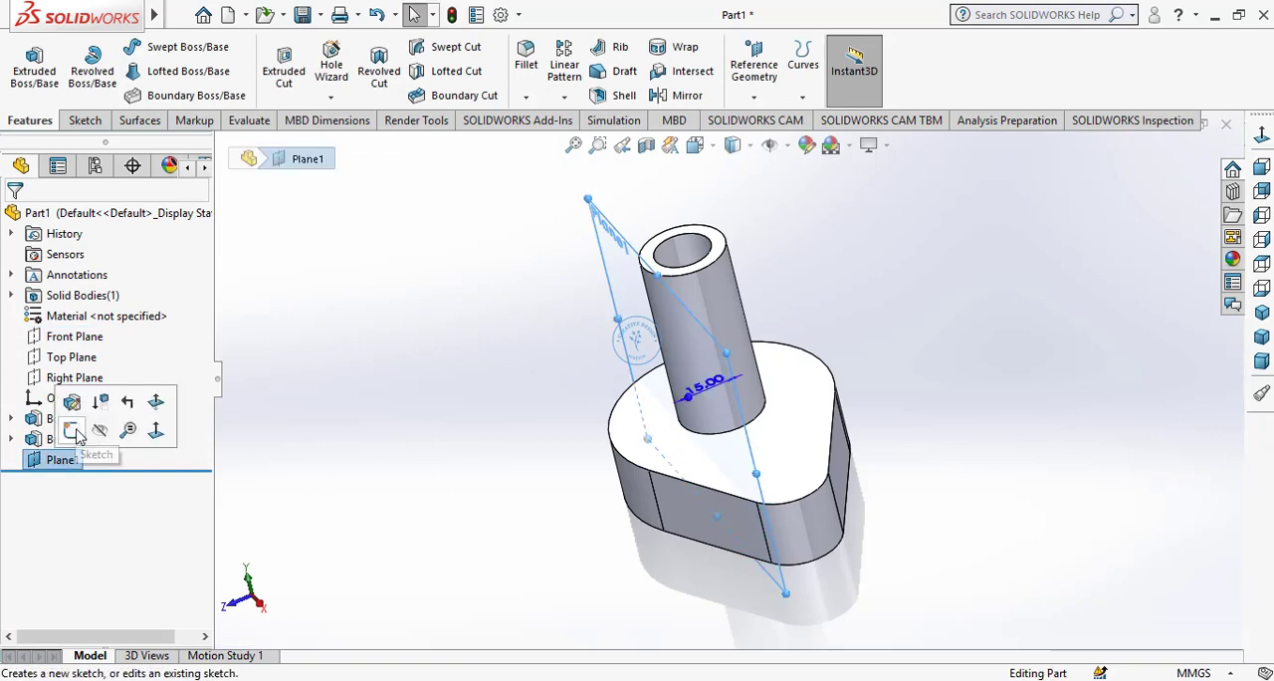
{"action": "left_click", "coordinate": [74, 432]}
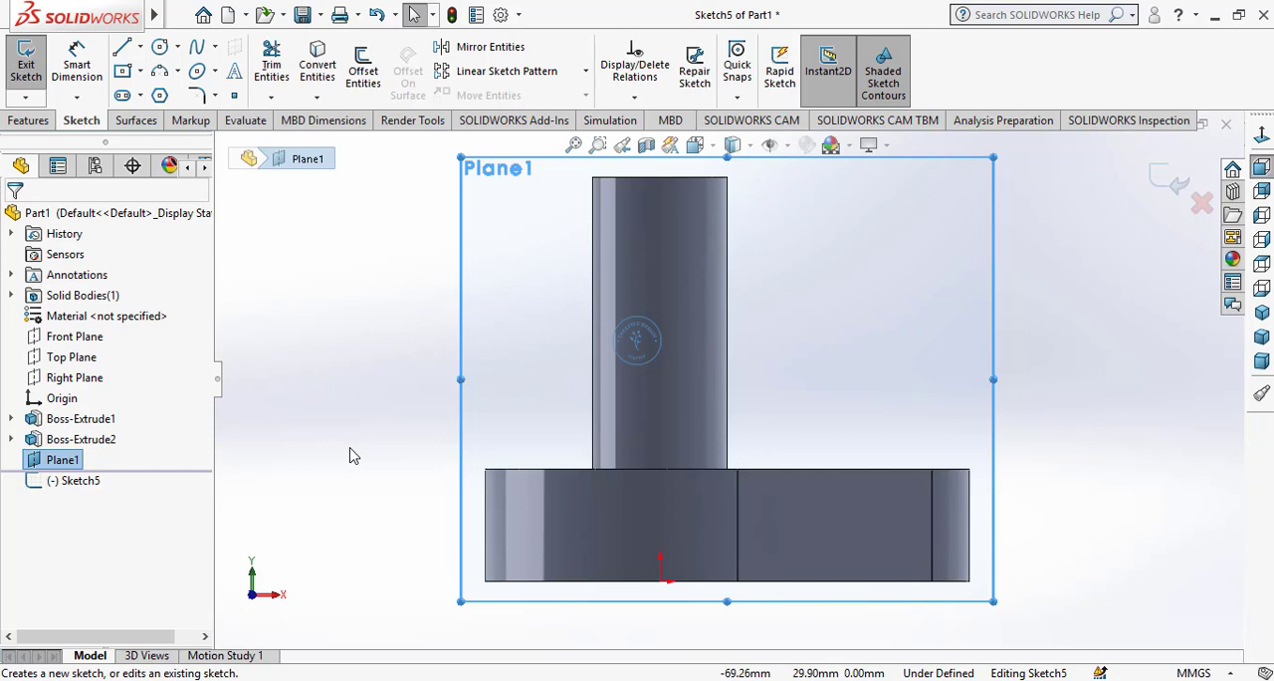
{"action": "left_click", "coordinate": [340, 371]}
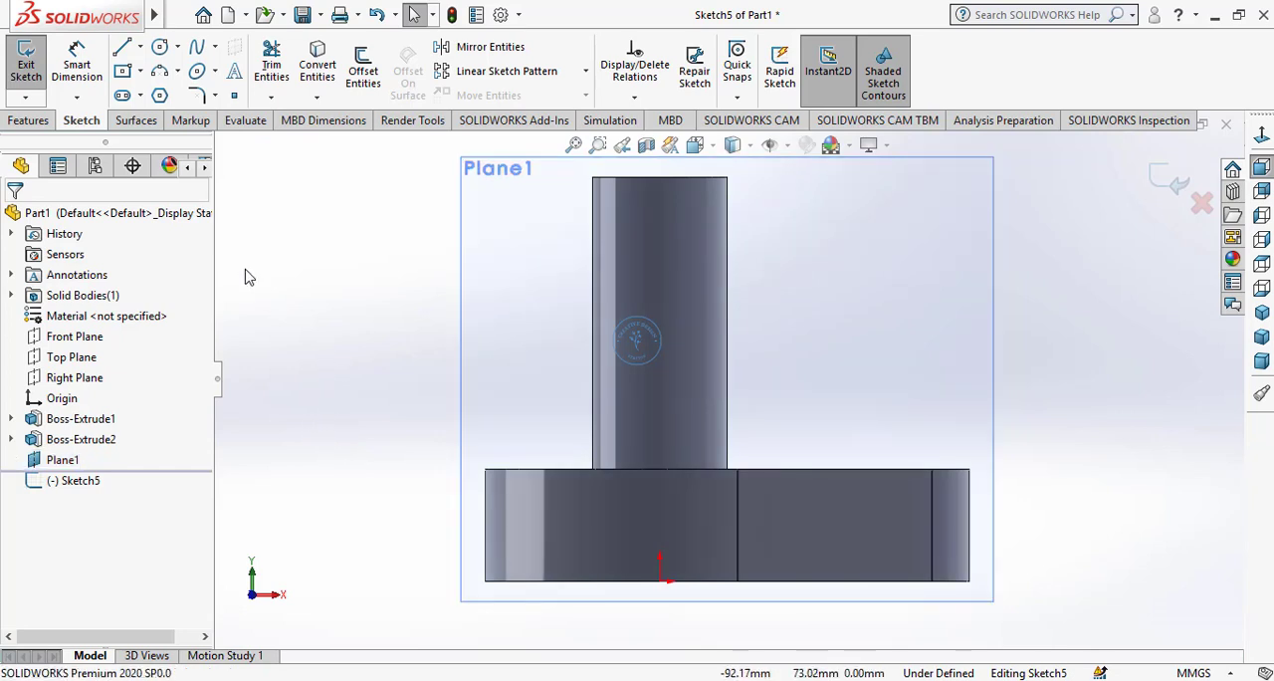
{"action": "left_click", "coordinate": [139, 47]}
{"action": "left_click", "coordinate": [149, 88]}
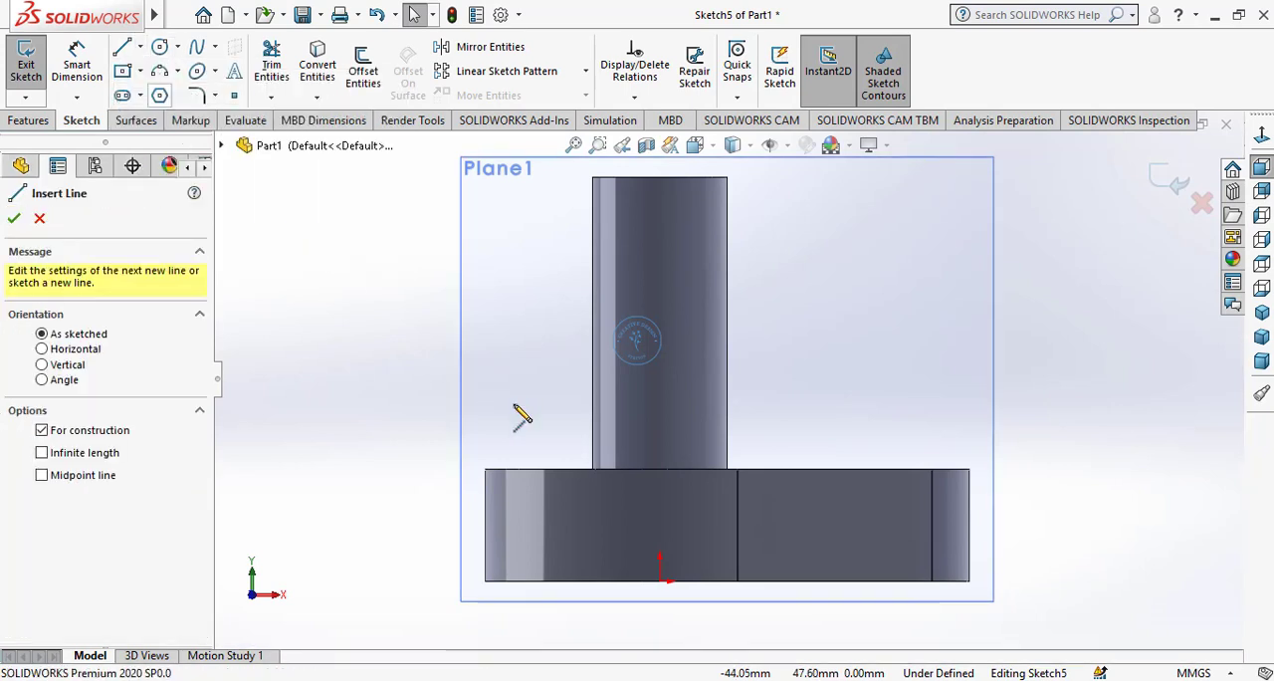
{"action": "left_click", "coordinate": [660, 469]}
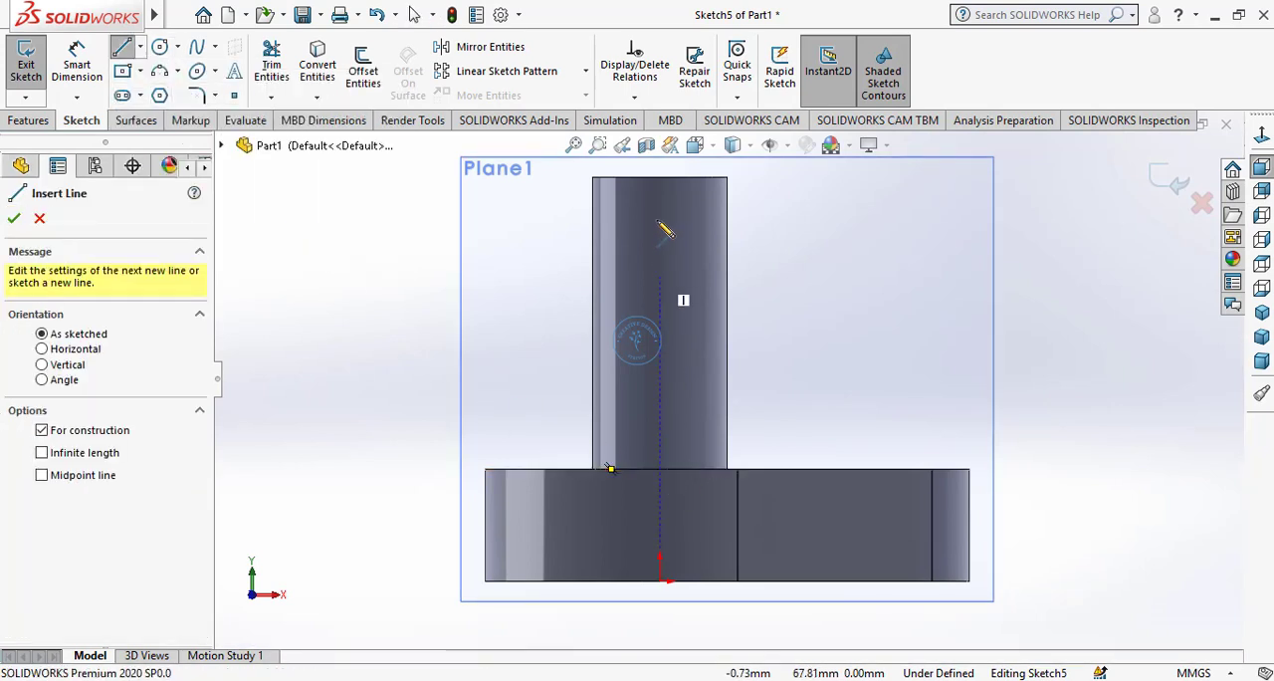
{"action": "left_click", "coordinate": [658, 177]}
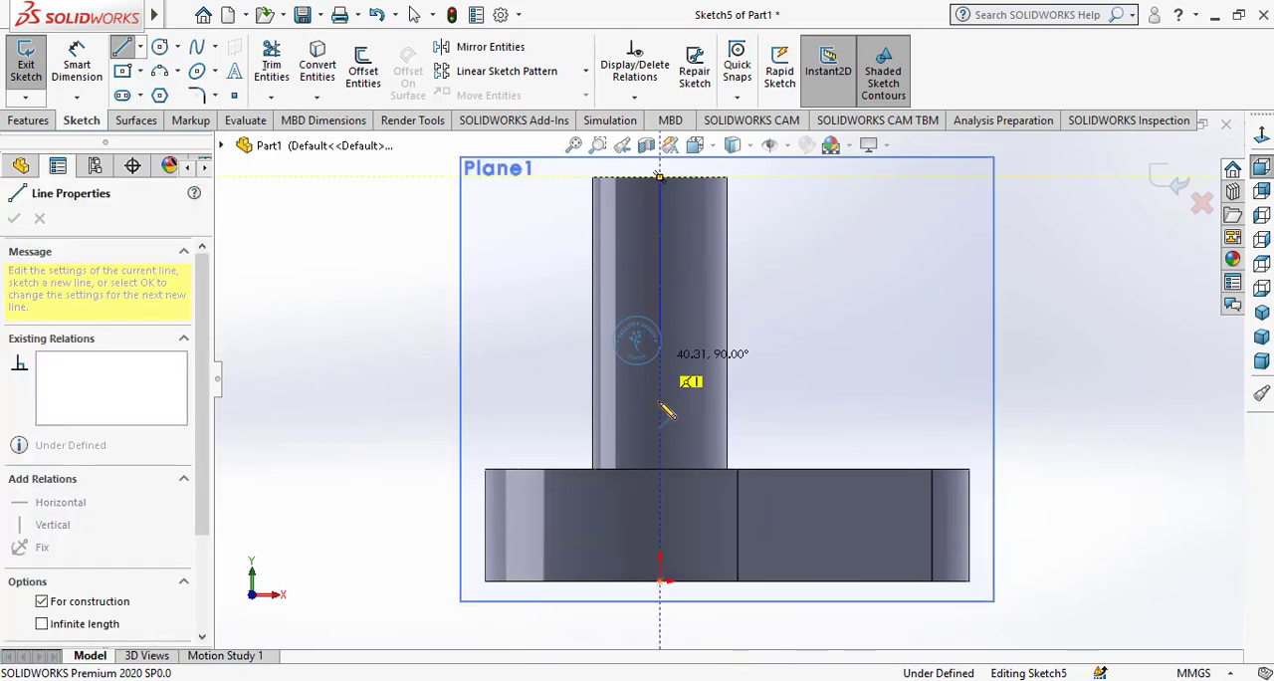
{"action": "left_click", "coordinate": [659, 469]}
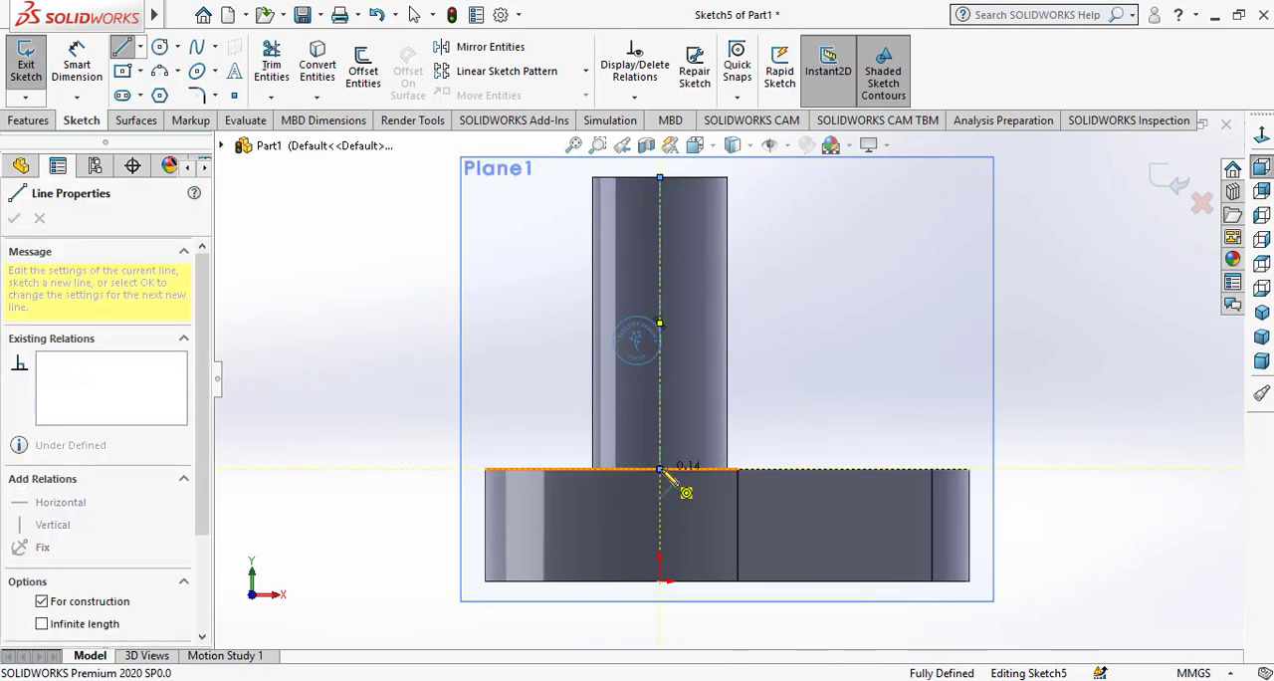
{"action": "right_click", "coordinate": [690, 396]}
{"action": "left_click", "coordinate": [712, 409]}
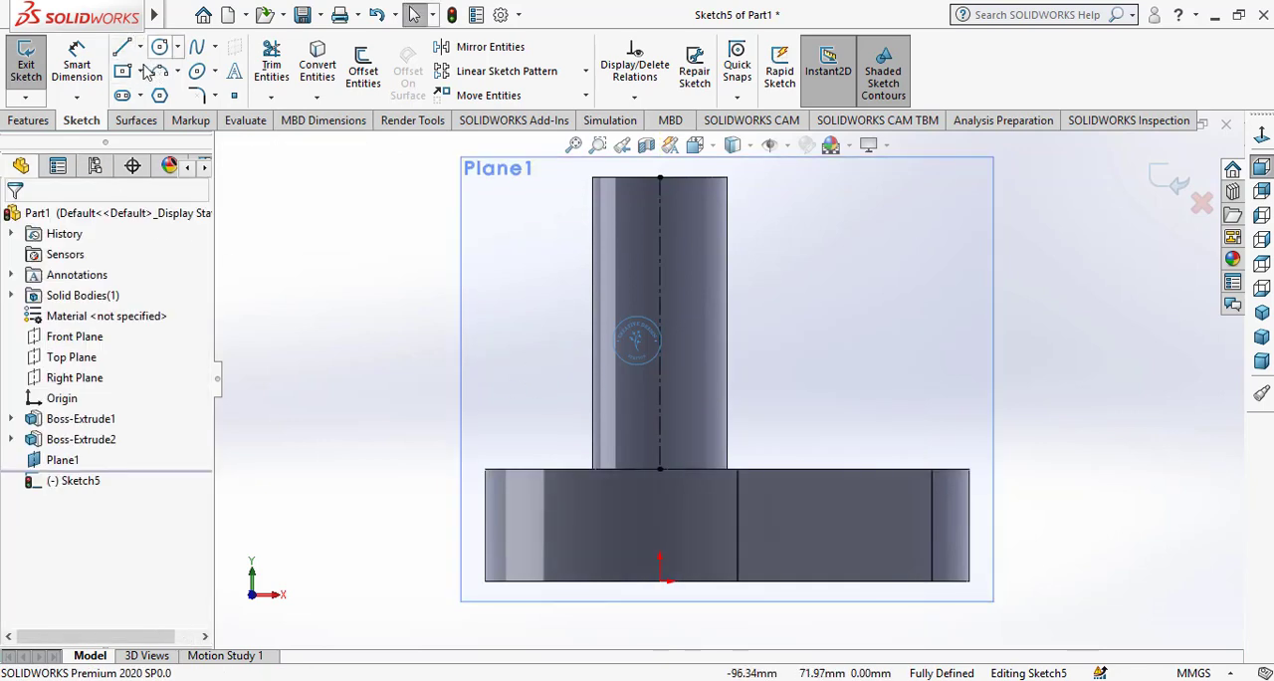
Sketch a center rectangle about 8 mm wide and 13 mm high, centred on the vertical construction line
{"action": "left_click", "coordinate": [660, 362]}
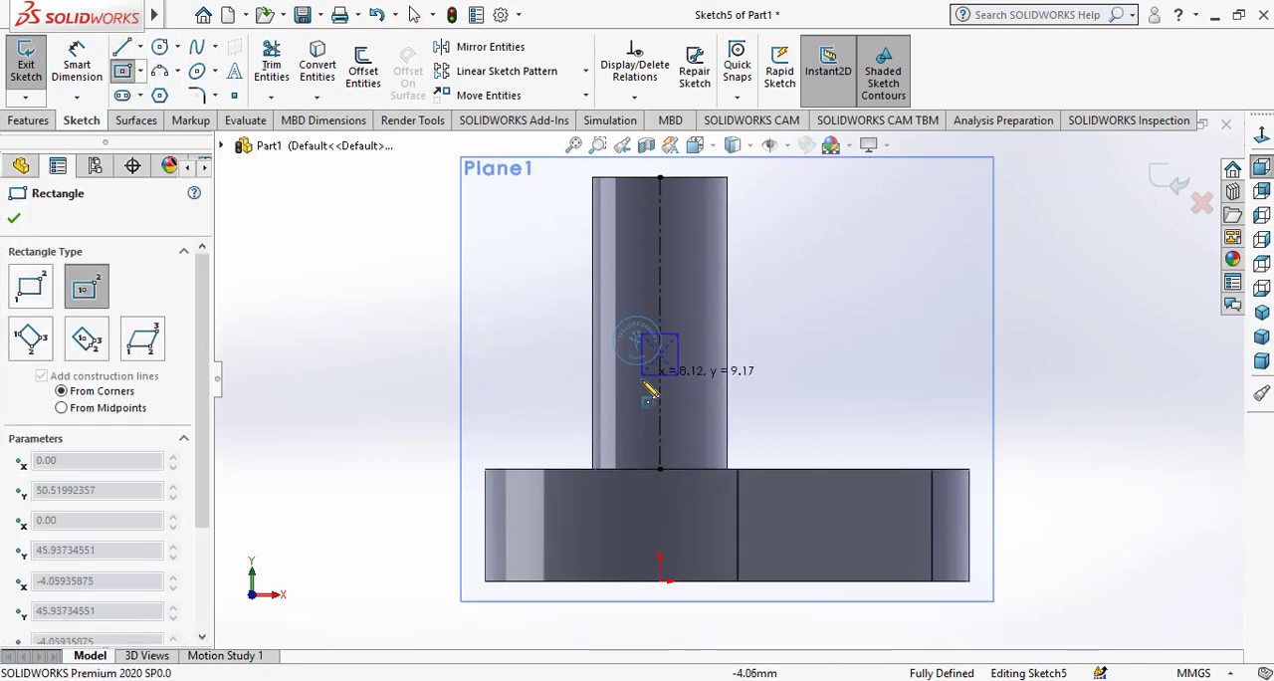
{"action": "left_click", "coordinate": [643, 384]}
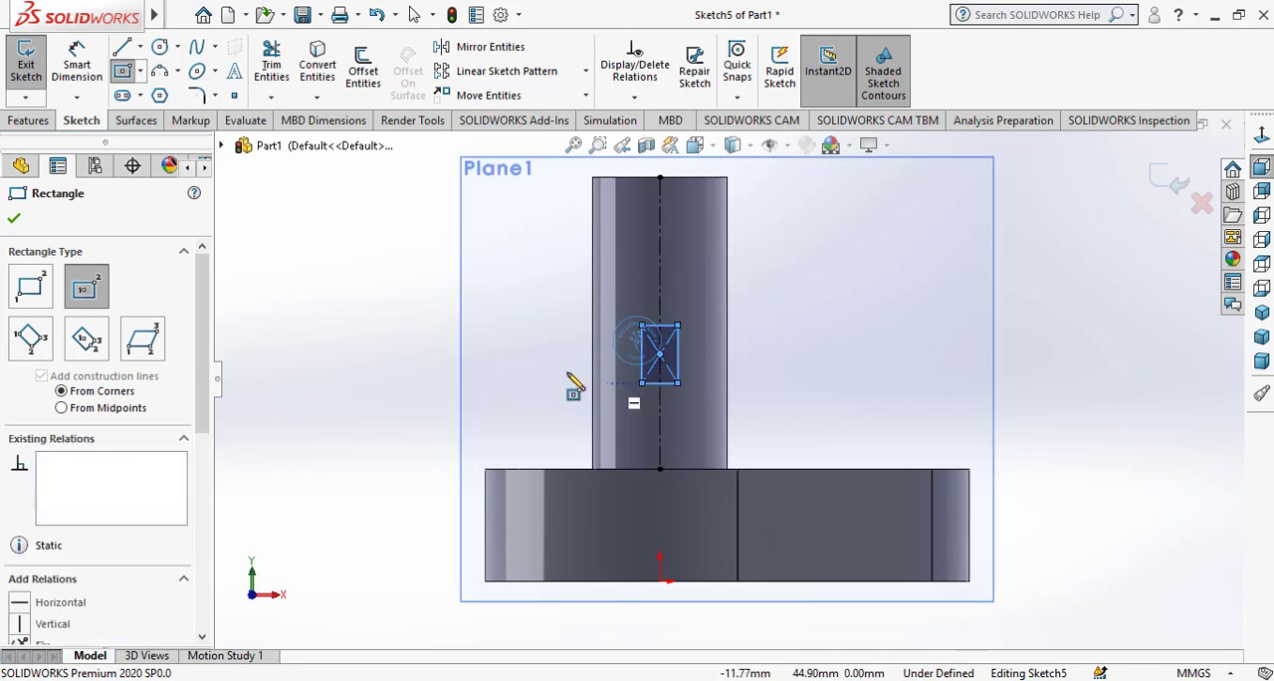
{"action": "right_click", "coordinate": [418, 361]}
{"action": "left_click", "coordinate": [438, 361]}
Dimension the rectangle's height as 18 mm
{"action": "left_click", "coordinate": [76, 65]}
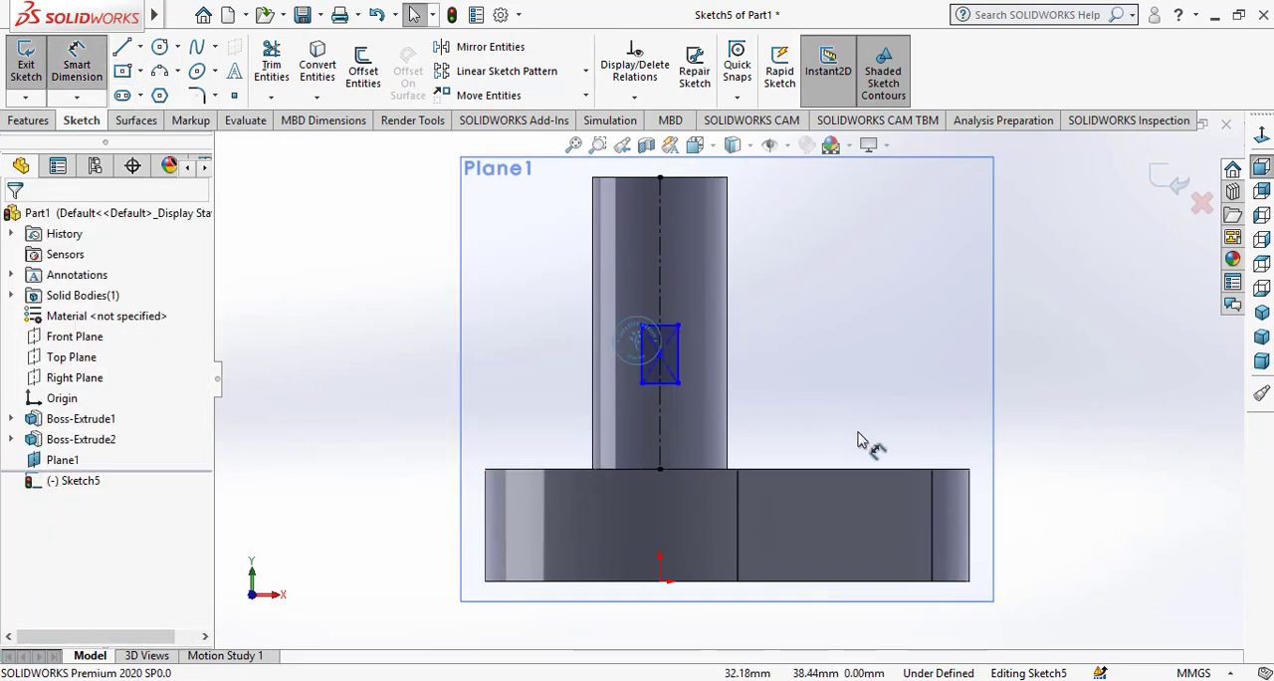
{"action": "left_click", "coordinate": [680, 364]}
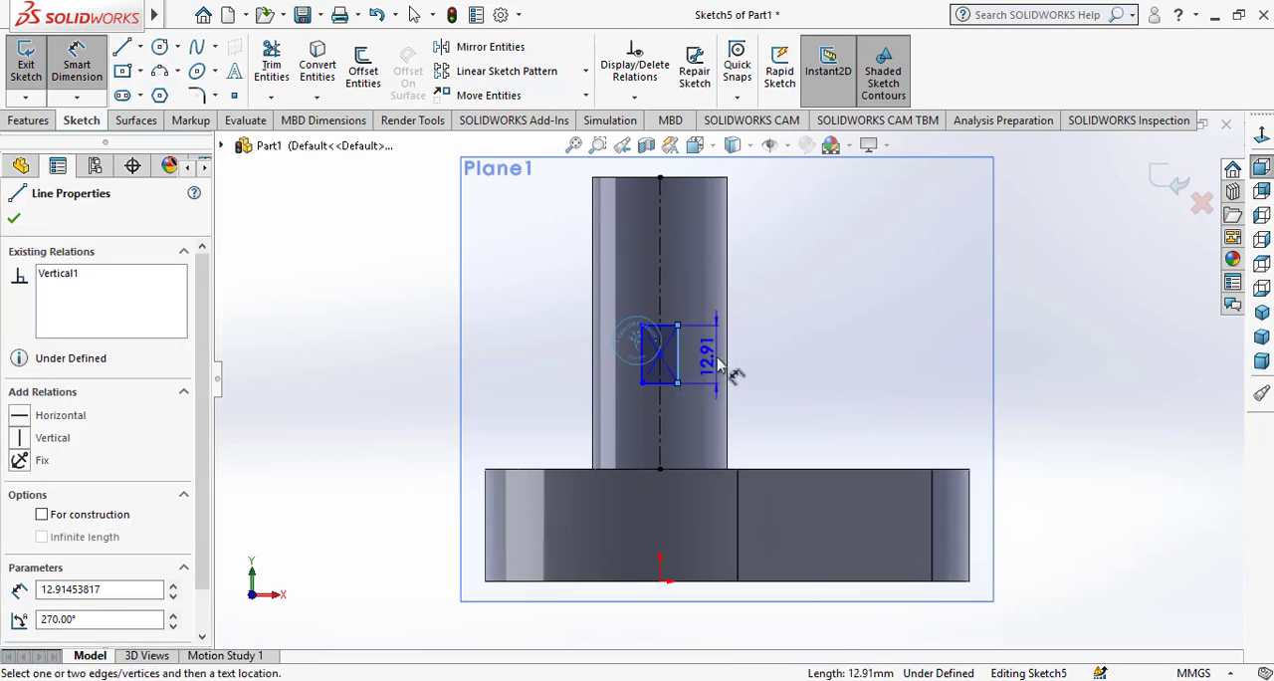
{"action": "left_click", "coordinate": [721, 363]}
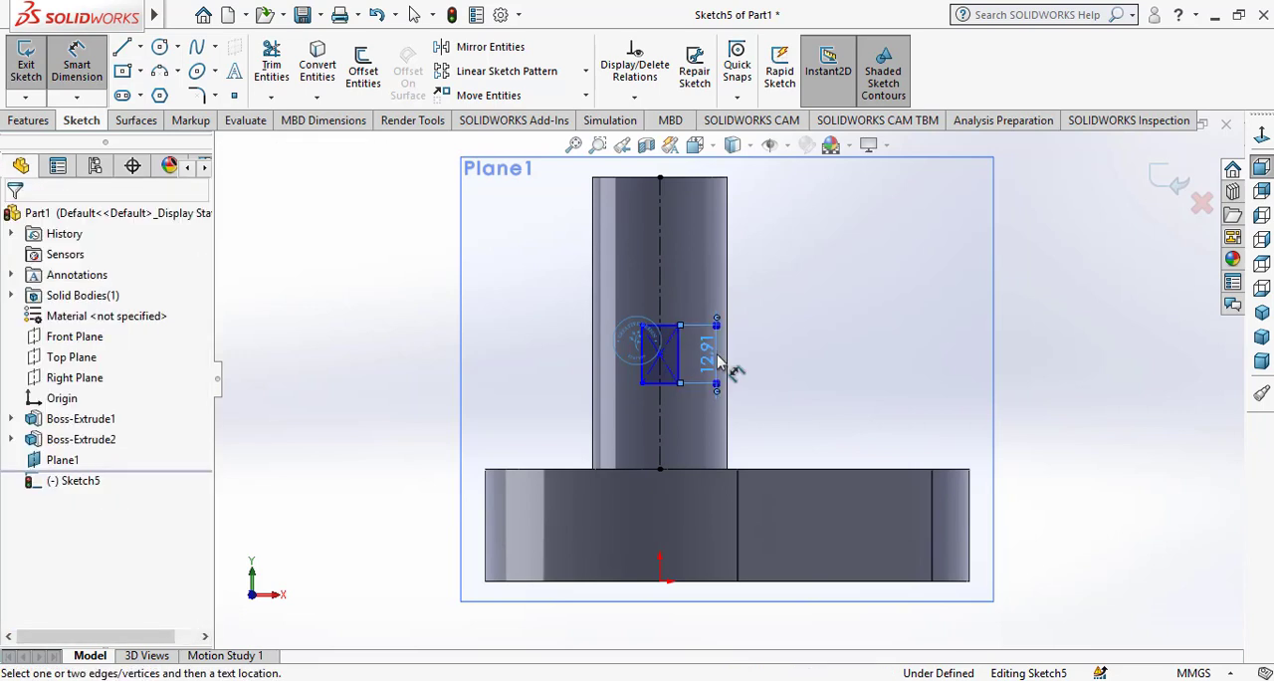
{"action": "double_click", "coordinate": [719, 363]}
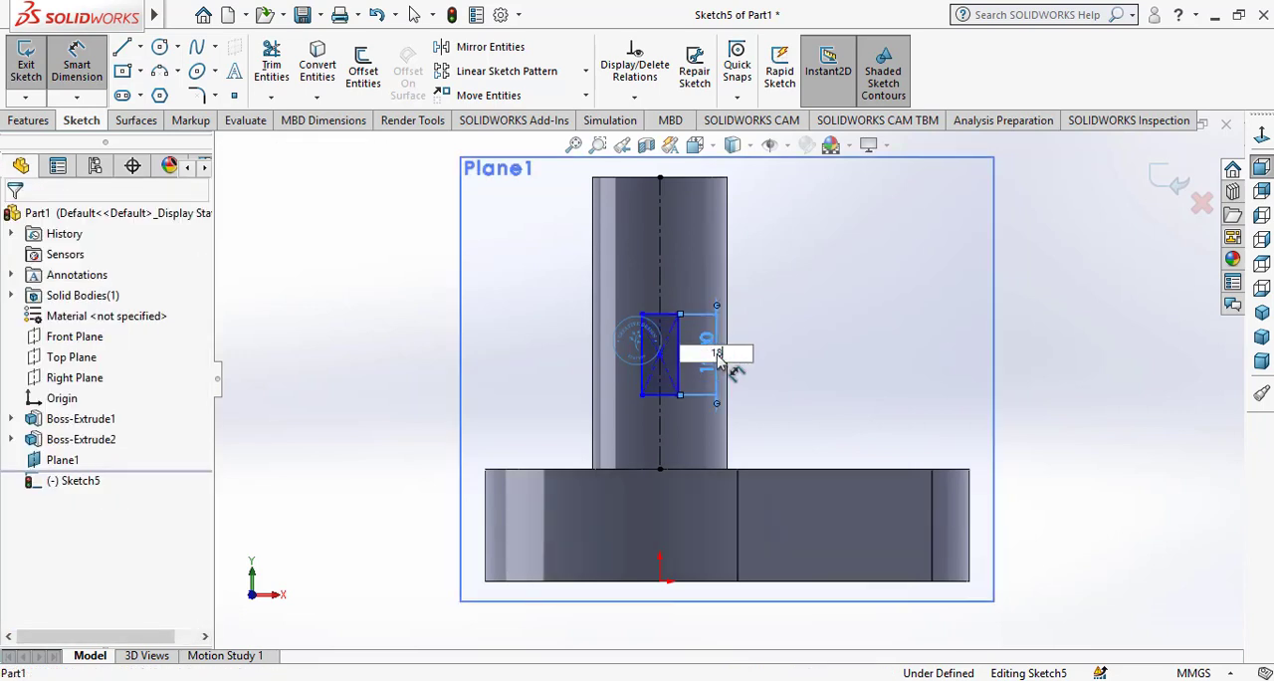
{"action": "key", "text": "Return"}
Dimension the rectangle's width as 12 mm
{"action": "left_click", "coordinate": [667, 316]}
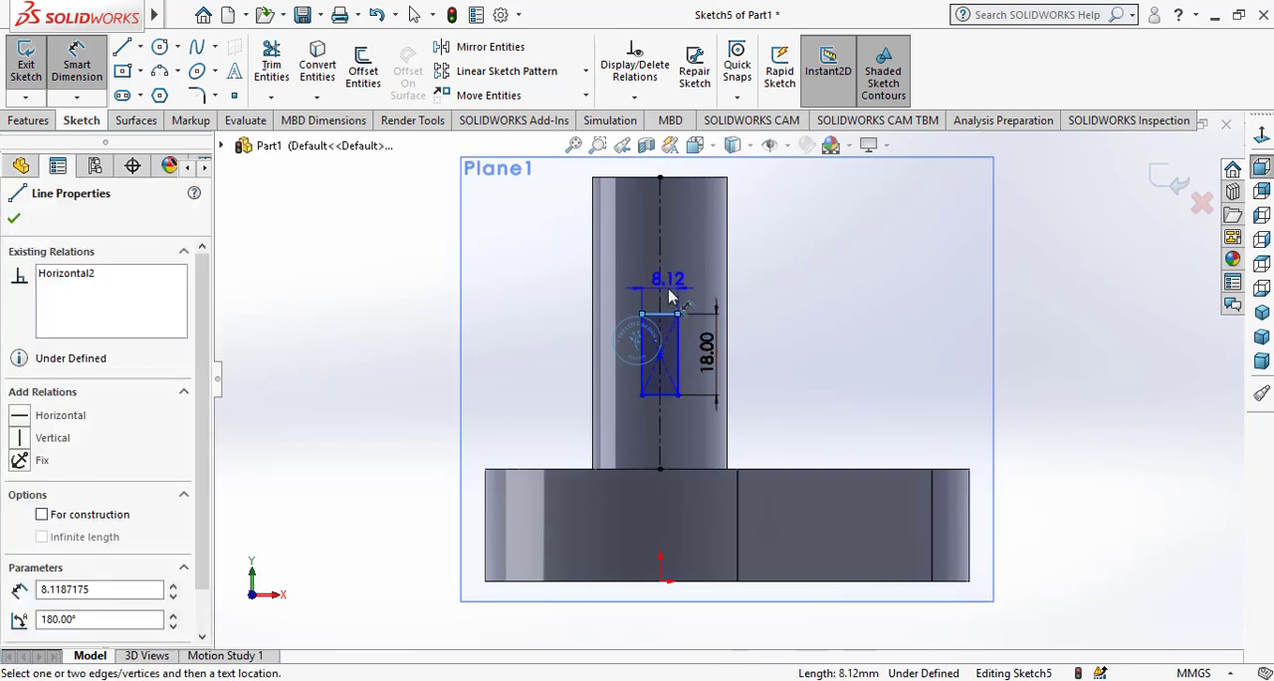
{"action": "left_click", "coordinate": [670, 292]}
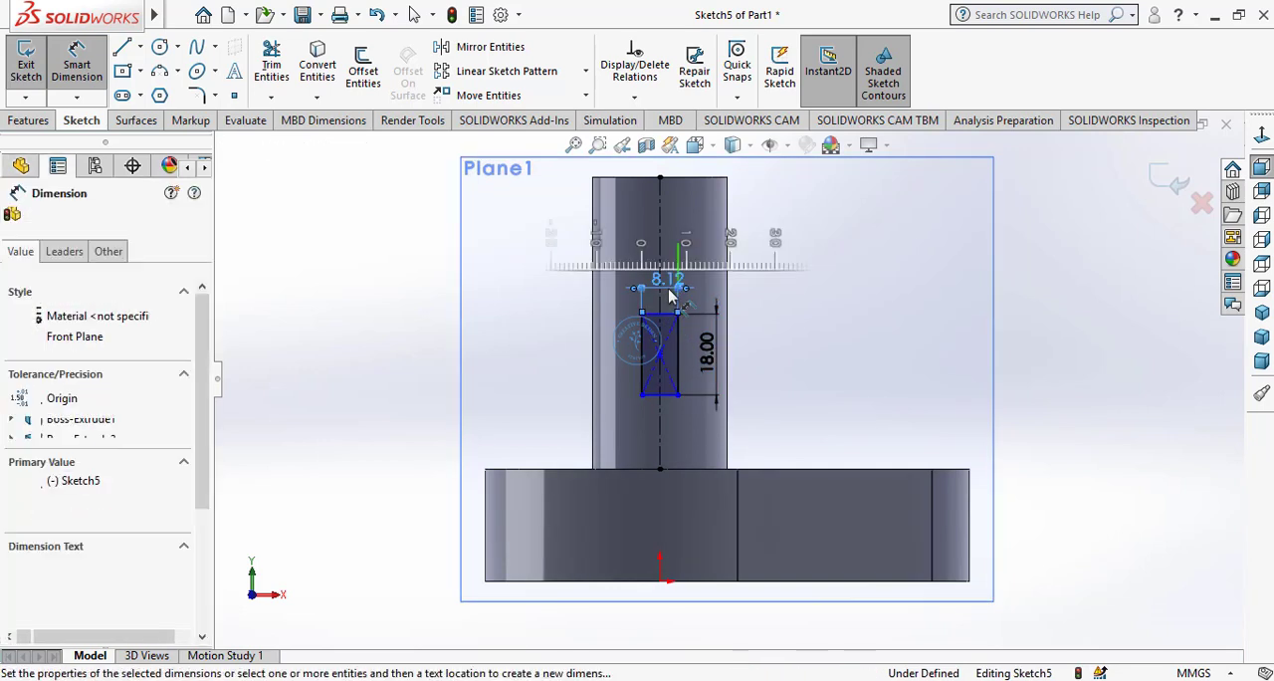
{"action": "double_click", "coordinate": [665, 283]}
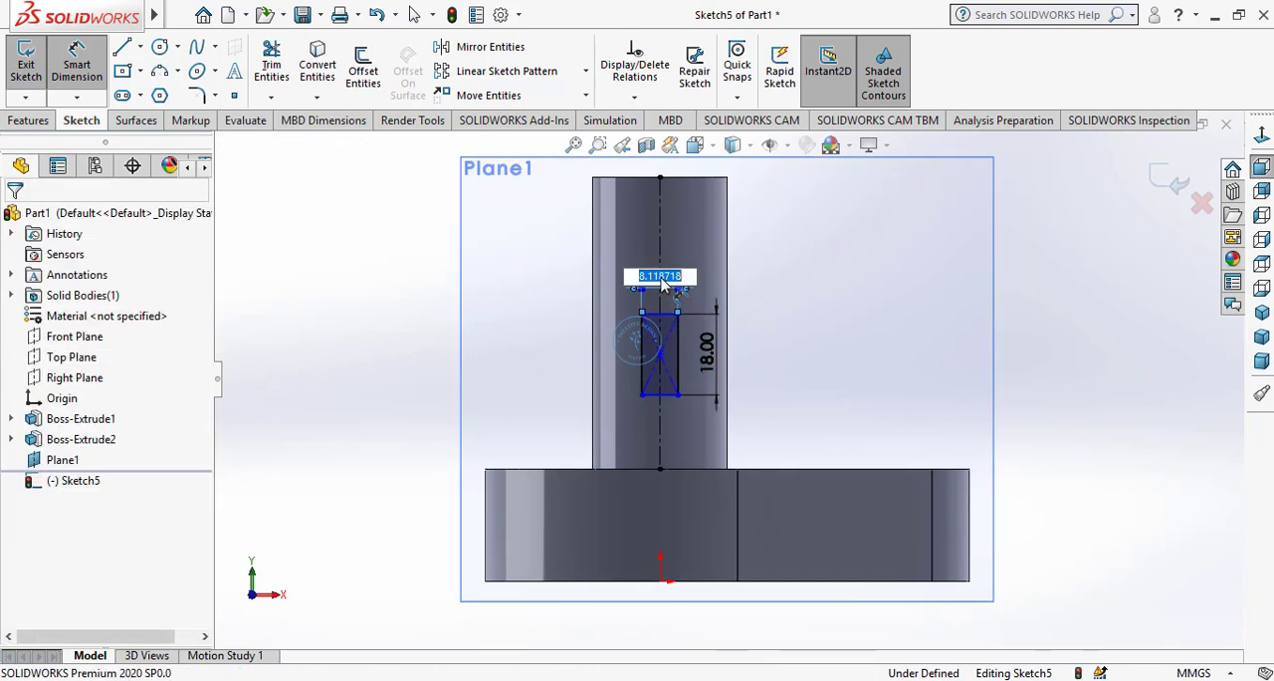
{"action": "type", "text": "12"}
{"action": "key", "text": "Return"}
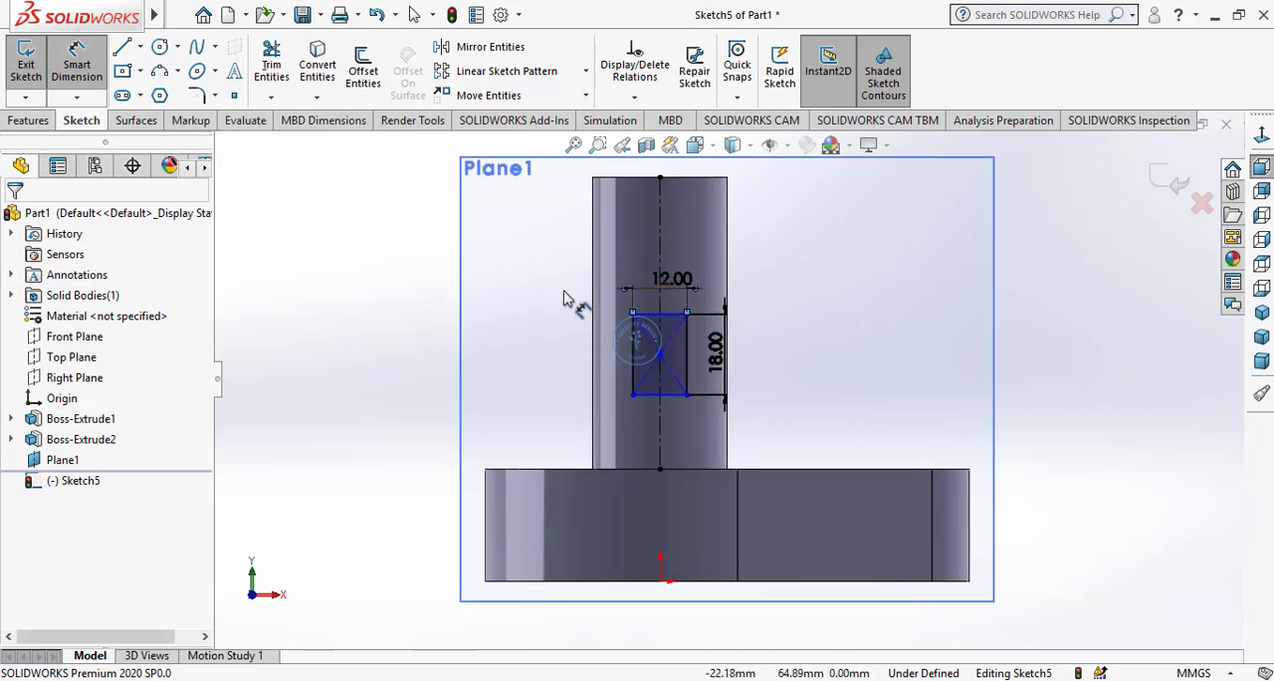
Dimension the distance from the cylinder's top edge to the rectangle's upper edge as 30 mm
{"action": "left_click", "coordinate": [662, 316]}
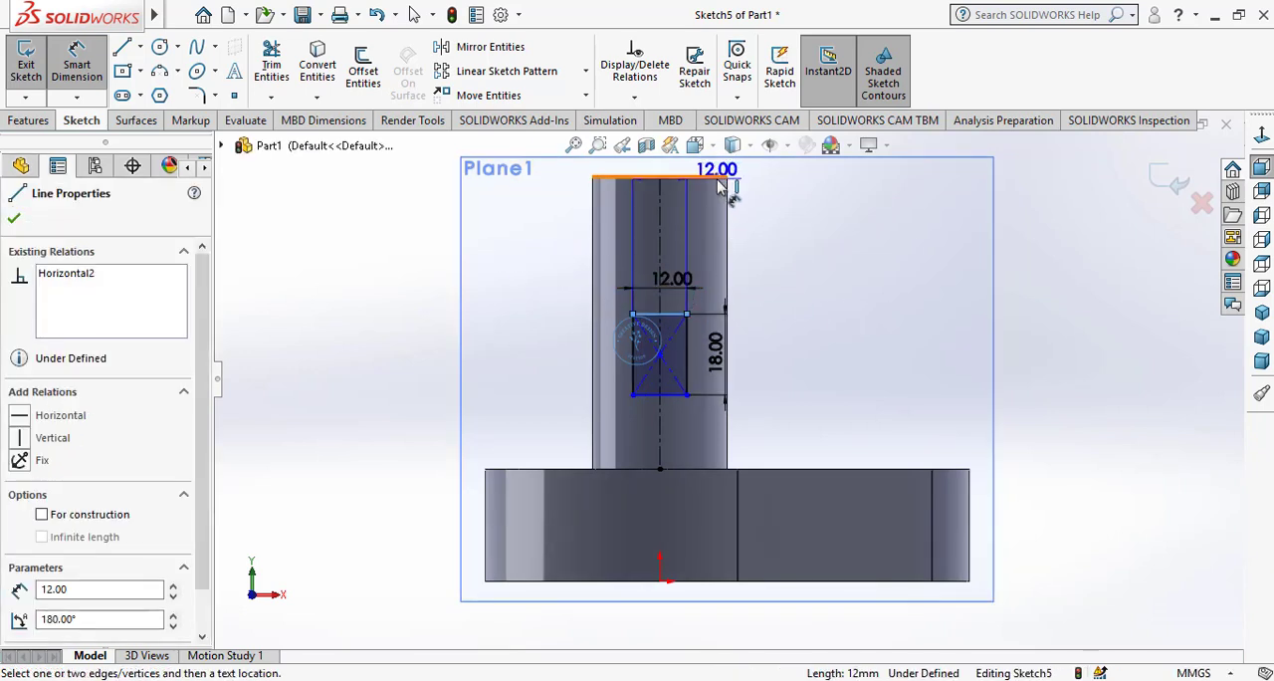
{"action": "left_click", "coordinate": [723, 185]}
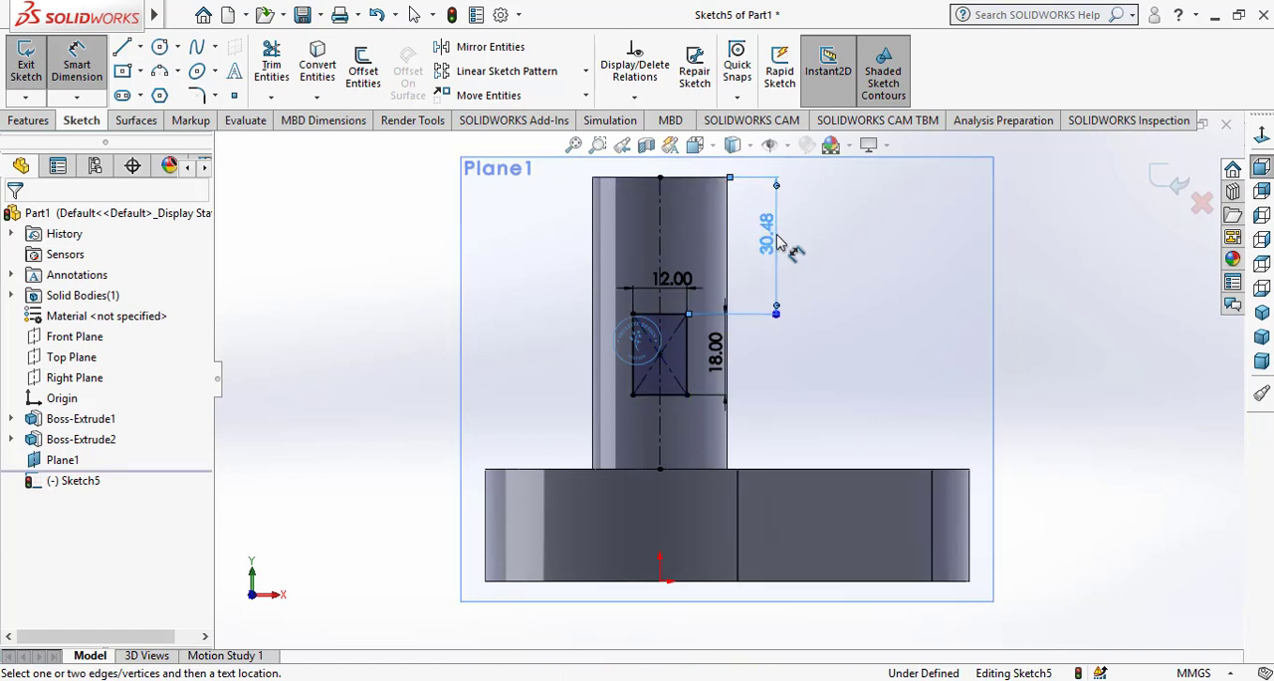
{"action": "left_click", "coordinate": [783, 254]}
{"action": "type", "text": "30"}
{"action": "key", "text": "Return"}
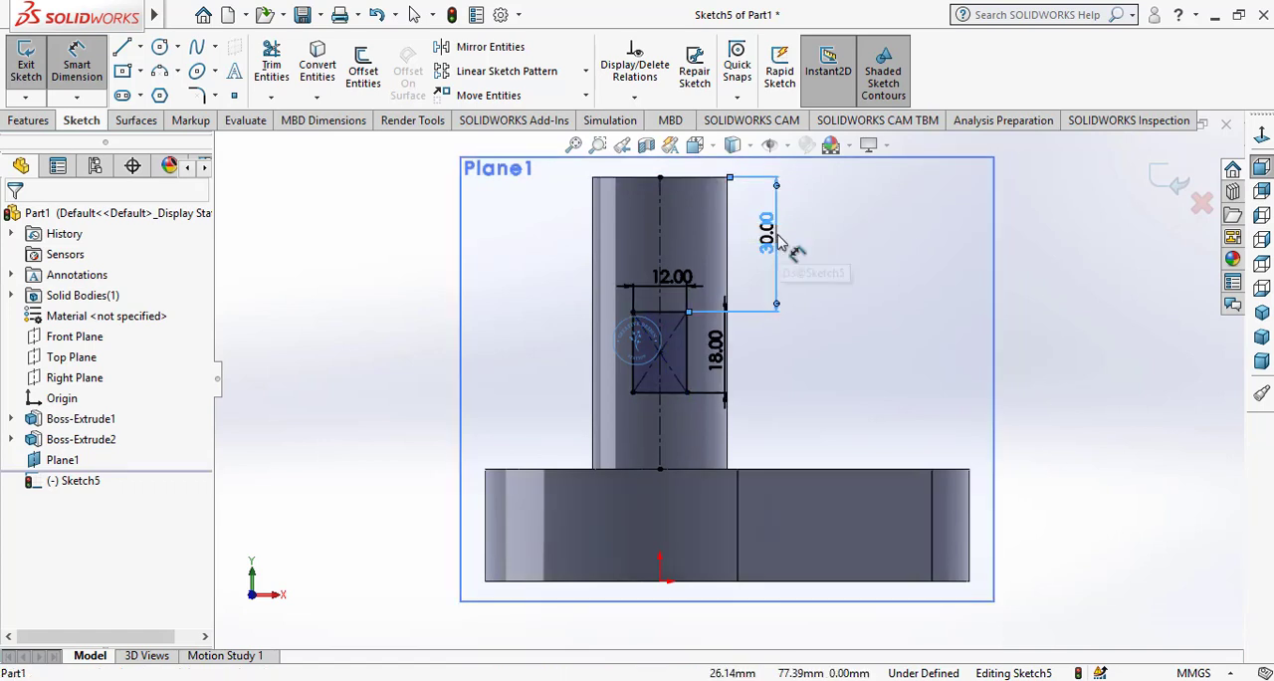
{"action": "right_click", "coordinate": [847, 267]}
{"action": "left_click", "coordinate": [894, 314]}
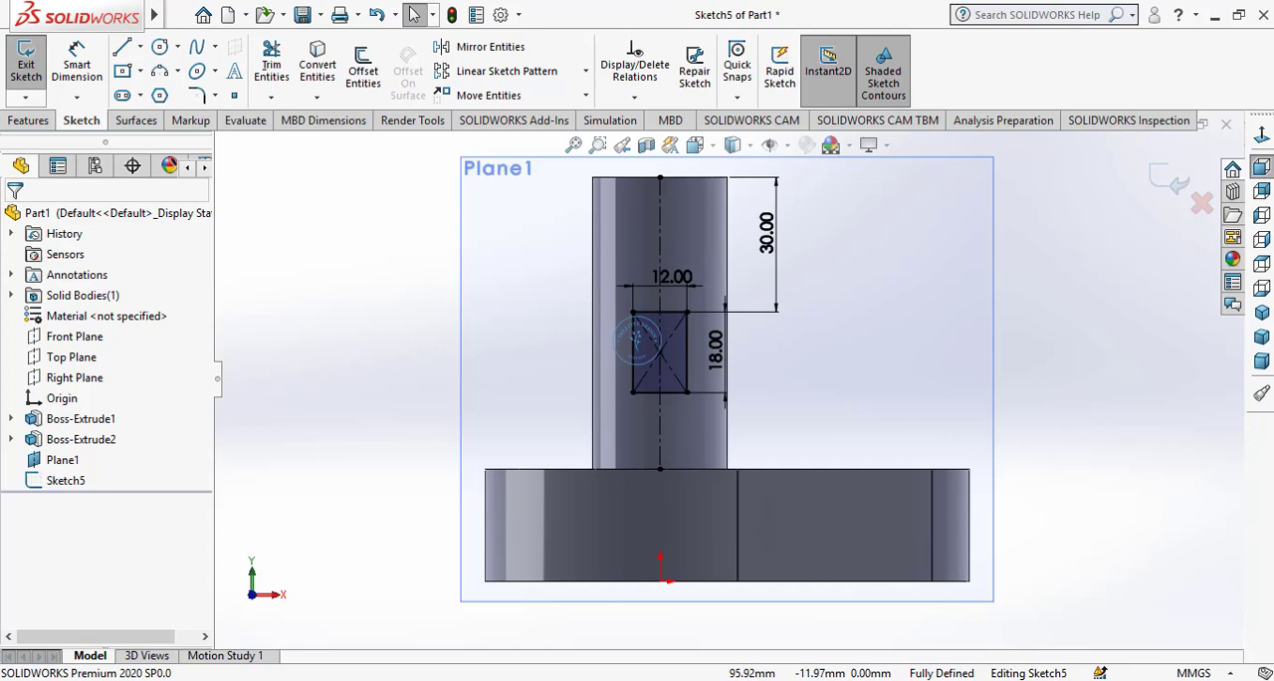
Cut the rectangle 3 mm deep into the cylinder wall with a blind Extruded Cut
{"action": "left_click", "coordinate": [30, 121]}
{"action": "left_click", "coordinate": [286, 68]}
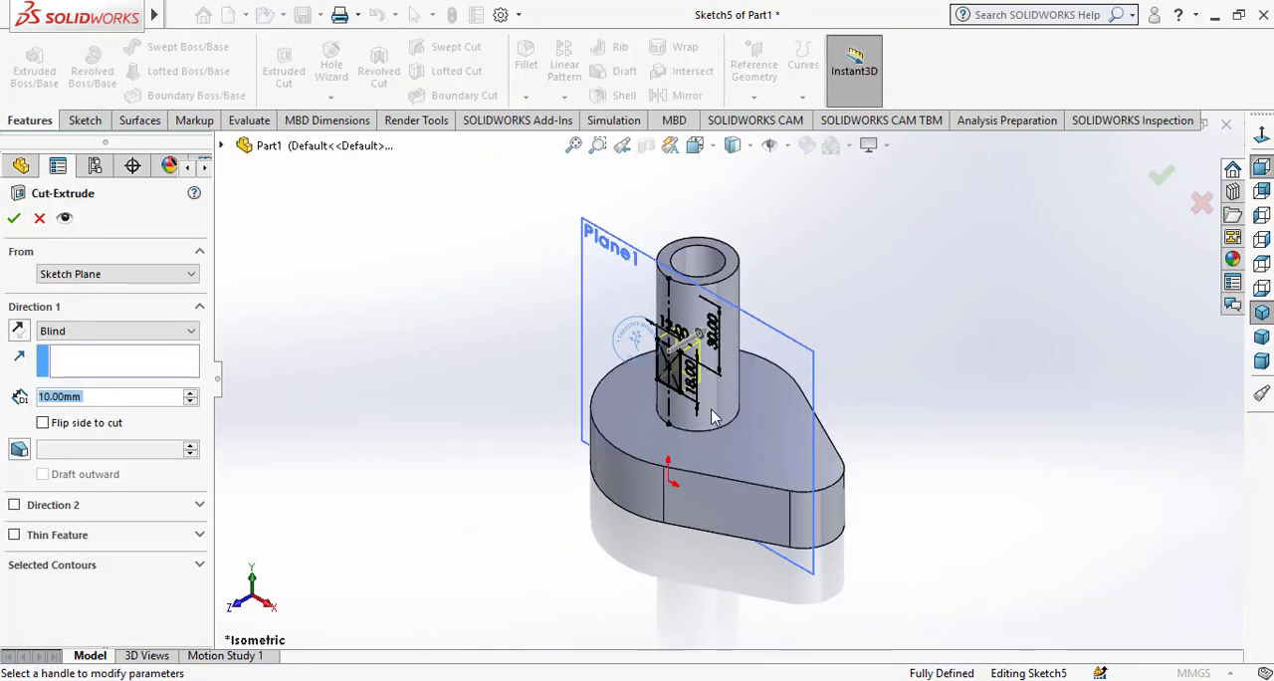
{"action": "type", "text": "3"}
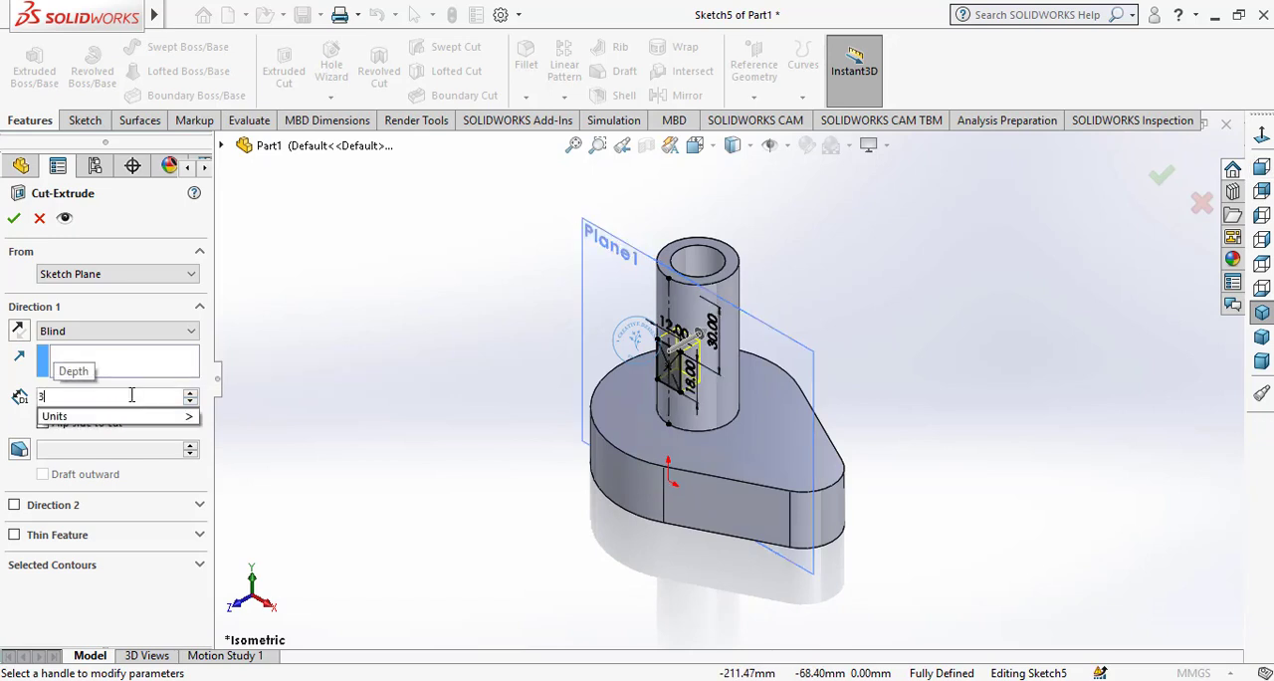
{"action": "key", "text": "Return"}
{"action": "left_click", "coordinate": [13, 220]}
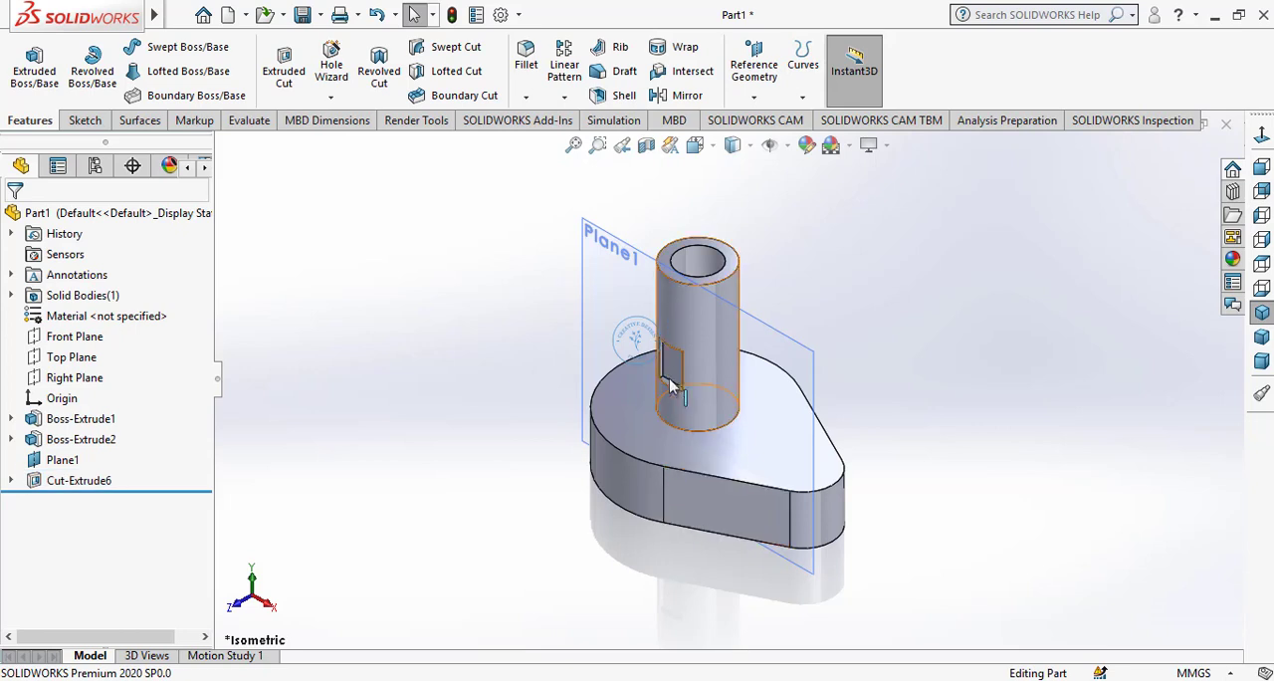
Hide the offset reference plane
{"action": "scroll", "coordinate": [677, 380], "scroll_direction": "down", "scroll_amount": 5}
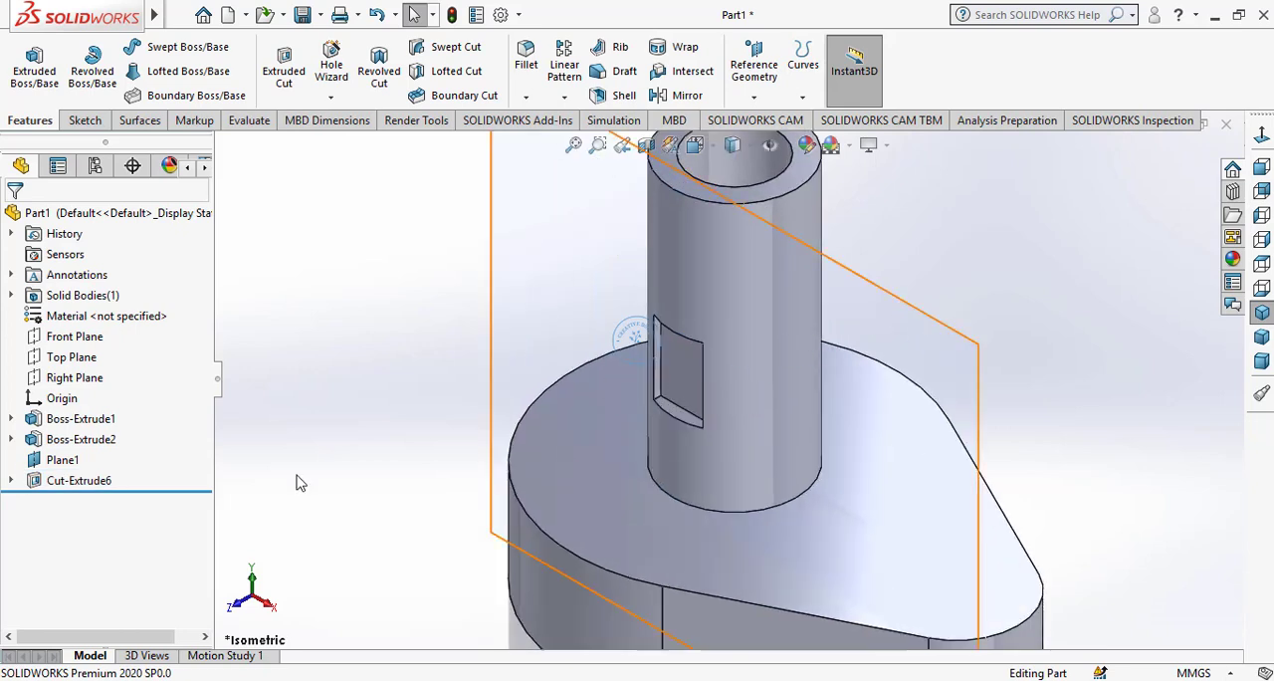
{"action": "left_click", "coordinate": [61, 459]}
{"action": "left_click", "coordinate": [125, 443]}
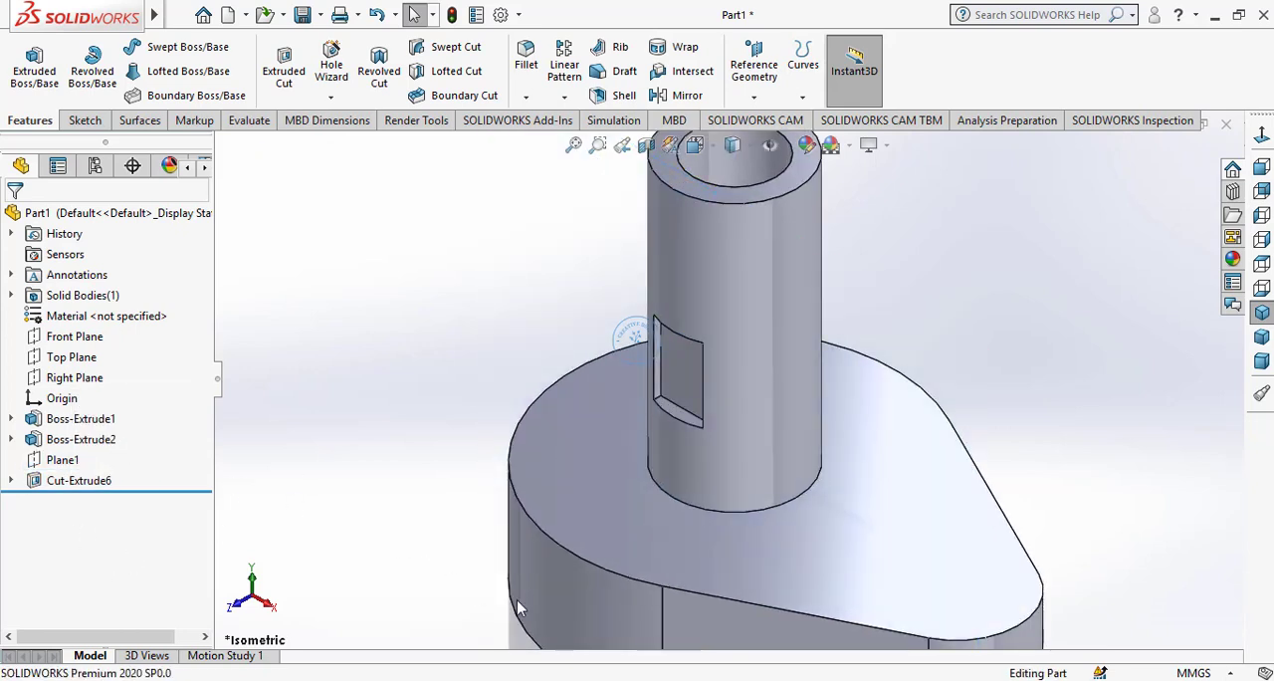
{"action": "scroll", "coordinate": [743, 525], "scroll_direction": "up", "scroll_amount": 4}
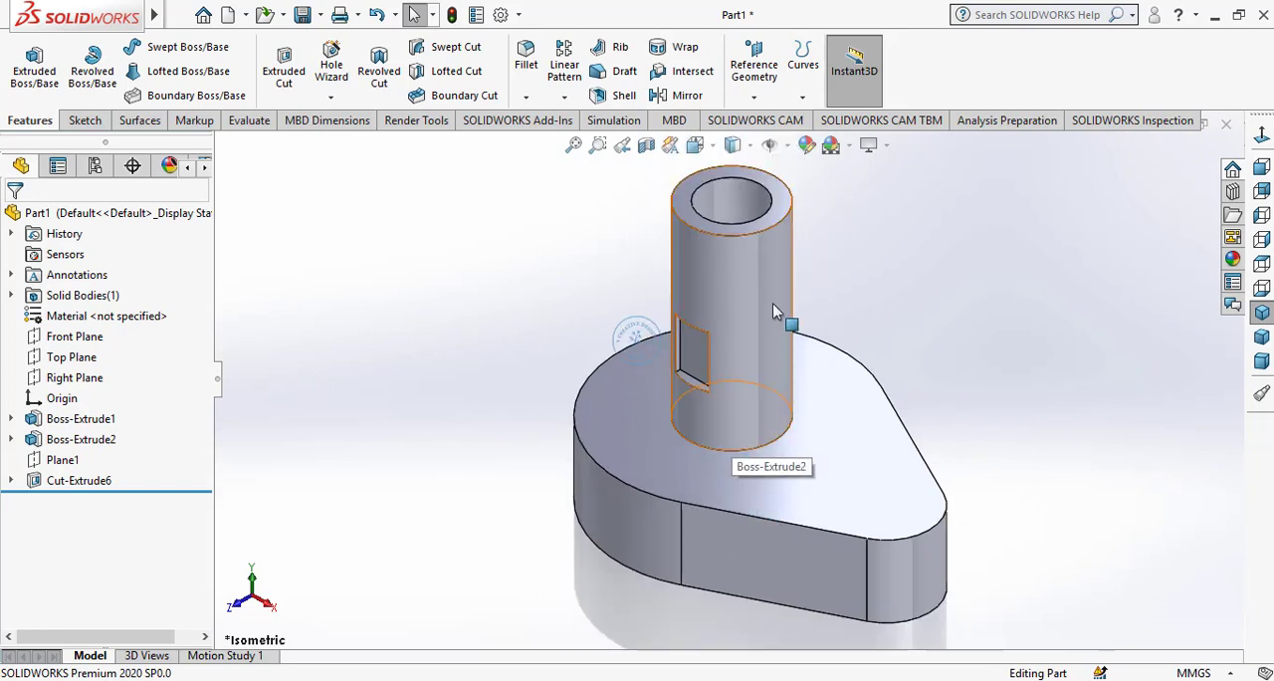
Sketch a horizontal construction centerline about 71 mm long on the cylinder's top face, from the origin out past the base's wide rounded end
{"action": "left_click", "coordinate": [687, 217]}
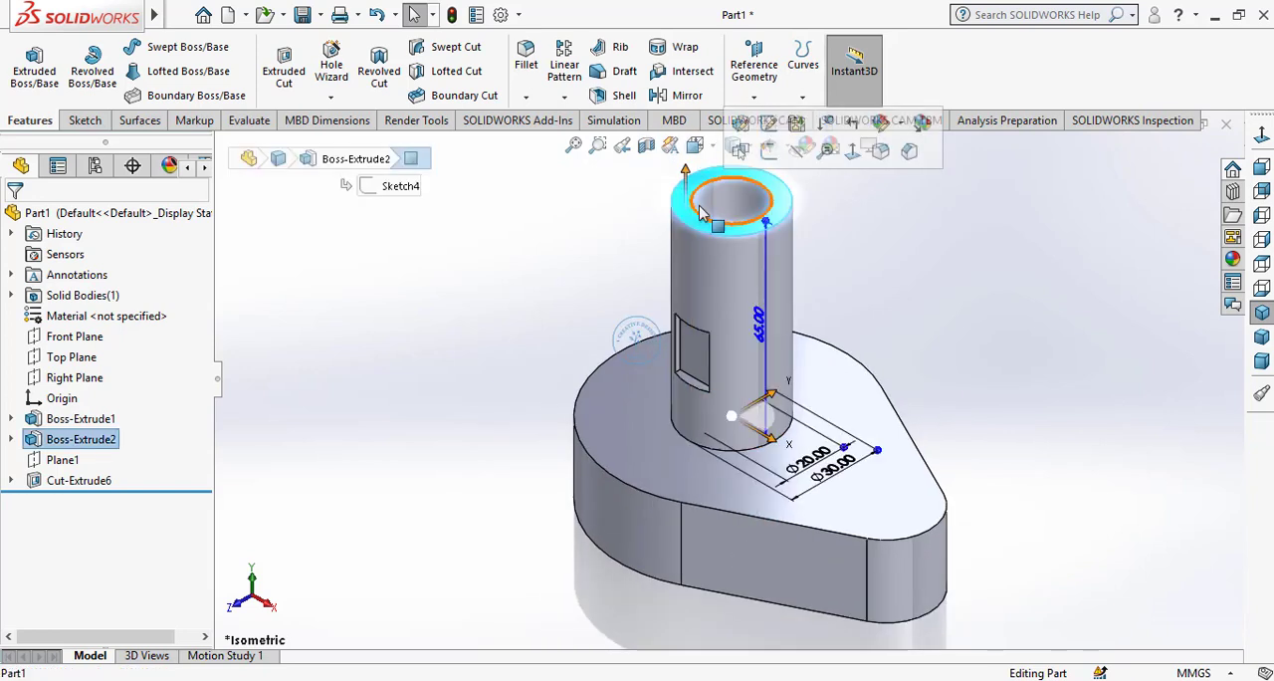
{"action": "left_click", "coordinate": [767, 154]}
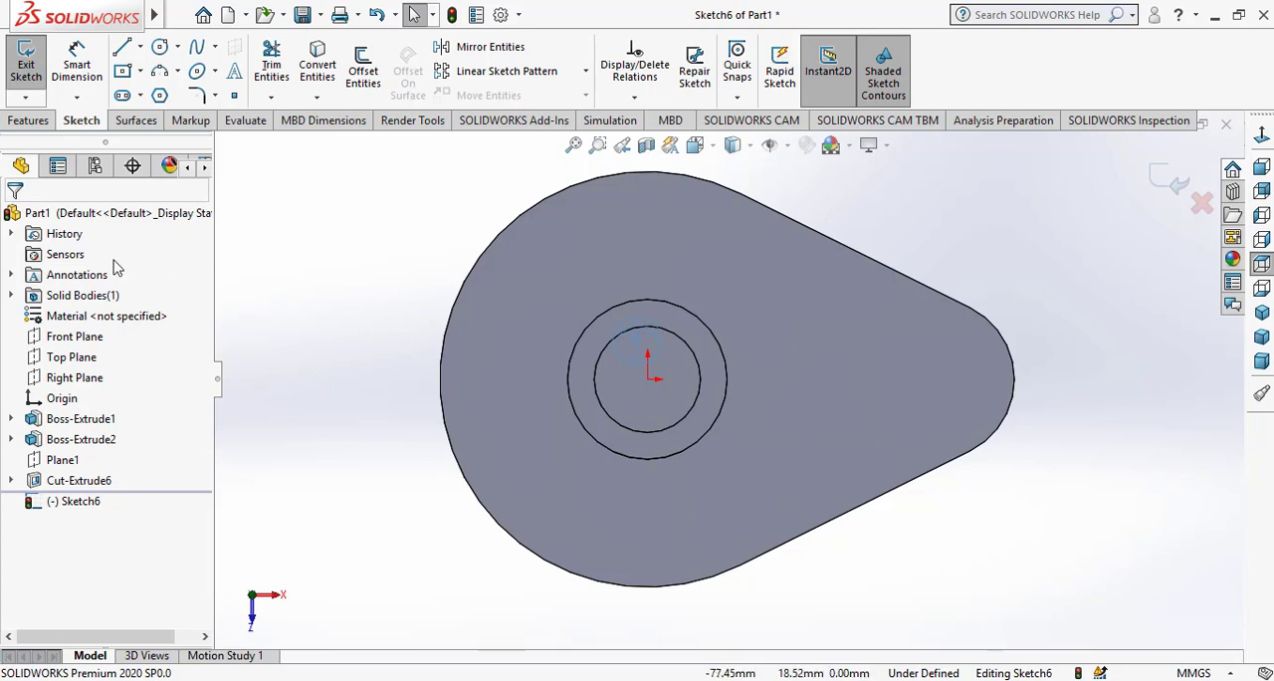
{"action": "left_click", "coordinate": [140, 46]}
{"action": "left_click", "coordinate": [171, 94]}
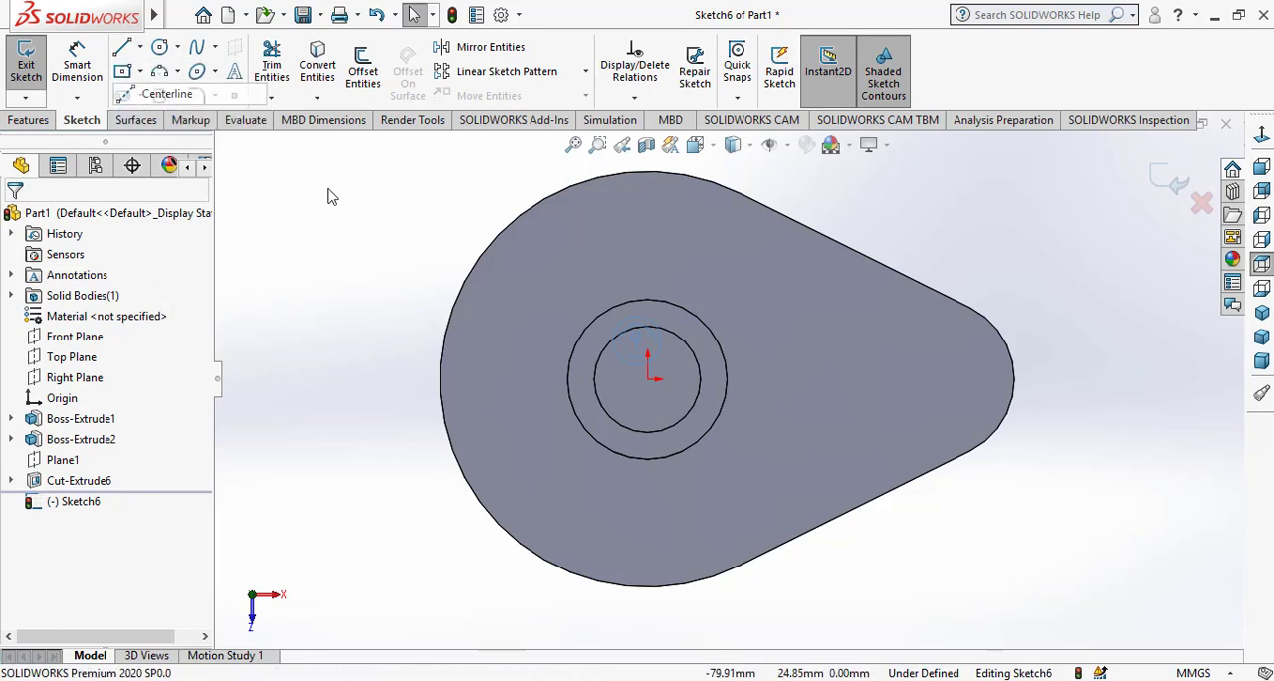
{"action": "left_click", "coordinate": [648, 379]}
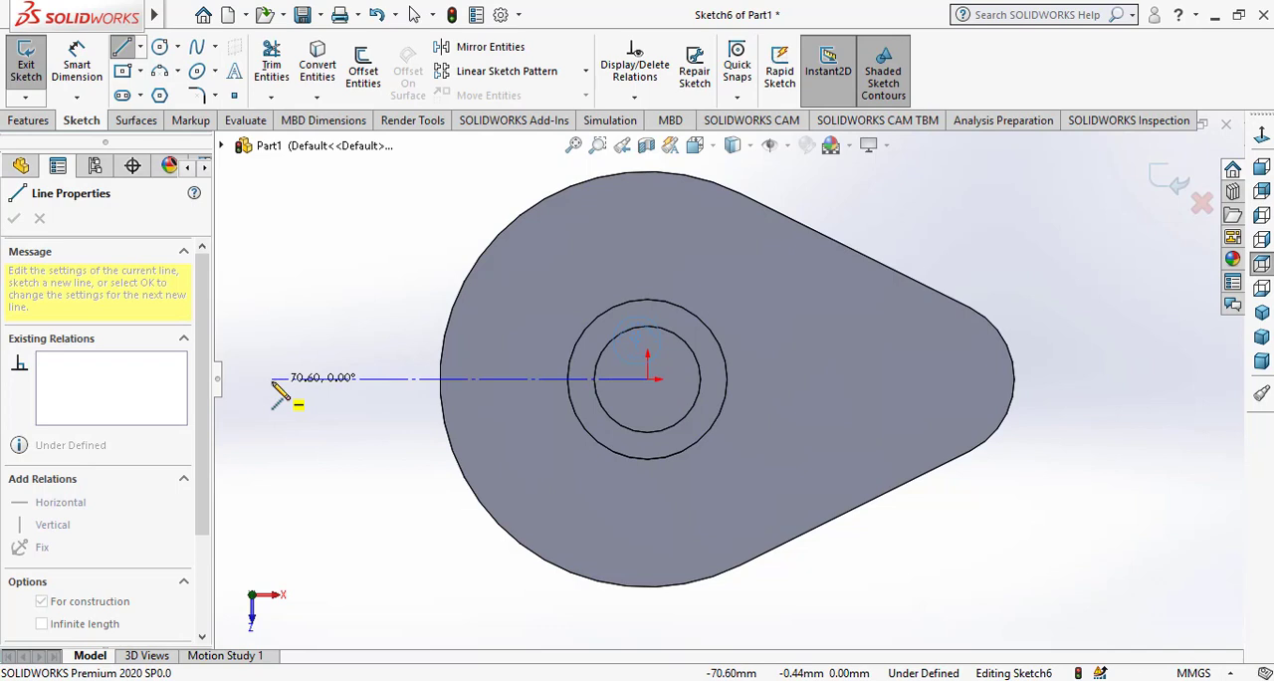
{"action": "left_click", "coordinate": [271, 379]}
{"action": "right_click", "coordinate": [351, 430]}
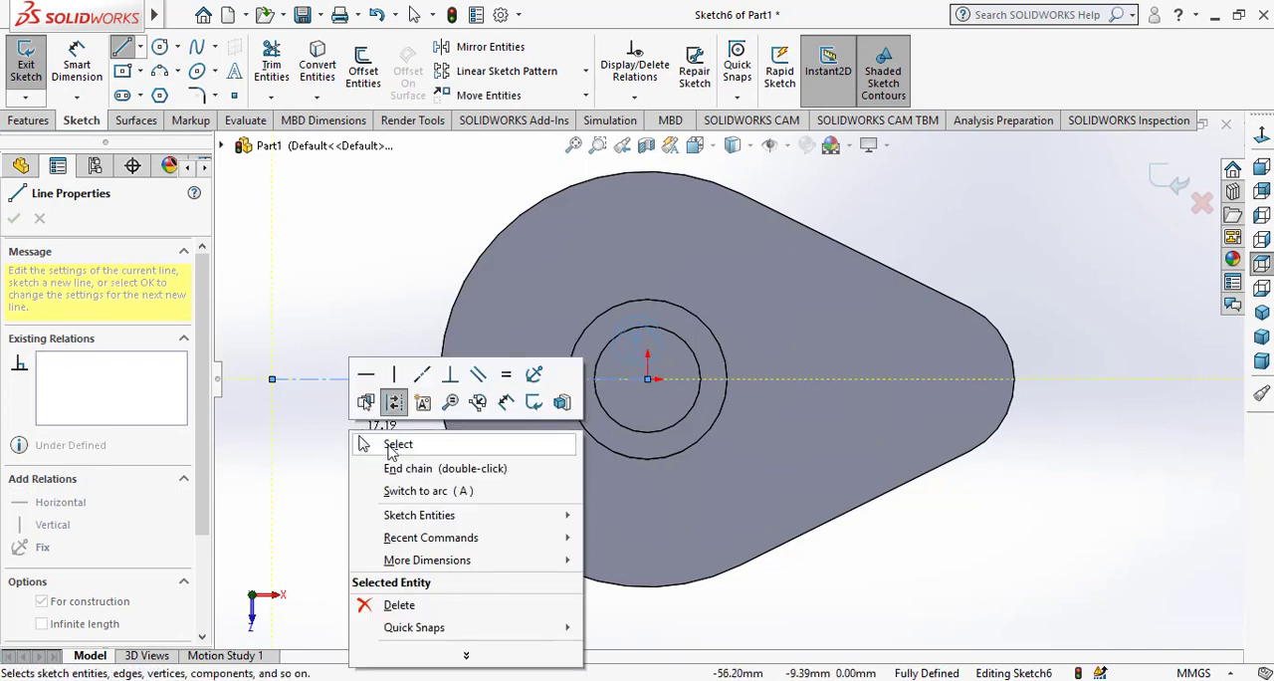
{"action": "left_click", "coordinate": [390, 449]}
{"action": "key", "text": "f"}
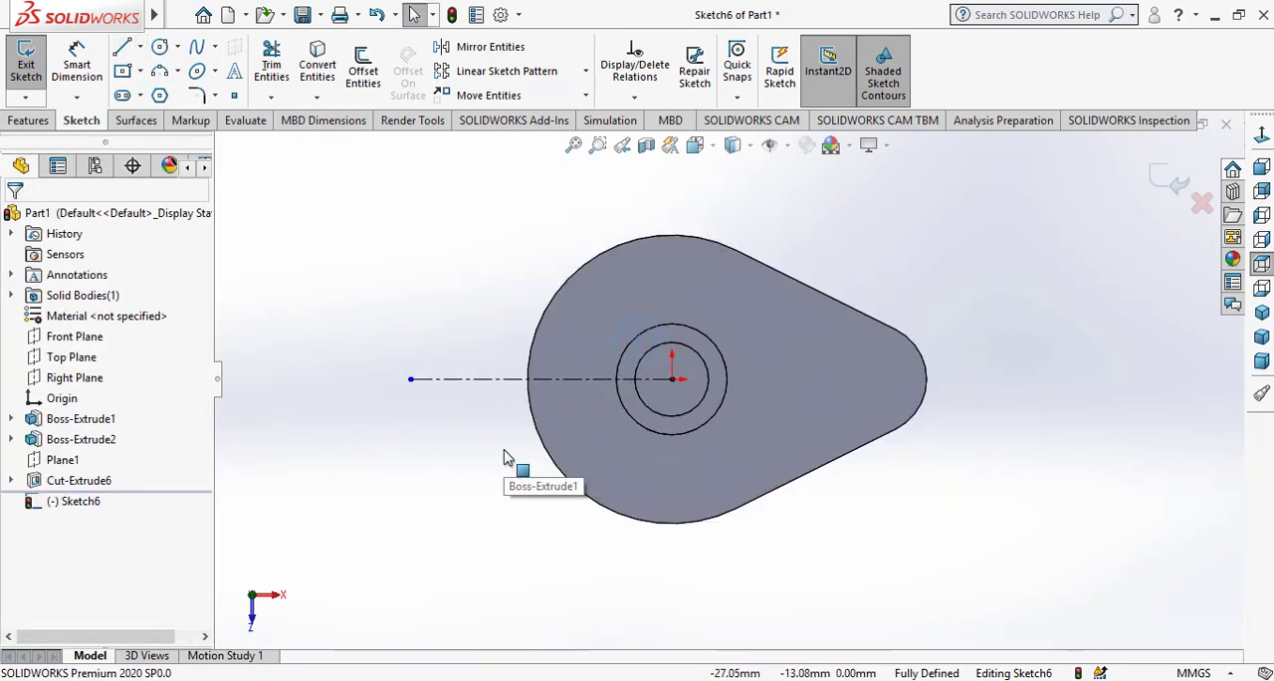
Dimension the length of the horizontal construction centerline as 60 mm
{"action": "left_click", "coordinate": [80, 62]}
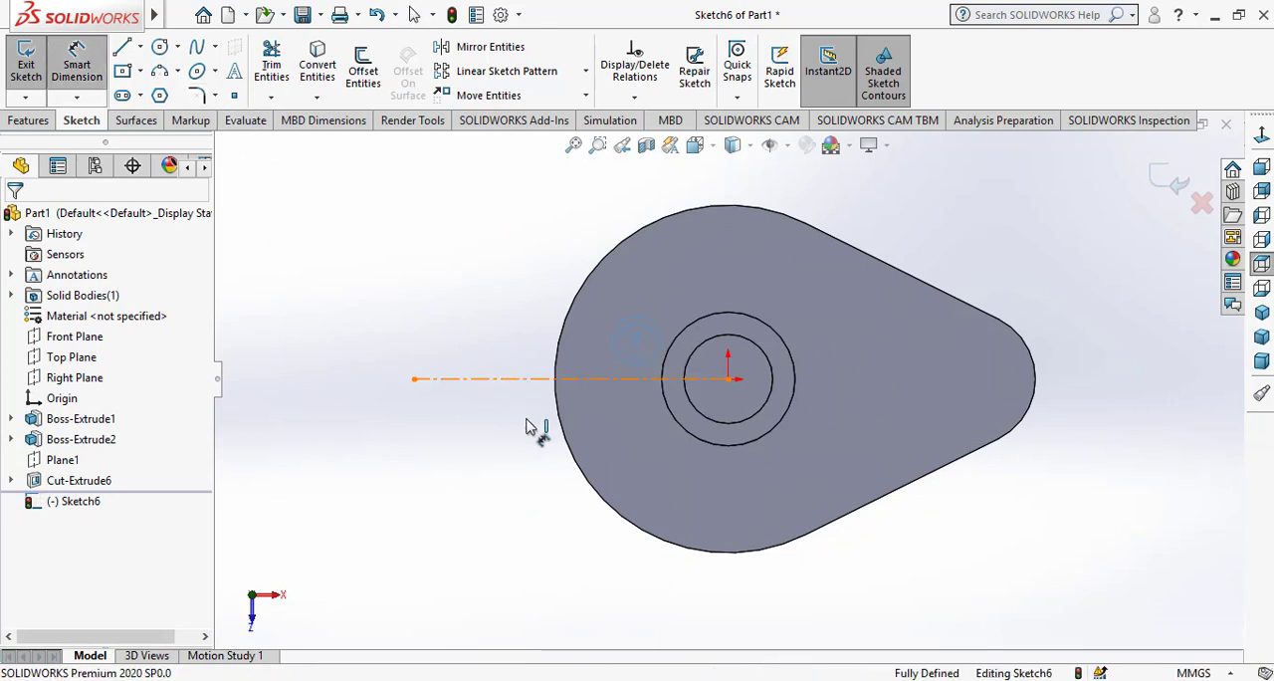
{"action": "left_click", "coordinate": [530, 379]}
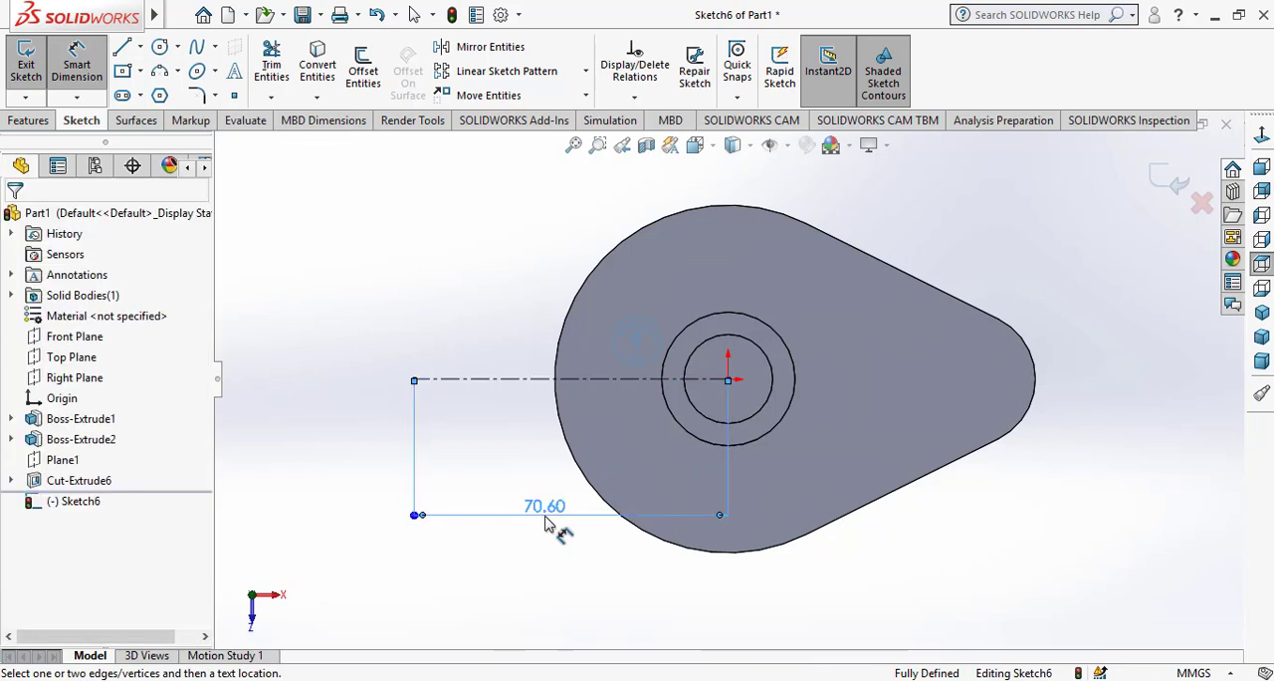
{"action": "left_click", "coordinate": [545, 526]}
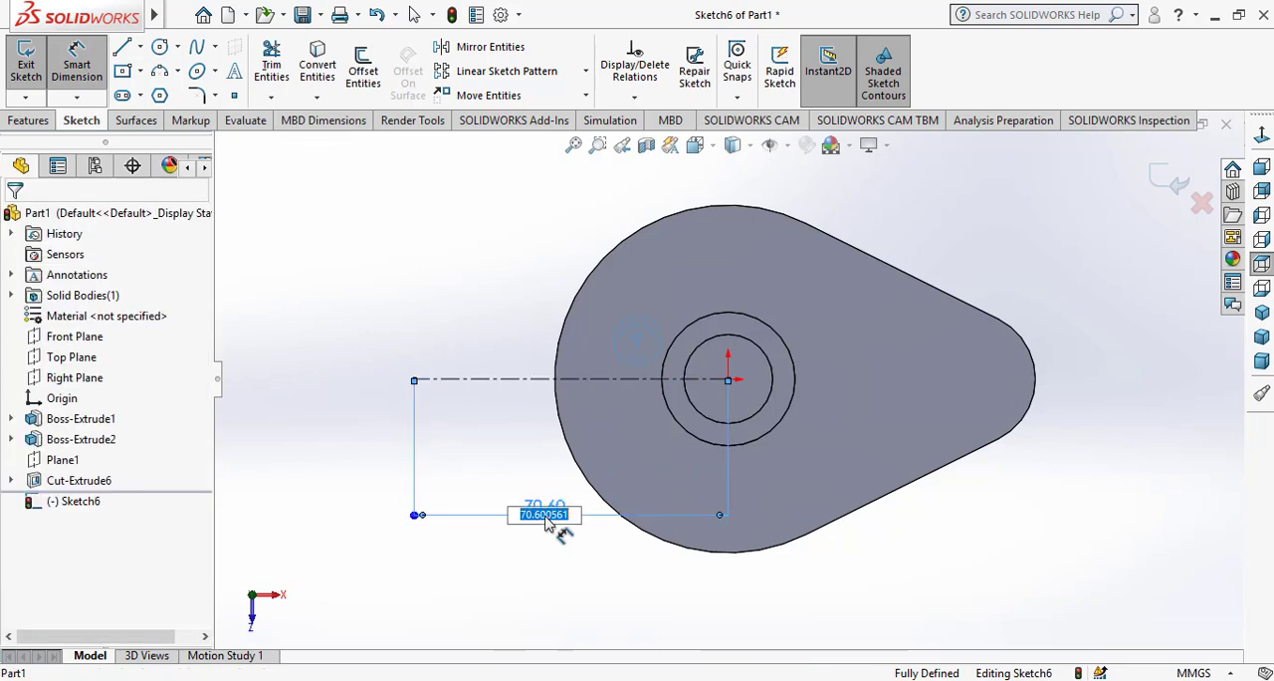
{"action": "type", "text": "60"}
{"action": "key", "text": "Return"}
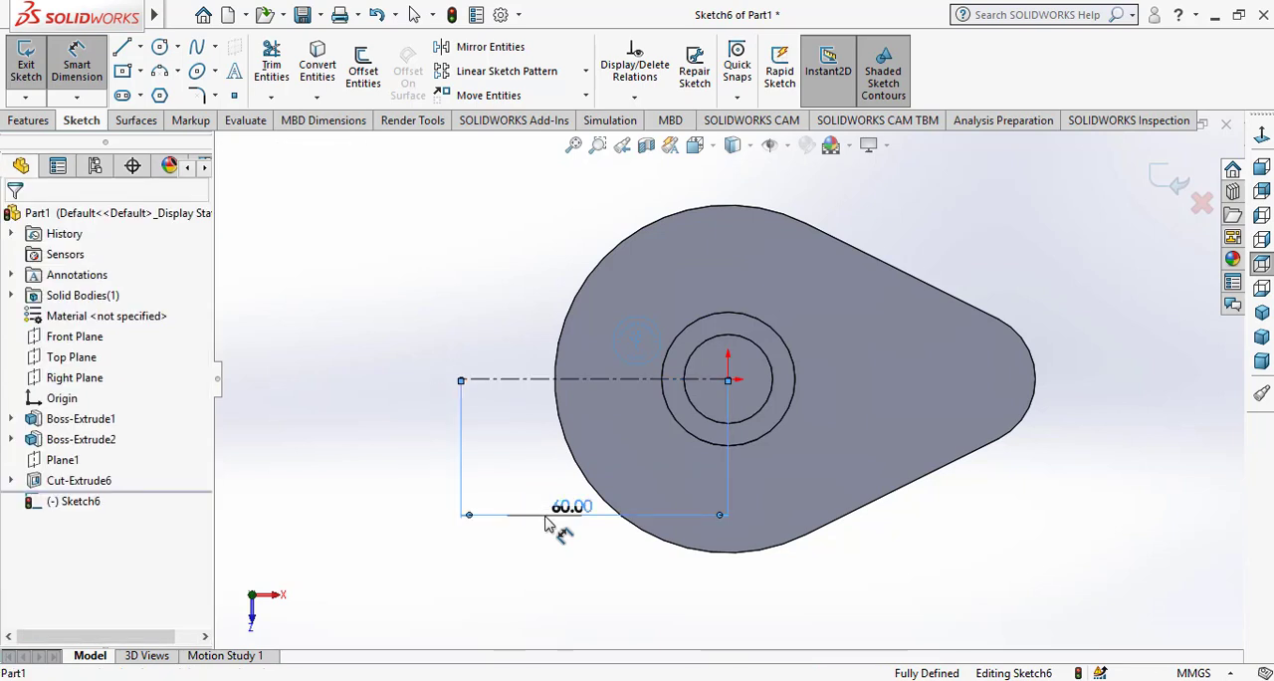
{"action": "right_click", "coordinate": [594, 575]}
{"action": "left_click", "coordinate": [637, 585]}
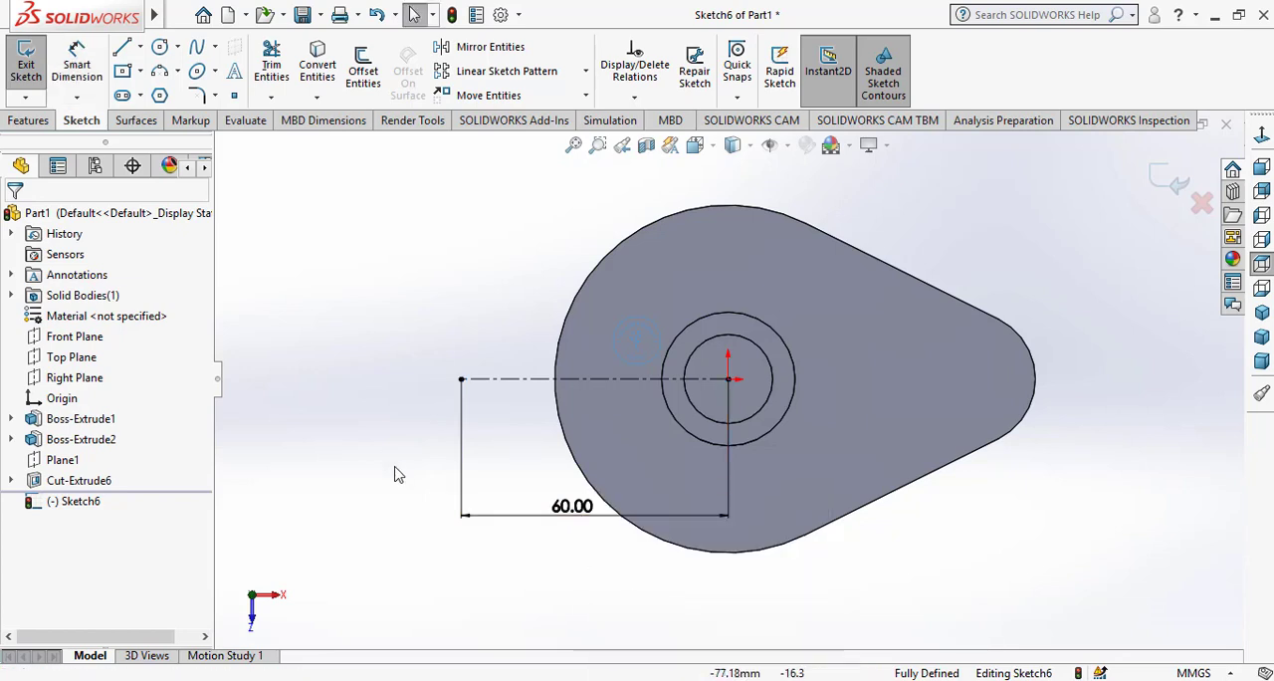
Offset the centerline 5 mm bi-directionally with dimensions added
{"action": "left_click", "coordinate": [363, 68]}
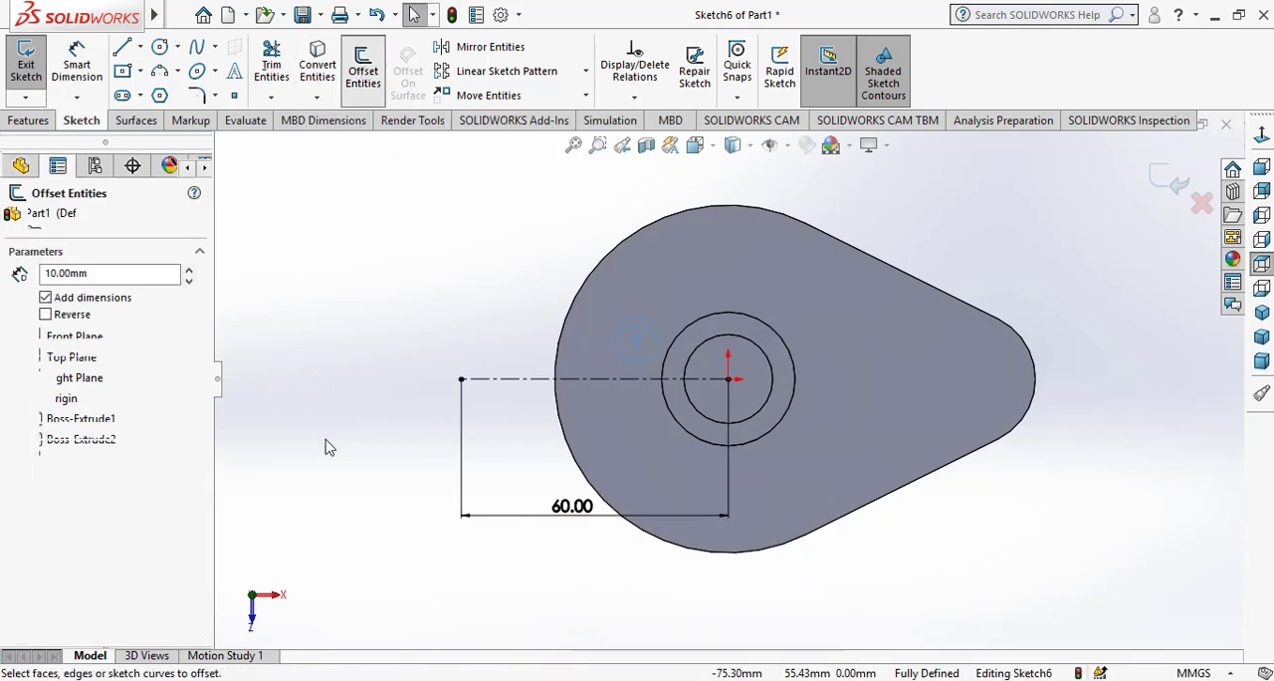
{"action": "left_click", "coordinate": [47, 347]}
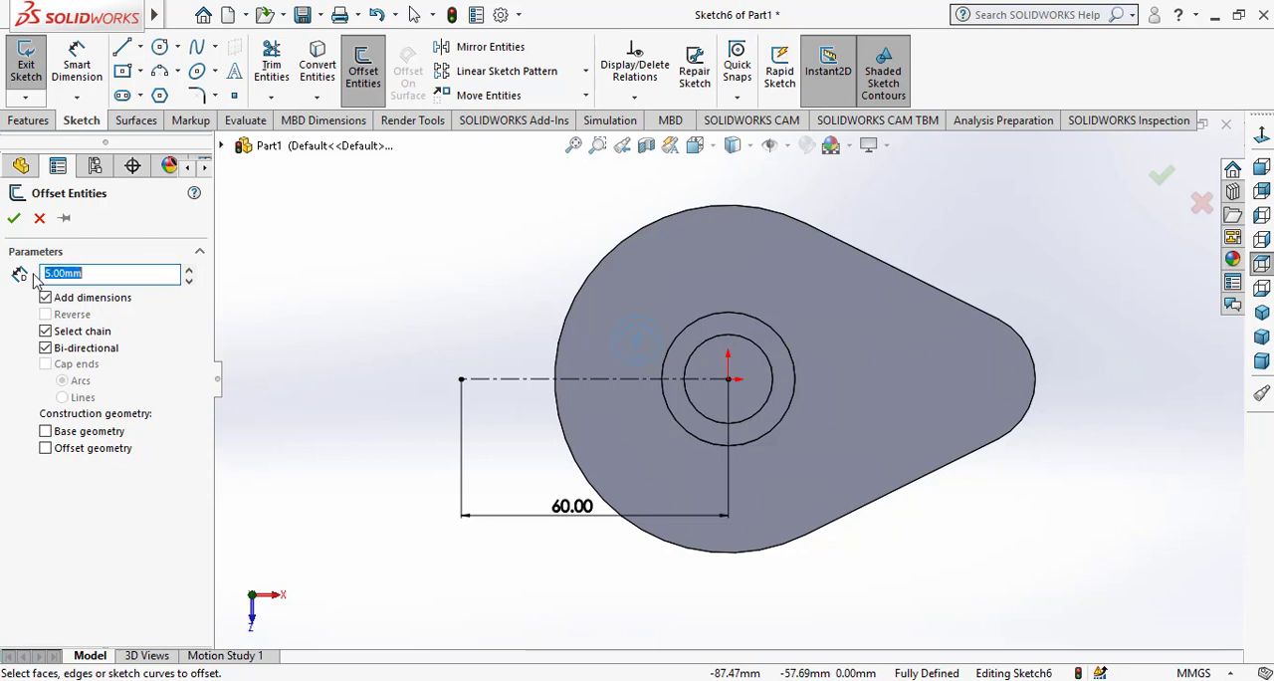
{"action": "left_click", "coordinate": [515, 382]}
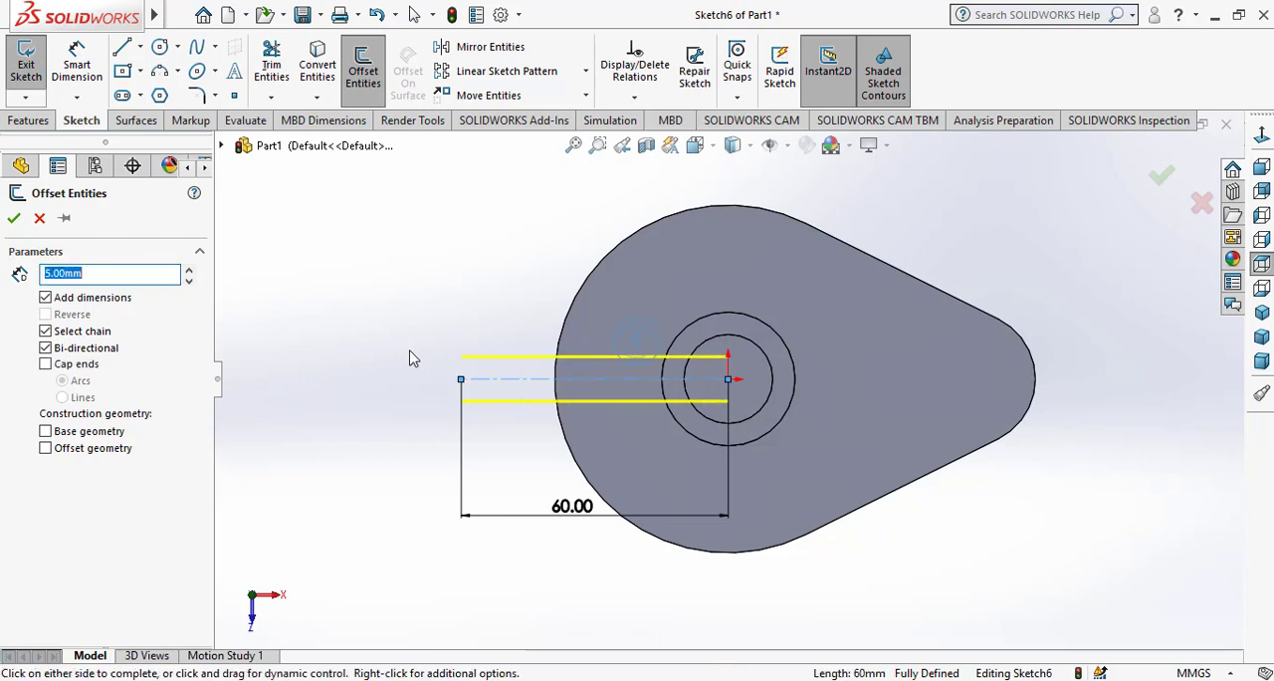
{"action": "left_click", "coordinate": [14, 217]}
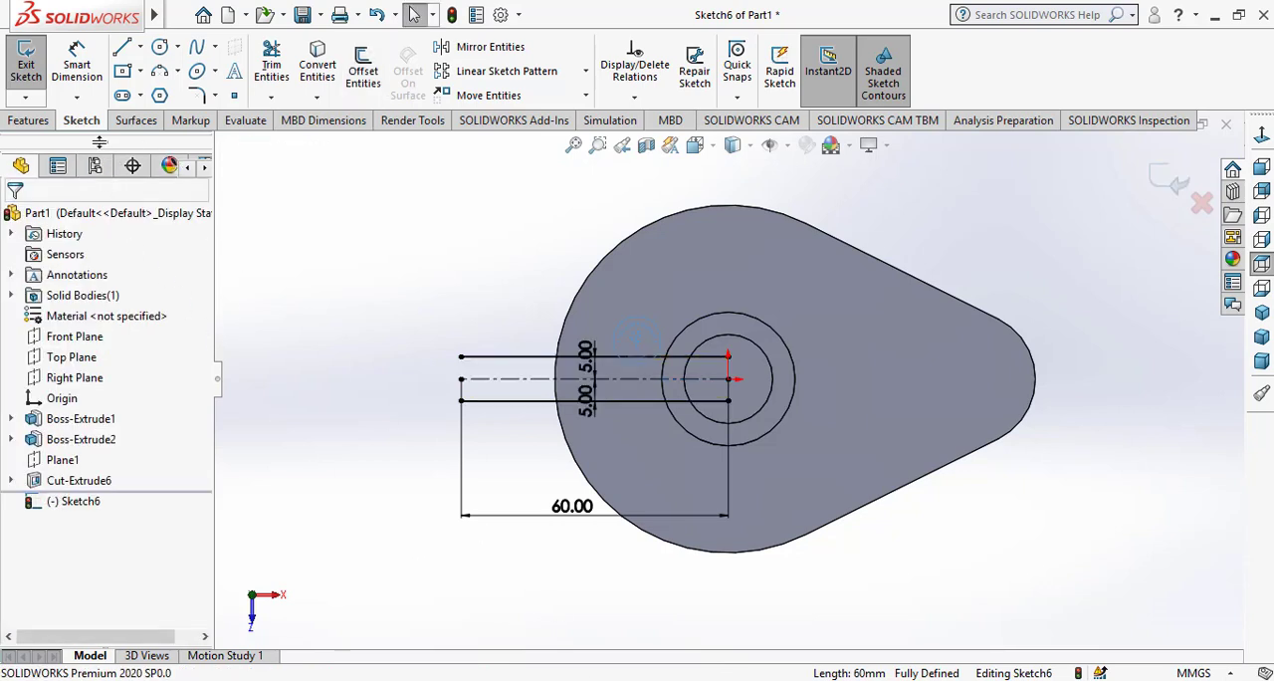
Sketch a slanted line about 65 mm long from the upper edge of the cylinder's outer circle out past the base's wide end
{"action": "left_click", "coordinate": [127, 48]}
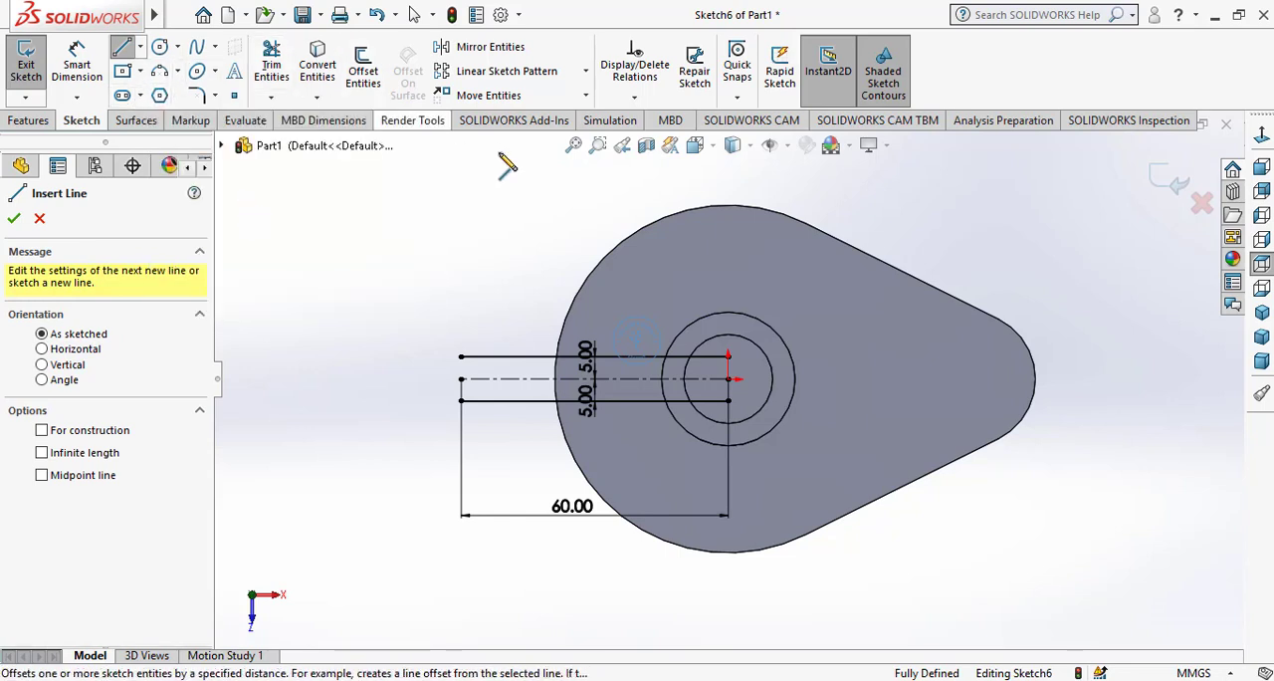
{"action": "left_click", "coordinate": [729, 313]}
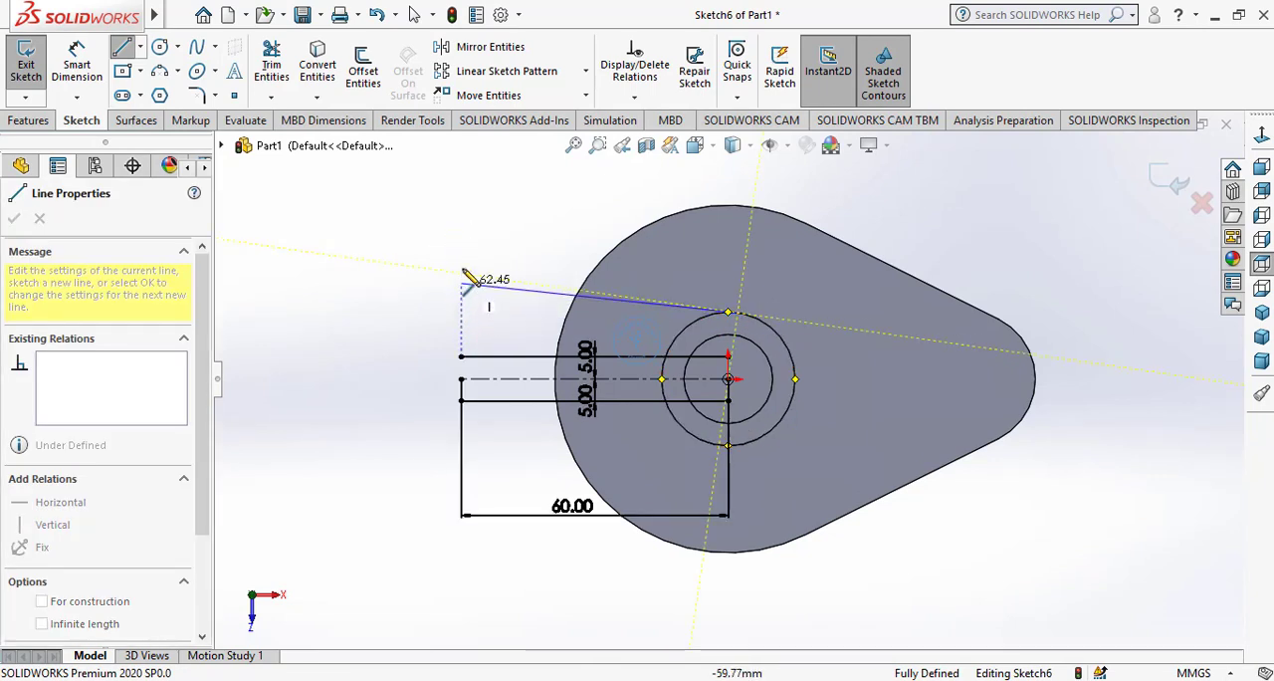
{"action": "left_click", "coordinate": [459, 225]}
{"action": "right_click", "coordinate": [410, 290]}
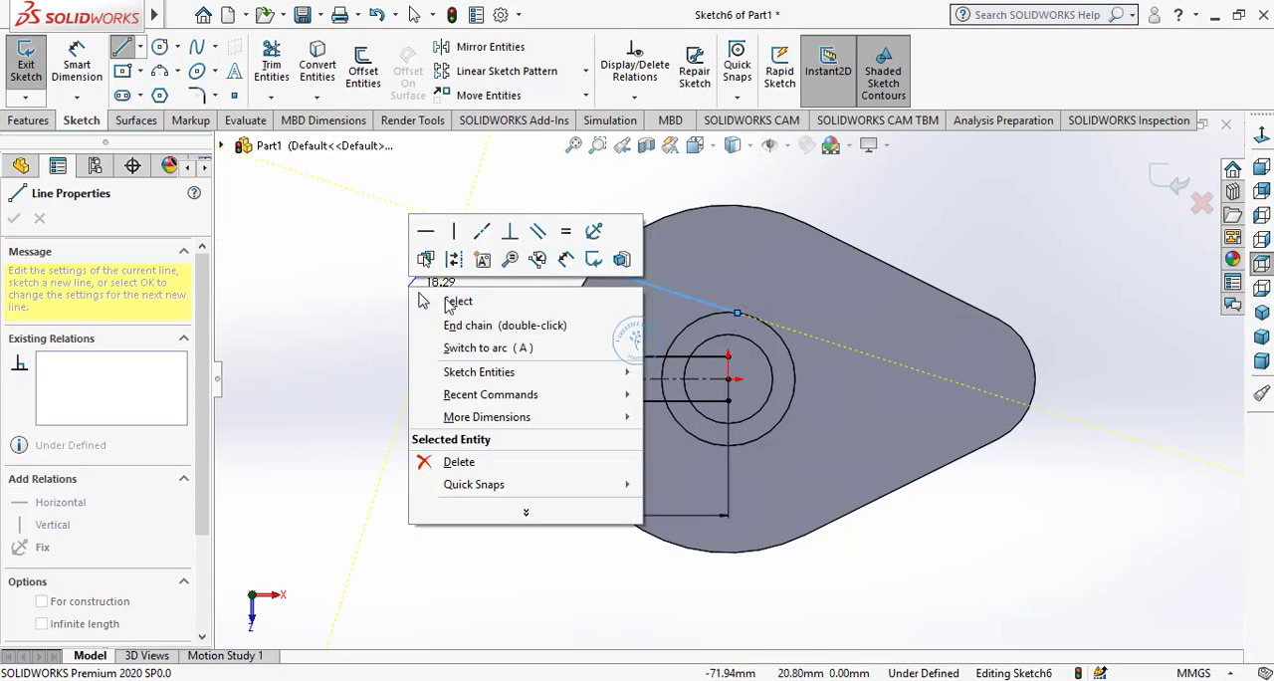
{"action": "left_click", "coordinate": [460, 303]}
{"action": "left_click", "coordinate": [91, 78]}
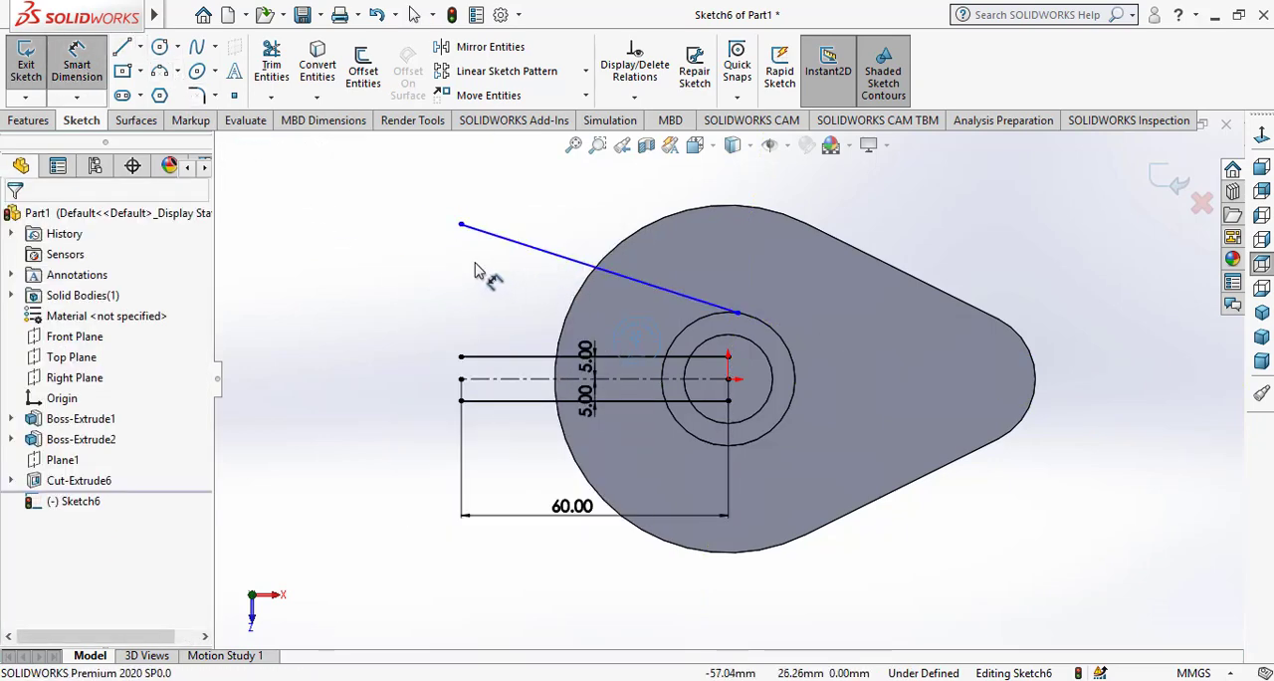
{"action": "key", "text": "Escape"}
Convert the cylinder's outer circular edge into a sketch circle and make the slanted line tangent to it
{"action": "left_click", "coordinate": [705, 324]}
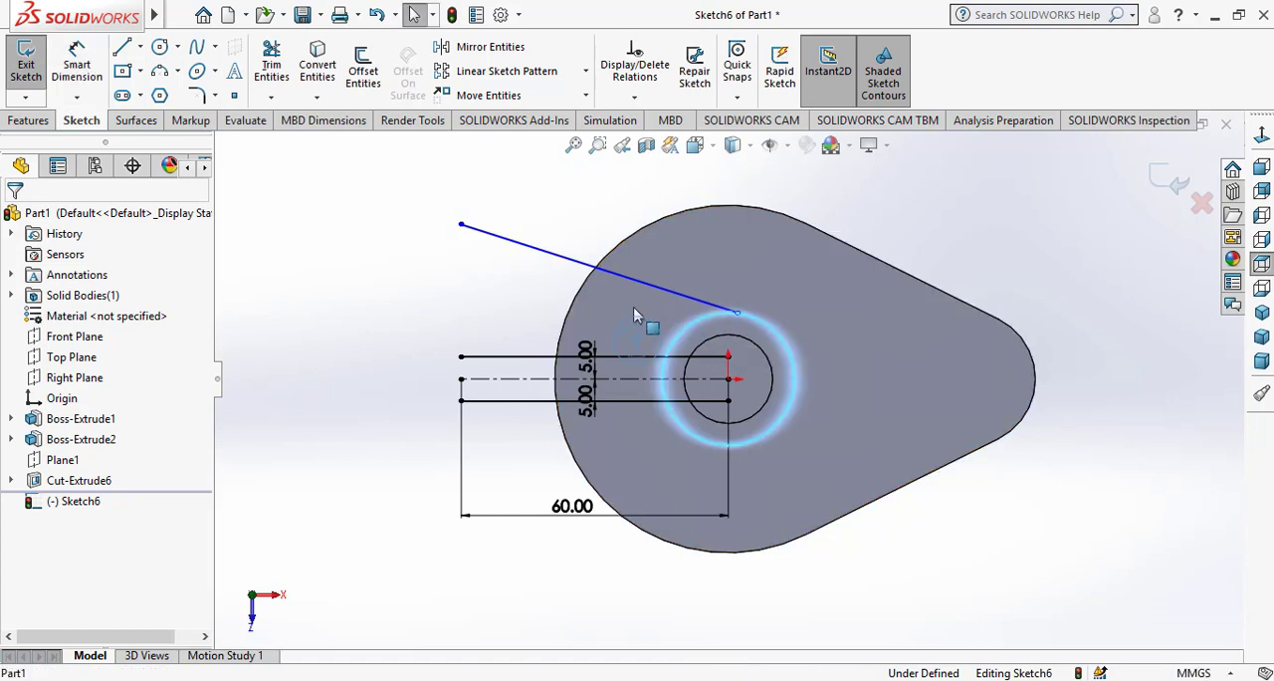
{"action": "left_click", "coordinate": [318, 66]}
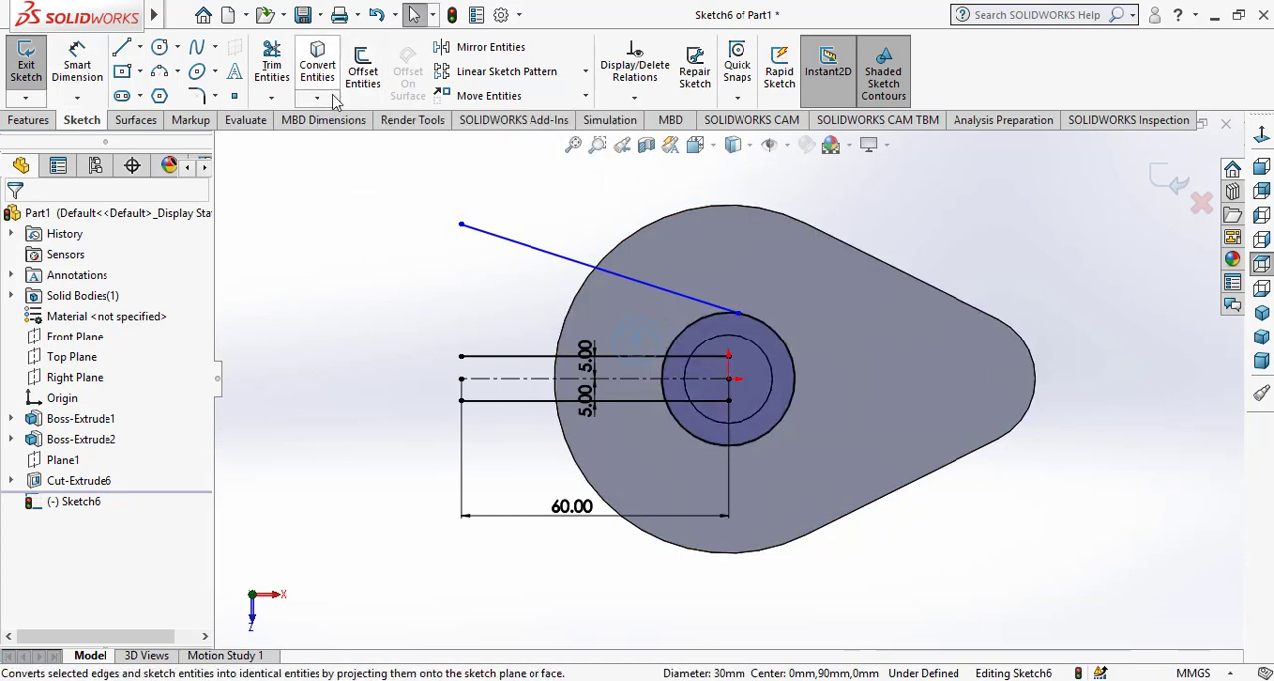
{"action": "left_click", "coordinate": [701, 306]}
{"action": "left_click", "coordinate": [707, 316], "text": "ctrl"}
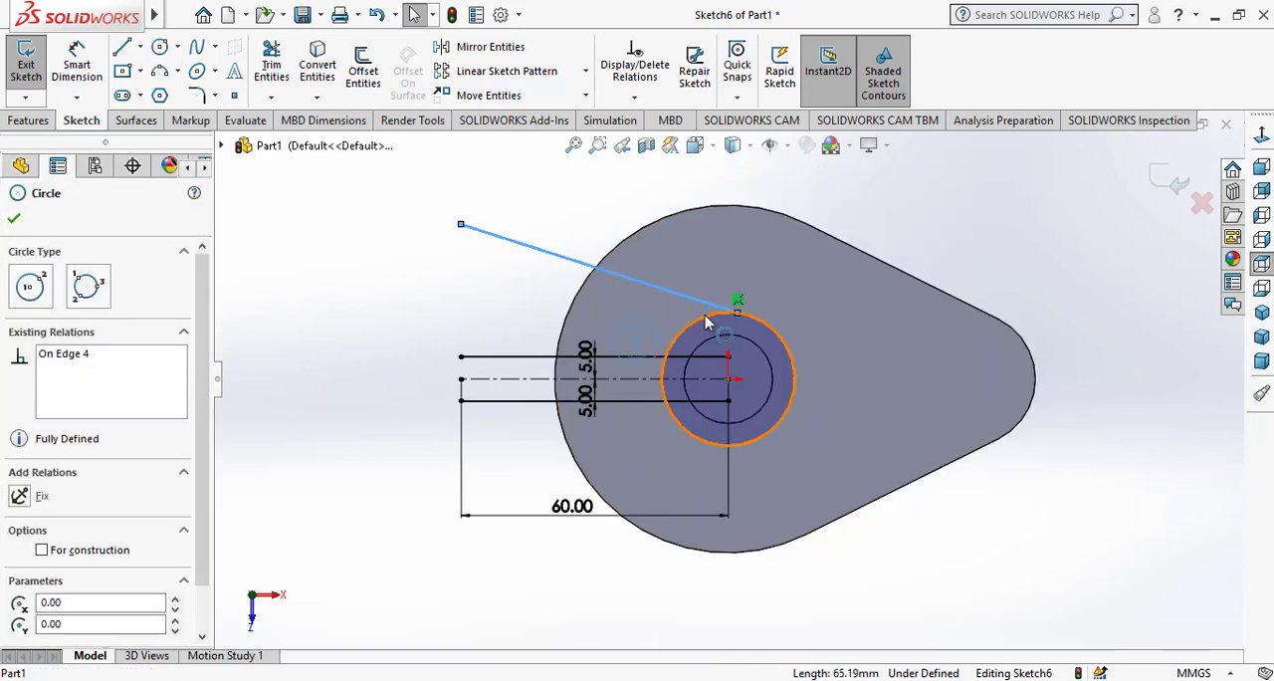
{"action": "left_click", "coordinate": [755, 231]}
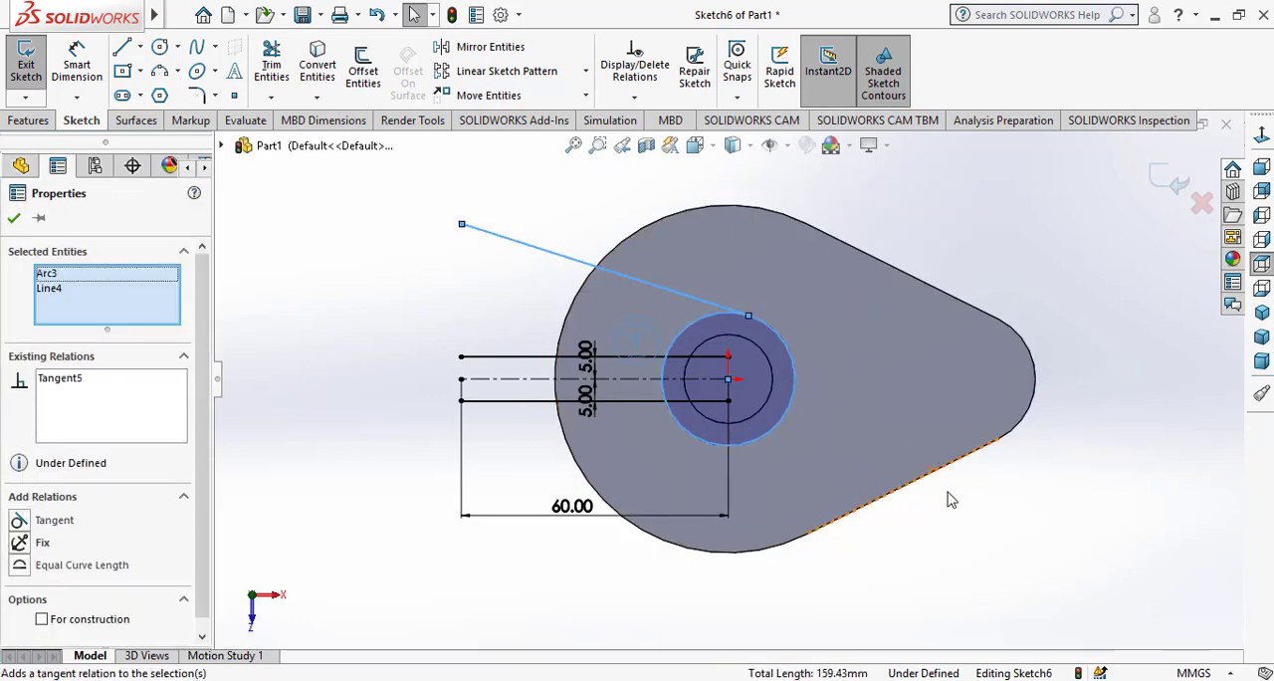
{"action": "key", "text": "Escape"}
{"action": "left_click", "coordinate": [904, 543]}
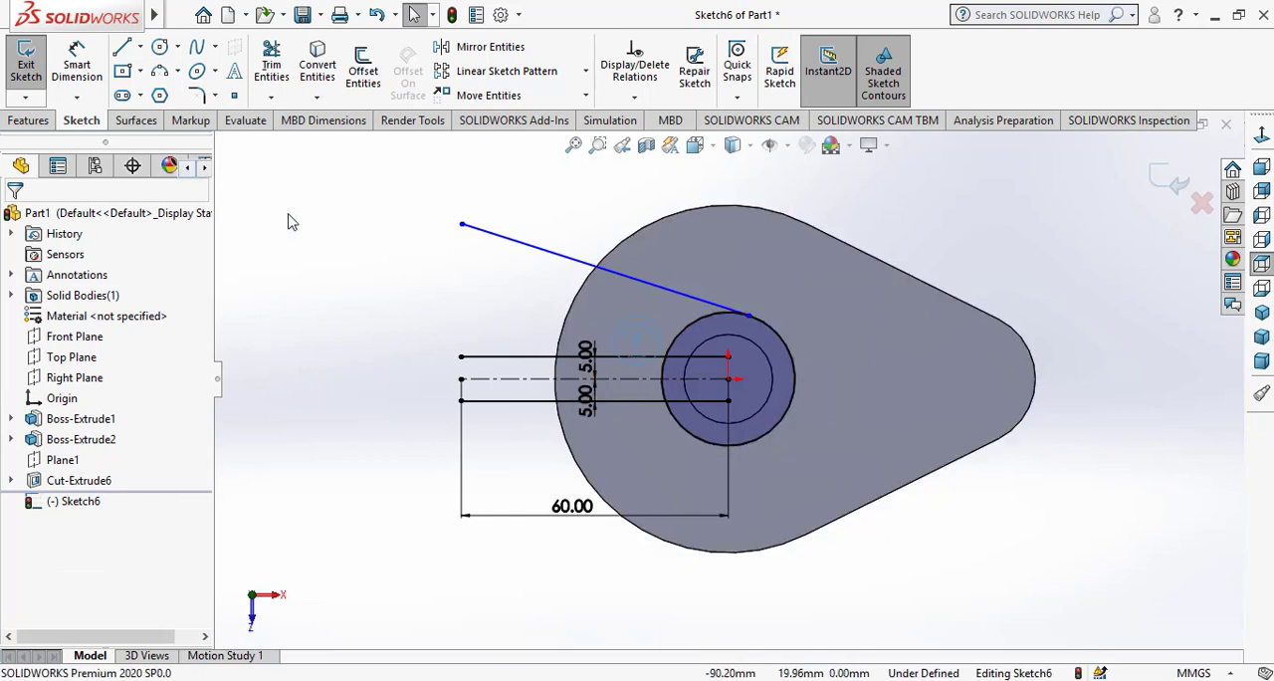
Dimension the angle between the slanted line and the construction centerline as 12°
{"action": "left_click", "coordinate": [76, 65]}
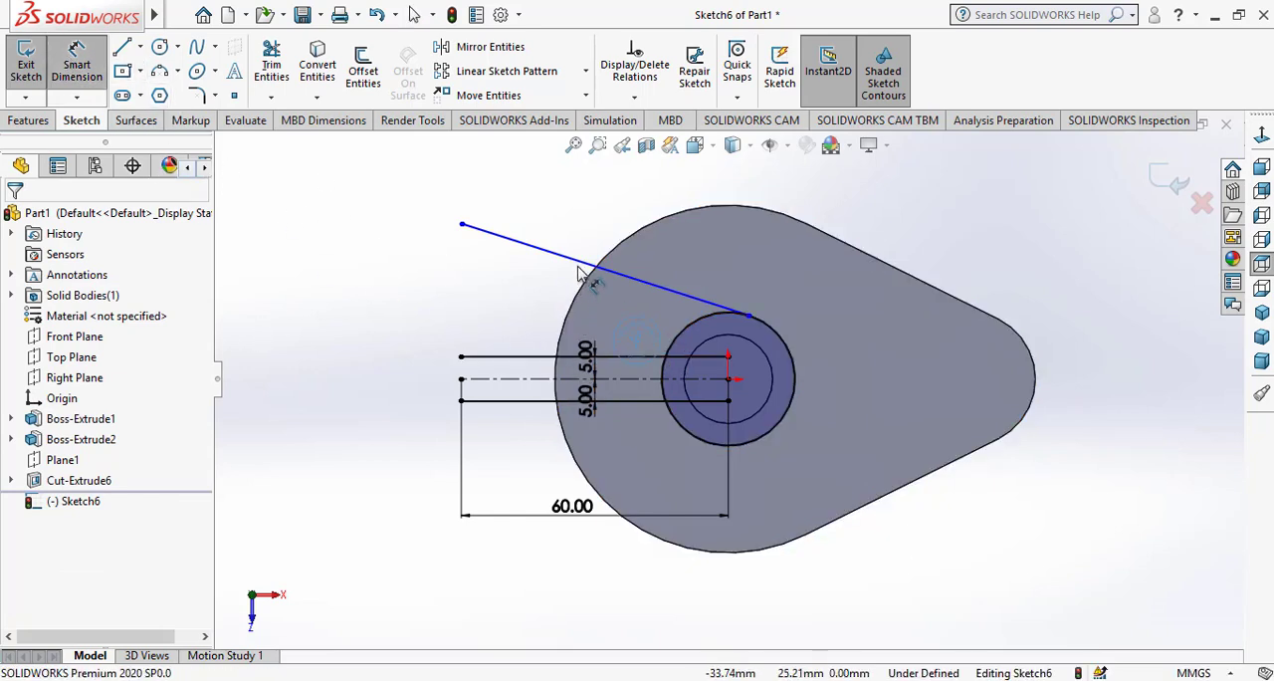
{"action": "left_click", "coordinate": [581, 264]}
{"action": "left_click", "coordinate": [536, 379]}
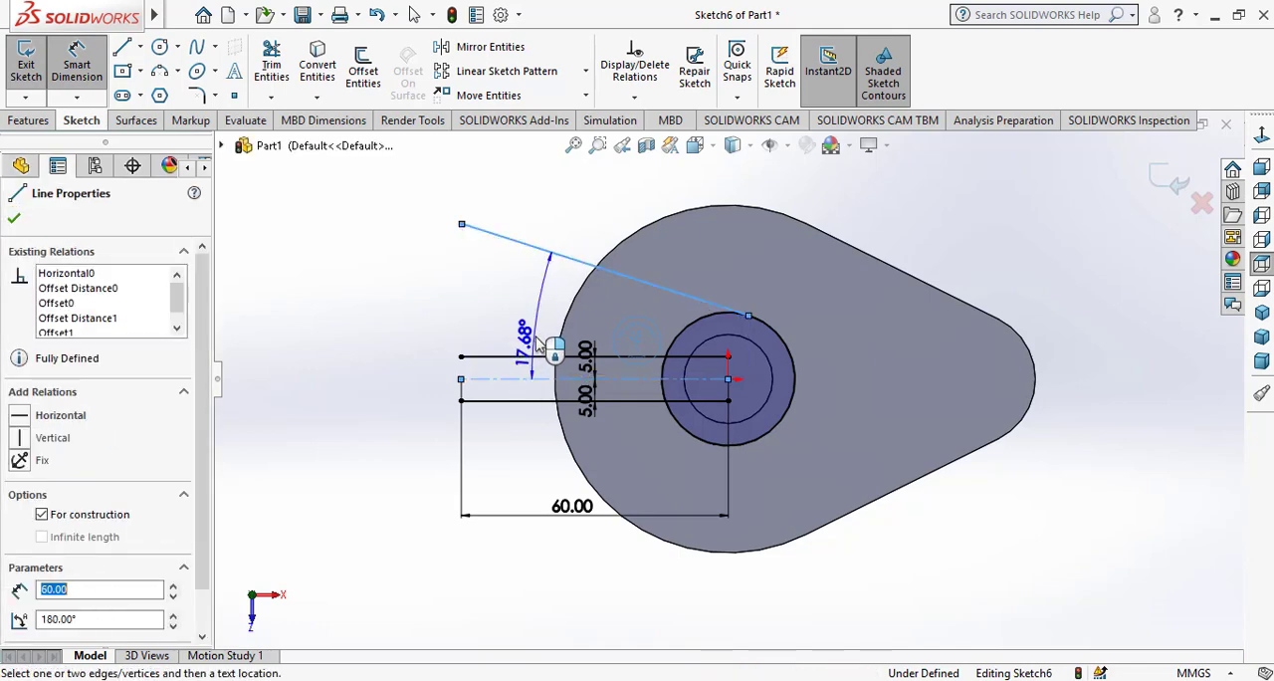
{"action": "left_click", "coordinate": [543, 321]}
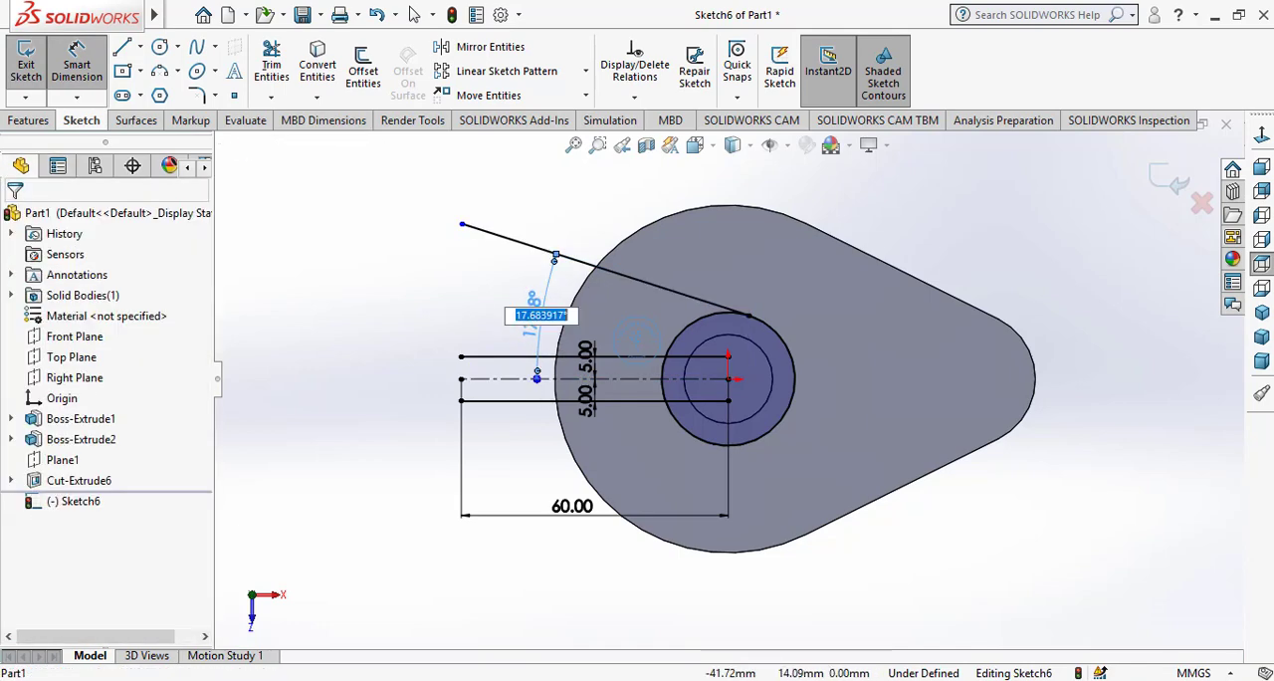
{"action": "key", "text": "Return"}
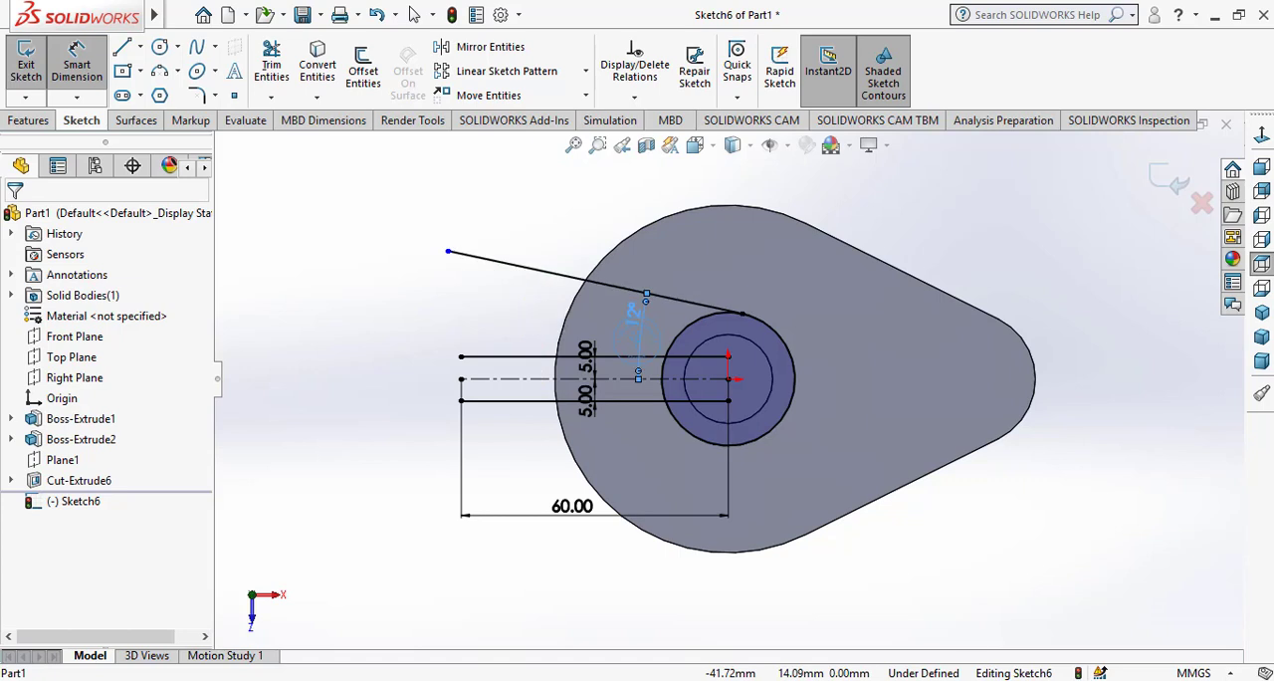
{"action": "right_click", "coordinate": [398, 380]}
{"action": "left_click", "coordinate": [416, 440]}
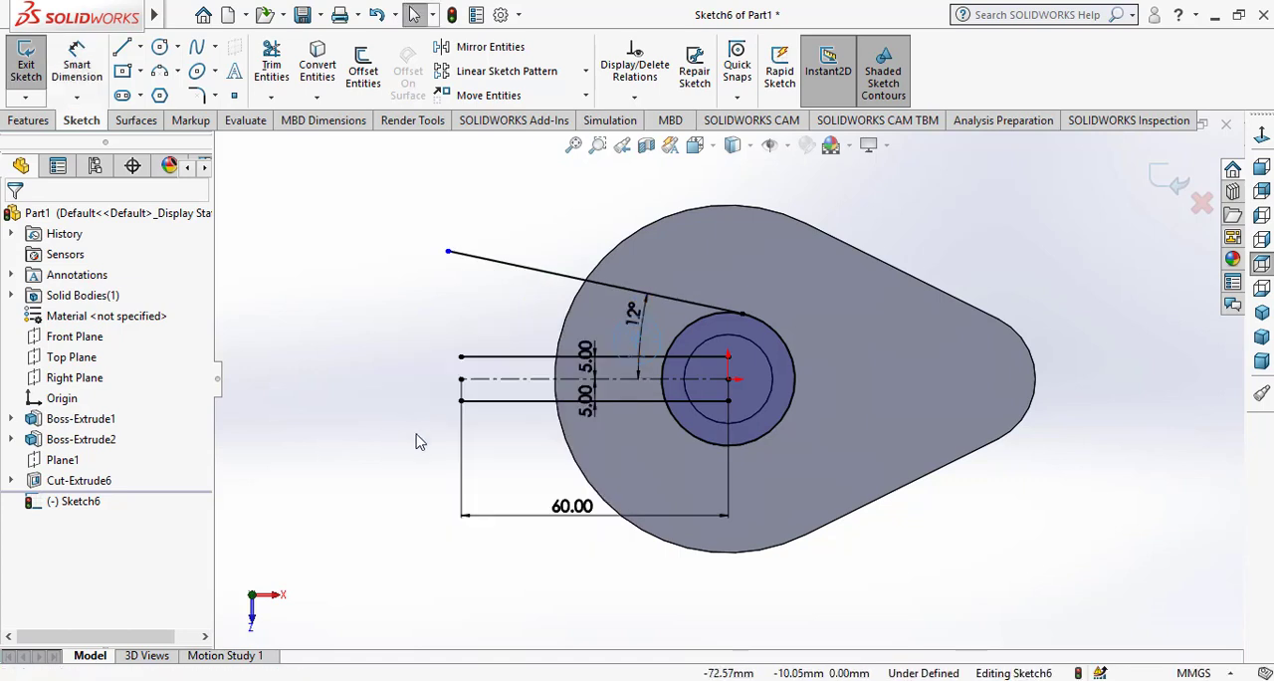
Mirror the slanted tangent line about the horizontal construction centerline, keeping the original
{"action": "left_click", "coordinate": [460, 50]}
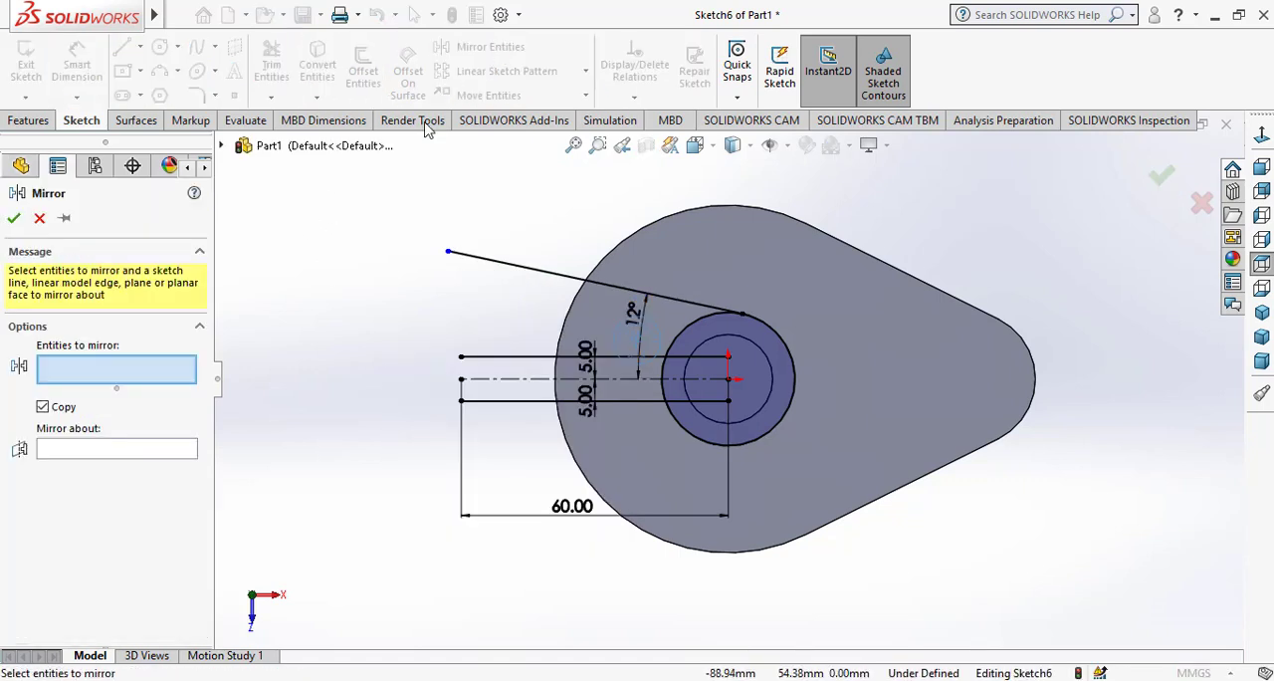
{"action": "left_click", "coordinate": [541, 273]}
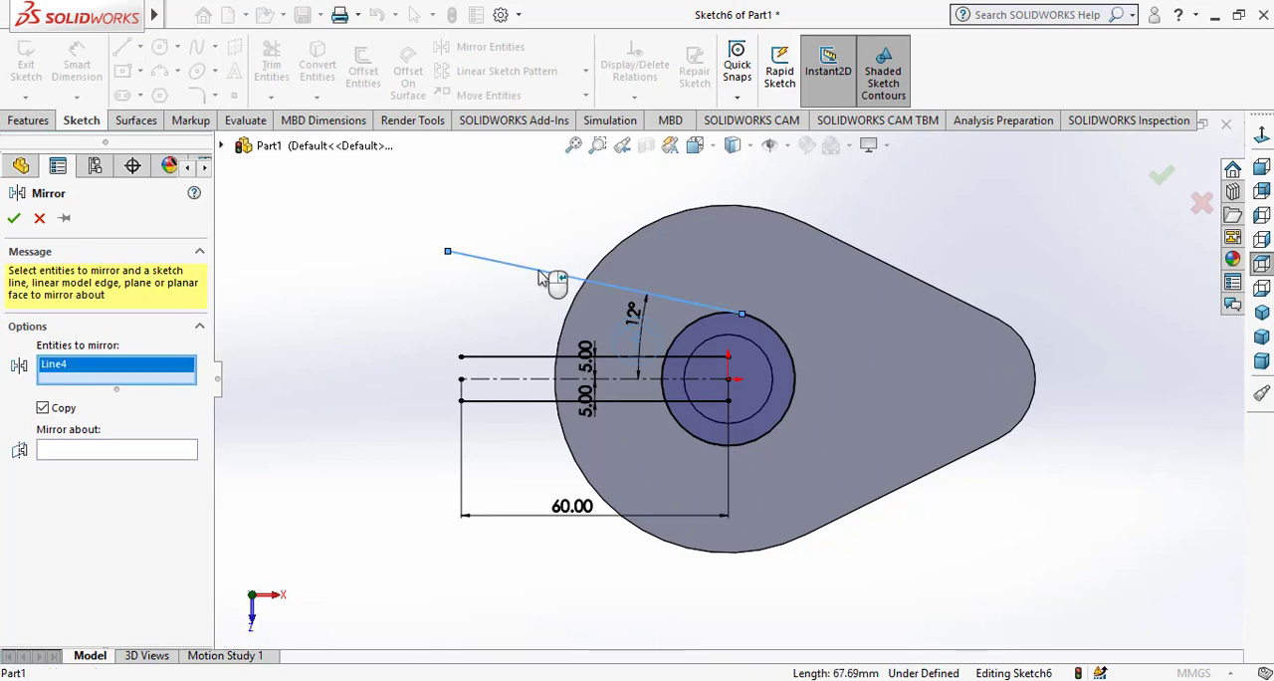
{"action": "left_click", "coordinate": [111, 451]}
{"action": "left_click", "coordinate": [485, 384]}
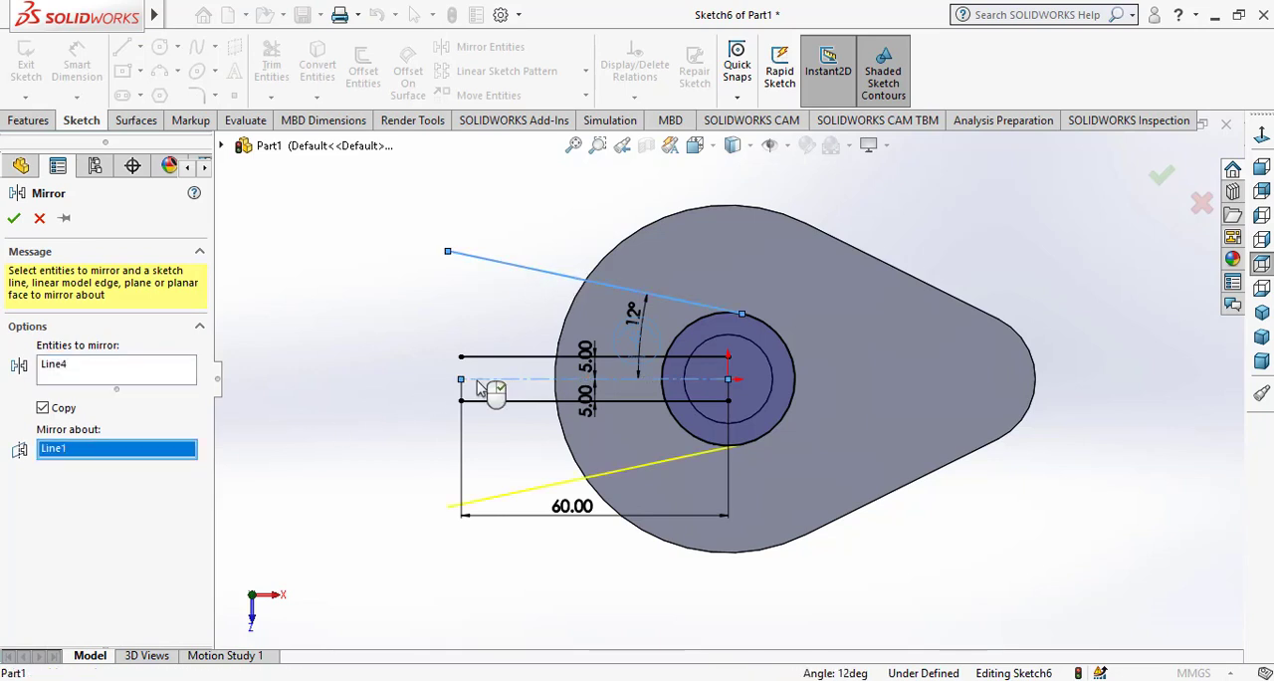
{"action": "left_click", "coordinate": [14, 219]}
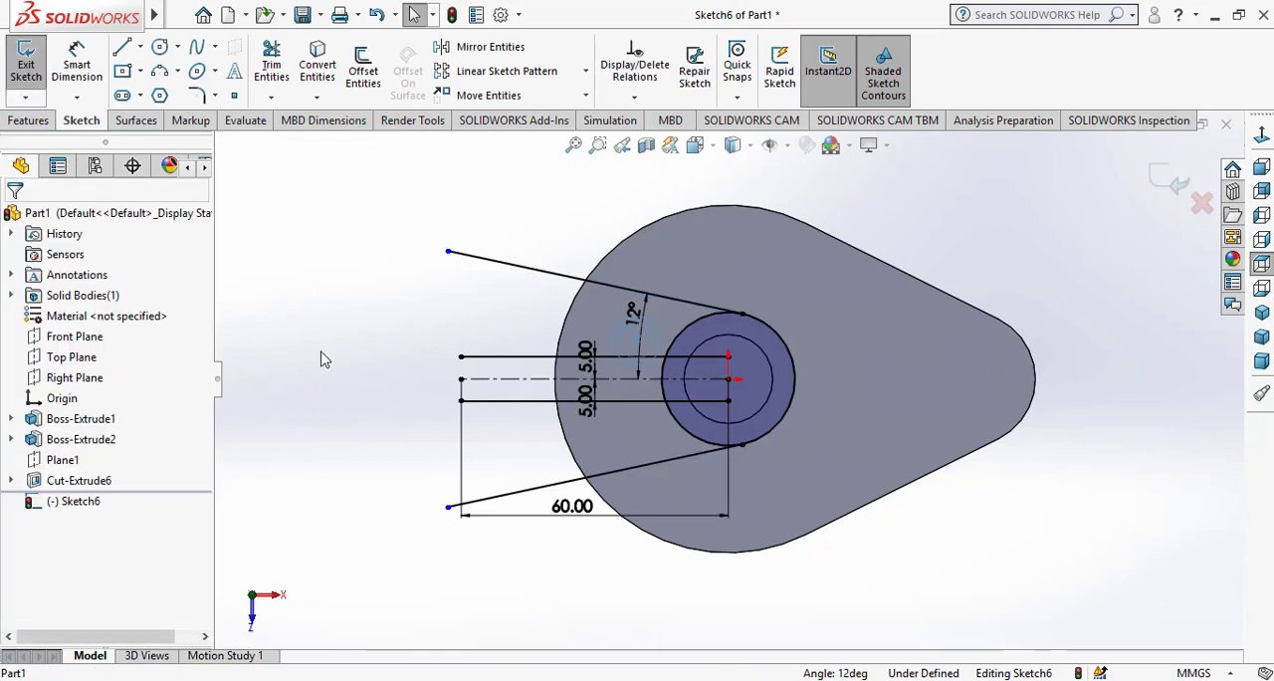
Sketch a three-point arc of about 41 mm radius joining the outer ends of the two slanted lines, bulging toward the cylinder
{"action": "left_click", "coordinate": [159, 71]}
{"action": "left_click", "coordinate": [448, 250]}
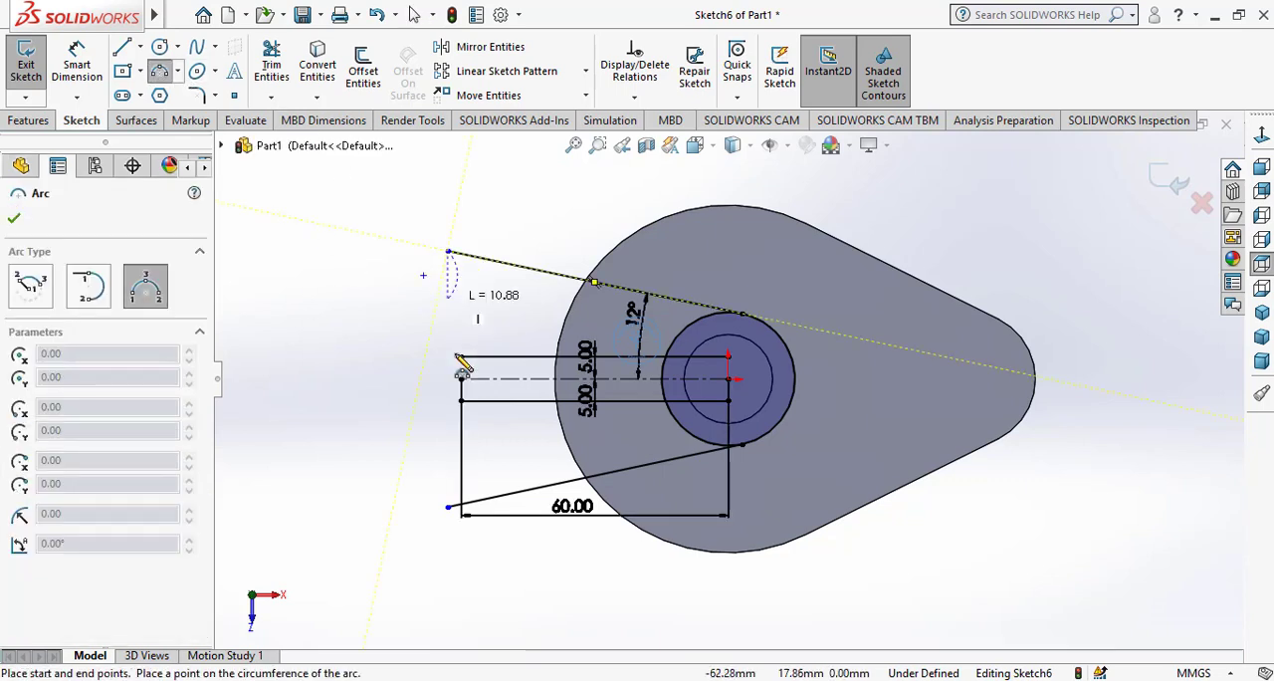
{"action": "left_click", "coordinate": [448, 508]}
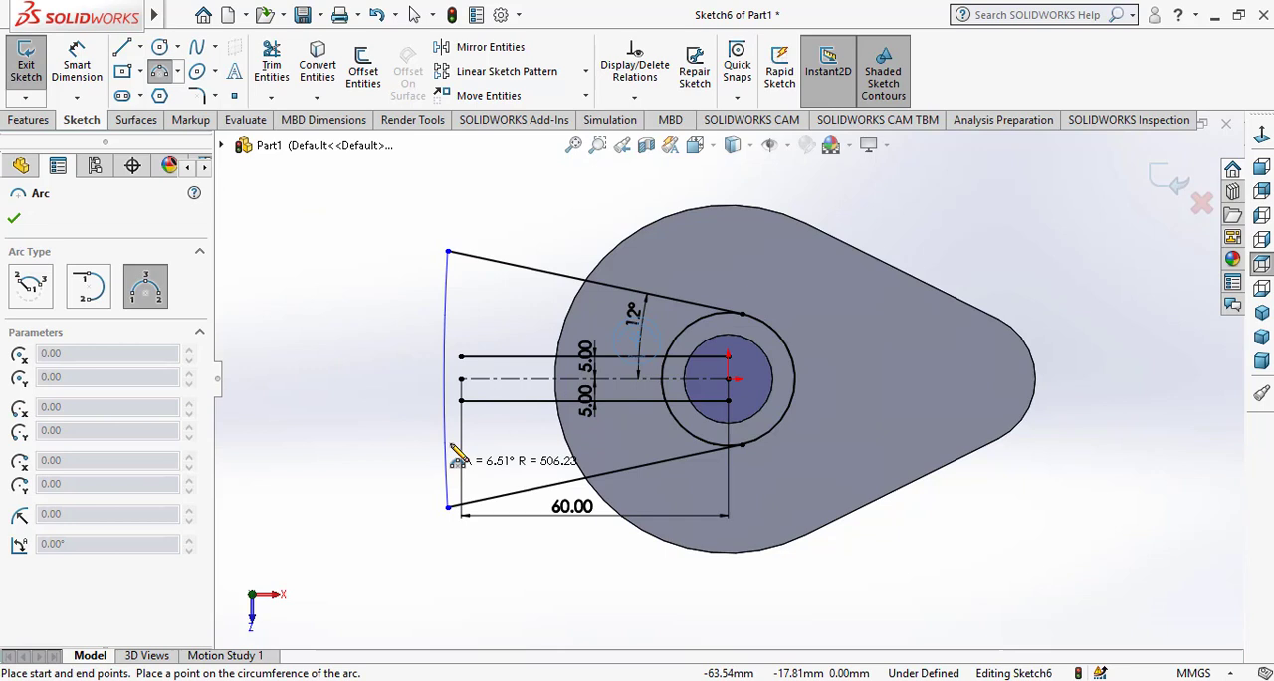
{"action": "left_click", "coordinate": [511, 391]}
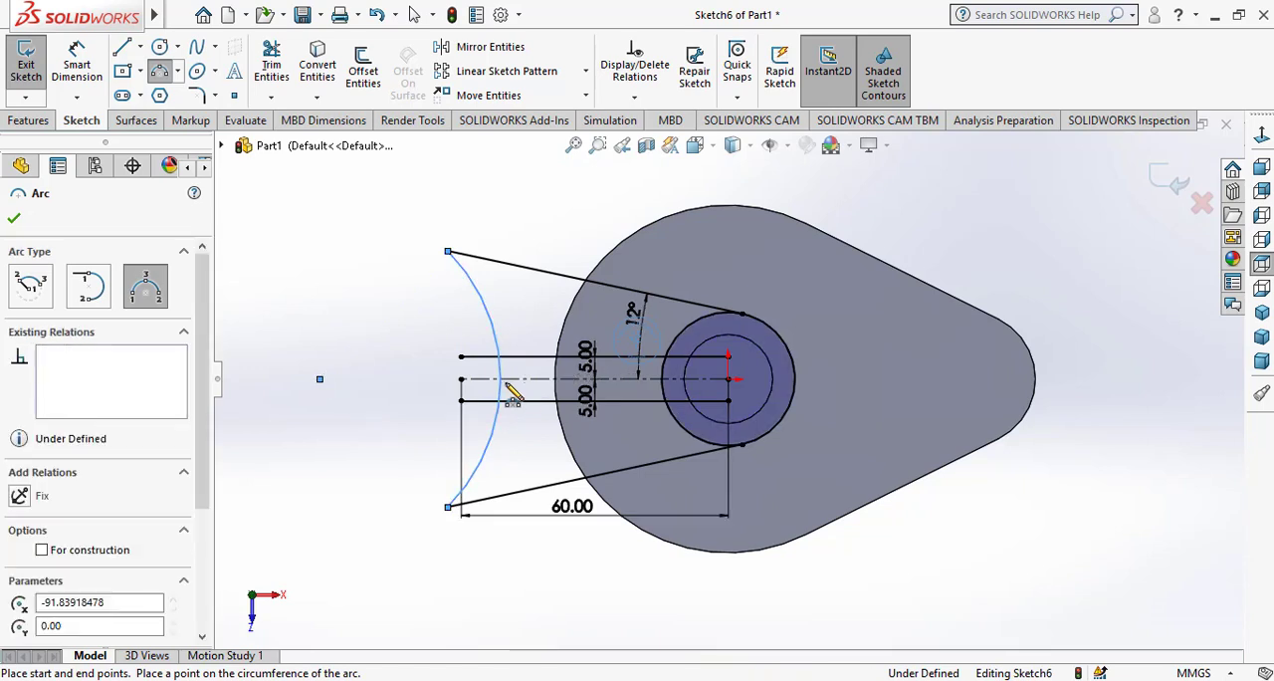
{"action": "right_click", "coordinate": [428, 400]}
{"action": "left_click", "coordinate": [448, 408]}
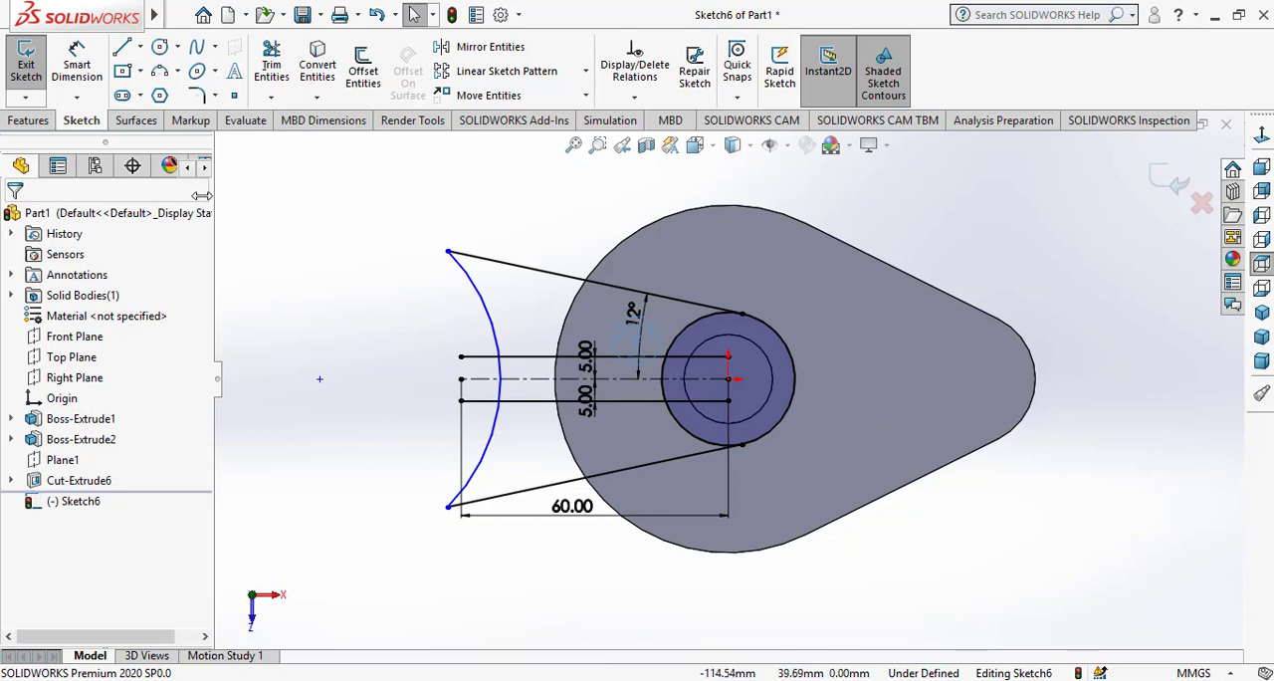
{"action": "left_click", "coordinate": [491, 382]}
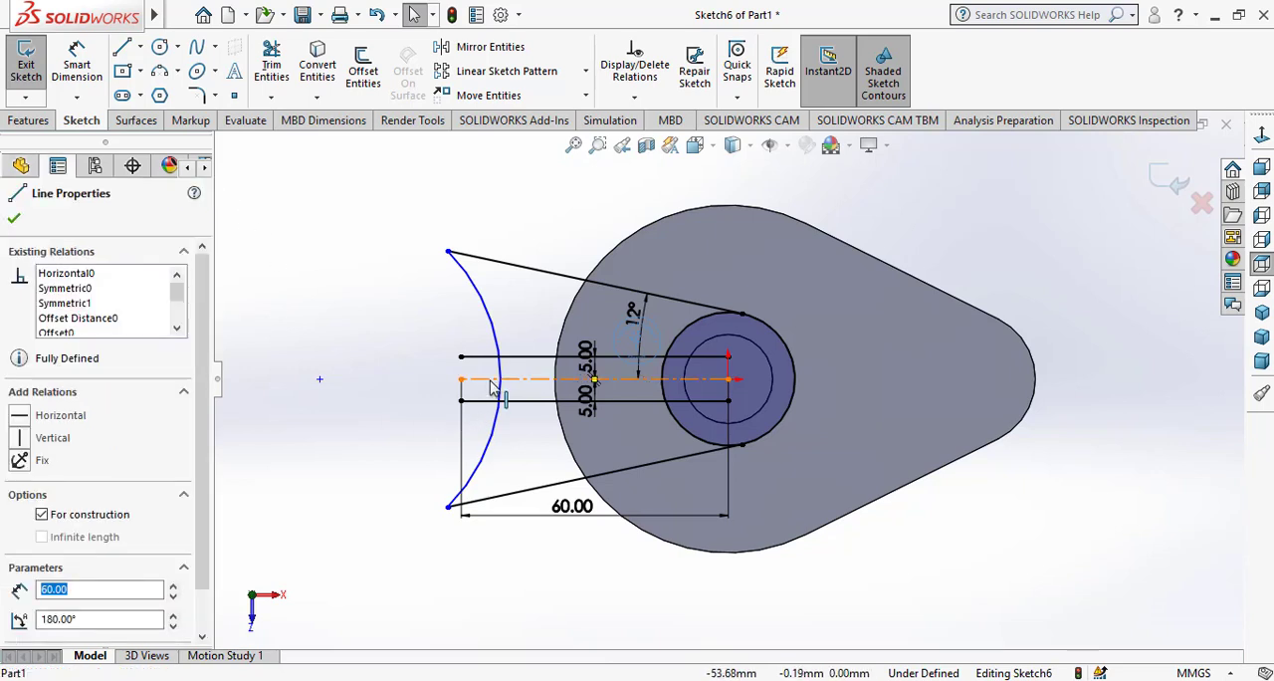
{"action": "left_click", "coordinate": [424, 324]}
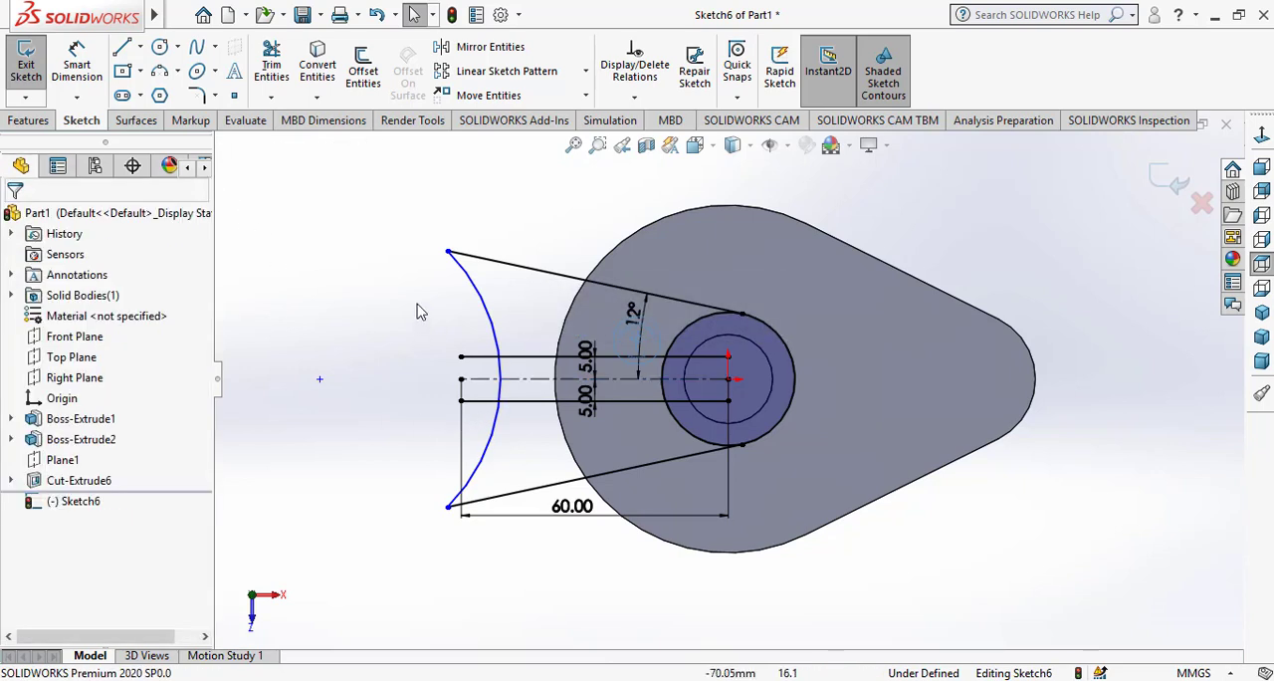
Dimension the concave end arc of the arm profile with a radius of 40 mm
{"action": "left_click", "coordinate": [77, 68]}
{"action": "left_click", "coordinate": [518, 274]}
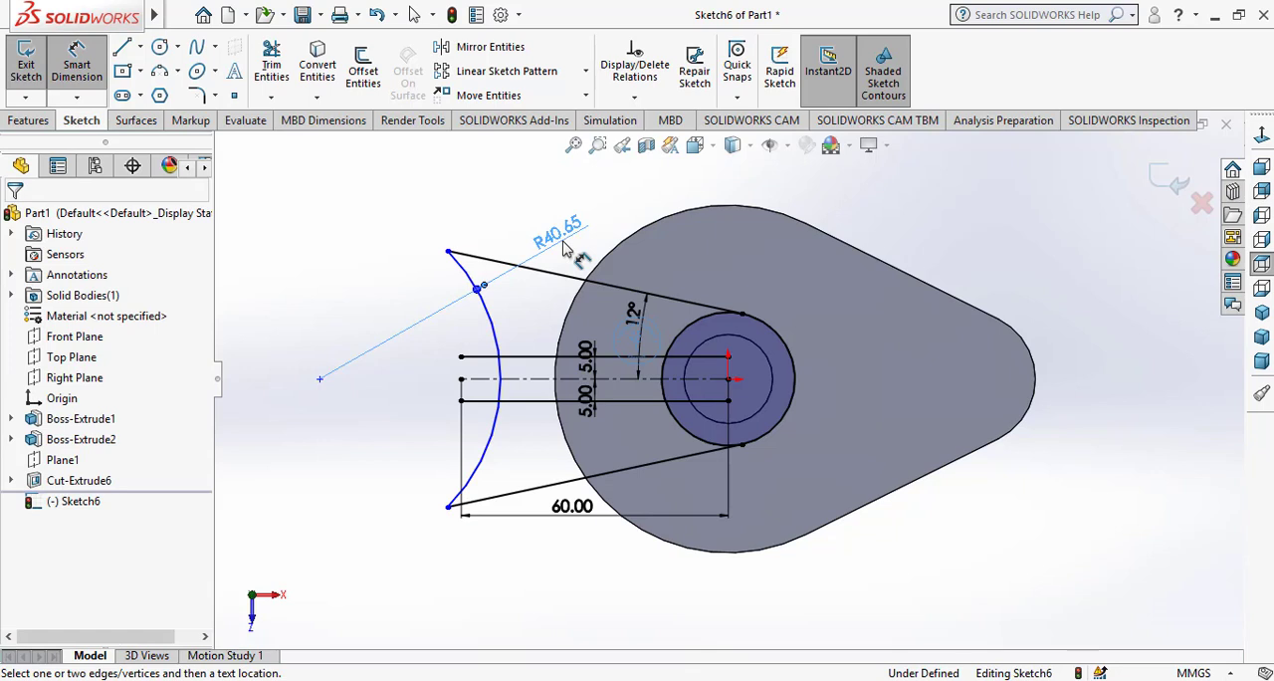
{"action": "left_click", "coordinate": [564, 249]}
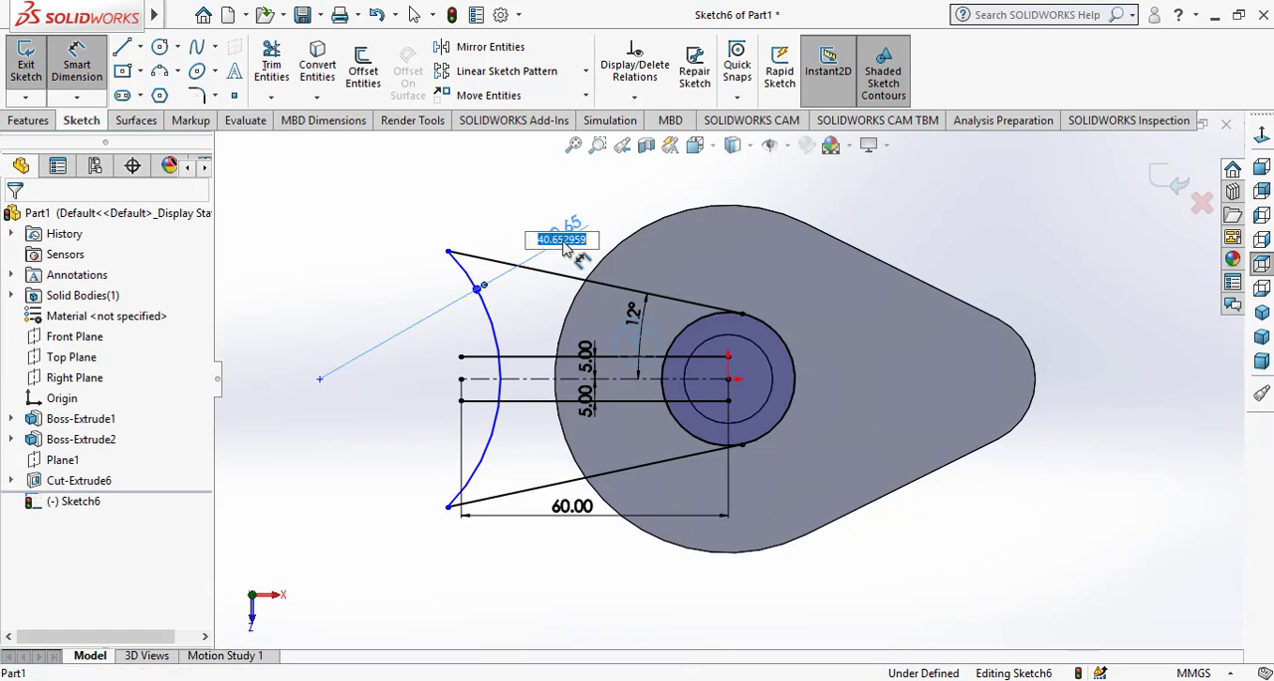
{"action": "type", "text": "40"}
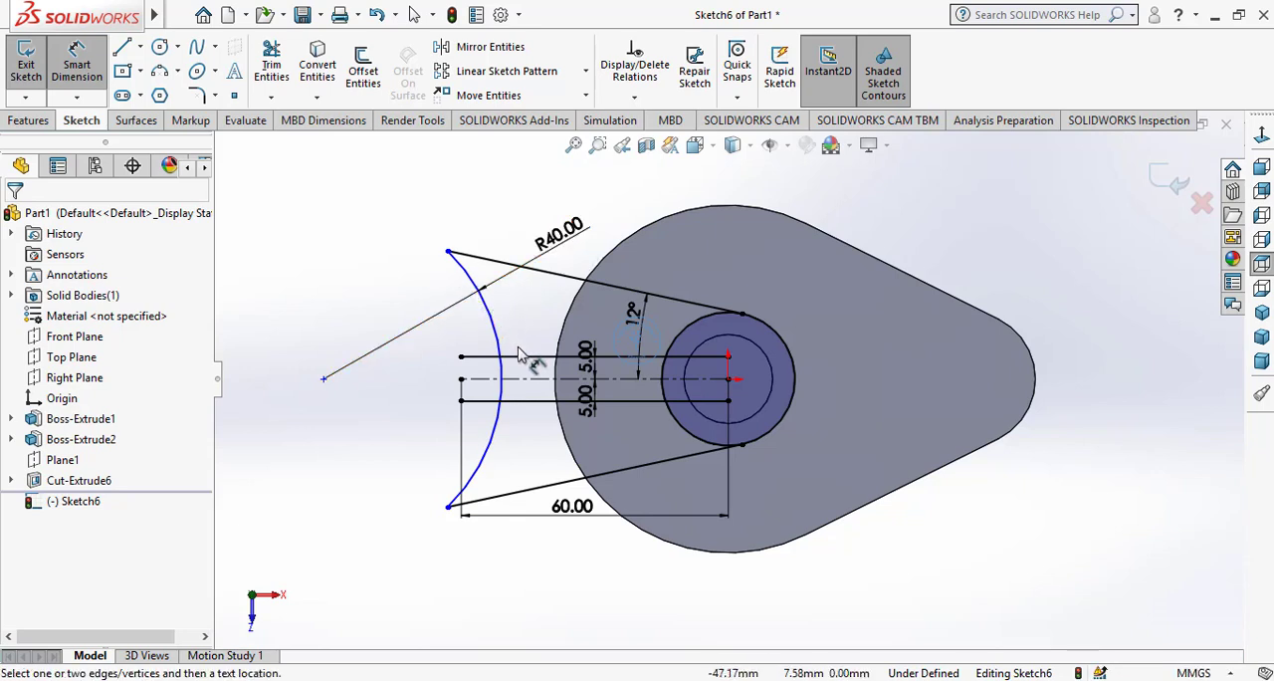
{"action": "right_click", "coordinate": [388, 385]}
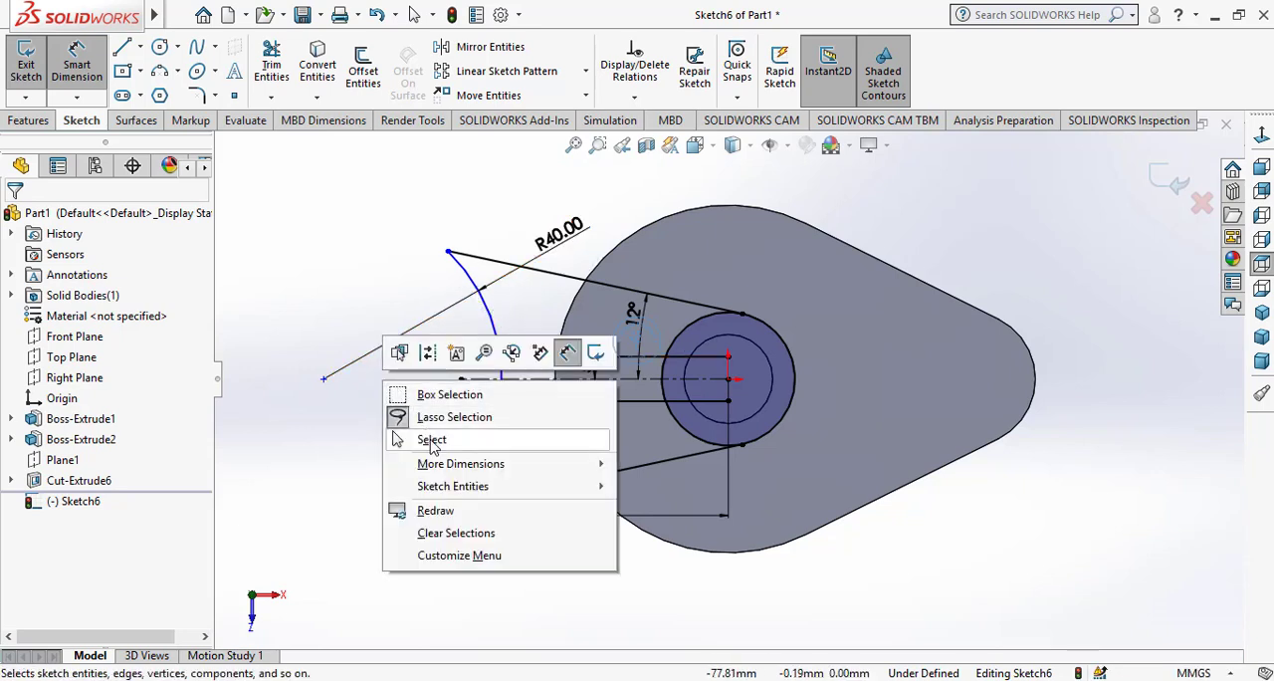
{"action": "left_click", "coordinate": [431, 441]}
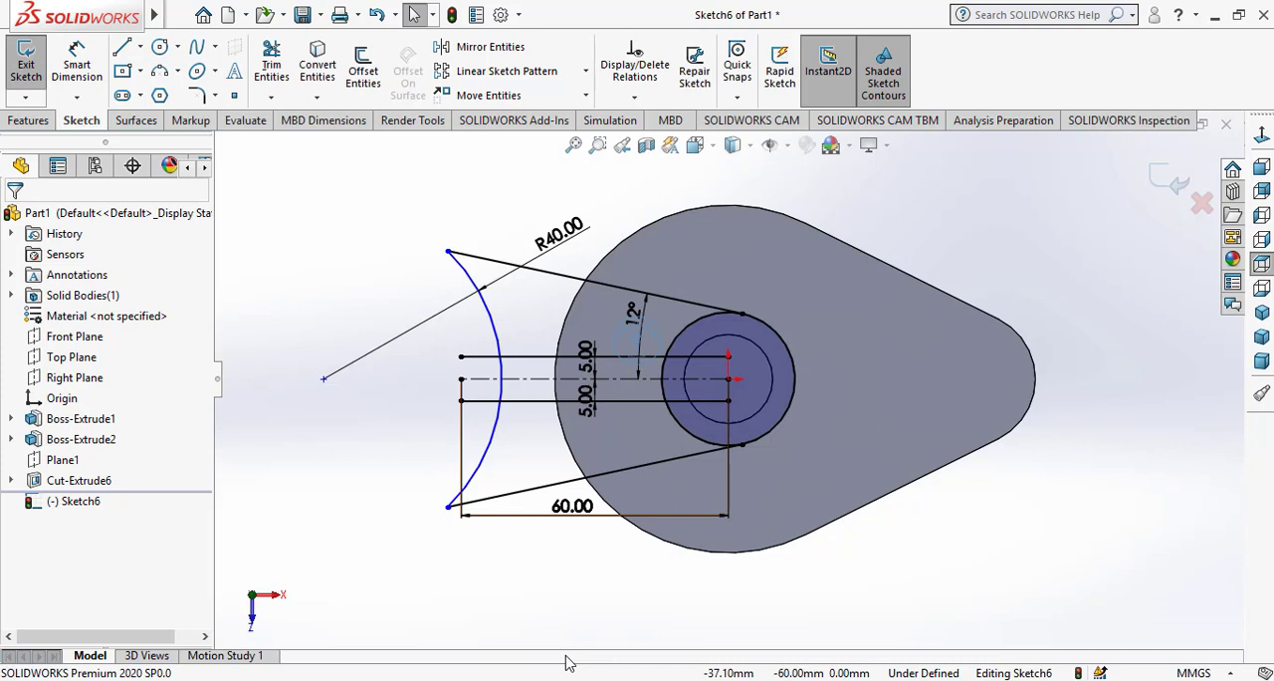
Delete the two horizontal lines offset 5 mm from the centerline and move the 60 mm dimension farther below the profile
{"action": "left_click", "coordinate": [533, 401]}
{"action": "left_click", "coordinate": [544, 357]}
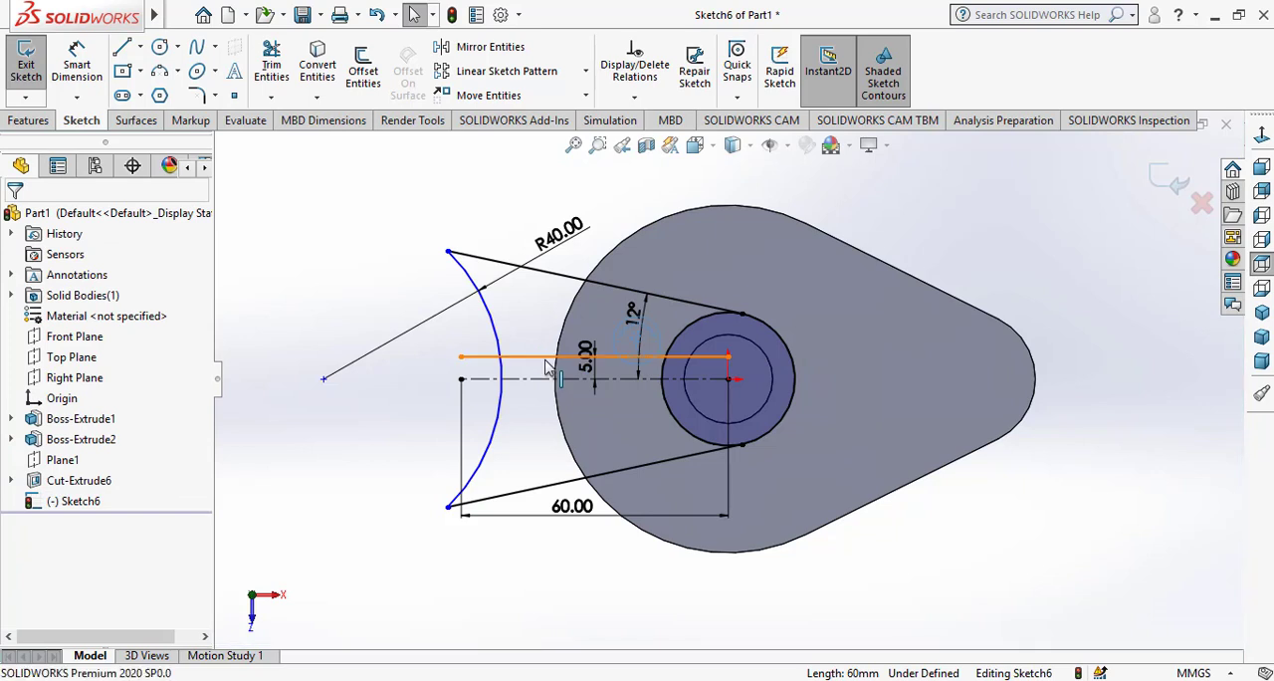
{"action": "key", "text": "Delete"}
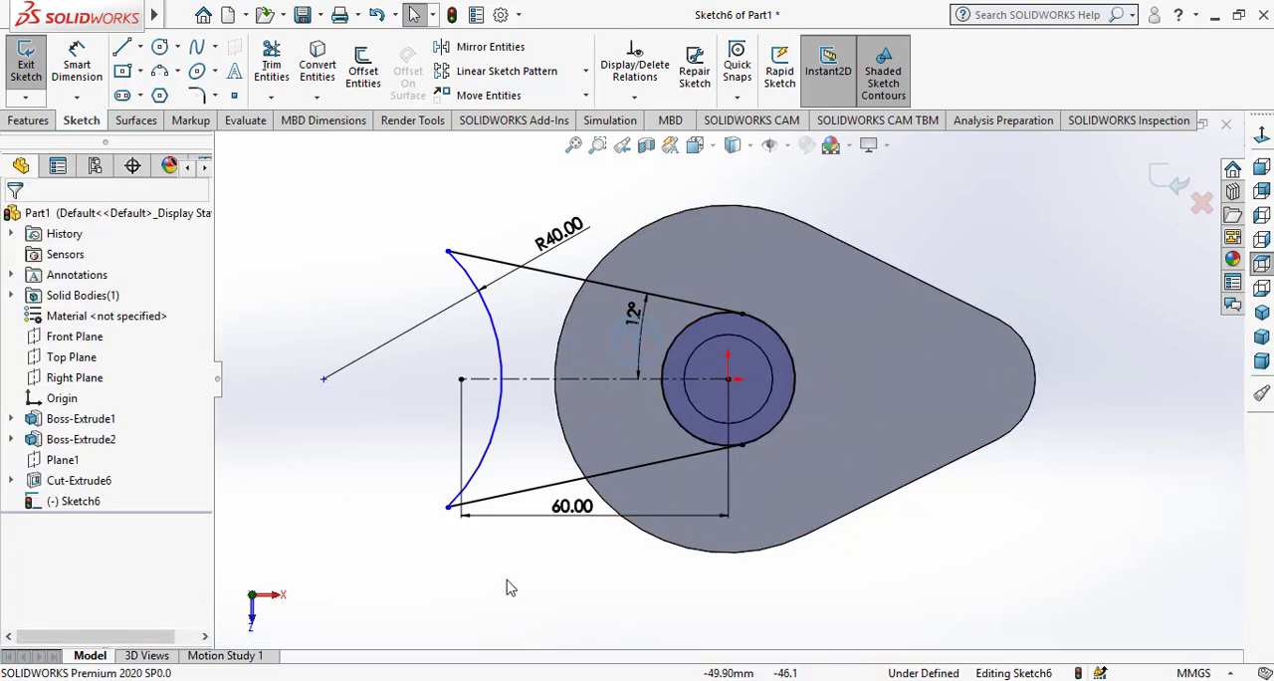
{"action": "left_click_drag", "start_coordinate": [573, 508], "coordinate": [573, 530]}
{"action": "left_click", "coordinate": [577, 597]}
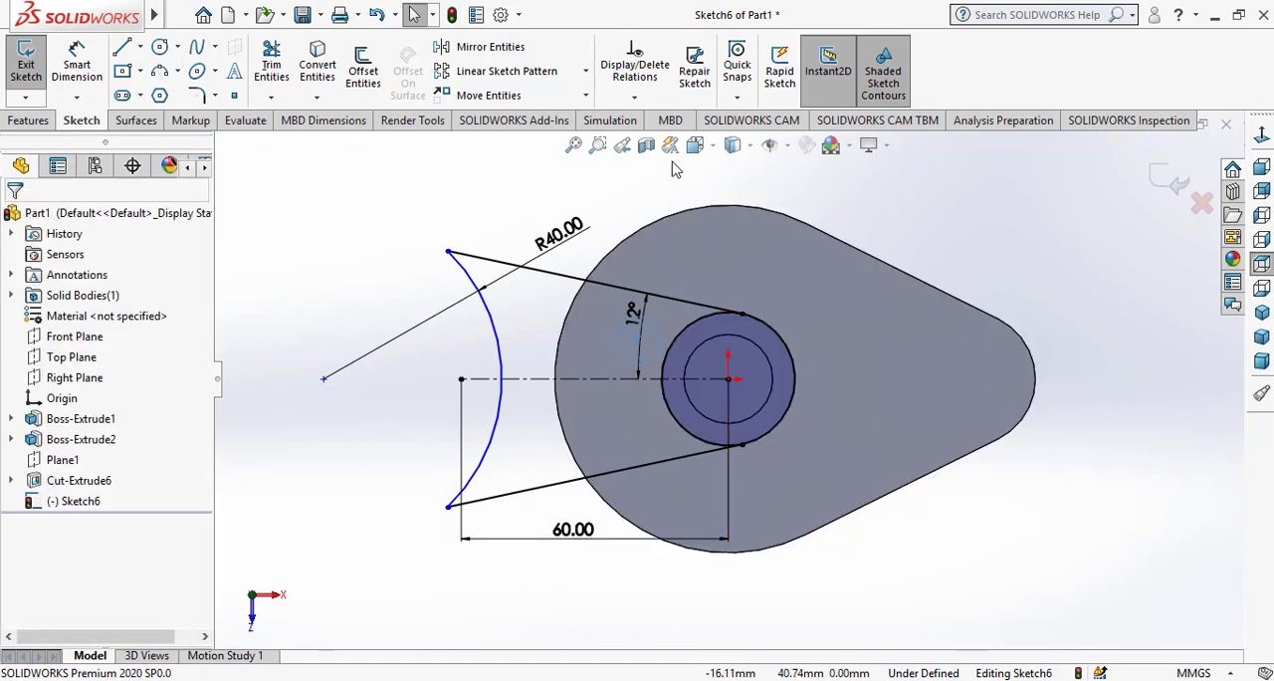
Fully define all entities in the arm sketch and trim away the part of the converted circle on the side away from the arm
{"action": "left_click", "coordinate": [634, 96]}
{"action": "left_click", "coordinate": [669, 165]}
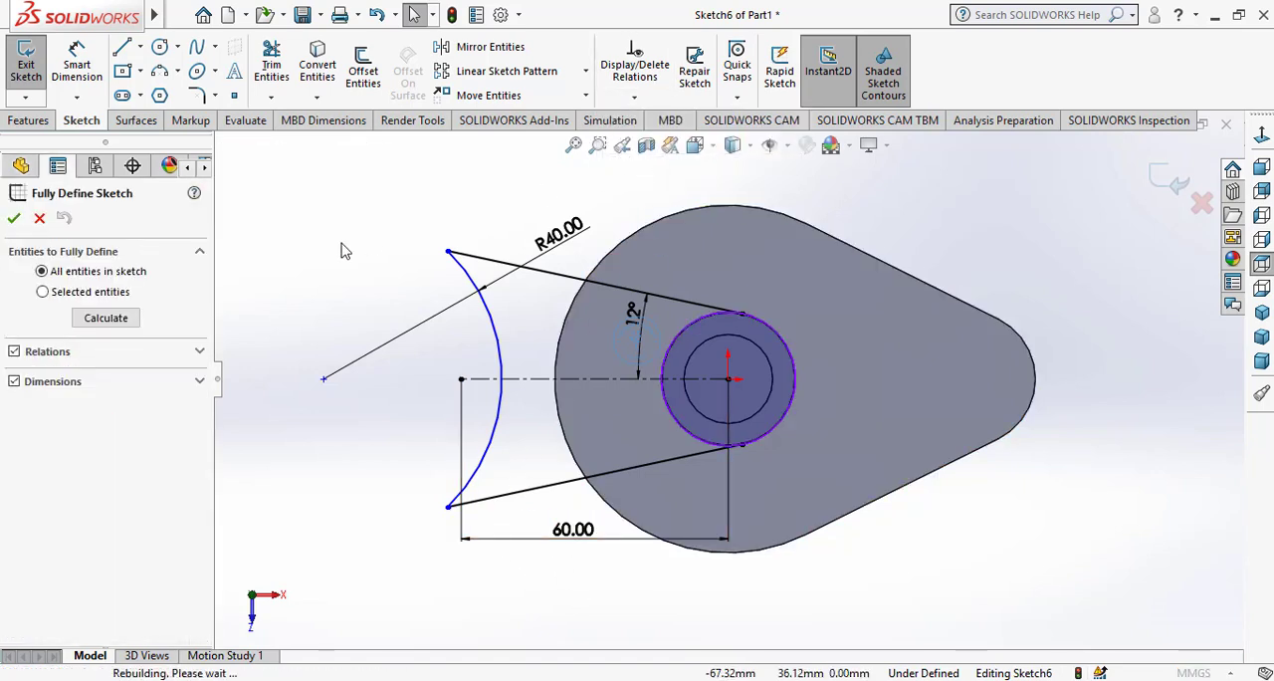
{"action": "left_click", "coordinate": [105, 327]}
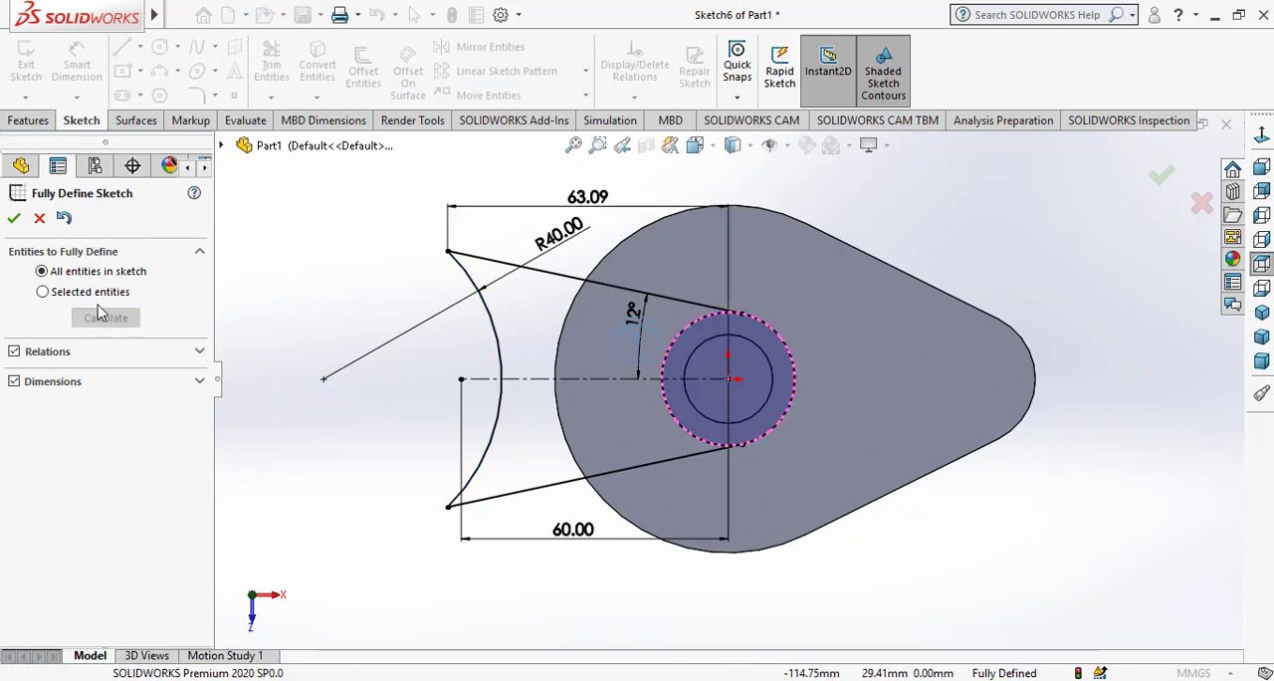
{"action": "left_click", "coordinate": [14, 217]}
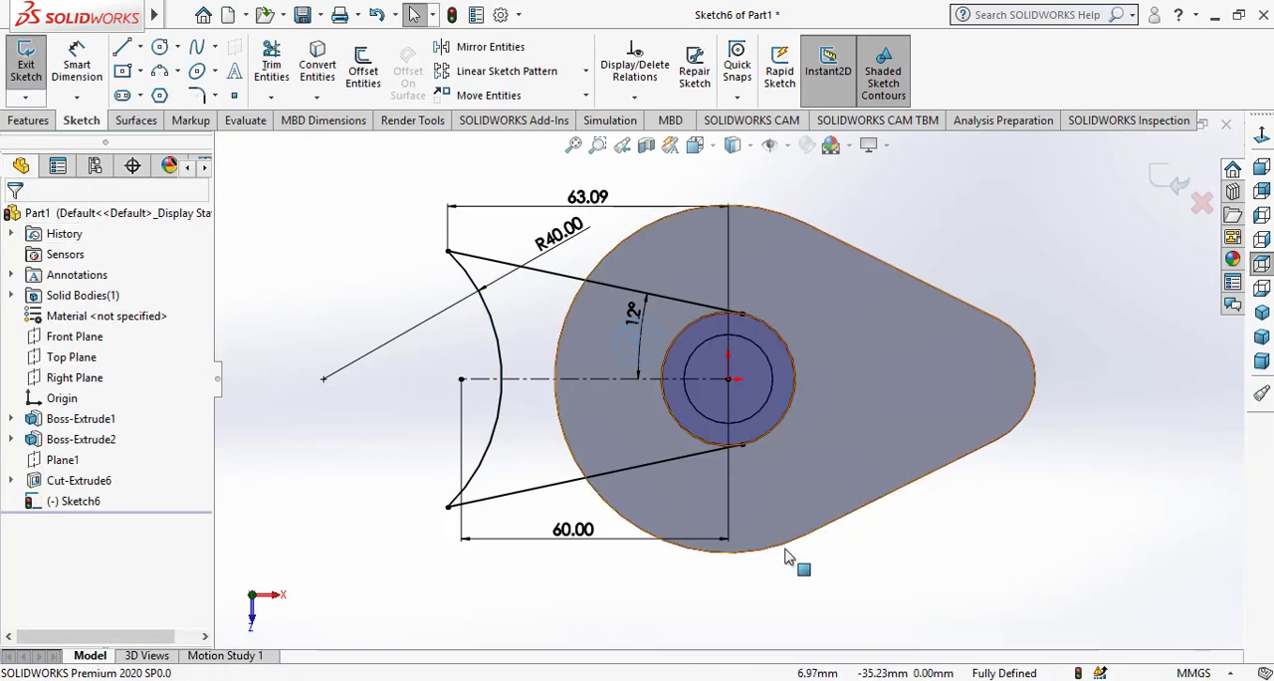
{"action": "left_click", "coordinate": [271, 64]}
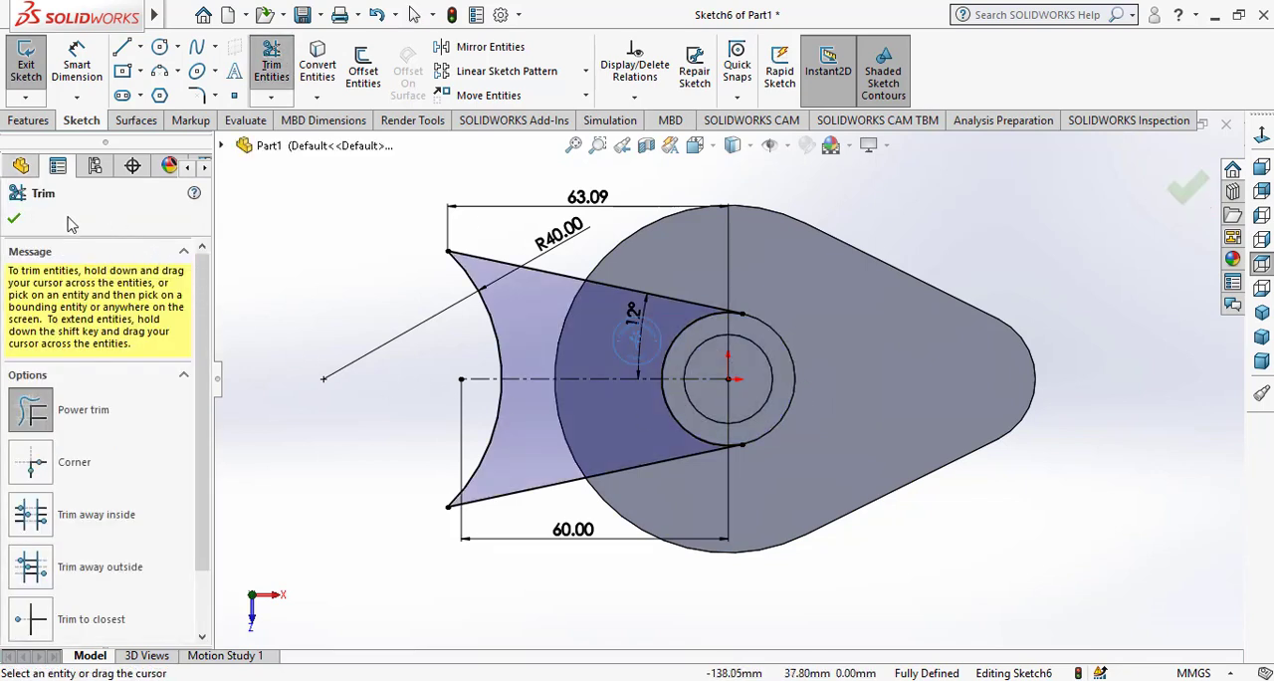
{"action": "left_click", "coordinate": [14, 219]}
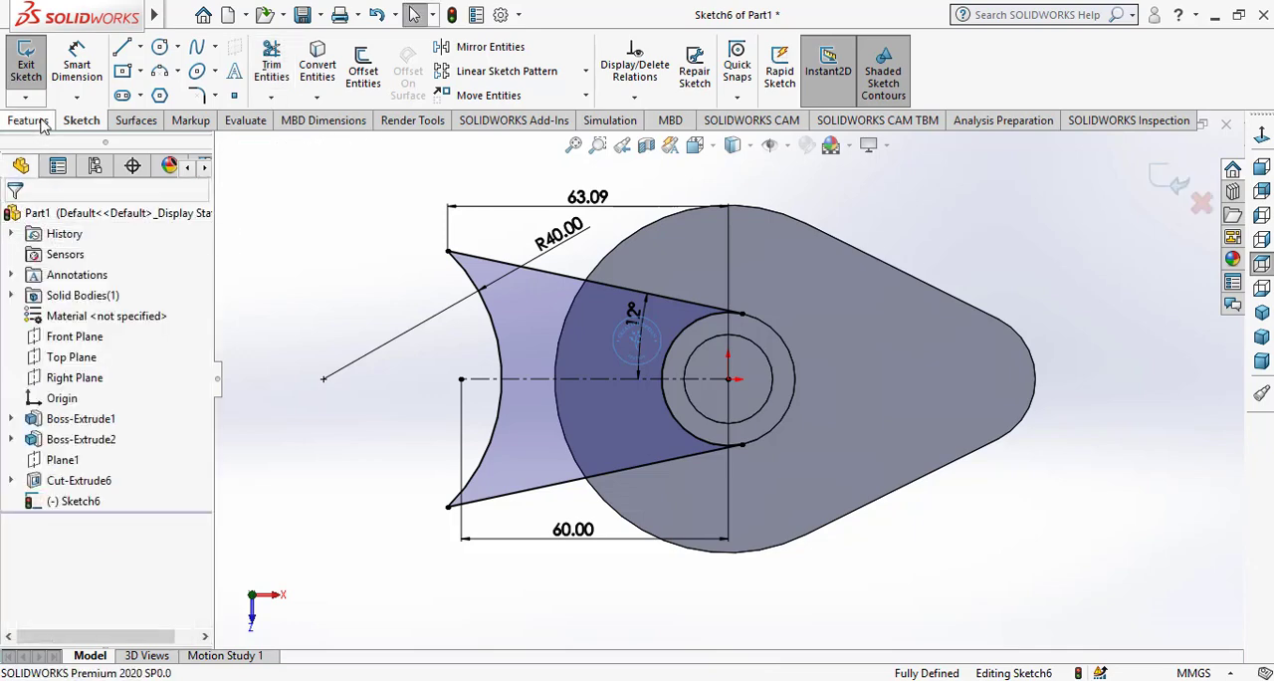
Extrude the arm profile 10 mm downward, starting from a 5 mm offset below the sketch plane, merged with the cylinder
{"action": "left_click", "coordinate": [42, 122]}
{"action": "left_click", "coordinate": [34, 65]}
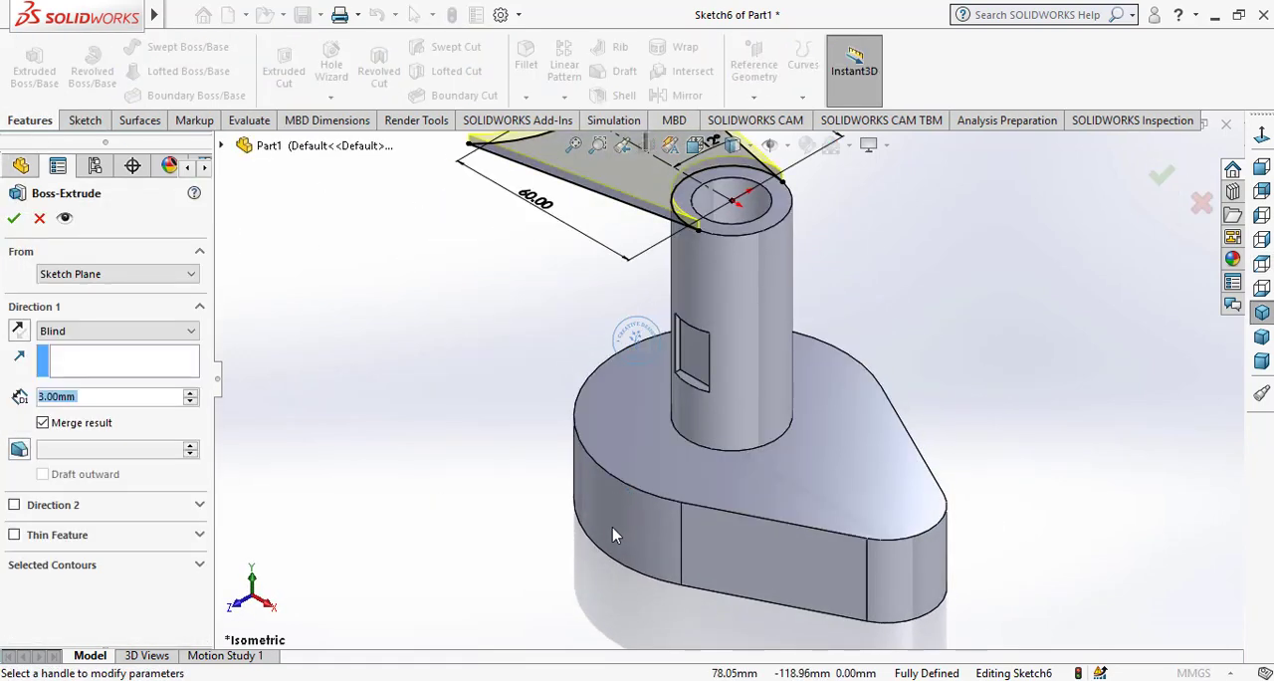
{"action": "left_click", "coordinate": [93, 275]}
{"action": "left_click", "coordinate": [85, 324]}
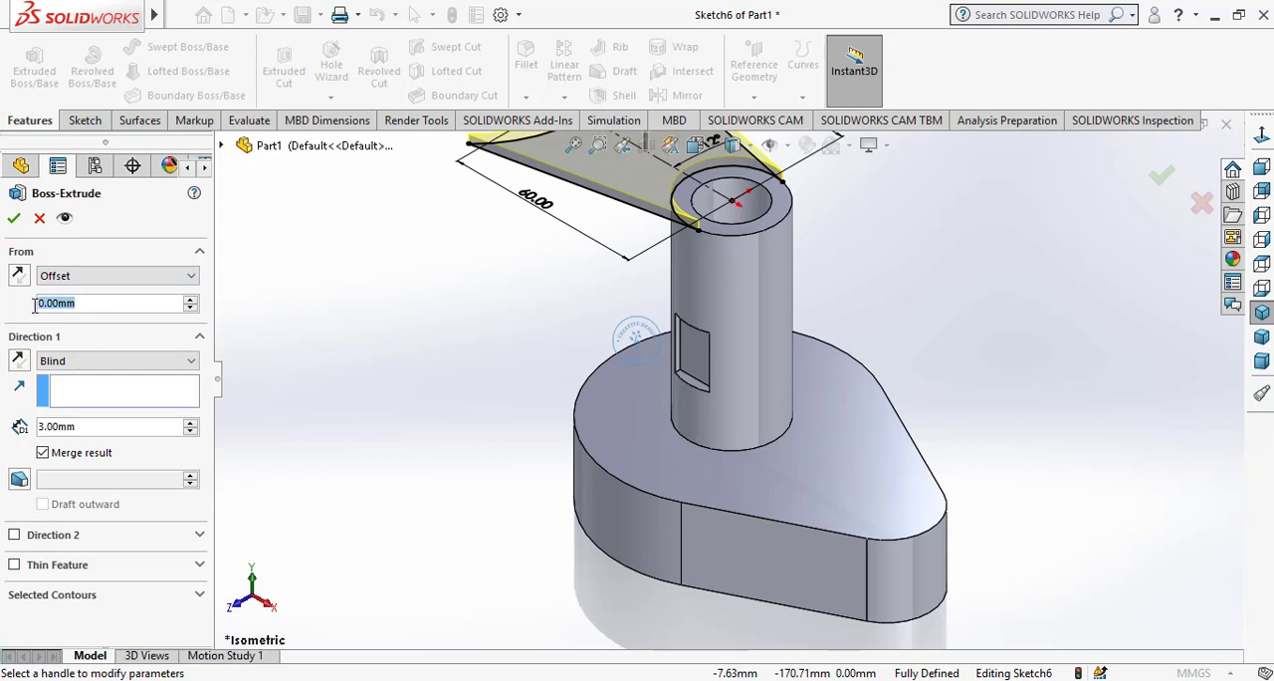
{"action": "type", "text": "5"}
{"action": "key", "text": "Return"}
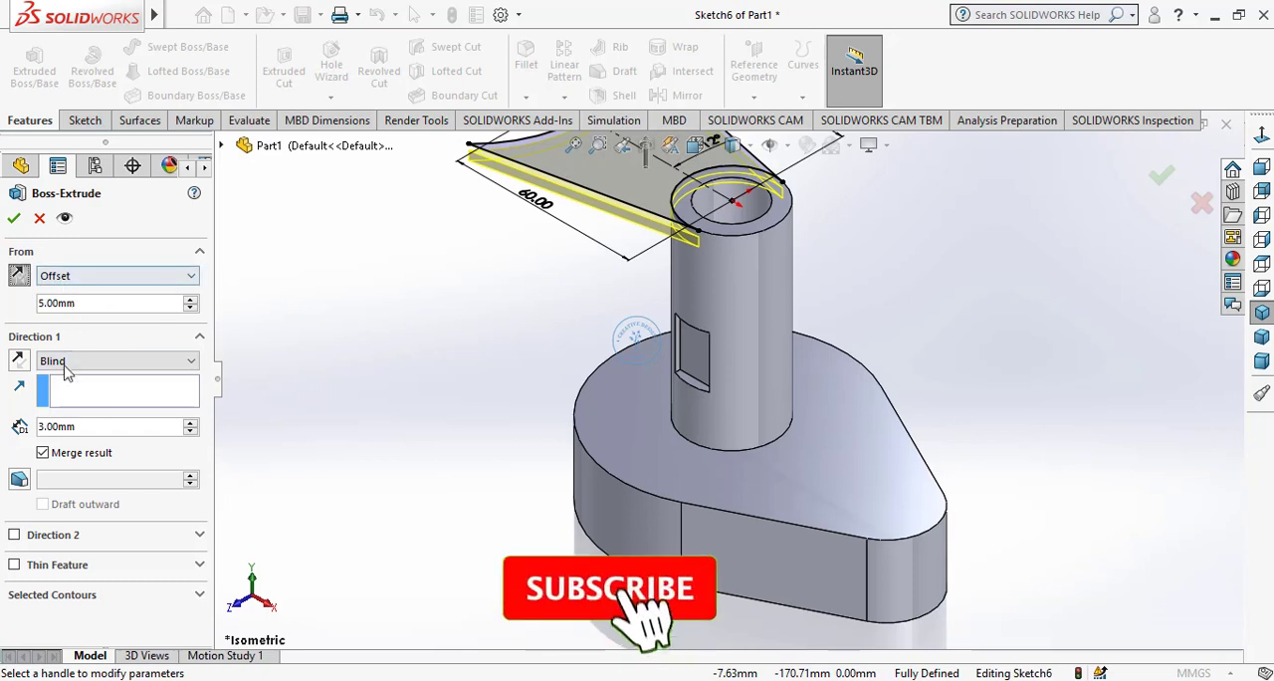
{"action": "left_click_drag", "start_coordinate": [107, 427], "coordinate": [37, 428]}
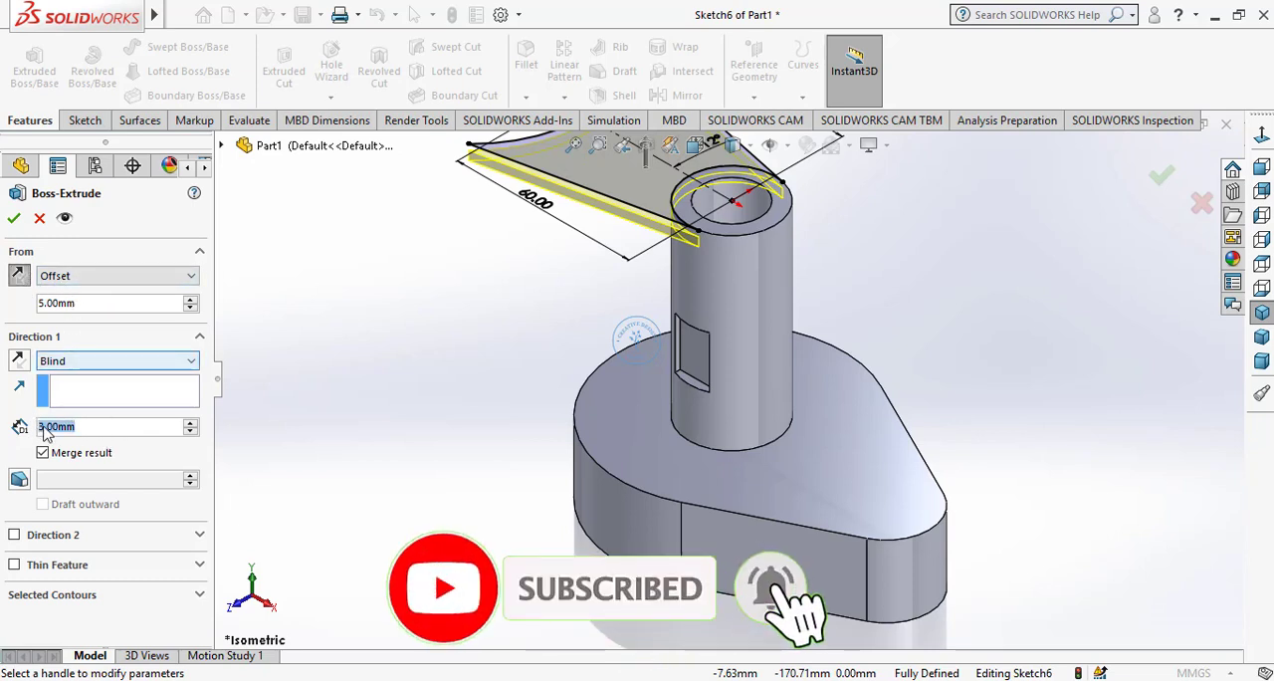
{"action": "type", "text": "10"}
{"action": "key", "text": "Return"}
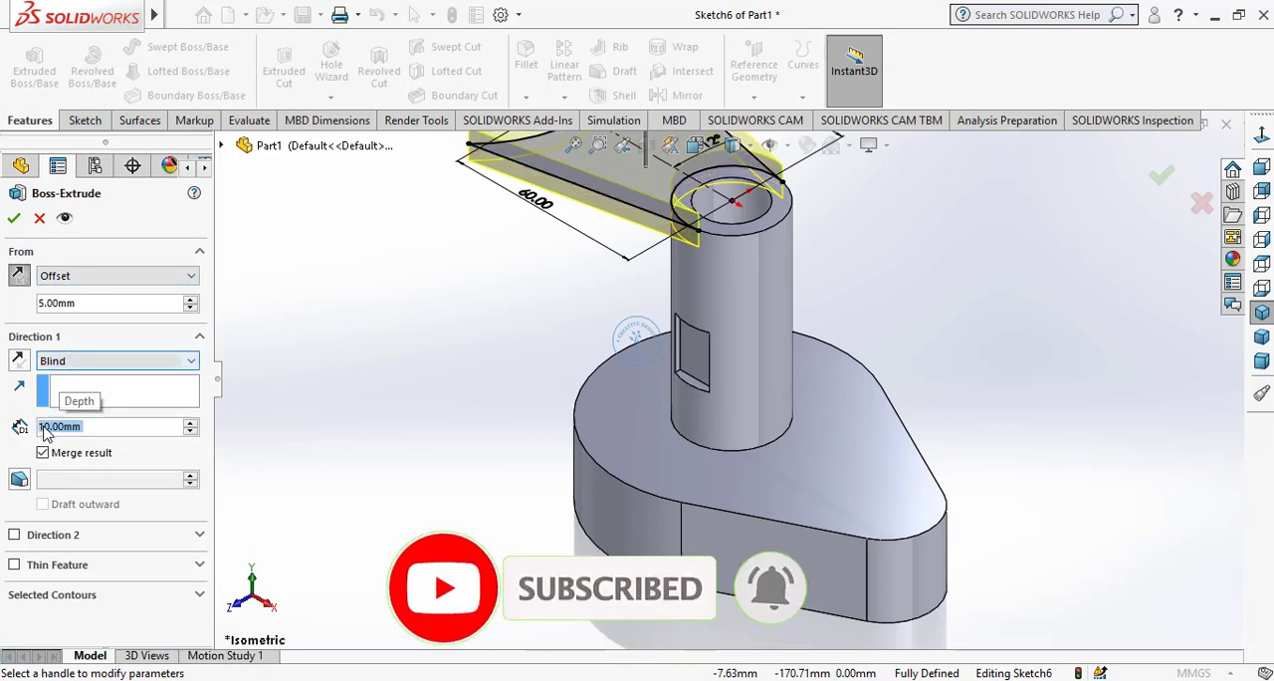
{"action": "left_click", "coordinate": [19, 363]}
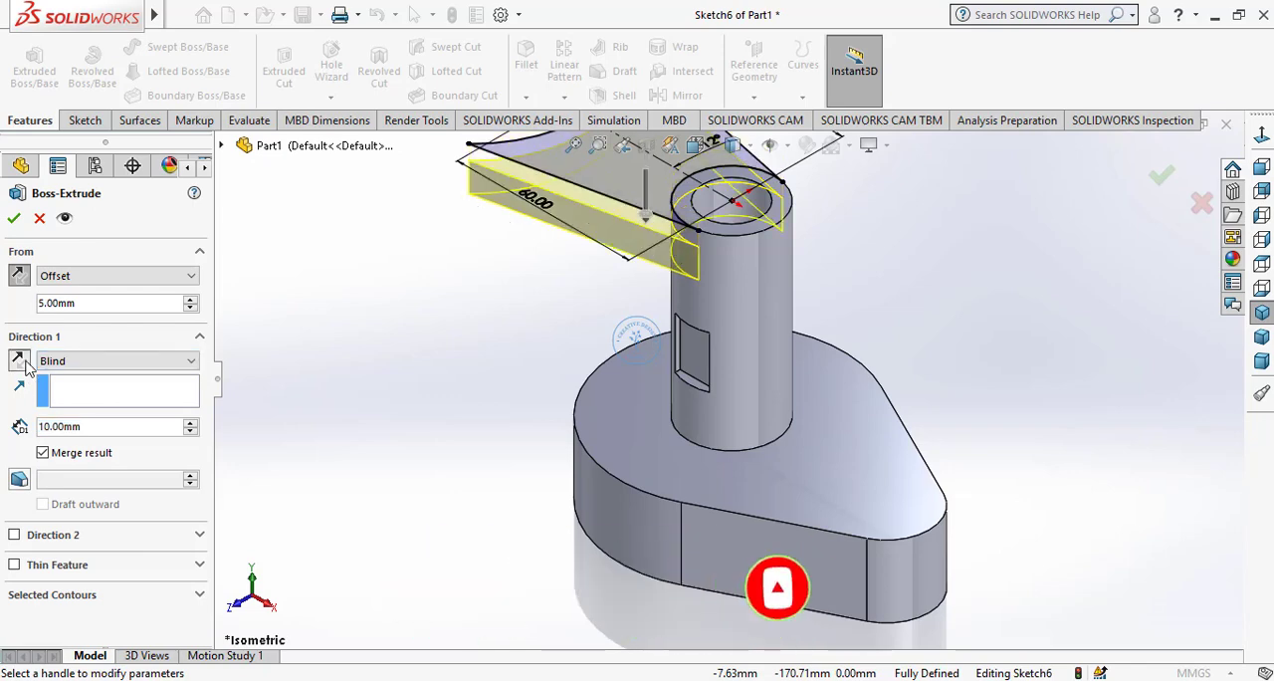
{"action": "left_click", "coordinate": [15, 218]}
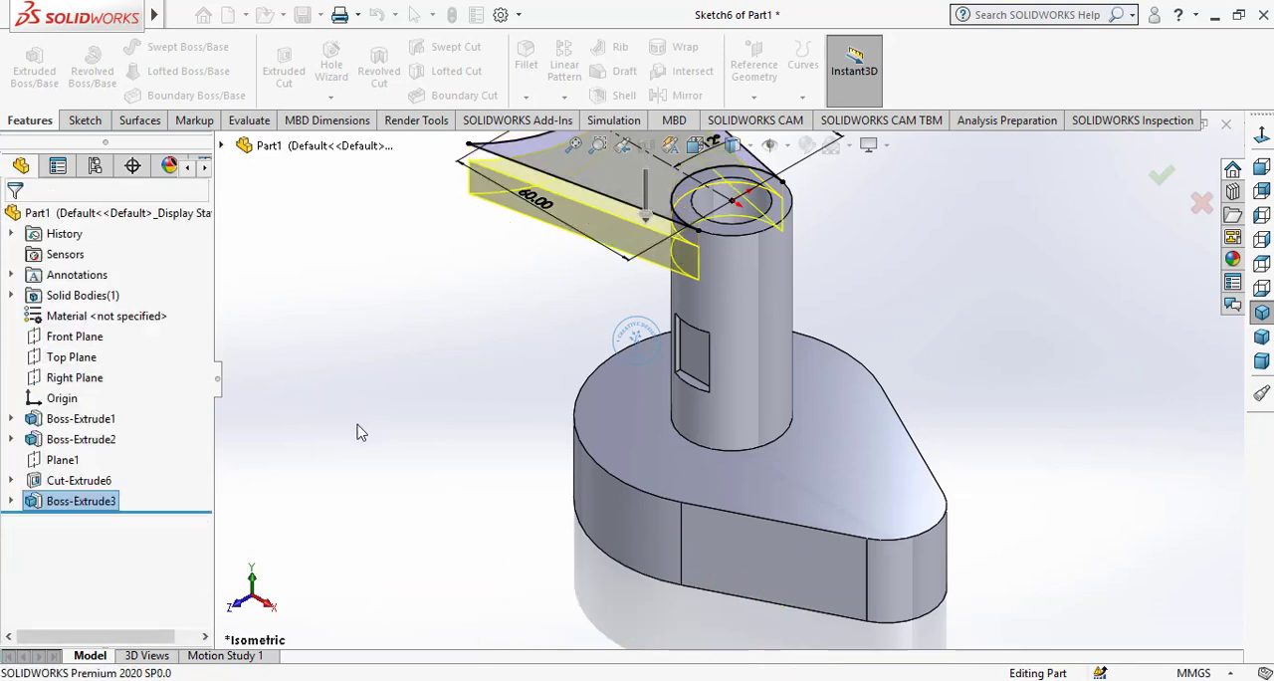
Start a sketch on the arm's top face and draw a horizontal centerline about 84 mm long from the origin past the concave end
{"action": "key", "text": "f"}
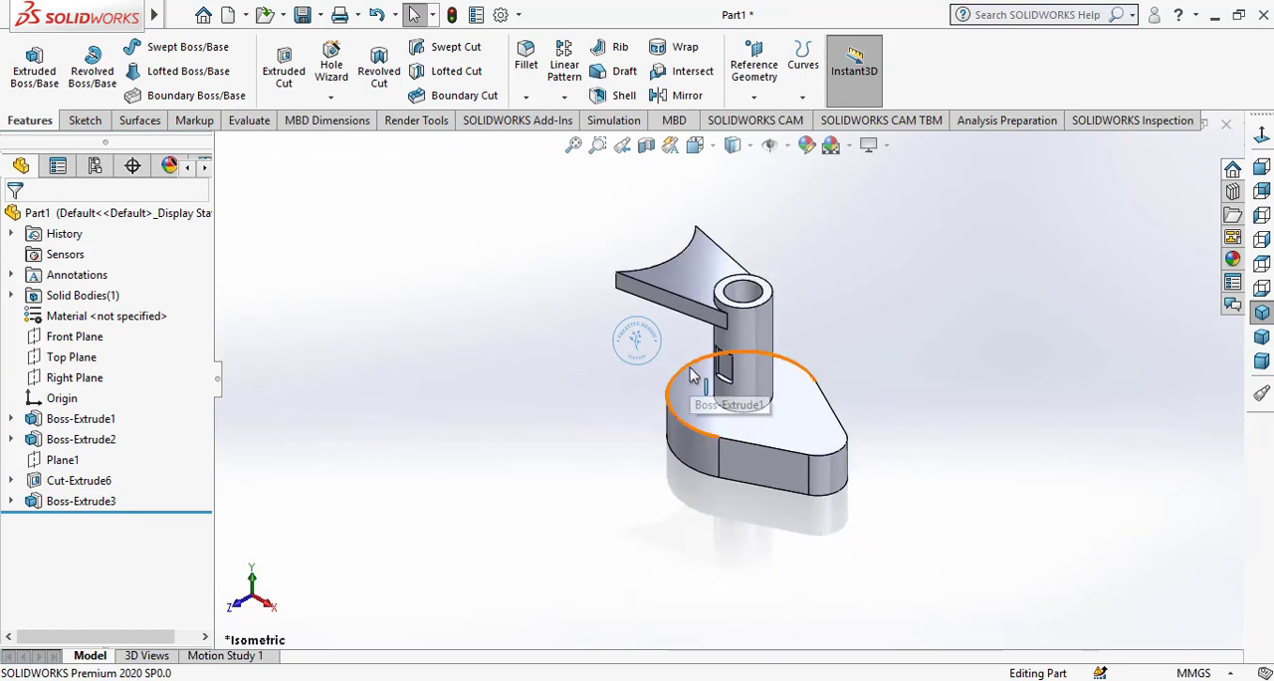
{"action": "middle_click_drag", "start_coordinate": [742, 388], "coordinate": [745, 219]}
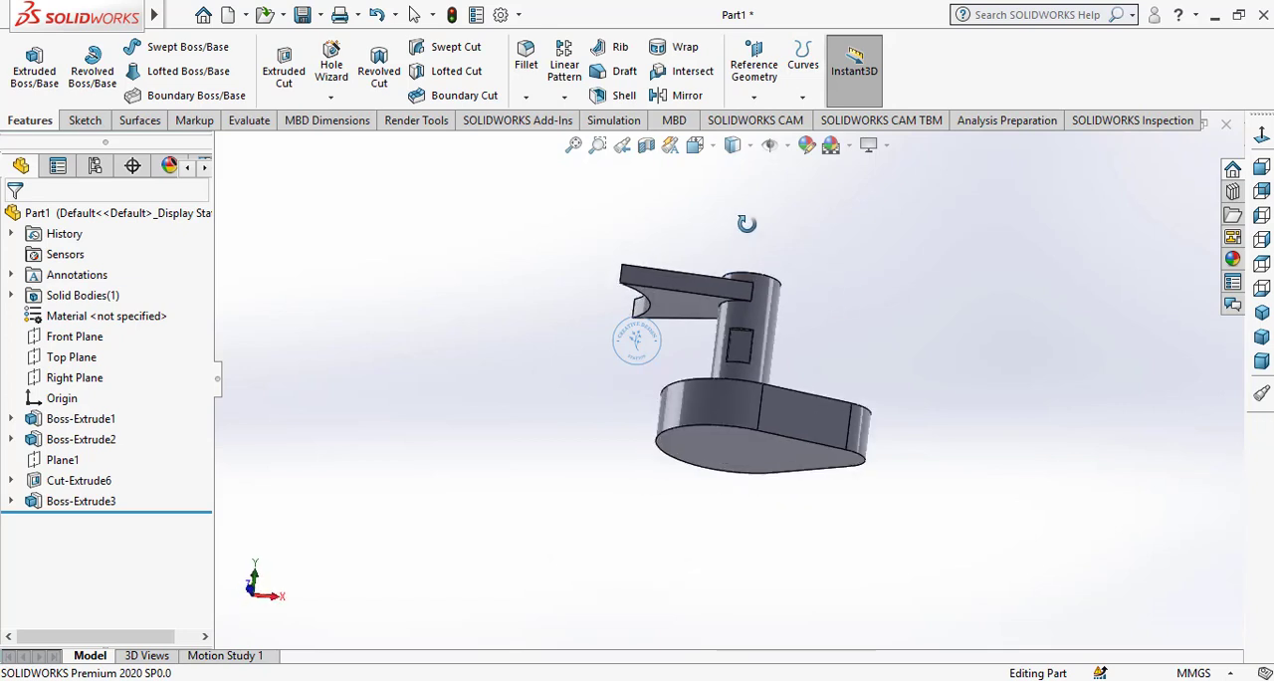
{"action": "middle_click_drag", "start_coordinate": [802, 366], "coordinate": [791, 503]}
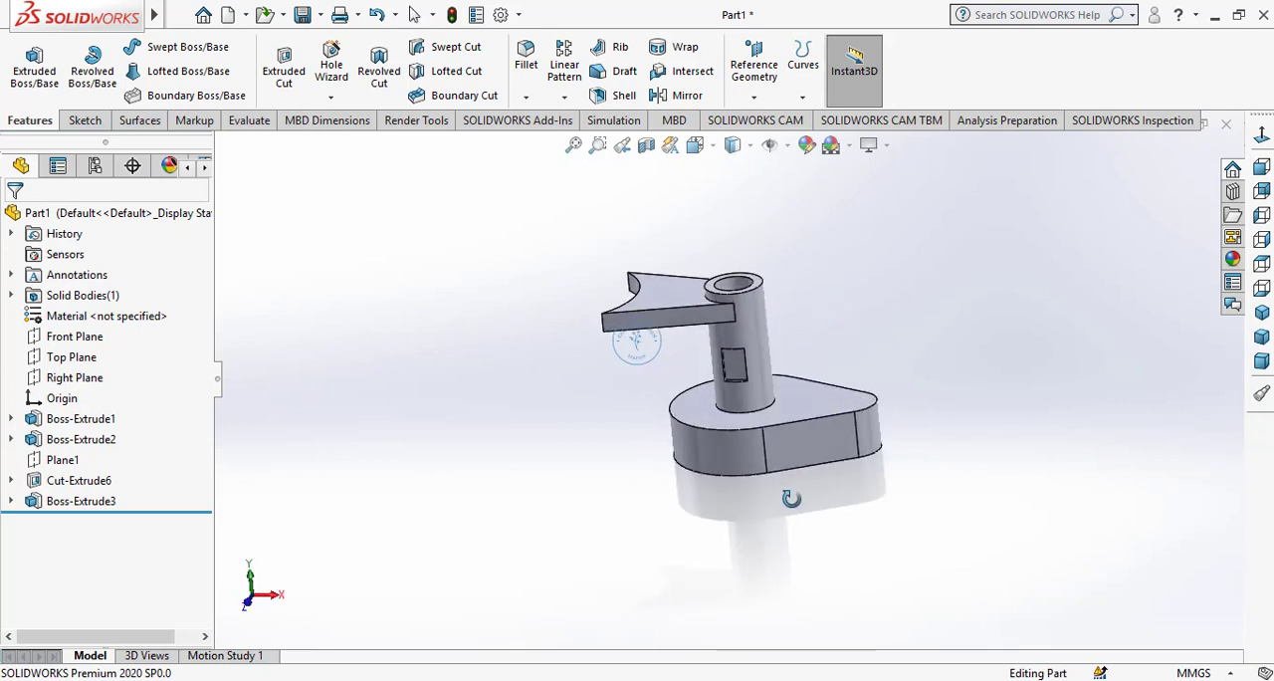
{"action": "left_click", "coordinate": [663, 275]}
{"action": "left_click", "coordinate": [738, 240]}
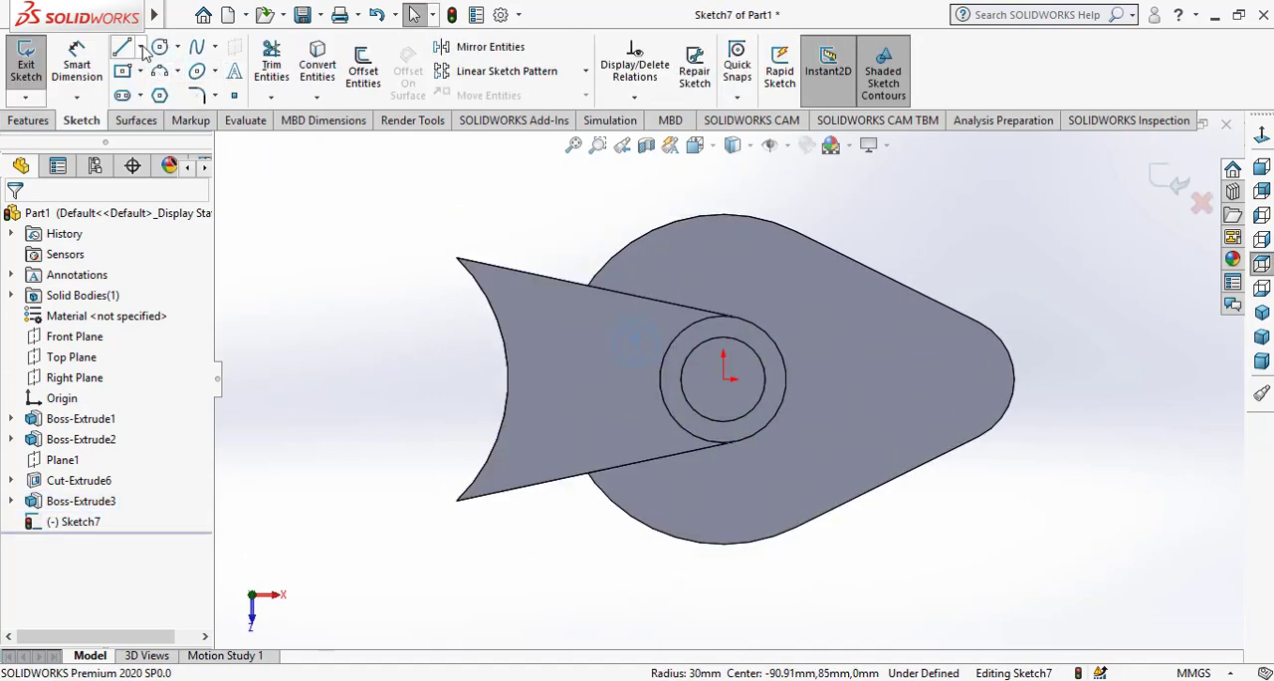
{"action": "left_click", "coordinate": [142, 48]}
{"action": "left_click", "coordinate": [164, 94]}
{"action": "left_click", "coordinate": [723, 379]}
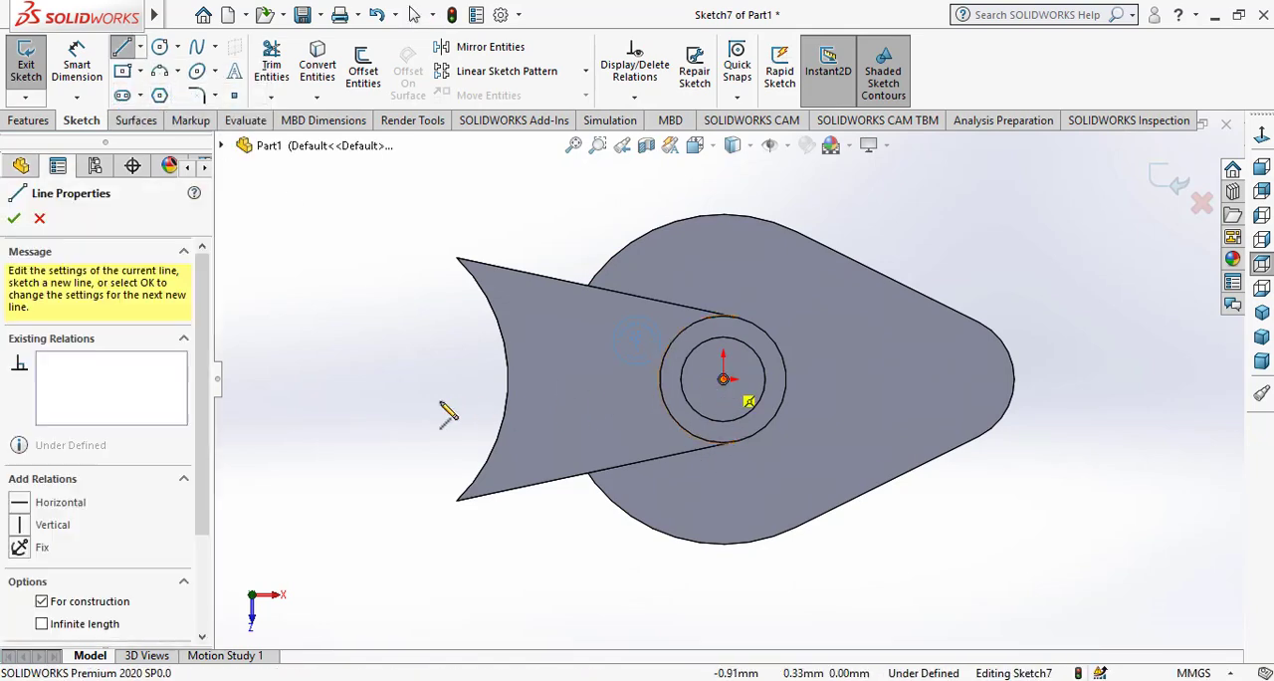
{"action": "left_click", "coordinate": [369, 378]}
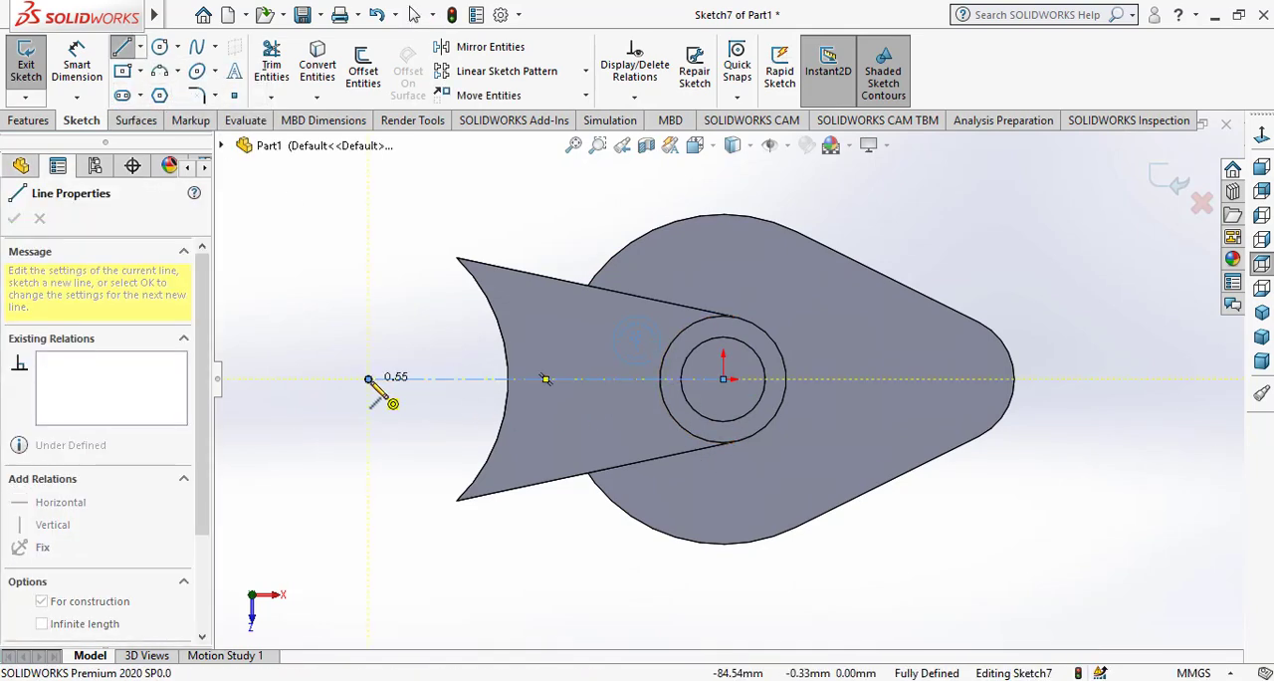
{"action": "right_click", "coordinate": [372, 384]}
{"action": "left_click", "coordinate": [418, 395]}
Dimension the horizontal centerline's length as 90 mm
{"action": "left_click", "coordinate": [87, 68]}
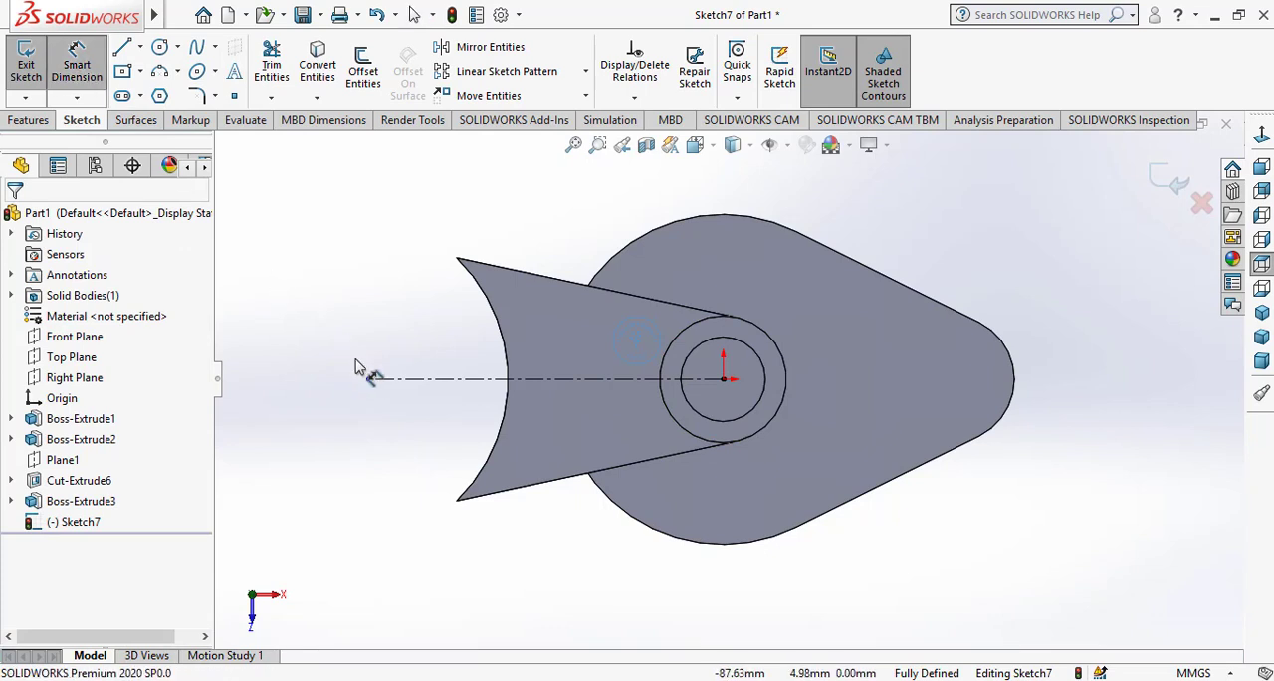
{"action": "left_click", "coordinate": [438, 381]}
{"action": "left_click", "coordinate": [507, 588]}
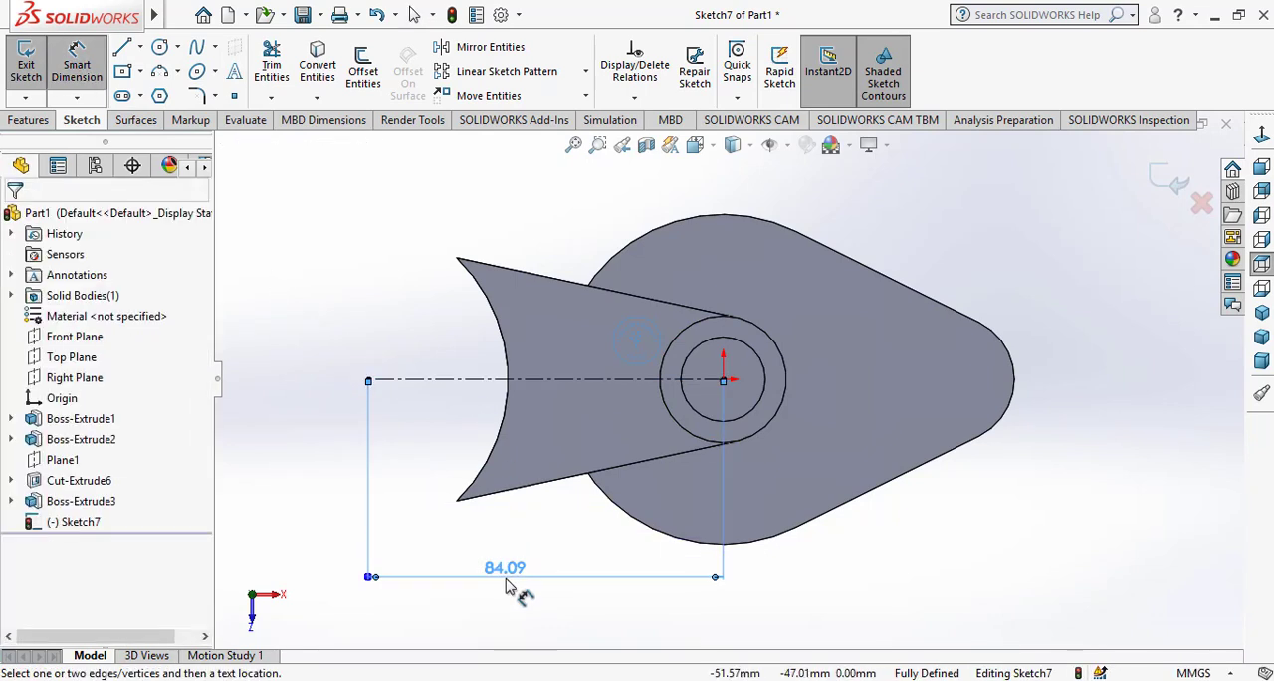
{"action": "type", "text": "90"}
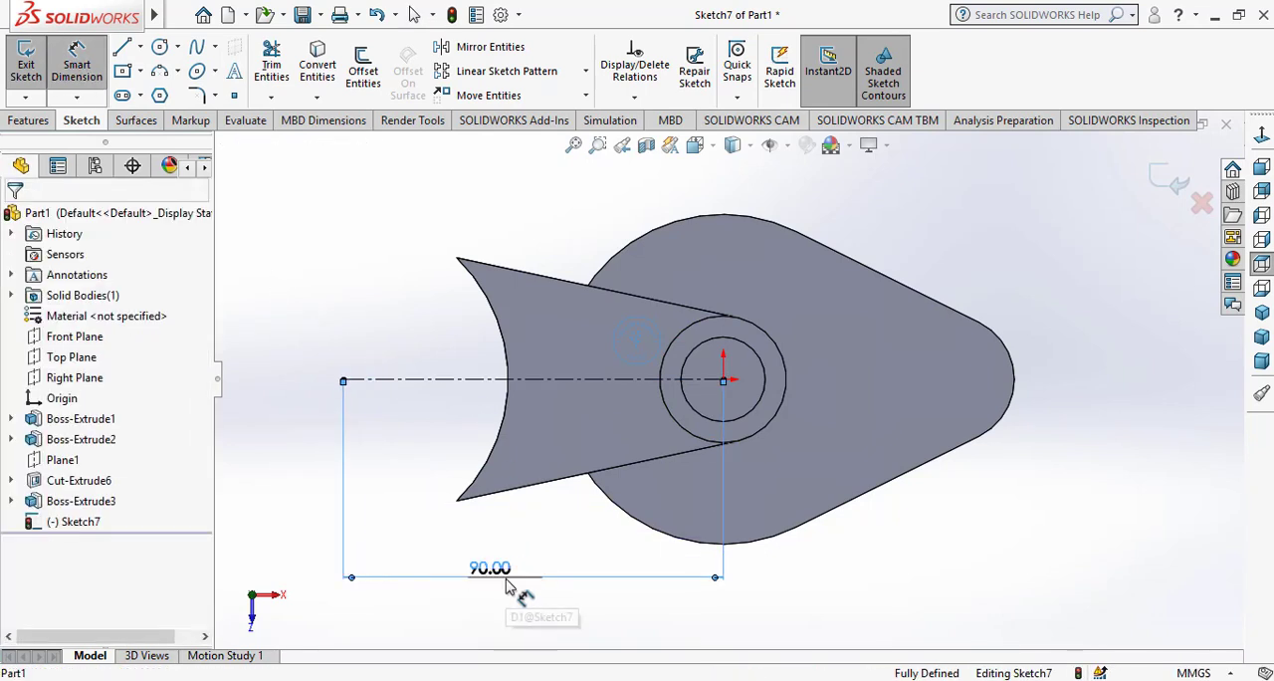
{"action": "right_click", "coordinate": [594, 539]}
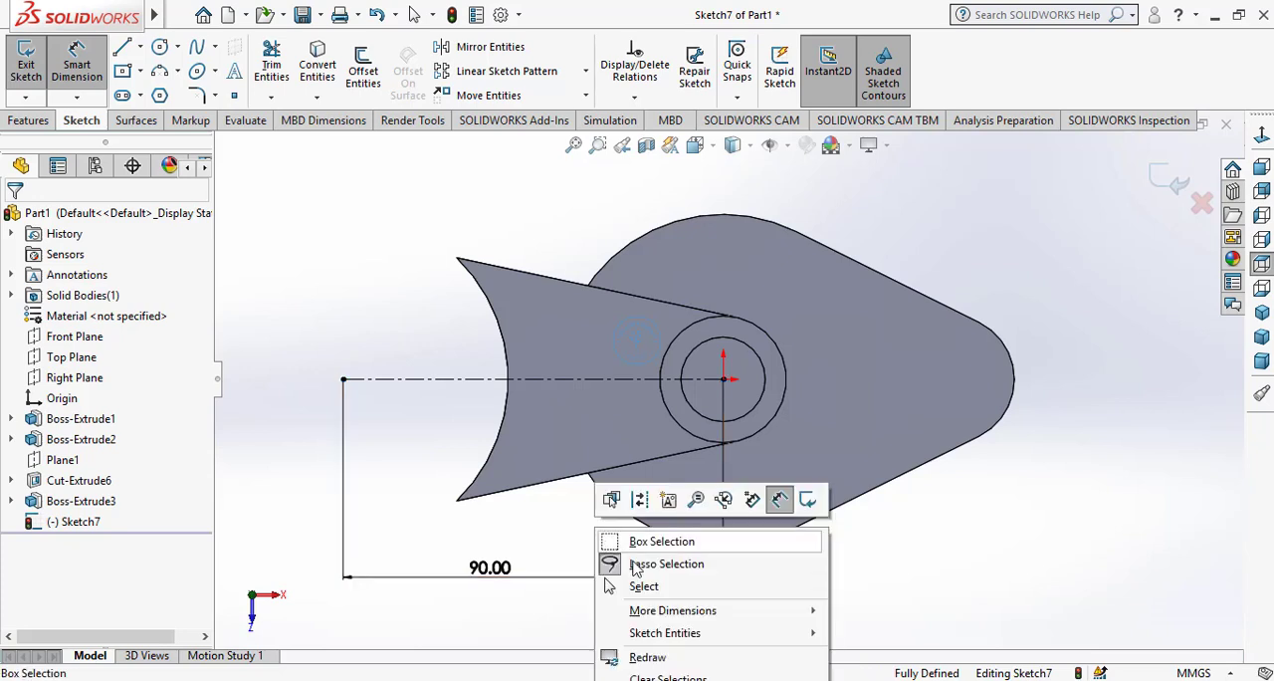
{"action": "left_click", "coordinate": [637, 581]}
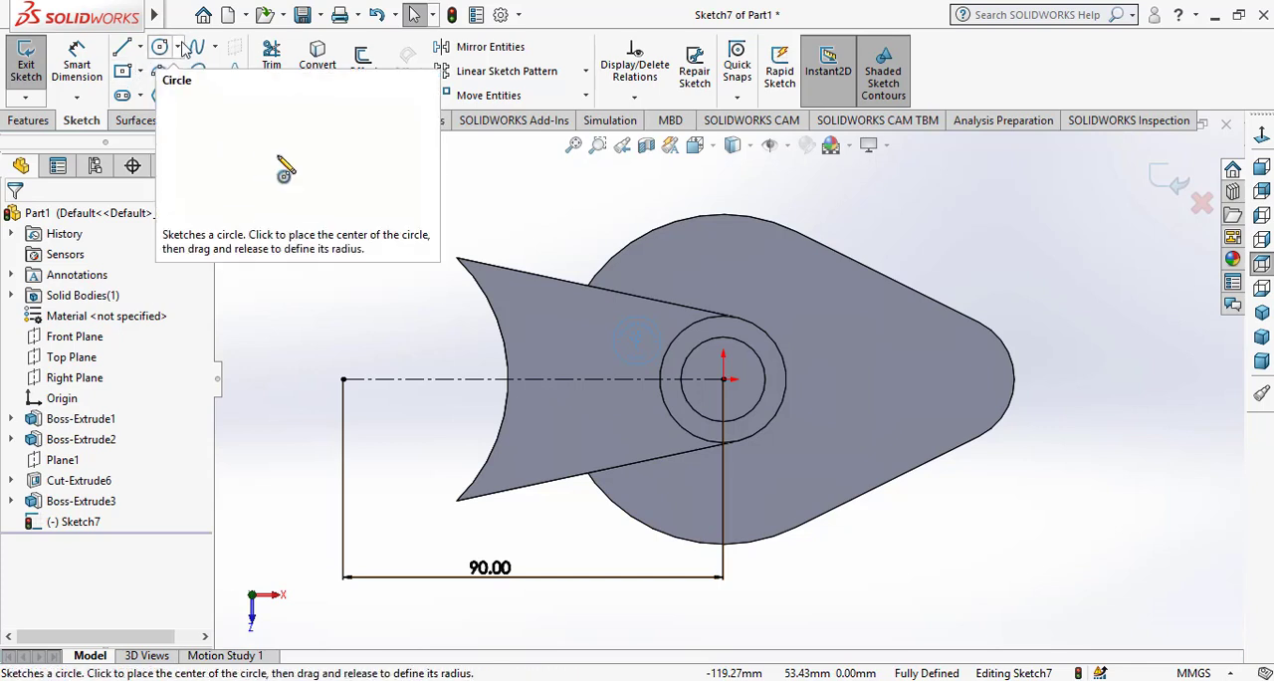
Sketch a circle of about 39 mm radius centered on the centerline's outer endpoint and passing through the arm's upper outer corner
{"action": "left_click", "coordinate": [159, 46]}
{"action": "left_click", "coordinate": [343, 378]}
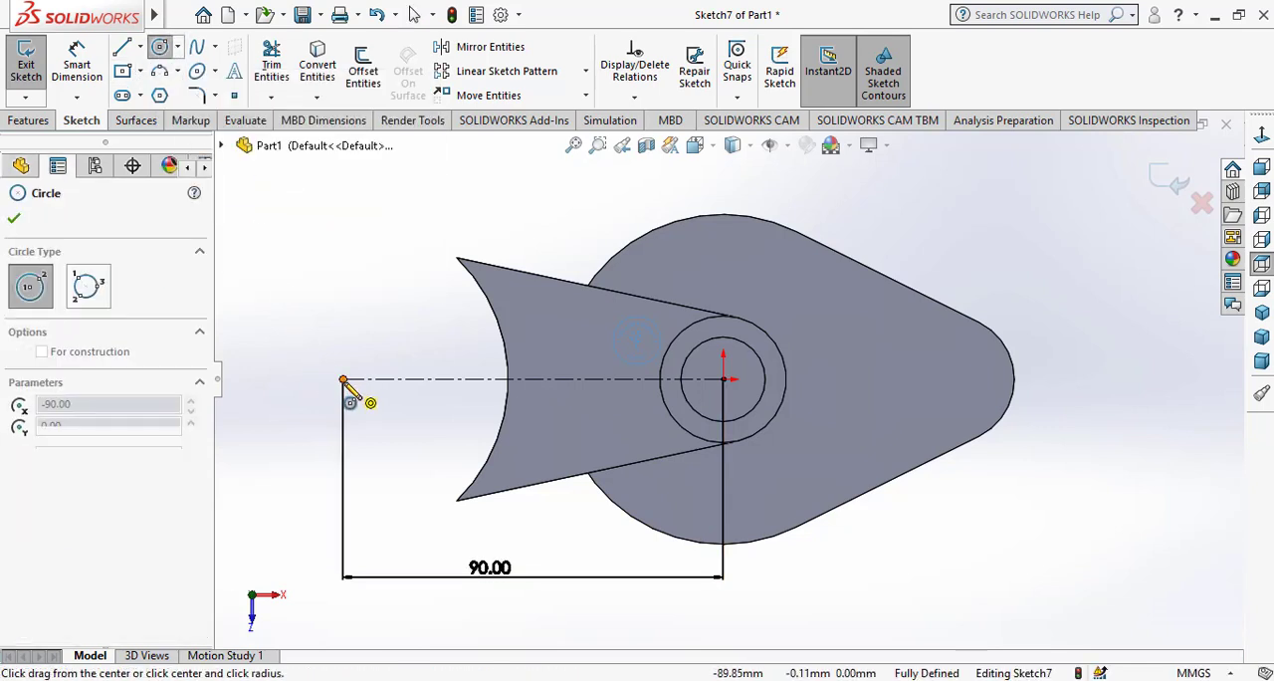
{"action": "left_click", "coordinate": [455, 259]}
{"action": "right_click", "coordinate": [503, 250]}
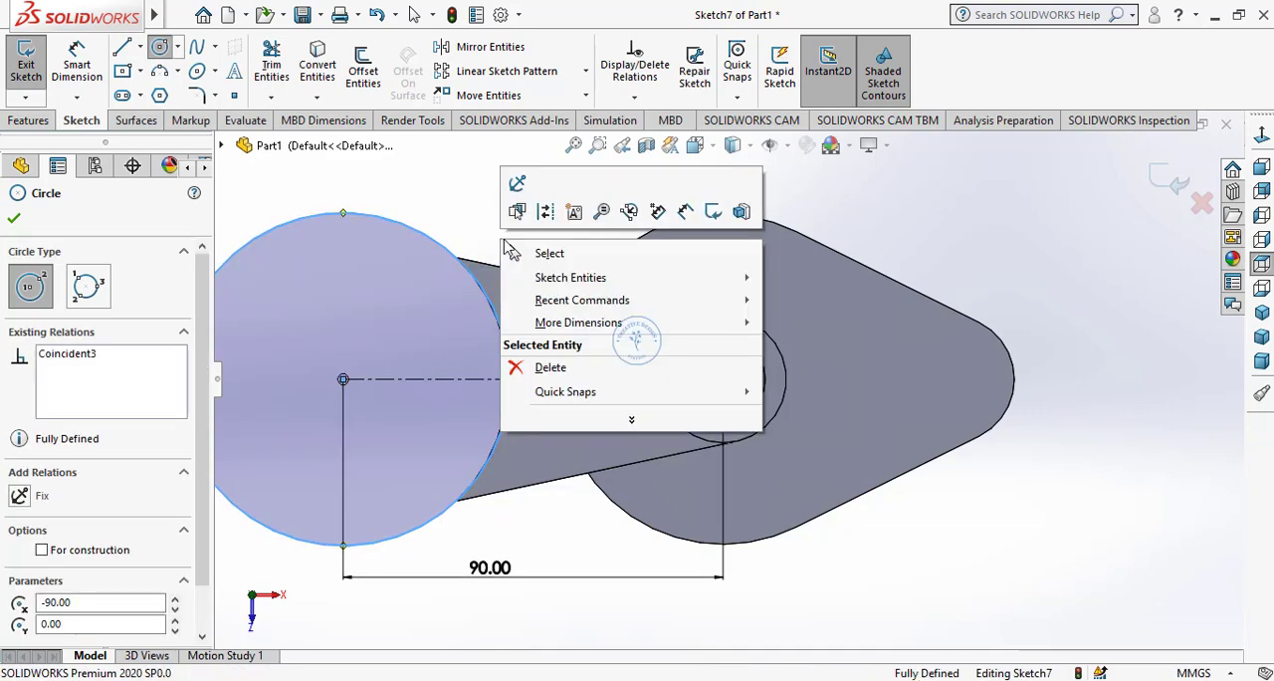
{"action": "left_click", "coordinate": [548, 255]}
{"action": "scroll", "coordinate": [505, 396], "scroll_direction": "down", "scroll_amount": 3}
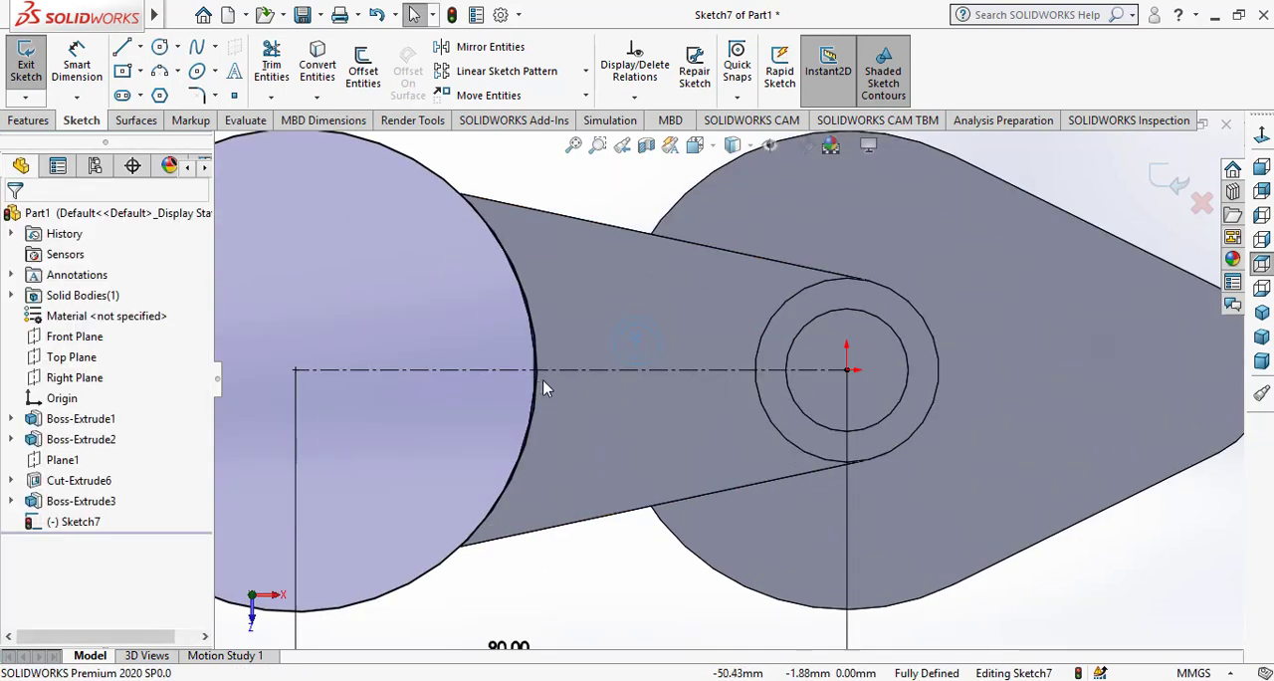
{"action": "scroll", "coordinate": [545, 386], "scroll_direction": "up", "scroll_amount": 2}
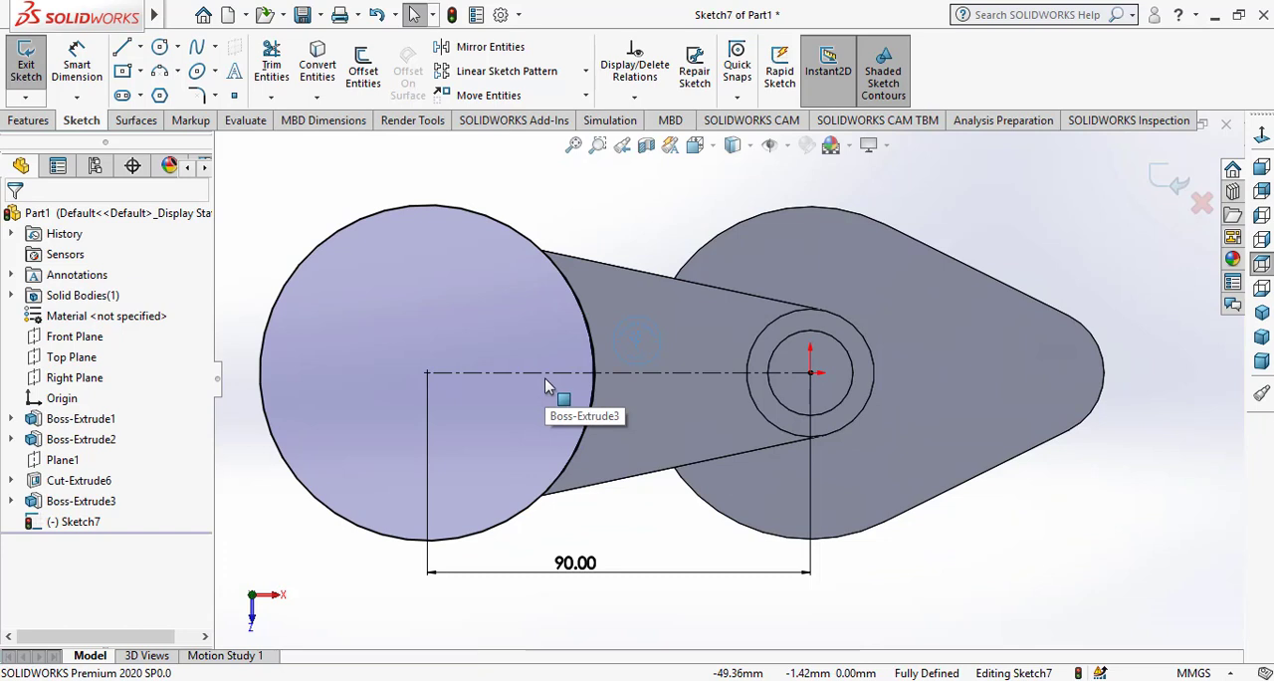
Replace the end circle with a new one of about 39 mm radius, centered on the centerline's outer endpoint
{"action": "left_click", "coordinate": [508, 235]}
{"action": "key", "text": "Delete"}
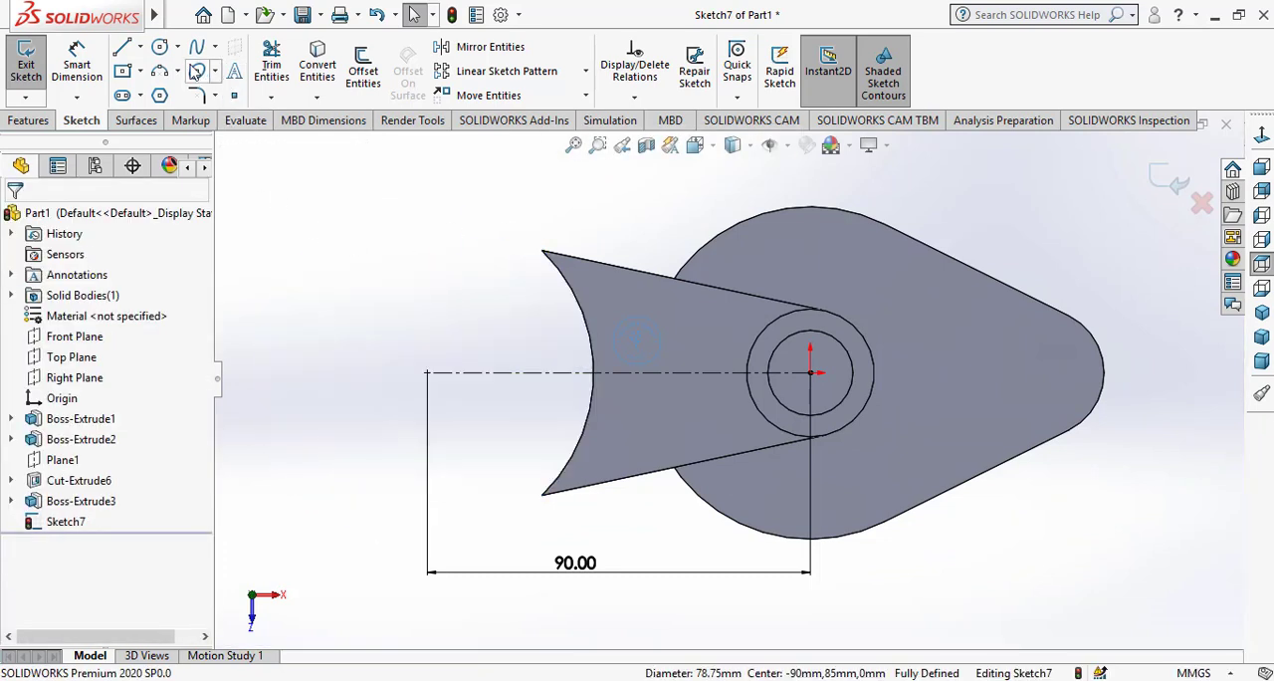
{"action": "left_click", "coordinate": [160, 48]}
{"action": "left_click", "coordinate": [427, 373]}
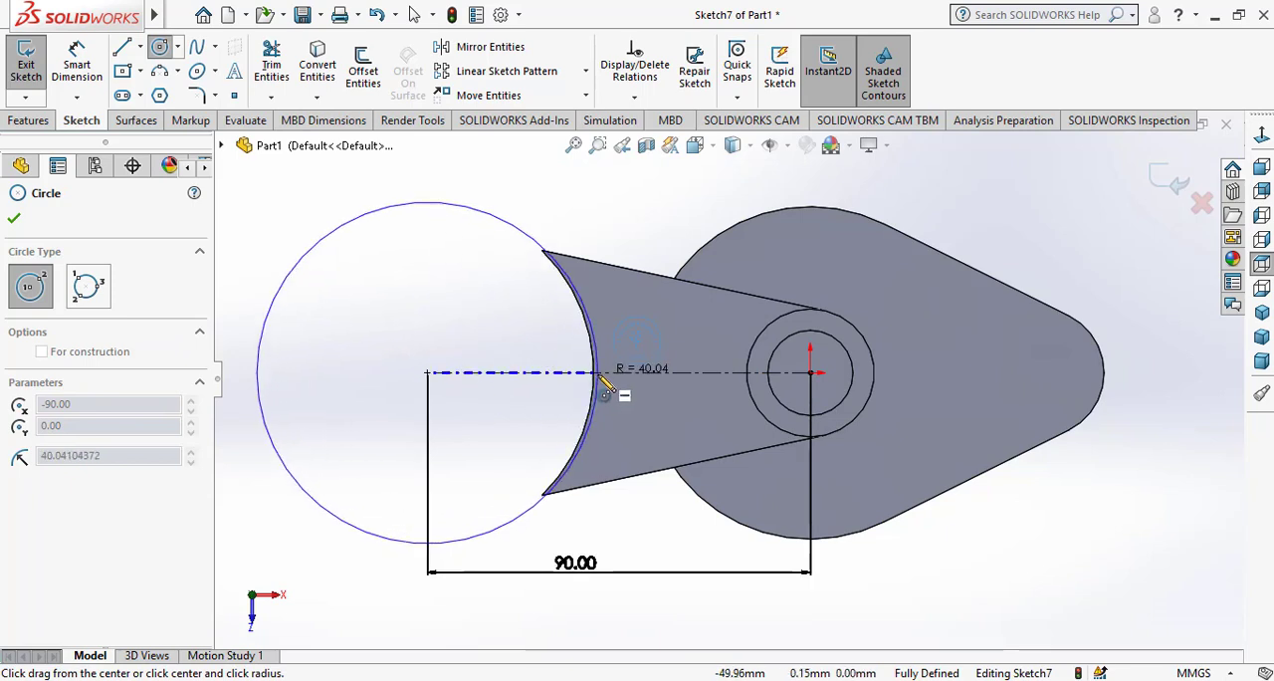
{"action": "left_click", "coordinate": [570, 491]}
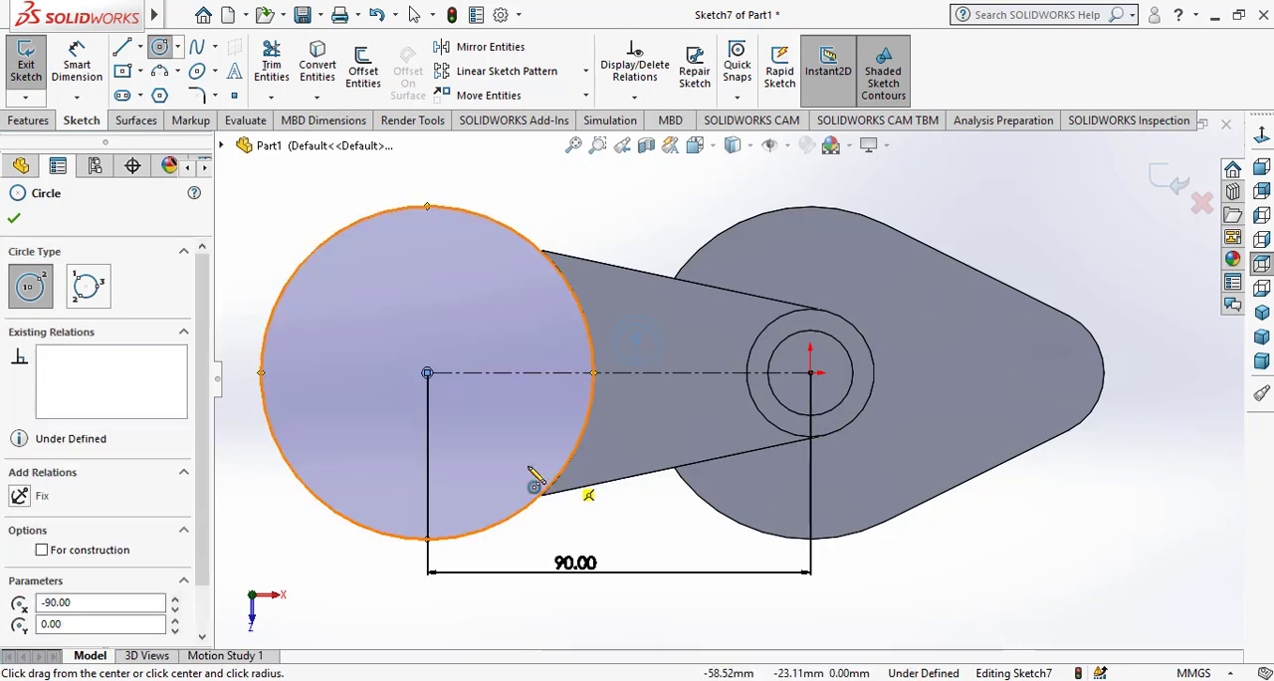
{"action": "right_click", "coordinate": [564, 211]}
{"action": "left_click", "coordinate": [589, 211]}
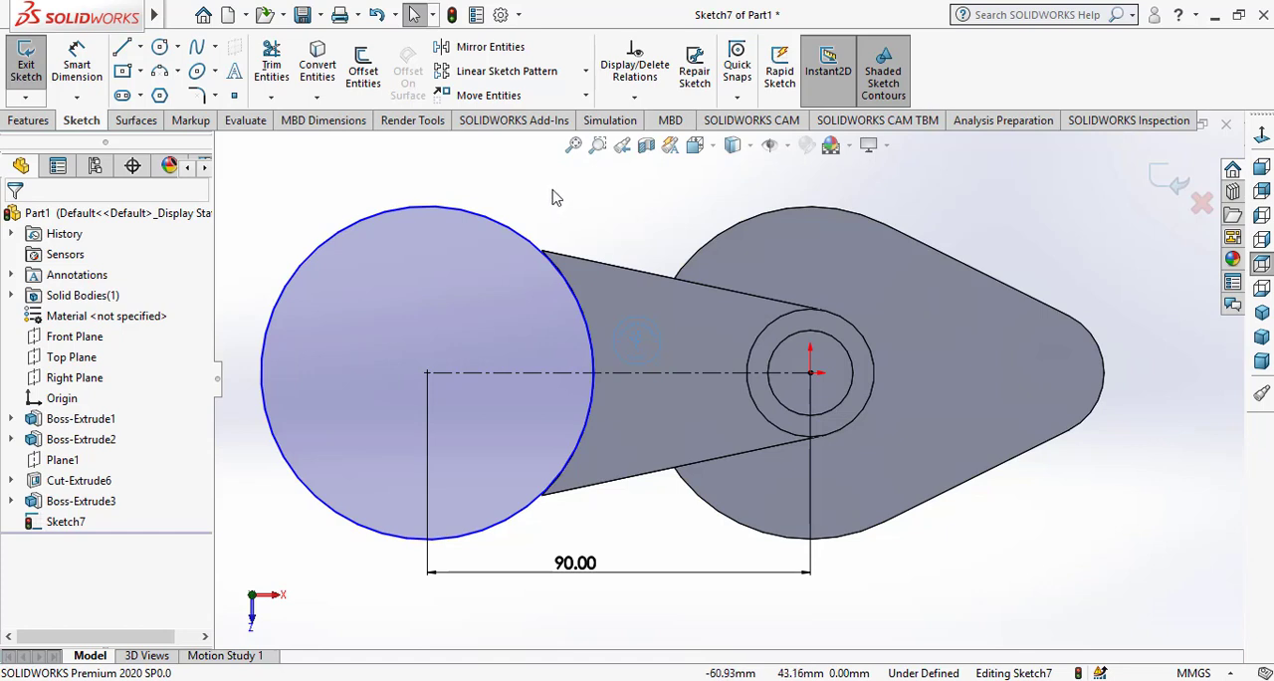
Delete the end circle and sketch one of about 41 mm radius centered on the centerline's outer endpoint, slightly overlapping the arm
{"action": "left_click", "coordinate": [509, 229]}
{"action": "key", "text": "Delete"}
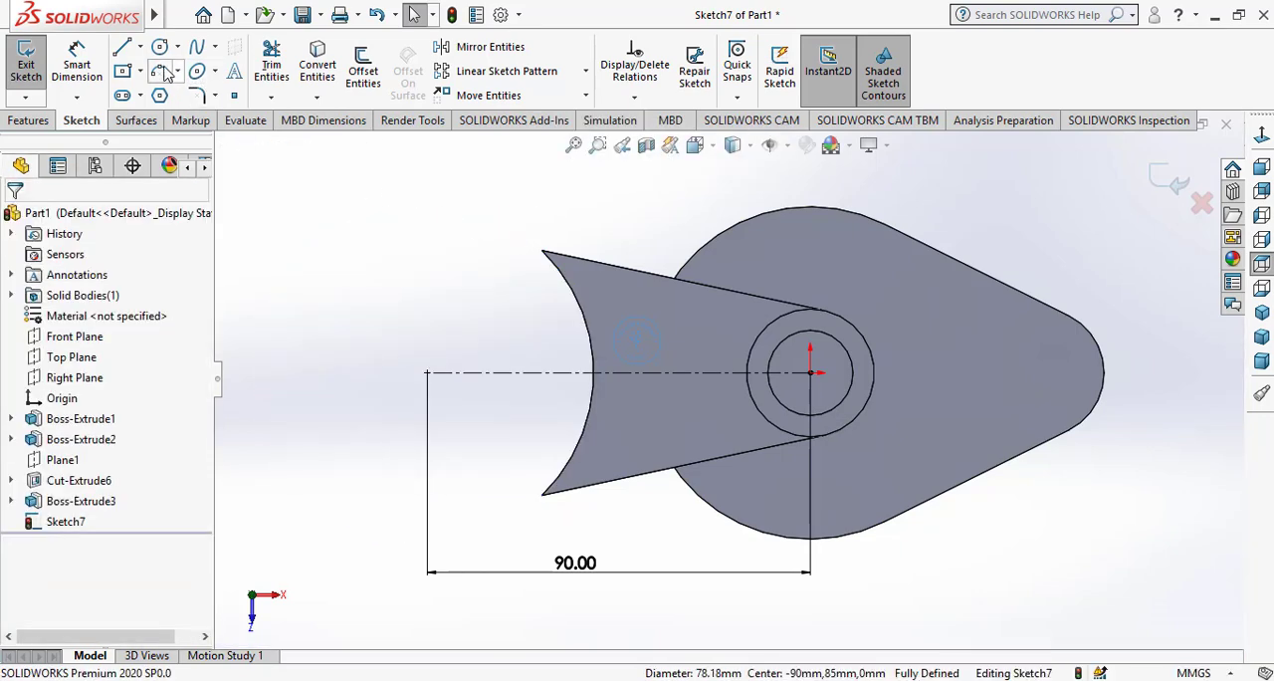
{"action": "left_click", "coordinate": [428, 372]}
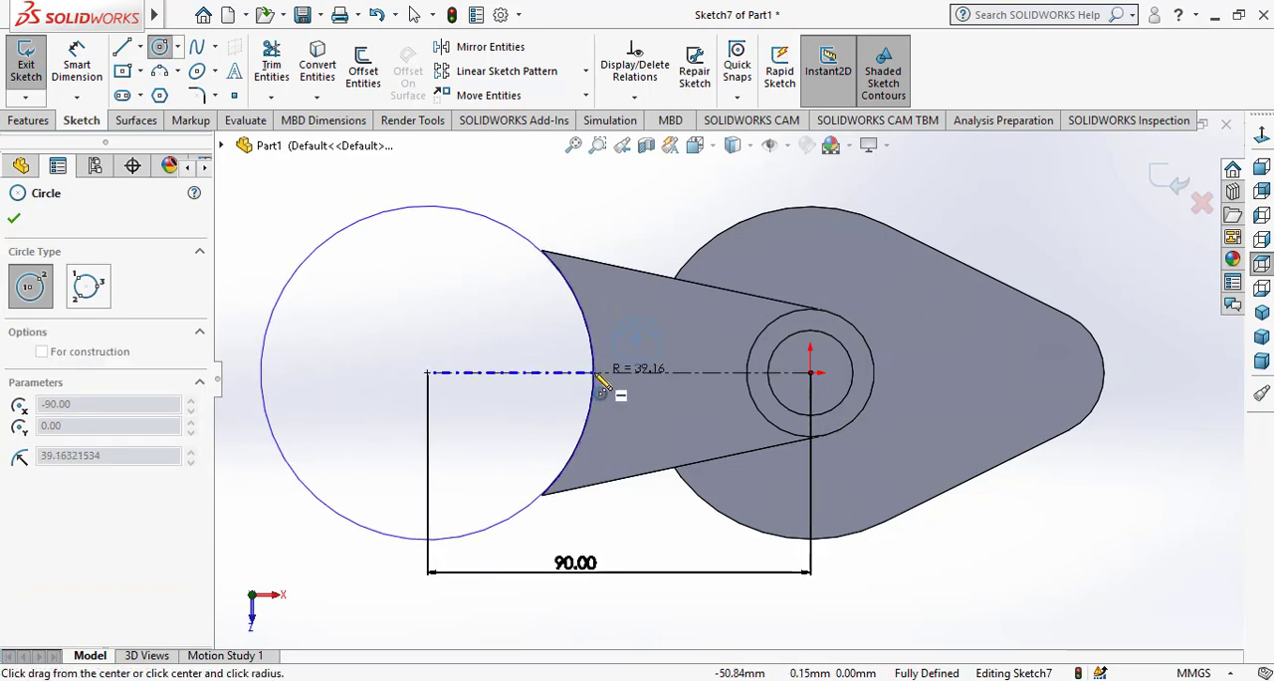
{"action": "left_click", "coordinate": [609, 386]}
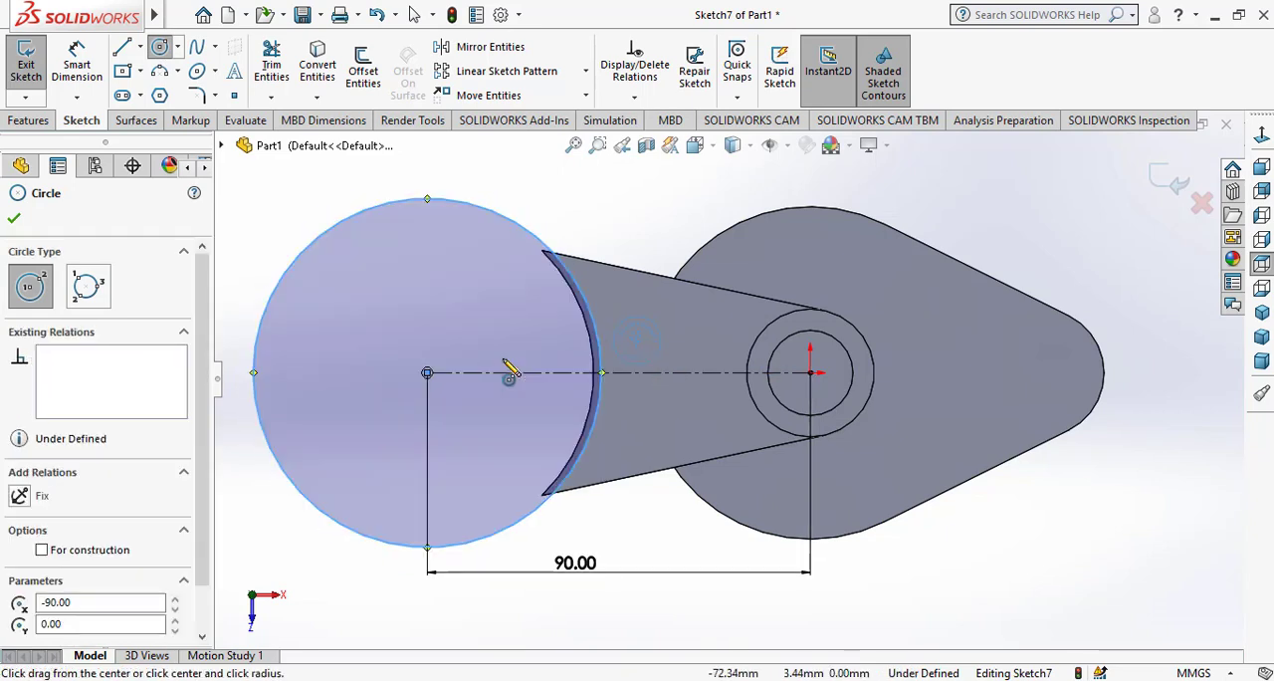
{"action": "right_click", "coordinate": [480, 356]}
{"action": "left_click", "coordinate": [508, 353]}
Dimension the end circle's diameter as 40 mm
{"action": "left_click", "coordinate": [77, 65]}
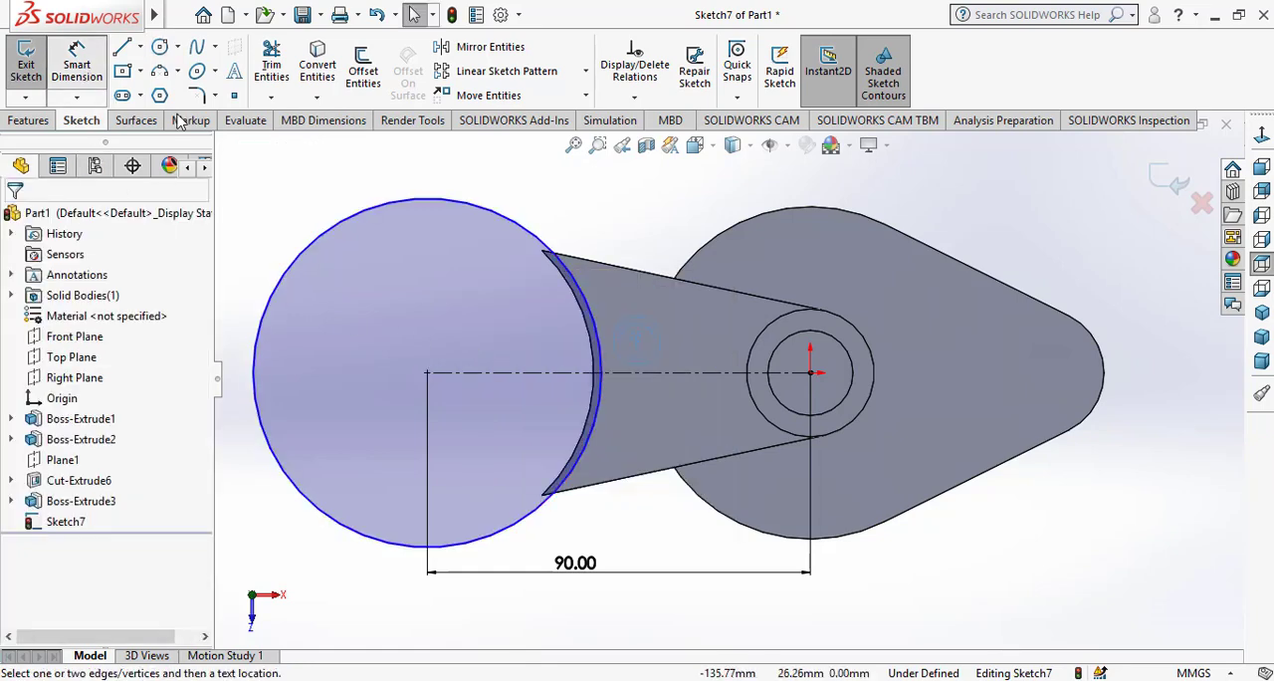
{"action": "left_click", "coordinate": [491, 212]}
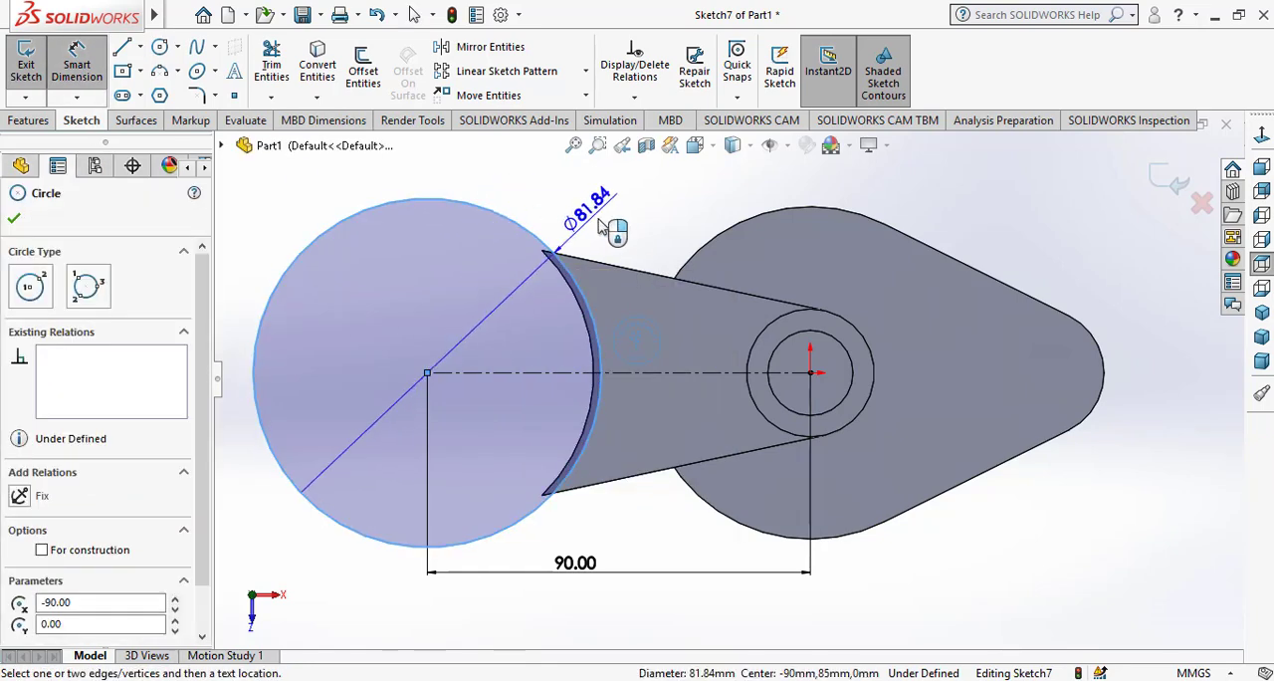
{"action": "left_click", "coordinate": [614, 229]}
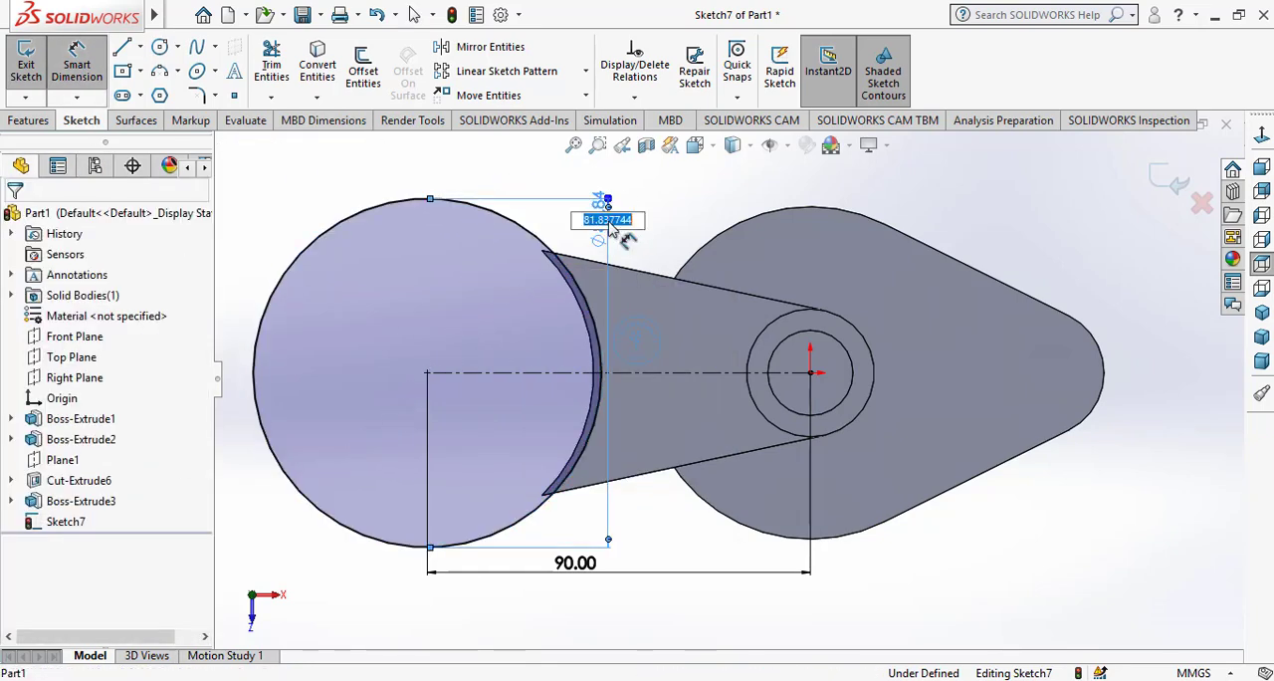
{"action": "type", "text": "40"}
{"action": "key", "text": "Return"}
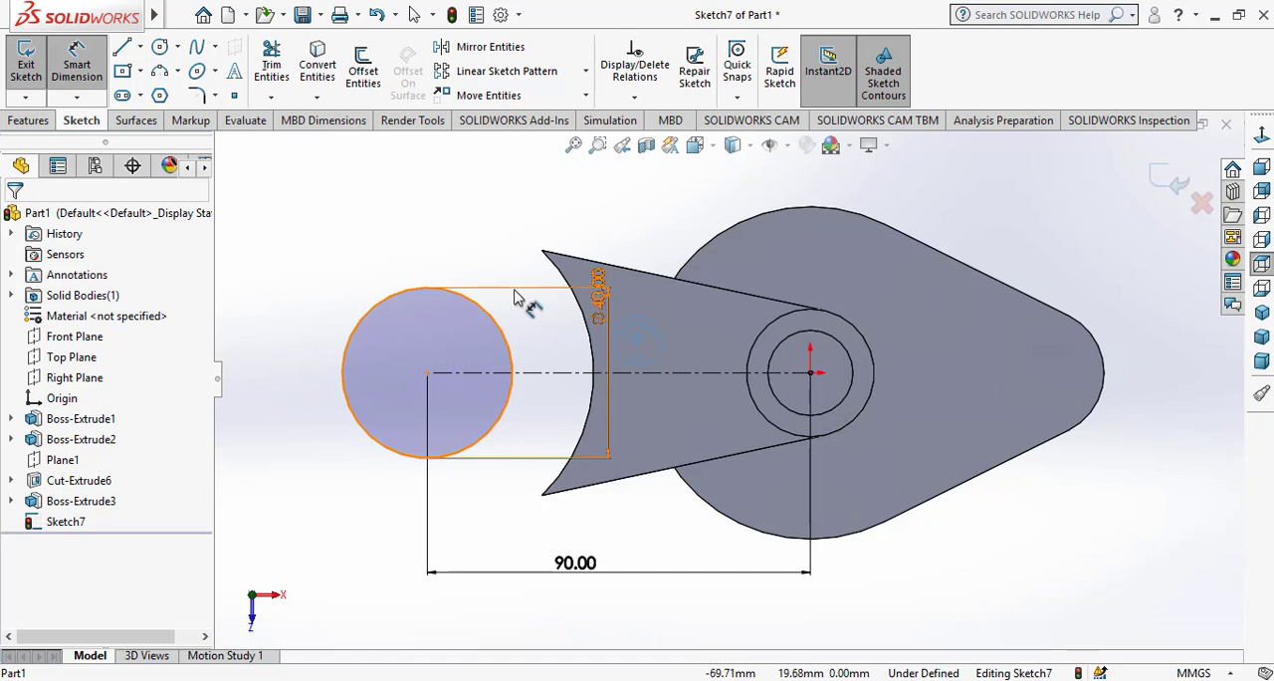
Display the end circle's dimension as a radius and set it to 40 mm
{"action": "left_click", "coordinate": [597, 291]}
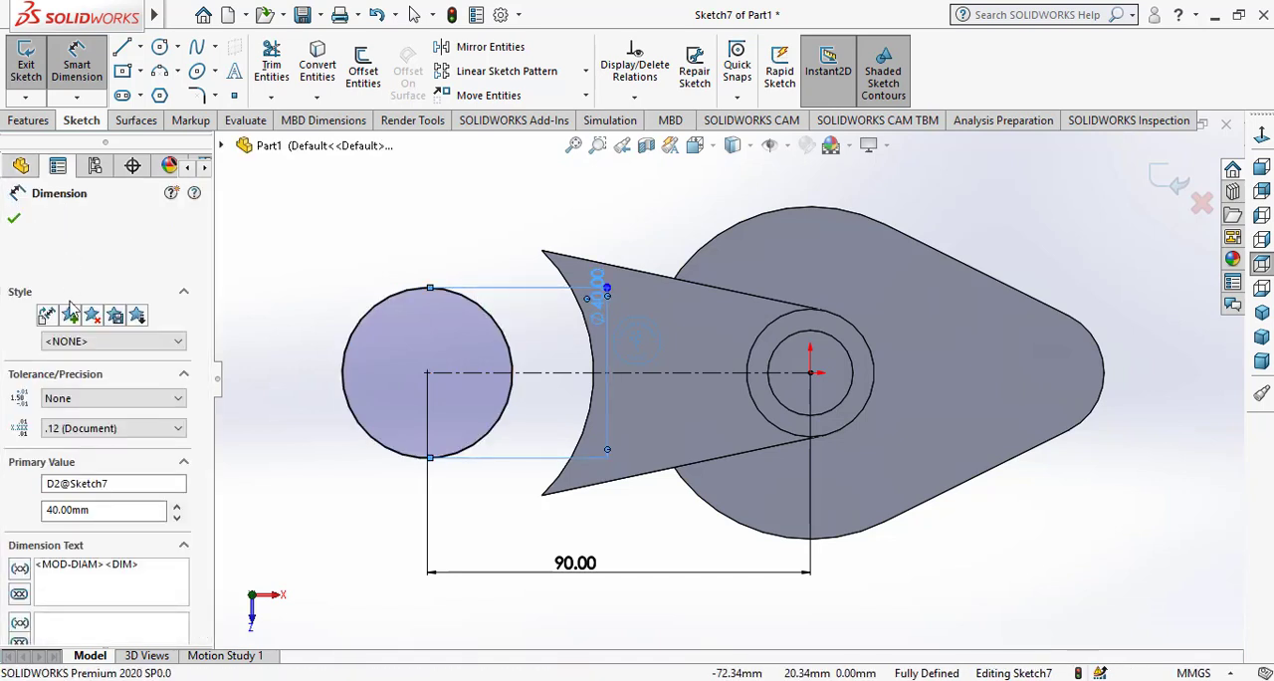
{"action": "left_click", "coordinate": [61, 252]}
{"action": "left_click", "coordinate": [52, 373]}
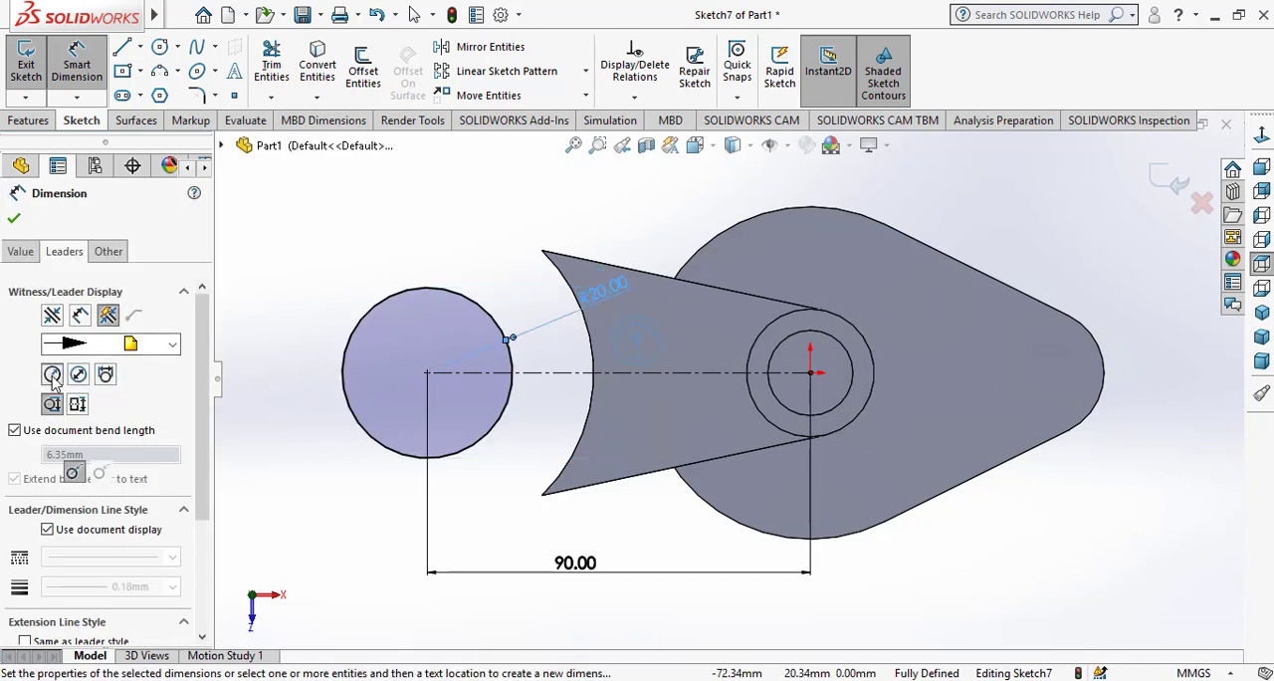
{"action": "double_click", "coordinate": [614, 296]}
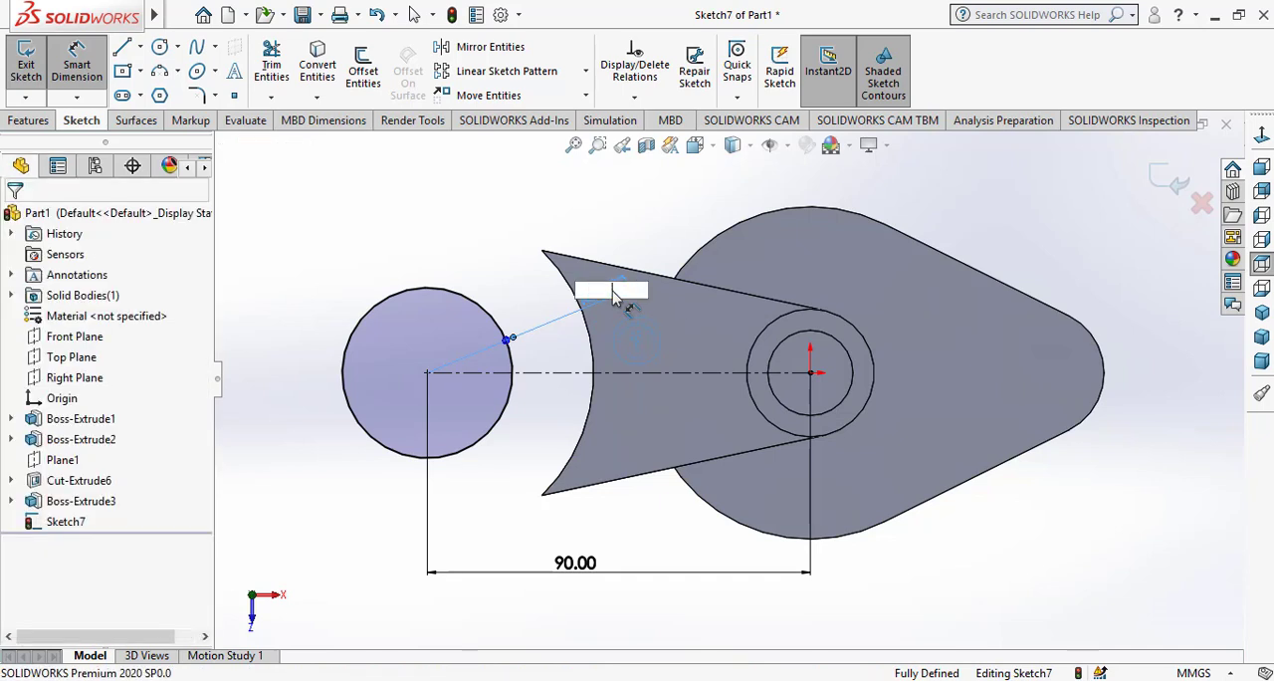
{"action": "type", "text": "40"}
{"action": "key", "text": "Return"}
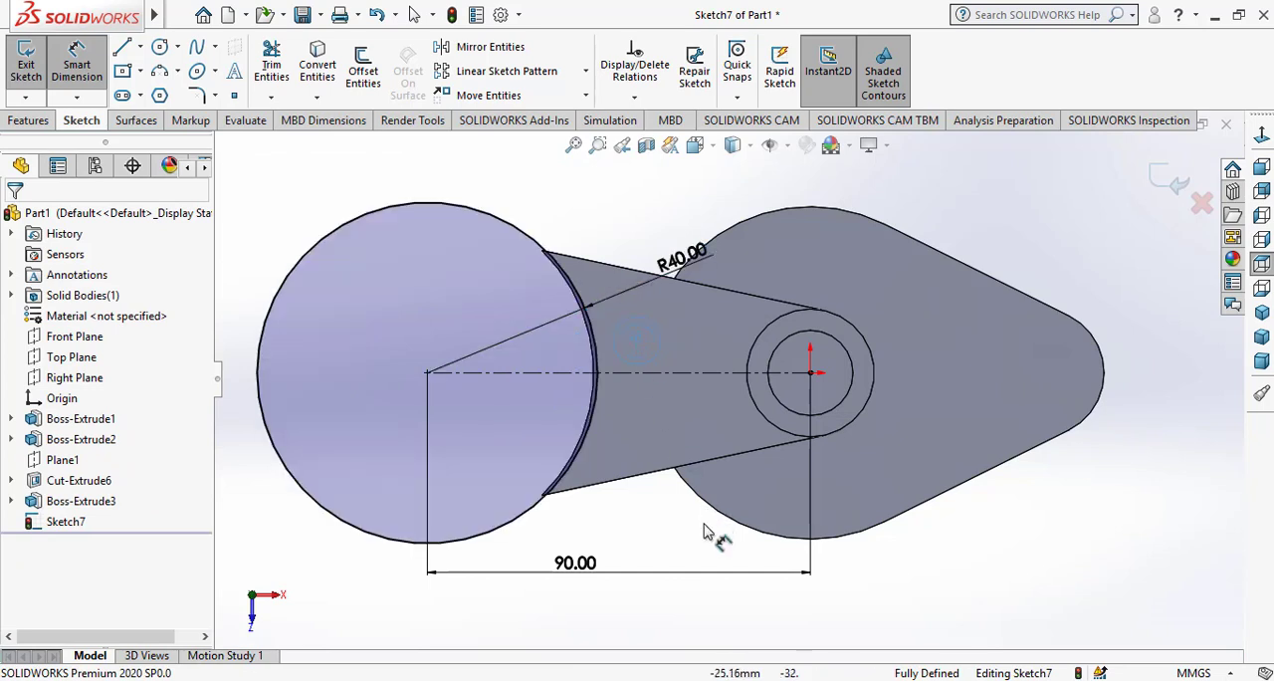
{"action": "right_click", "coordinate": [631, 527]}
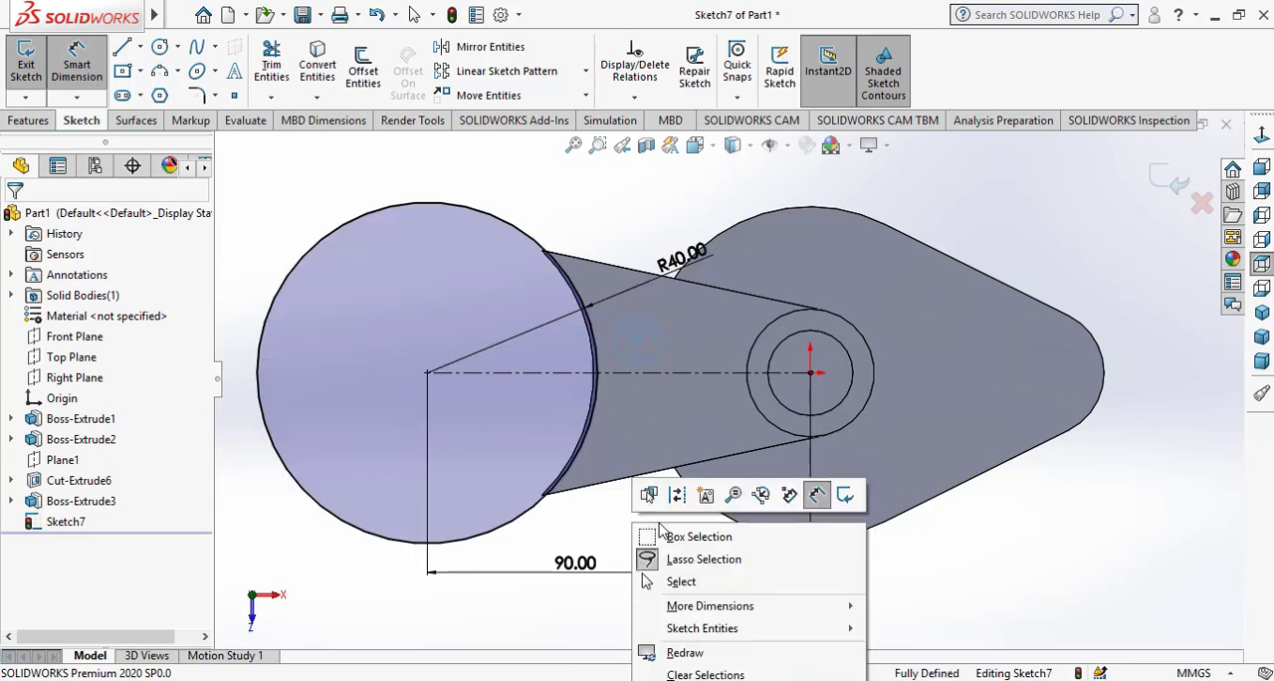
{"action": "left_click", "coordinate": [665, 580]}
Sketch a concentric circle of about 31 mm radius inside the R40 circle
{"action": "left_click", "coordinate": [159, 50]}
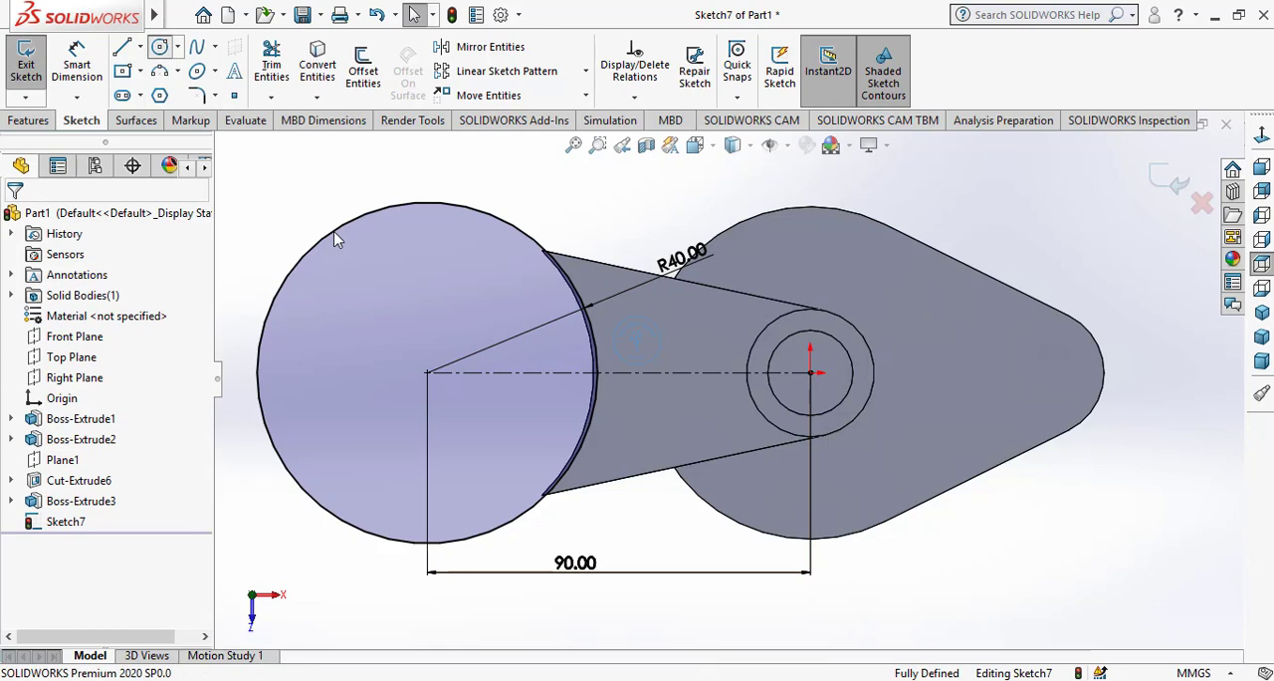
{"action": "left_click", "coordinate": [428, 372]}
{"action": "left_click", "coordinate": [537, 485]}
{"action": "right_click", "coordinate": [527, 407]}
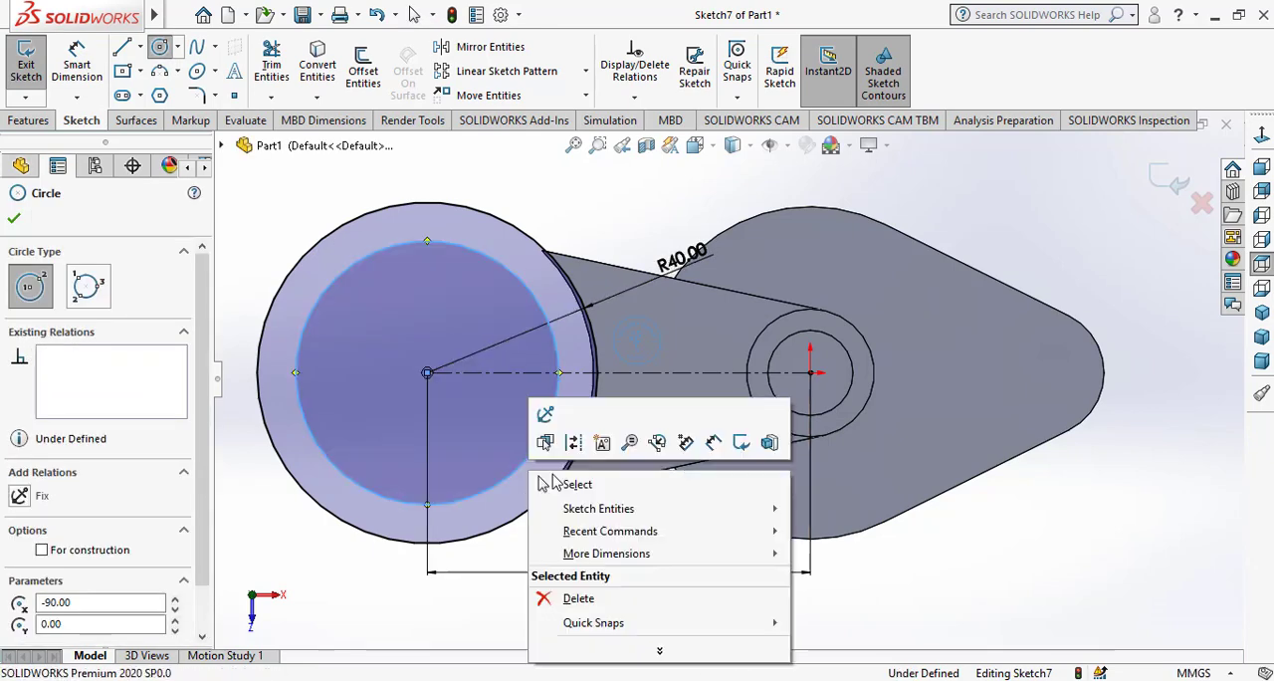
{"action": "left_click", "coordinate": [558, 484]}
Dimension the inner circle's diameter as 60 mm
{"action": "left_click", "coordinate": [77, 60]}
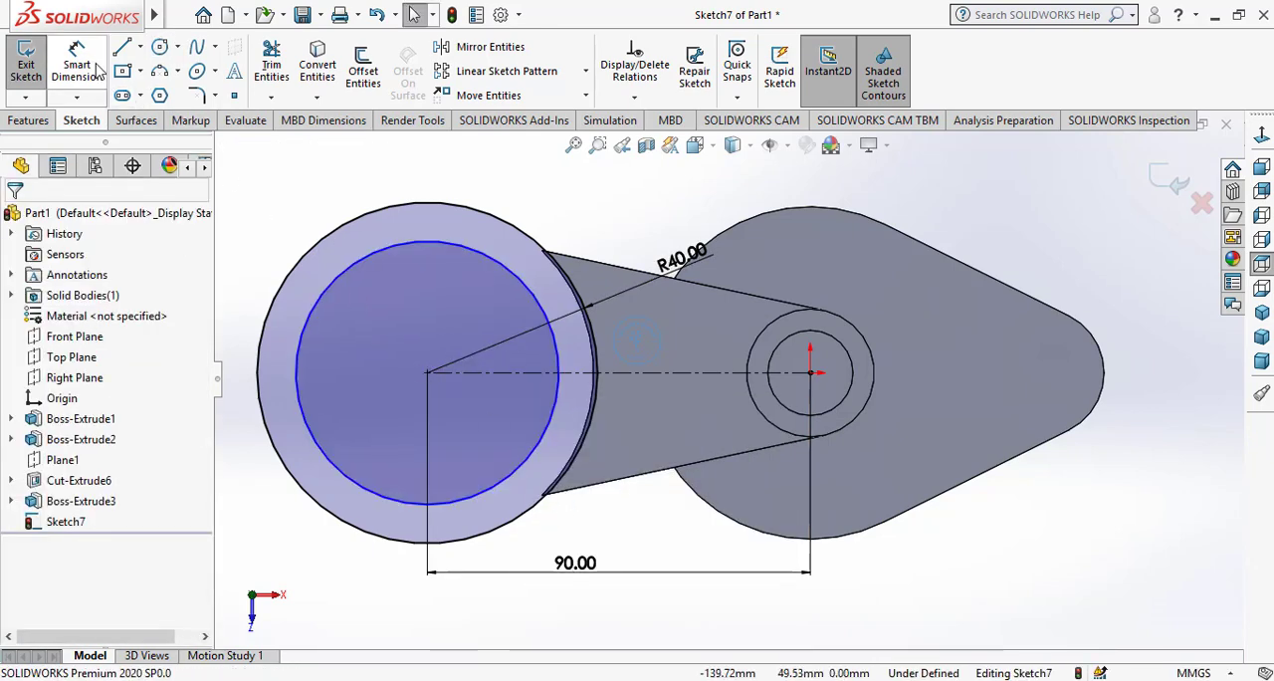
{"action": "left_click", "coordinate": [485, 262]}
{"action": "left_click", "coordinate": [586, 227]}
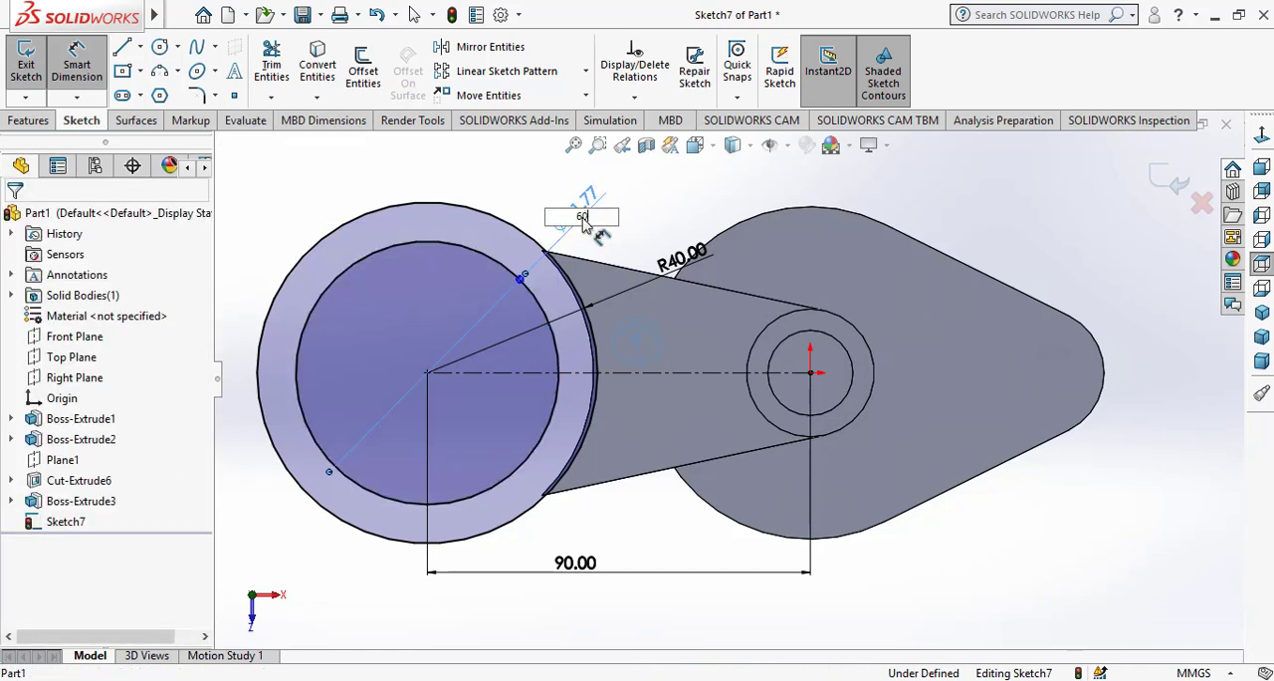
{"action": "key", "text": "Return"}
{"action": "right_click", "coordinate": [674, 225]}
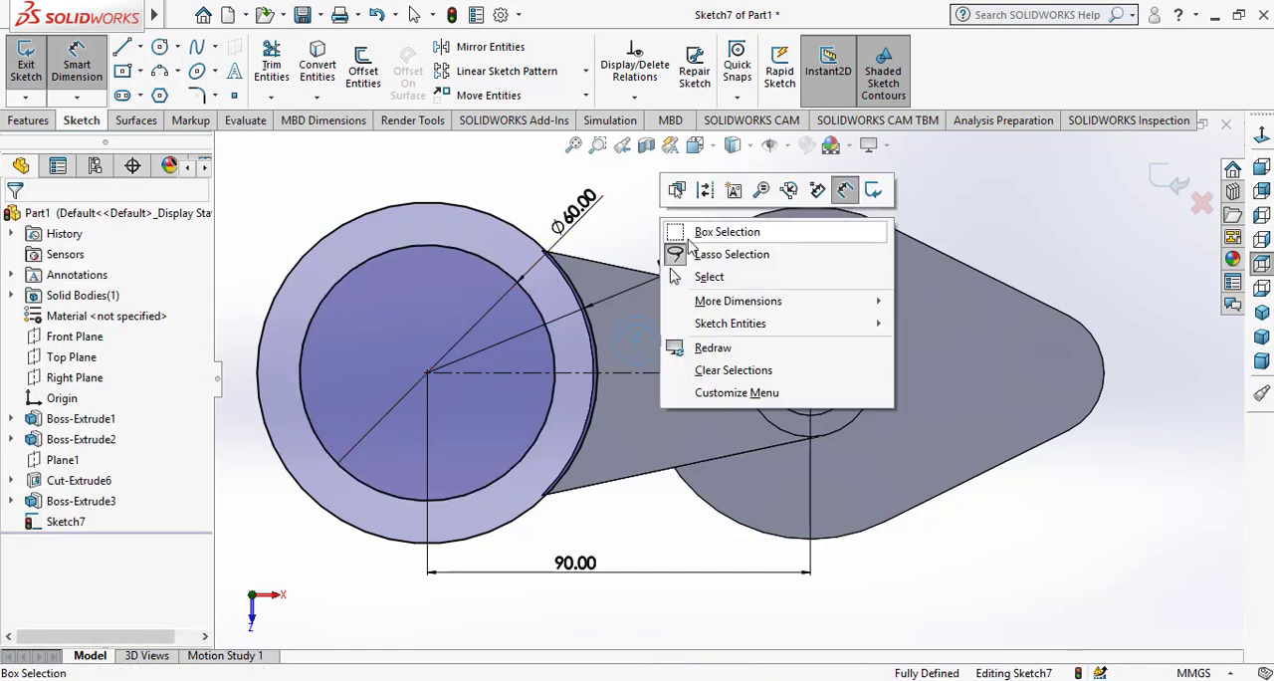
{"action": "left_click", "coordinate": [677, 277]}
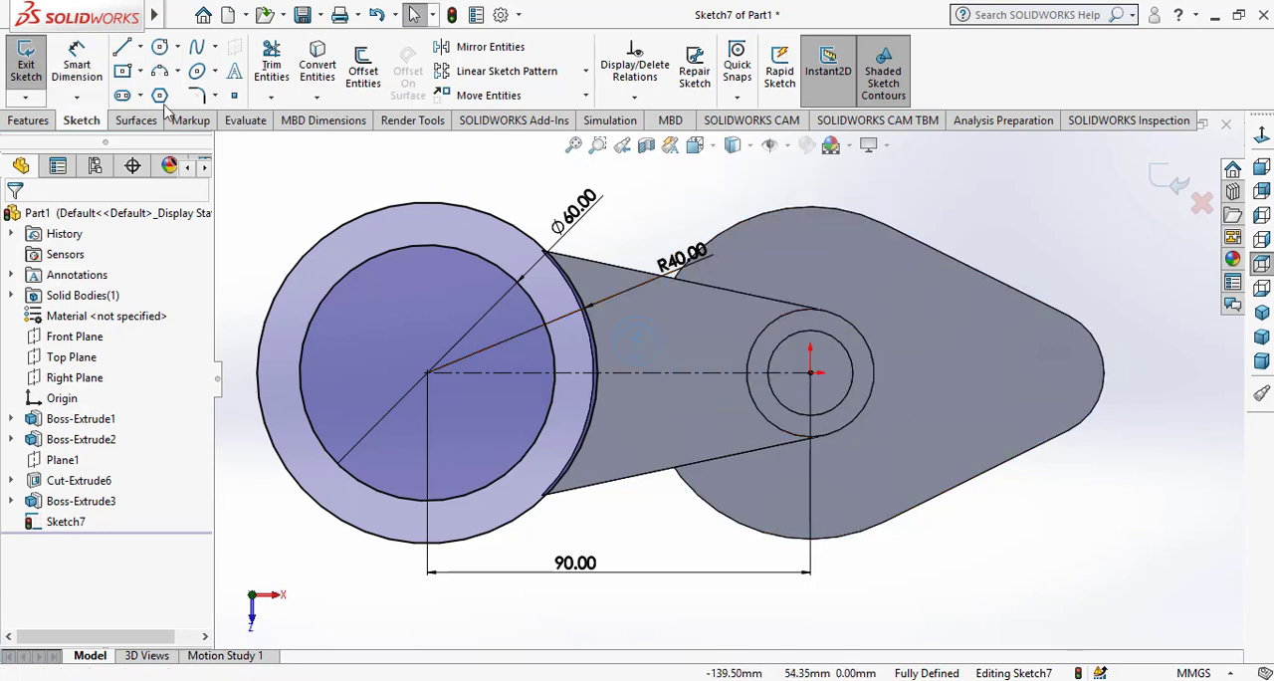
Draw two vertical 10 mm lines joining the inner and outer circles at their upper and lower quadrant points
{"action": "left_click", "coordinate": [124, 50]}
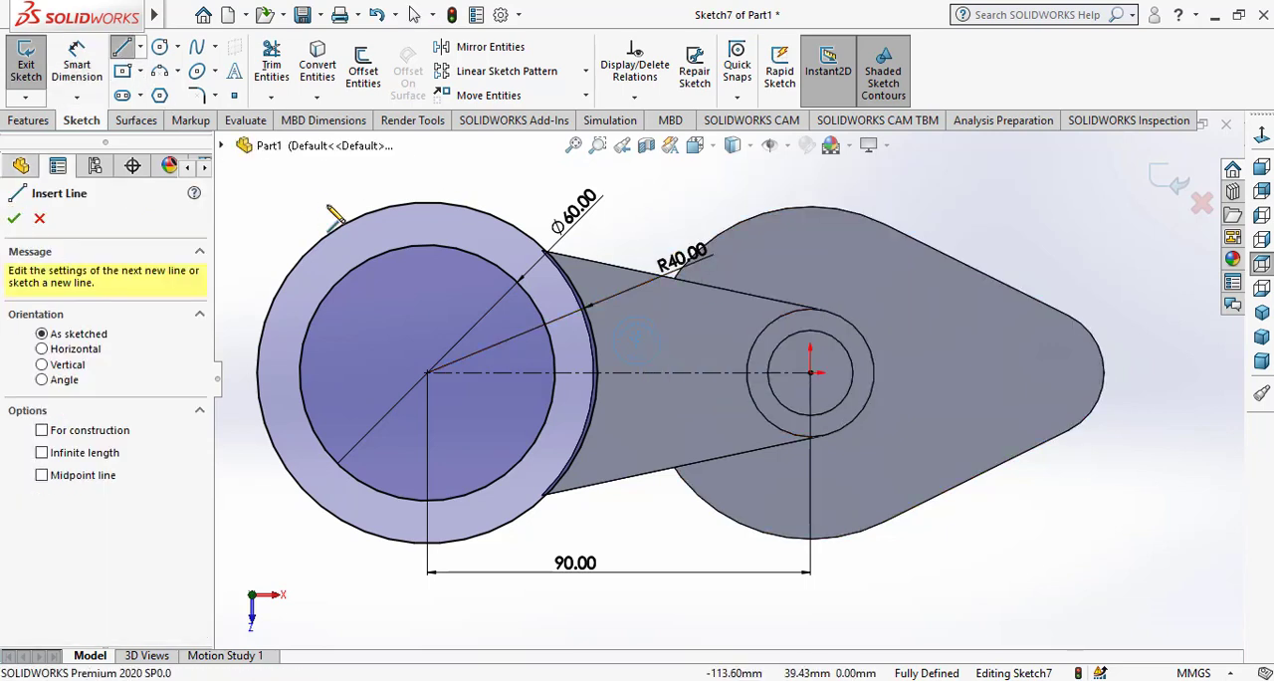
{"action": "left_click", "coordinate": [428, 244]}
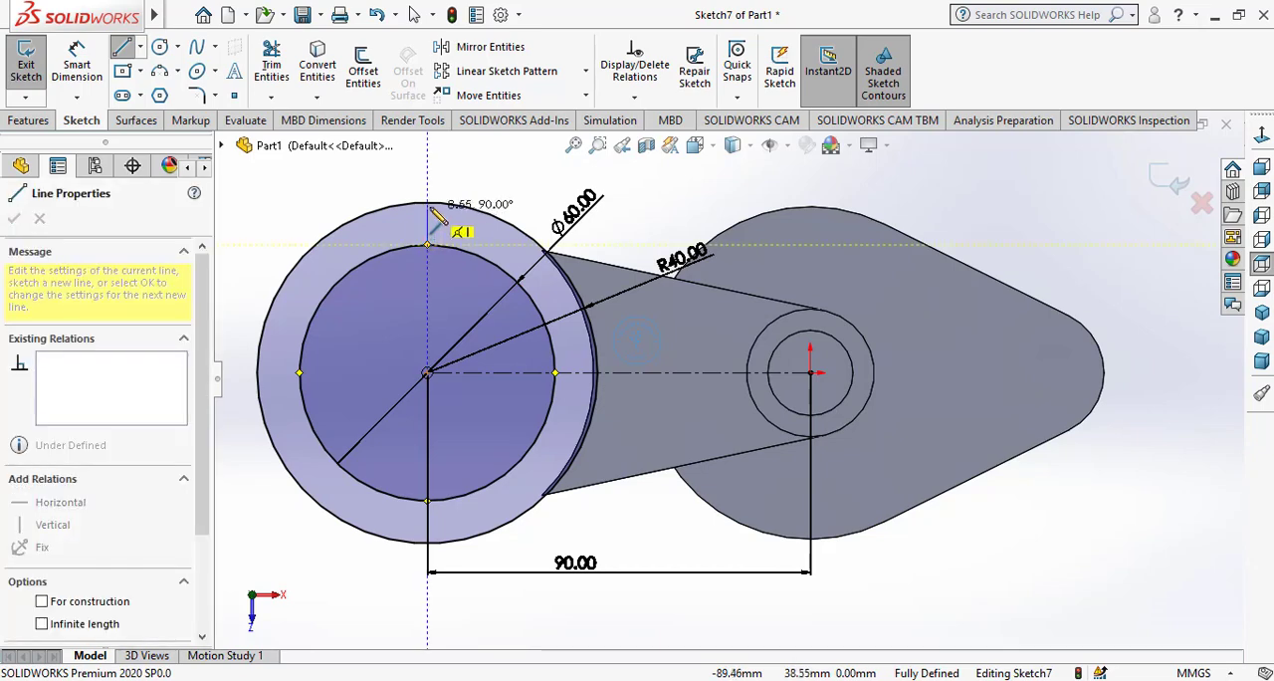
{"action": "left_click", "coordinate": [428, 202]}
{"action": "right_click", "coordinate": [503, 189]}
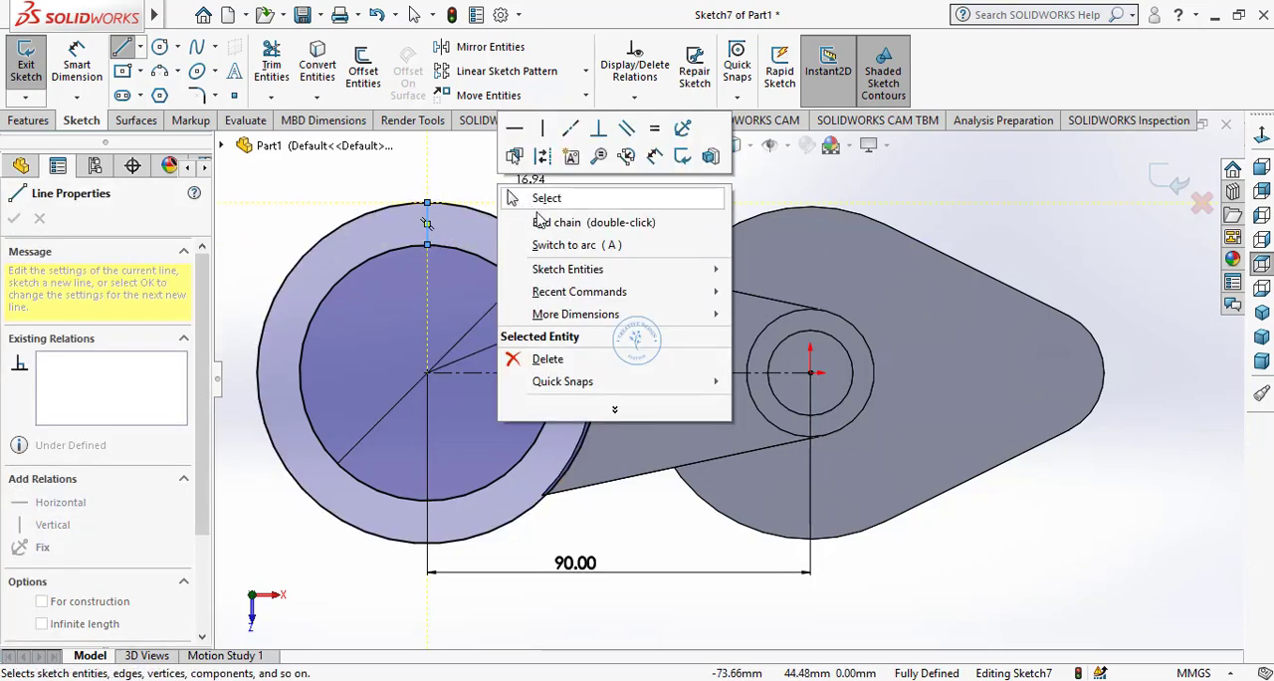
{"action": "left_click", "coordinate": [587, 222]}
{"action": "key", "text": "Escape"}
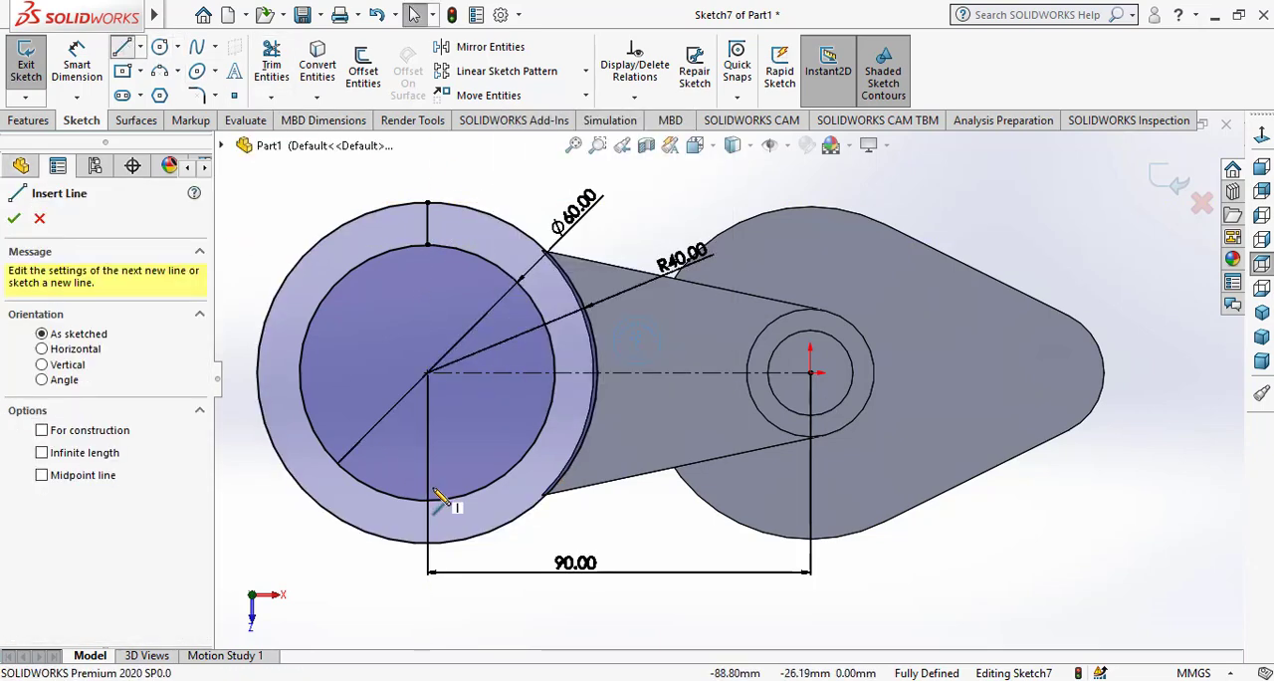
{"action": "left_click", "coordinate": [428, 500]}
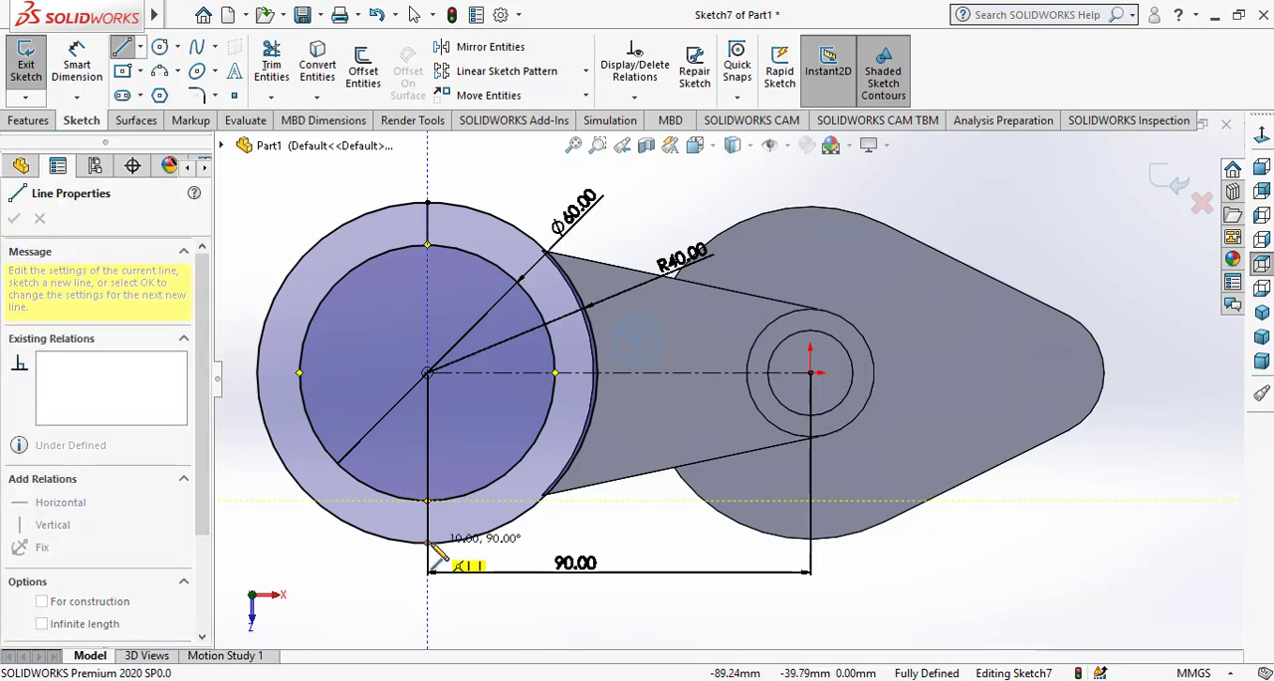
{"action": "left_click", "coordinate": [428, 542]}
{"action": "right_click", "coordinate": [484, 486]}
{"action": "left_click", "coordinate": [526, 495]}
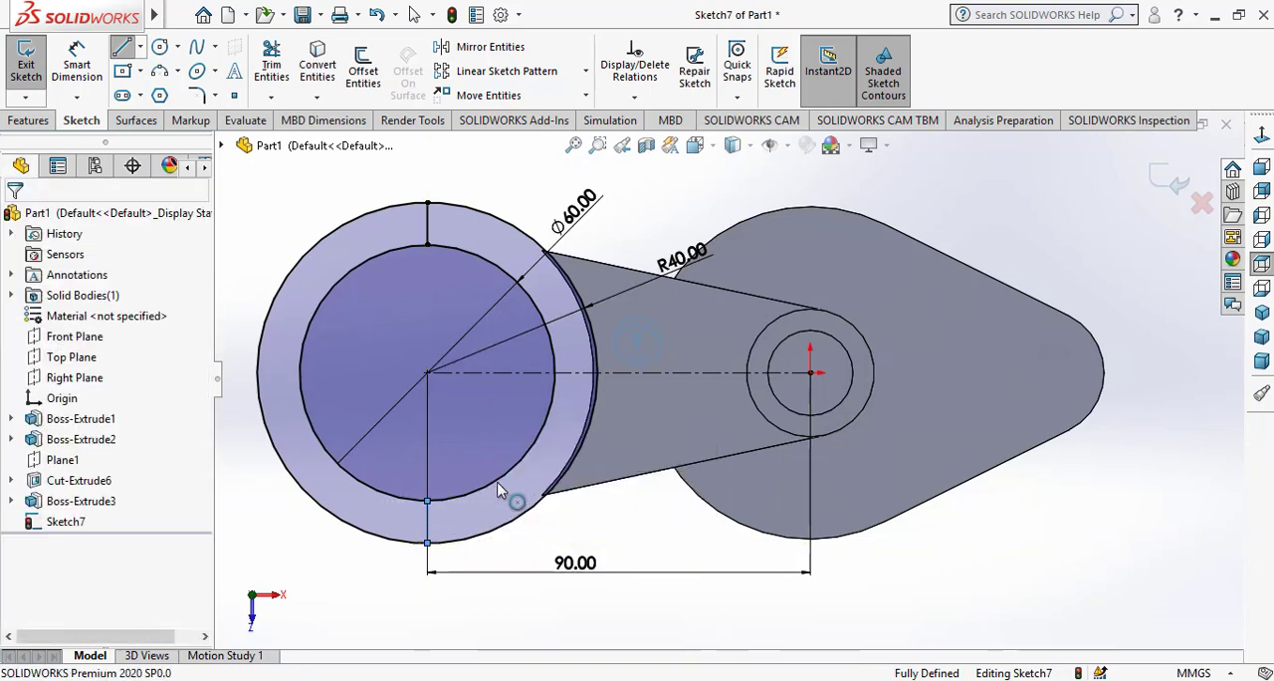
Trim away the halves of both circles facing away from the arm, leaving a half ring
{"action": "left_click", "coordinate": [271, 64]}
{"action": "mouse_move", "coordinate": [344, 306]}
{"action": "left_mouse_down"}
{"action": "mouse_move", "coordinate": [347, 364]}
{"action": "mouse_move", "coordinate": [298, 228]}
{"action": "mouse_move", "coordinate": [267, 341]}
{"action": "mouse_move", "coordinate": [376, 345]}
{"action": "left_mouse_up"}
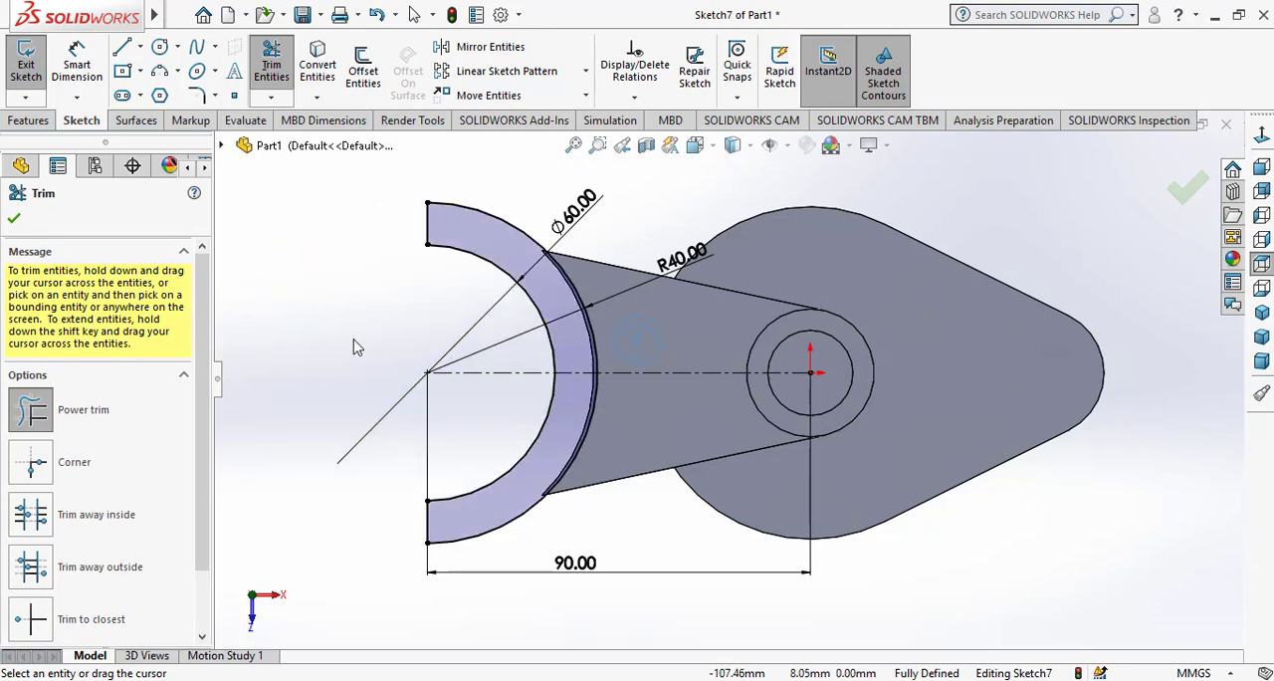
{"action": "right_click", "coordinate": [353, 343]}
{"action": "left_click", "coordinate": [382, 398]}
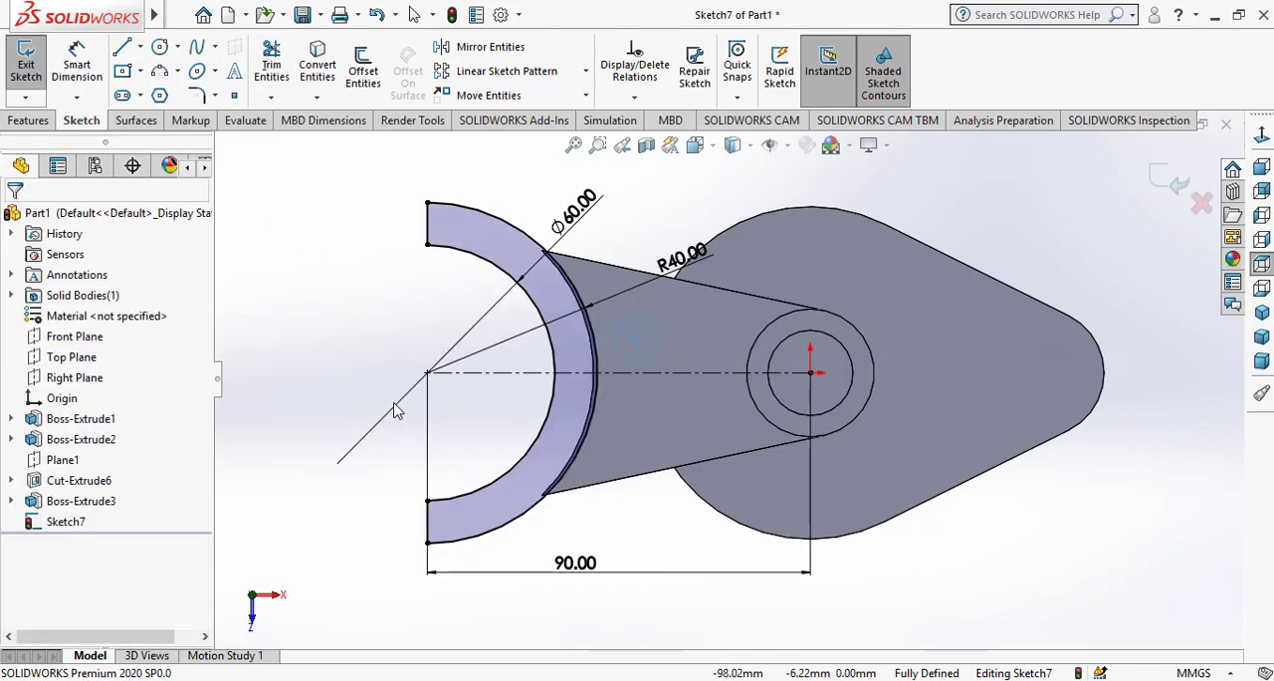
Extrude the half-ring profile 30 mm with a Mid Plane end condition, merged with the arm
{"action": "left_click", "coordinate": [29, 120]}
{"action": "left_click", "coordinate": [45, 68]}
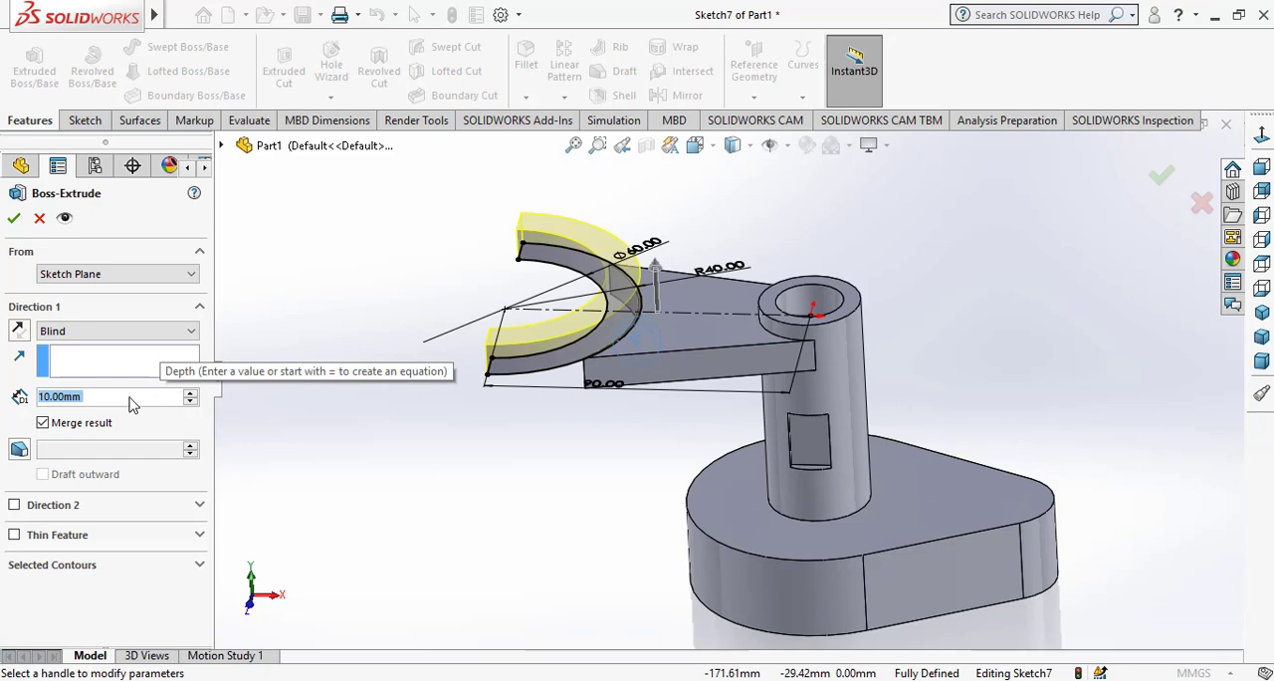
{"action": "type", "text": "0"}
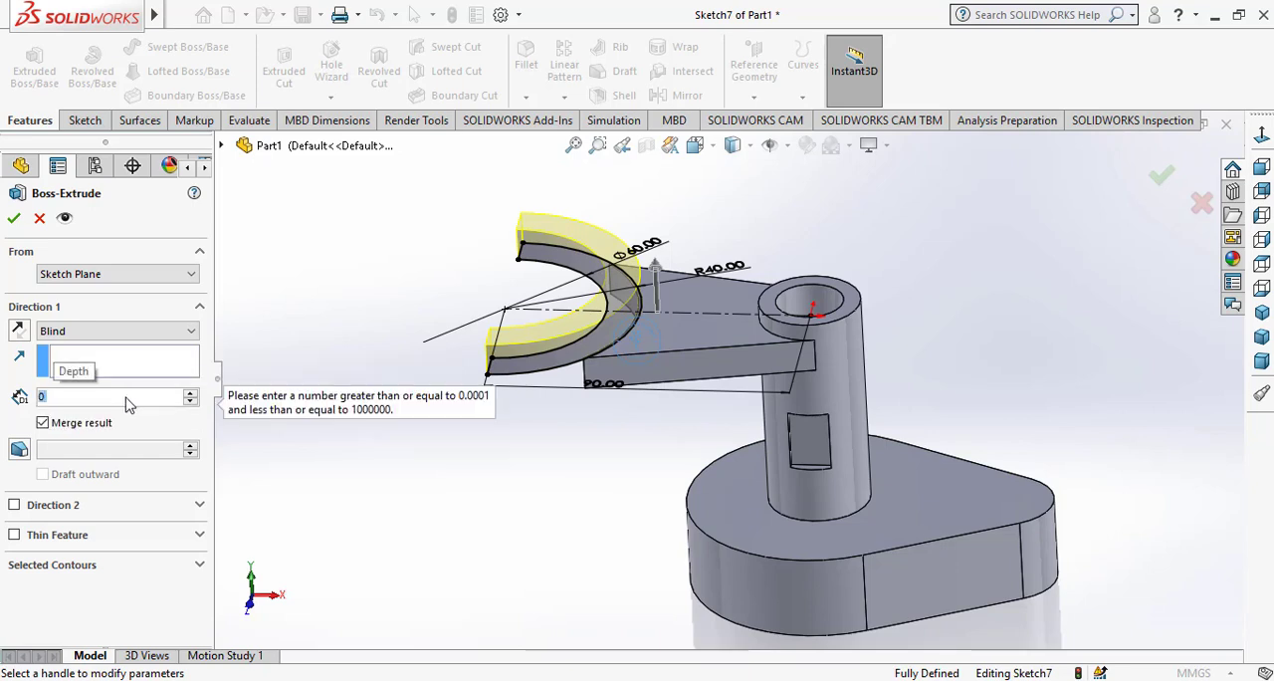
{"action": "type", "text": "030"}
{"action": "key", "text": "Return"}
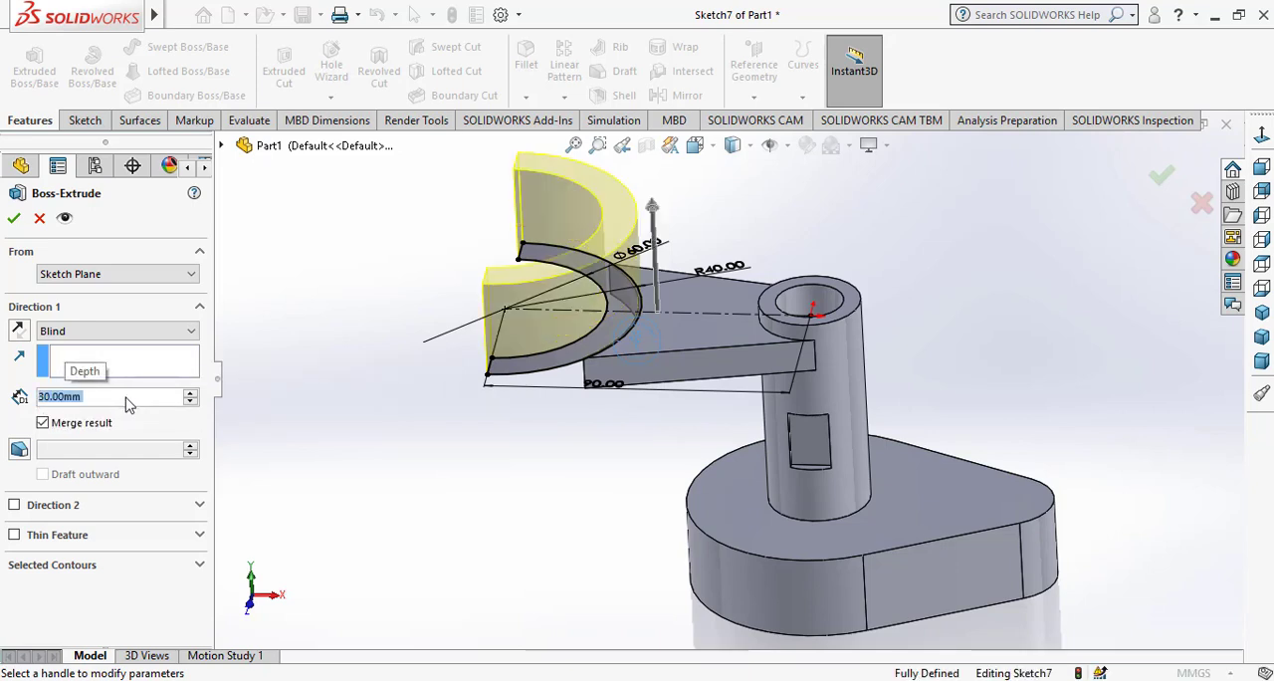
{"action": "left_click", "coordinate": [117, 331]}
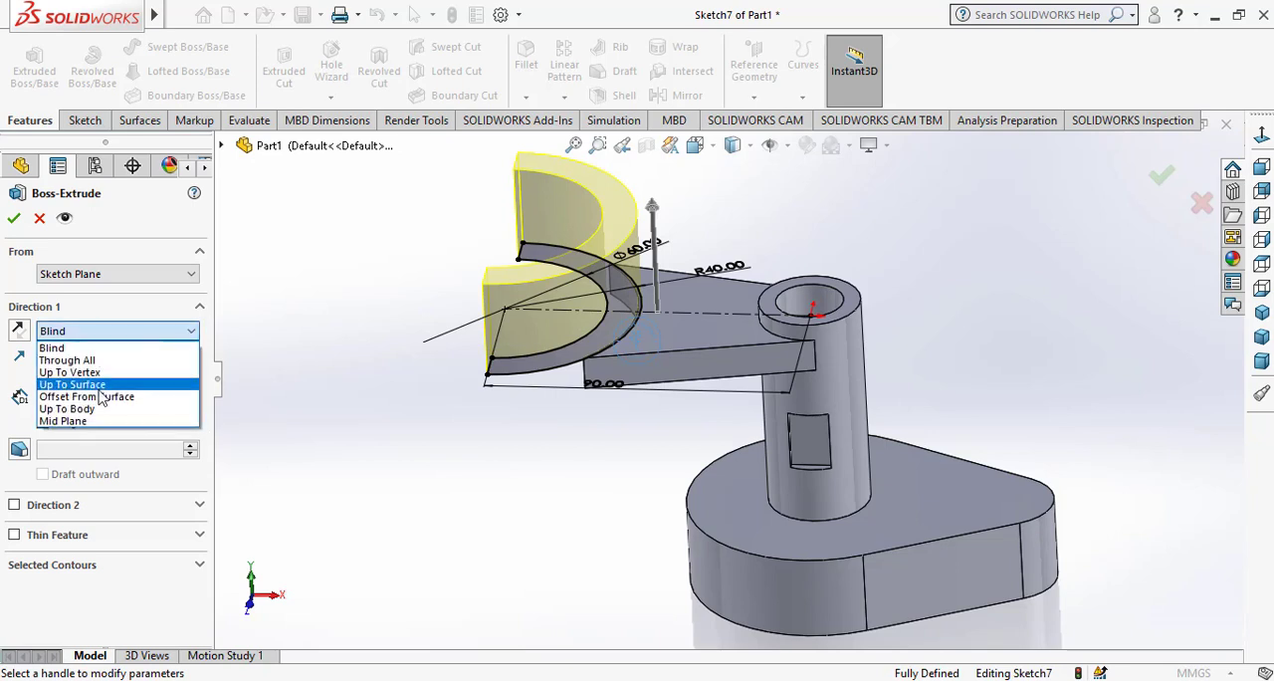
{"action": "left_click", "coordinate": [97, 425]}
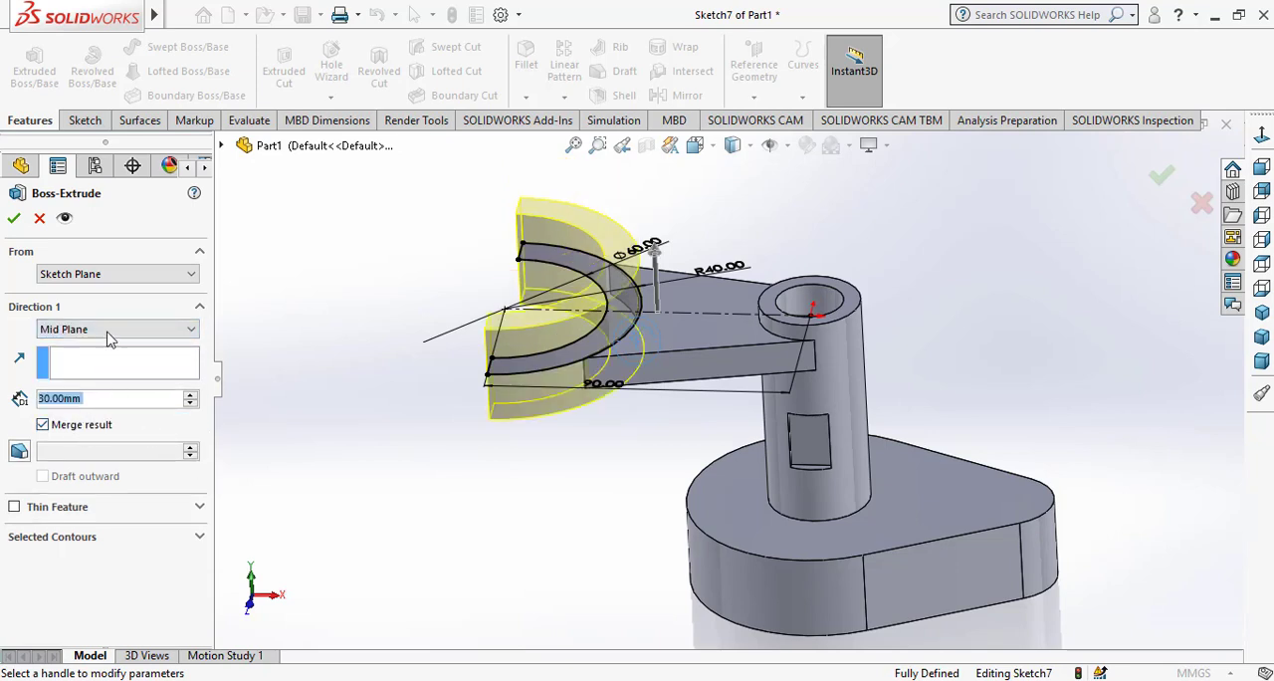
{"action": "left_click", "coordinate": [15, 220]}
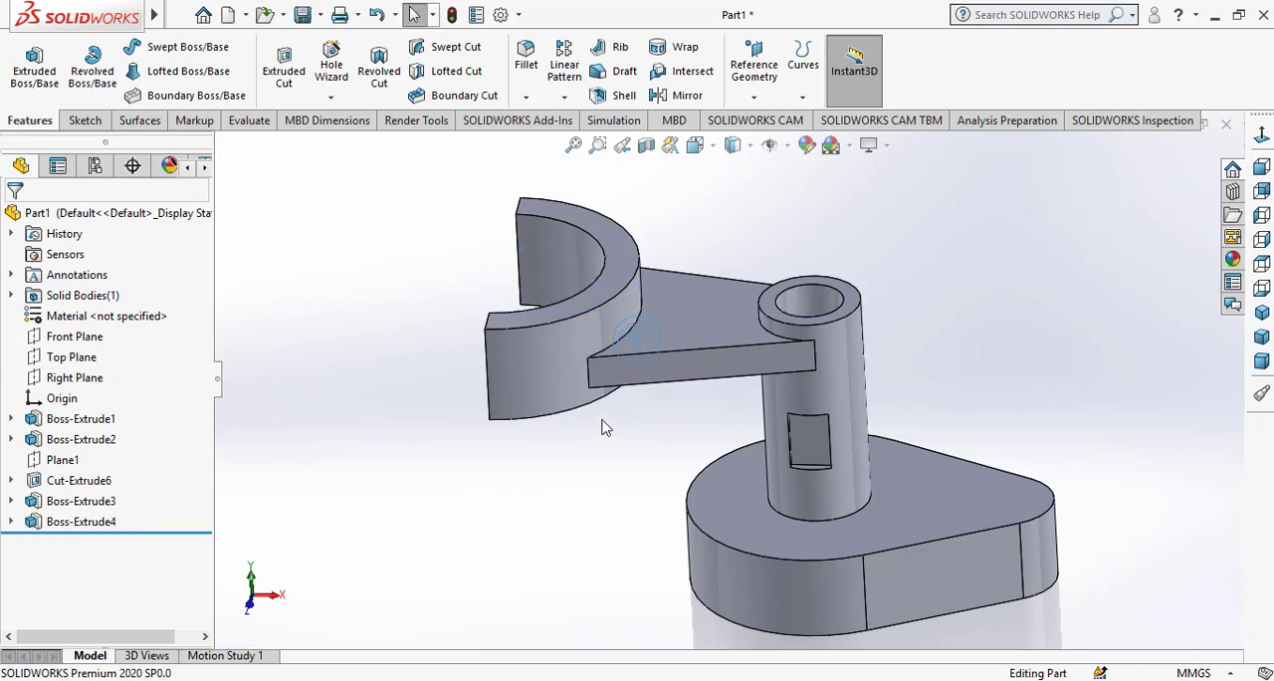
Start a sketch on the half ring's upper face and draw a horizontal construction line across its wall at the middle
{"action": "left_click", "coordinate": [627, 270]}
{"action": "left_click", "coordinate": [677, 212]}
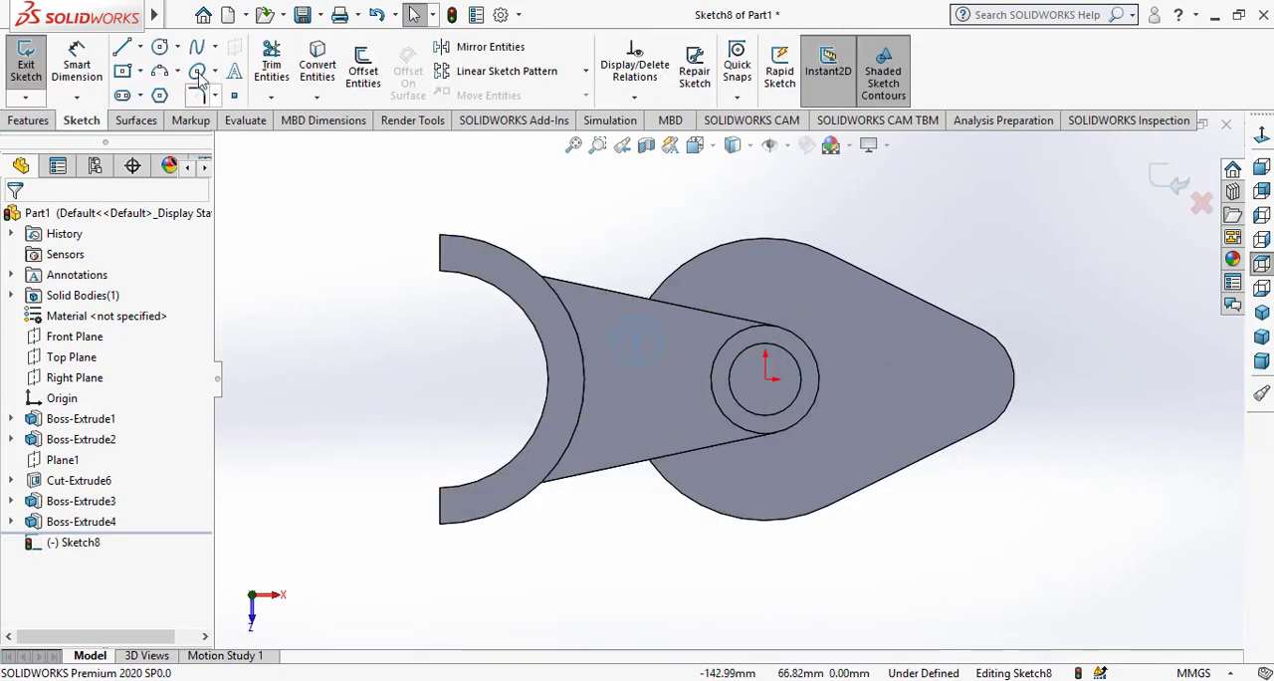
{"action": "left_click", "coordinate": [140, 47]}
{"action": "left_click", "coordinate": [164, 91]}
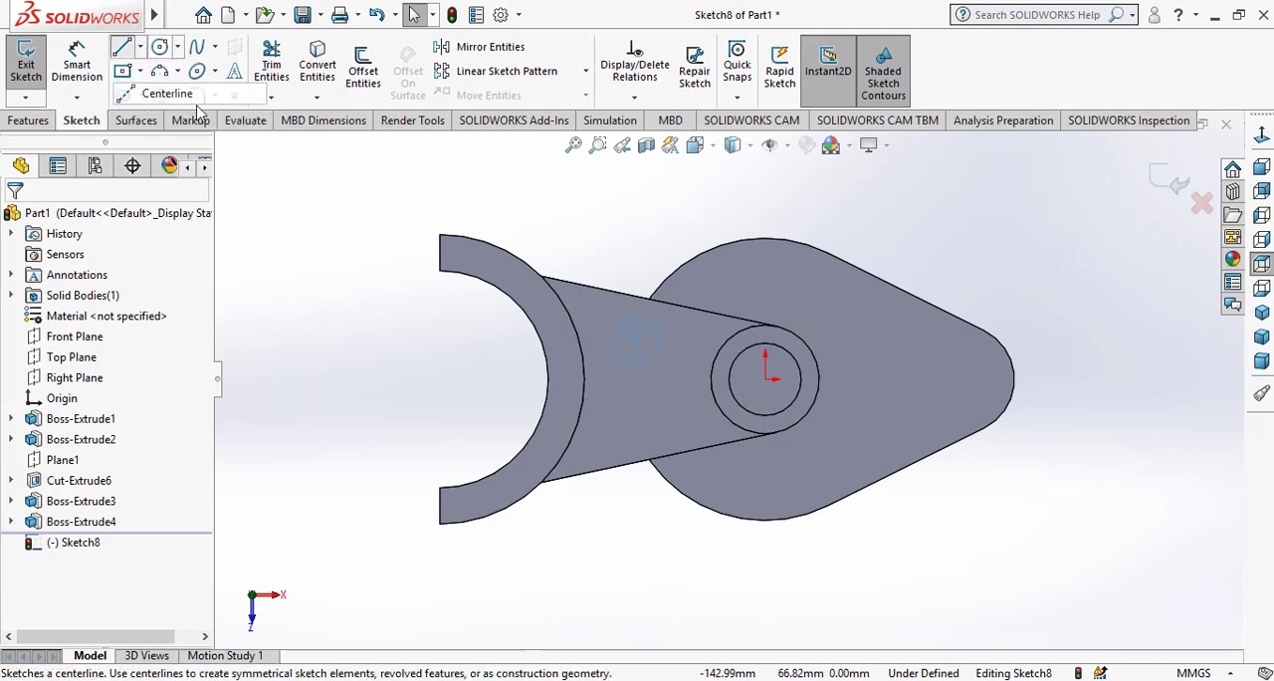
{"action": "left_click", "coordinate": [548, 379]}
{"action": "left_click", "coordinate": [585, 379]}
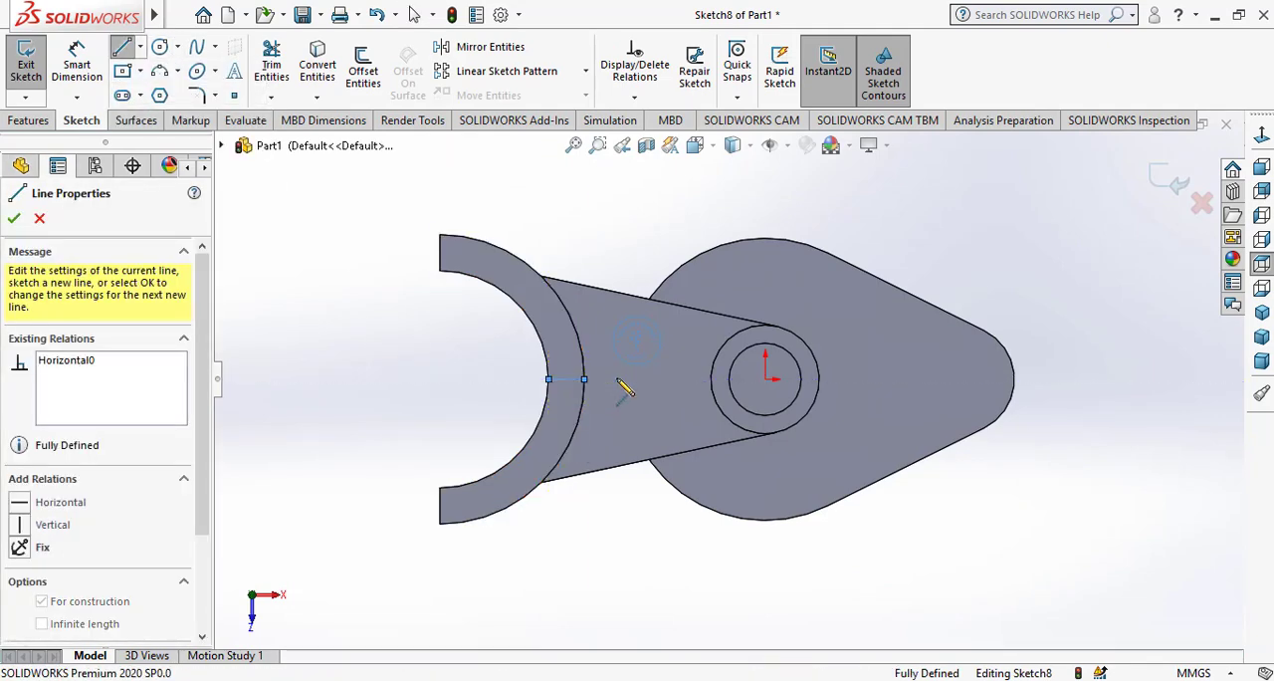
{"action": "right_click", "coordinate": [619, 376]}
{"action": "left_click", "coordinate": [659, 388]}
Offset the construction line 9 mm in both directions, with dimensions added
{"action": "left_click", "coordinate": [363, 65]}
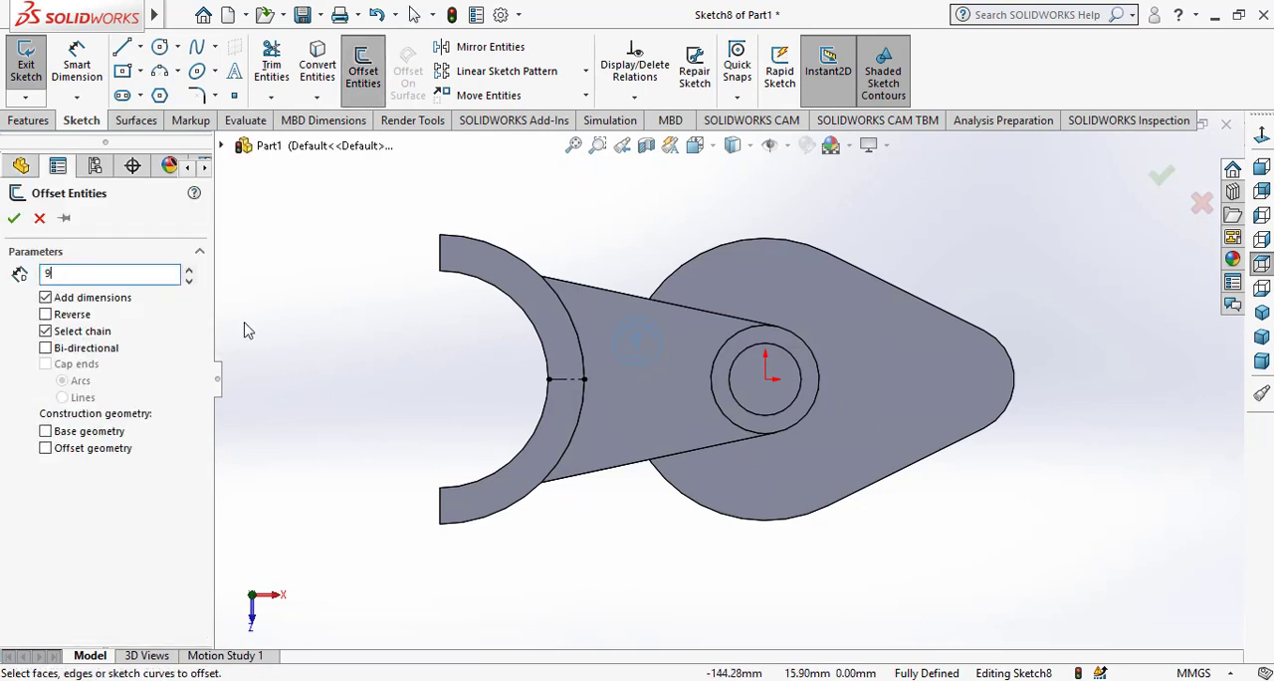
{"action": "left_click", "coordinate": [565, 379]}
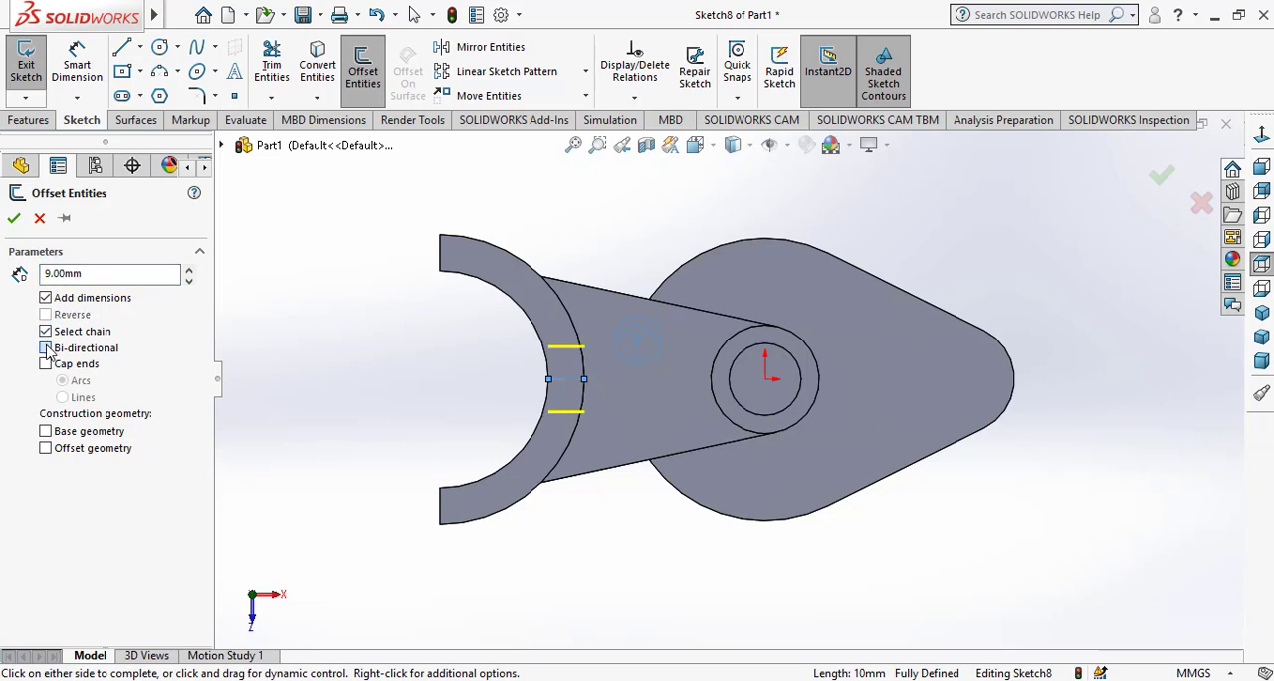
{"action": "left_click", "coordinate": [13, 219]}
Convert the ring's inner edge into a sketch arc and extend both offset lines to meet it
{"action": "scroll", "coordinate": [565, 379], "scroll_direction": "down", "scroll_amount": 3}
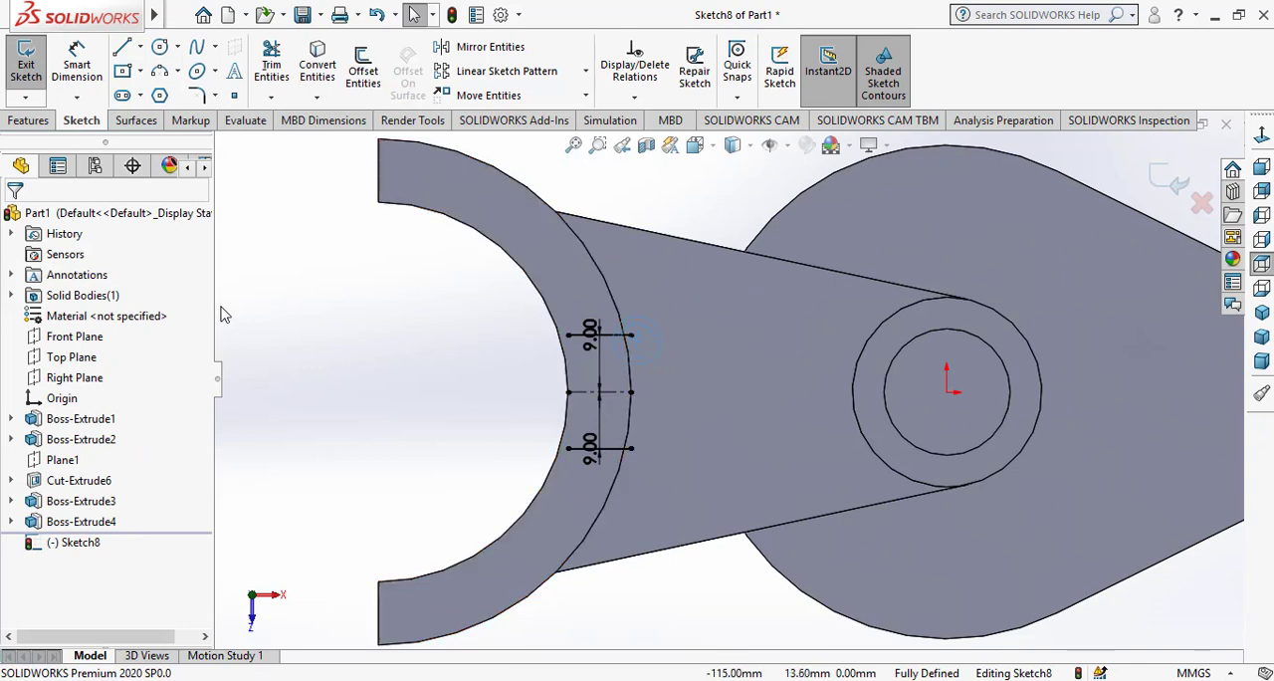
{"action": "left_click", "coordinate": [565, 369]}
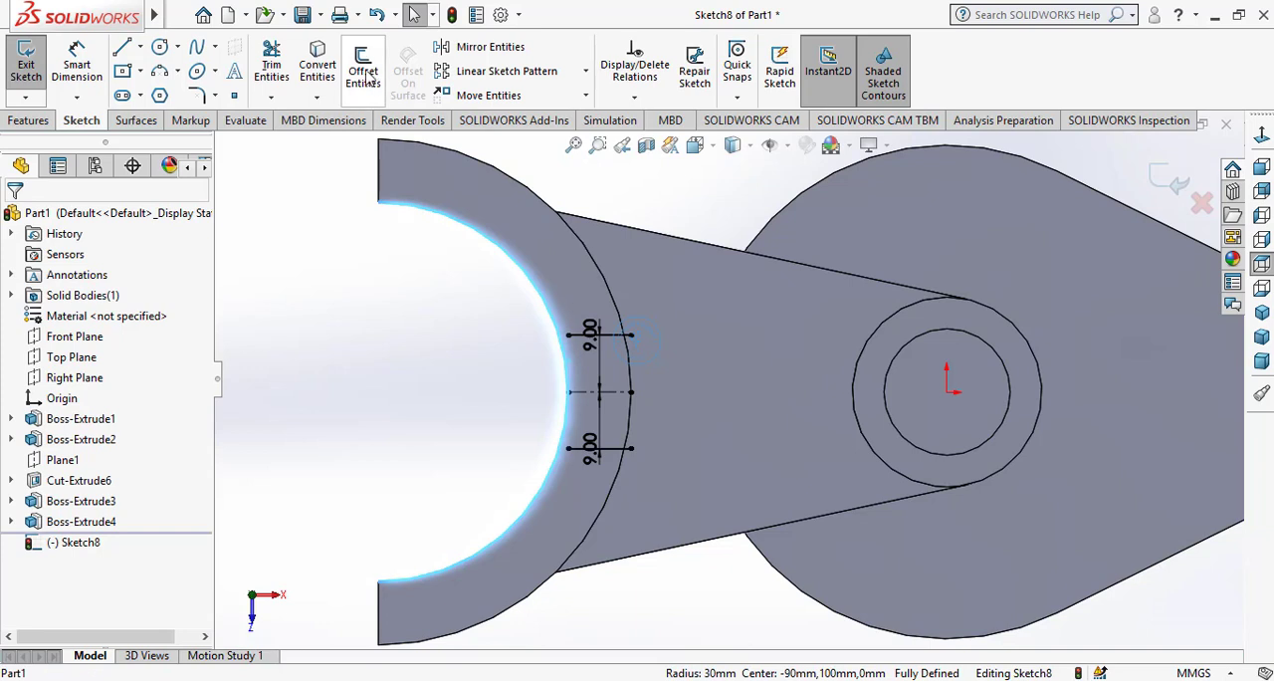
{"action": "left_click", "coordinate": [318, 65]}
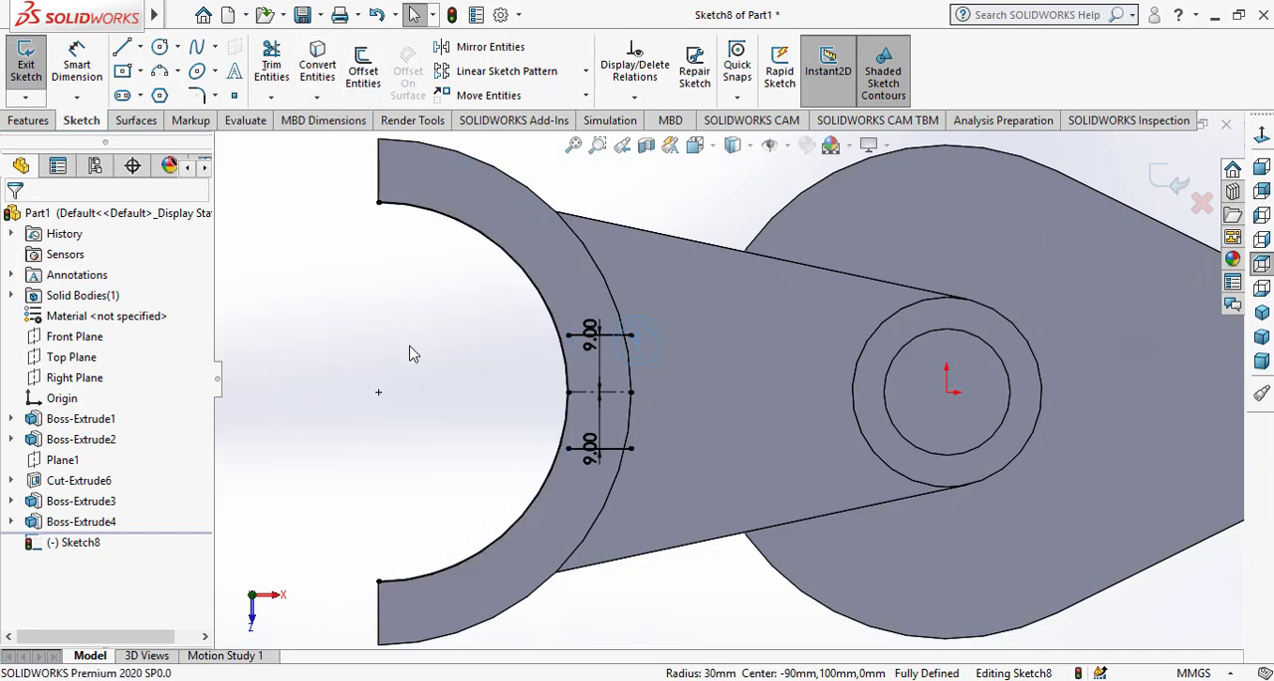
{"action": "left_click", "coordinate": [270, 97]}
{"action": "left_click", "coordinate": [313, 117]}
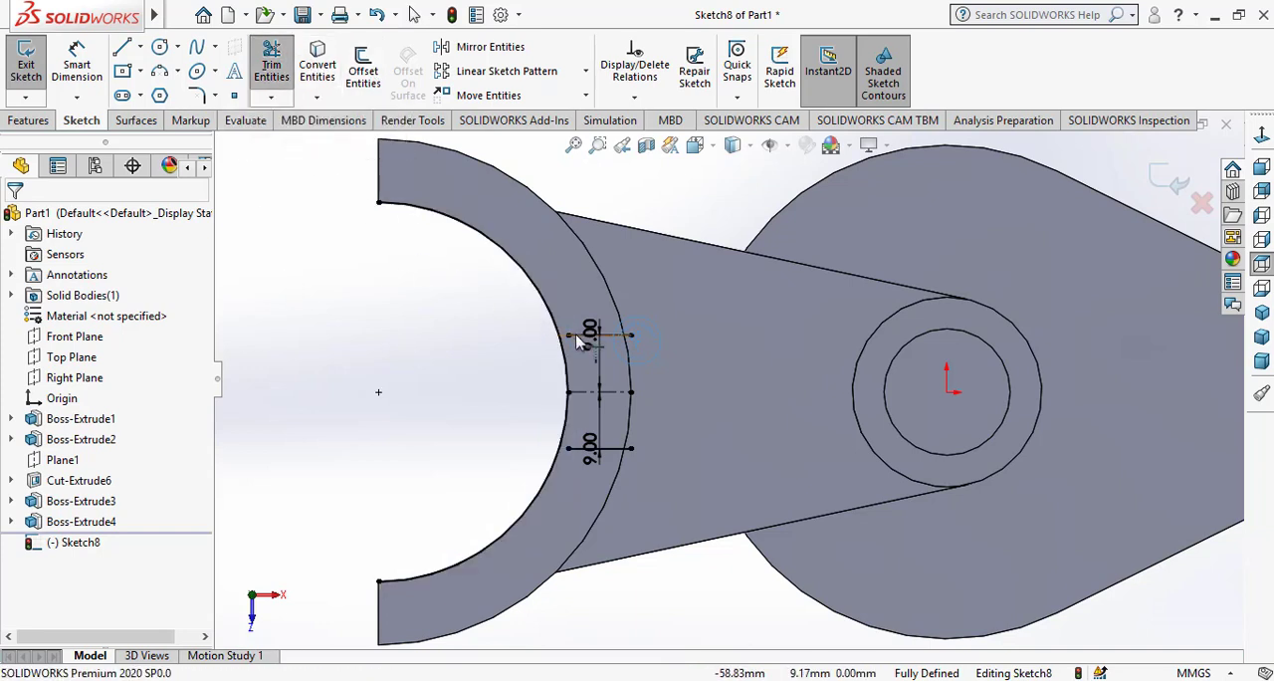
{"action": "left_click", "coordinate": [574, 342]}
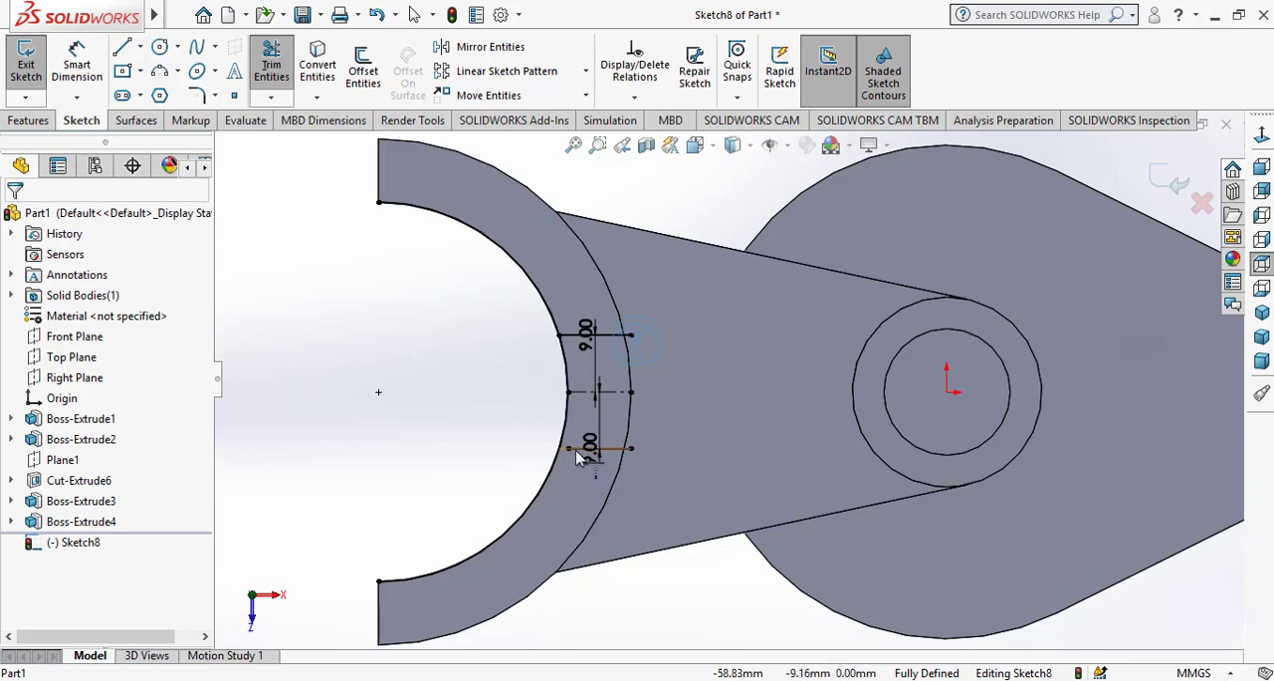
{"action": "left_click", "coordinate": [577, 458]}
{"action": "right_click", "coordinate": [366, 390]}
{"action": "left_click", "coordinate": [410, 443]}
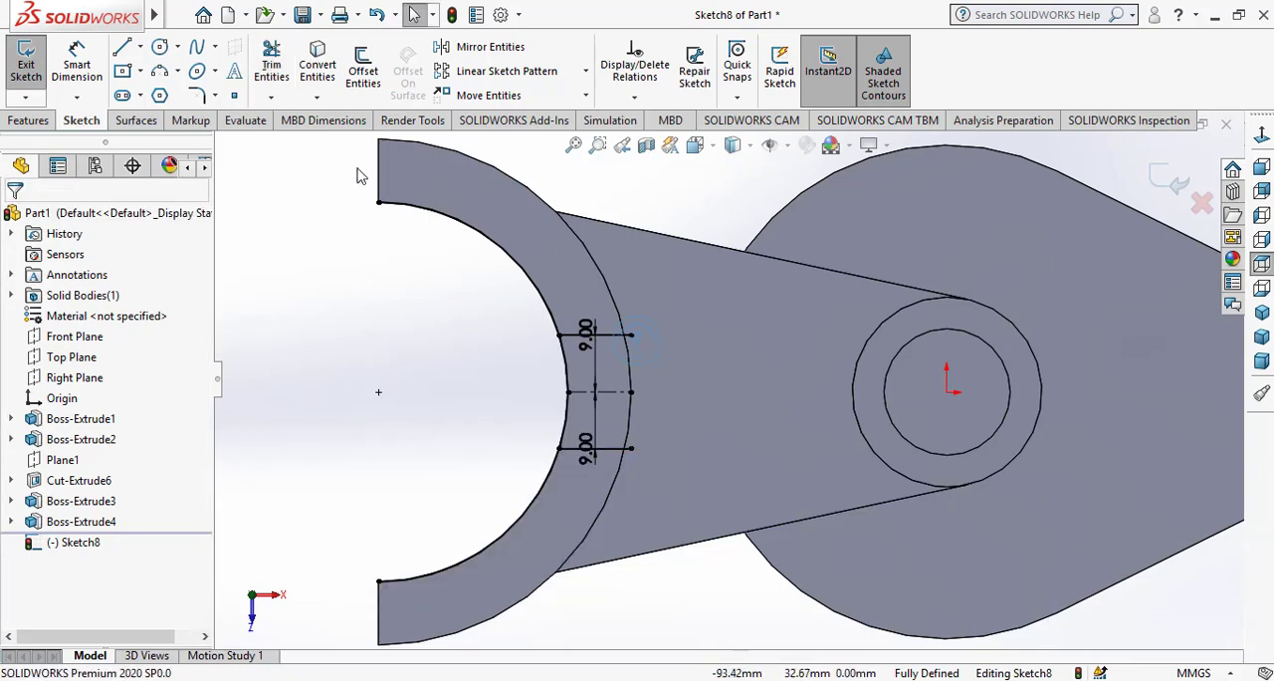
Convert the ring's outer edge and trim the surplus arcs and line ends, leaving a closed notch profile between the offset lines
{"action": "left_click", "coordinate": [602, 279]}
{"action": "left_click", "coordinate": [318, 65]}
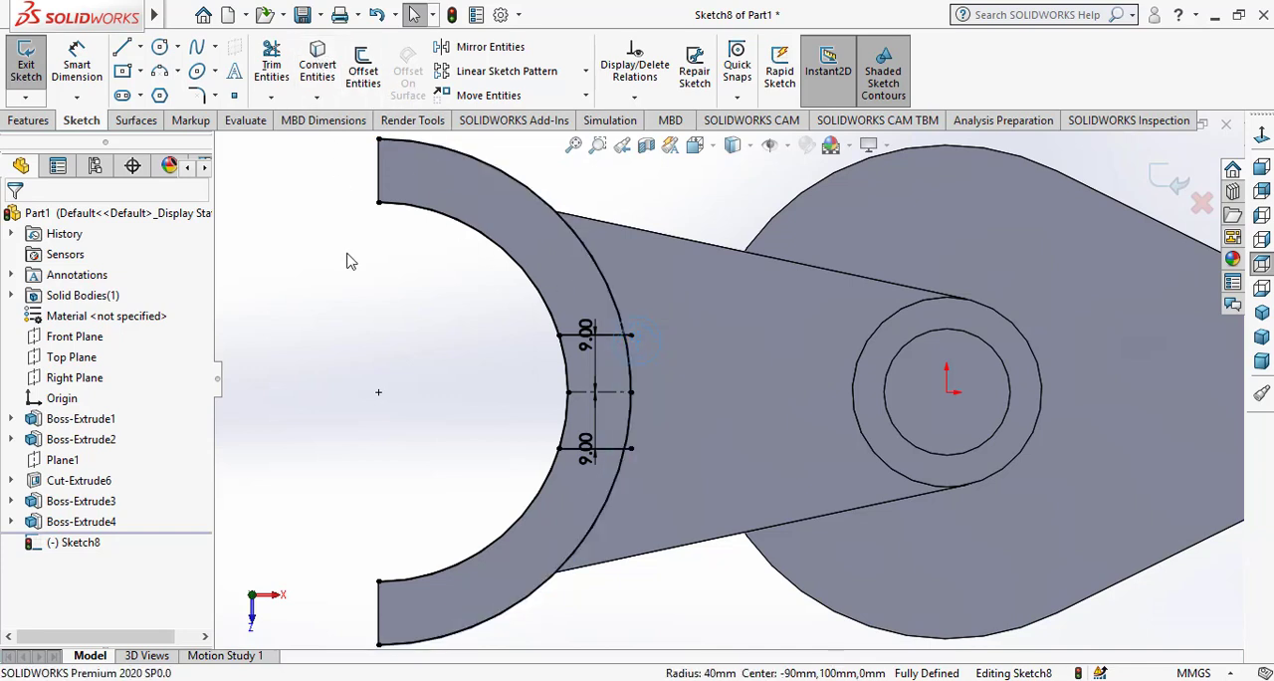
{"action": "left_click", "coordinate": [279, 66]}
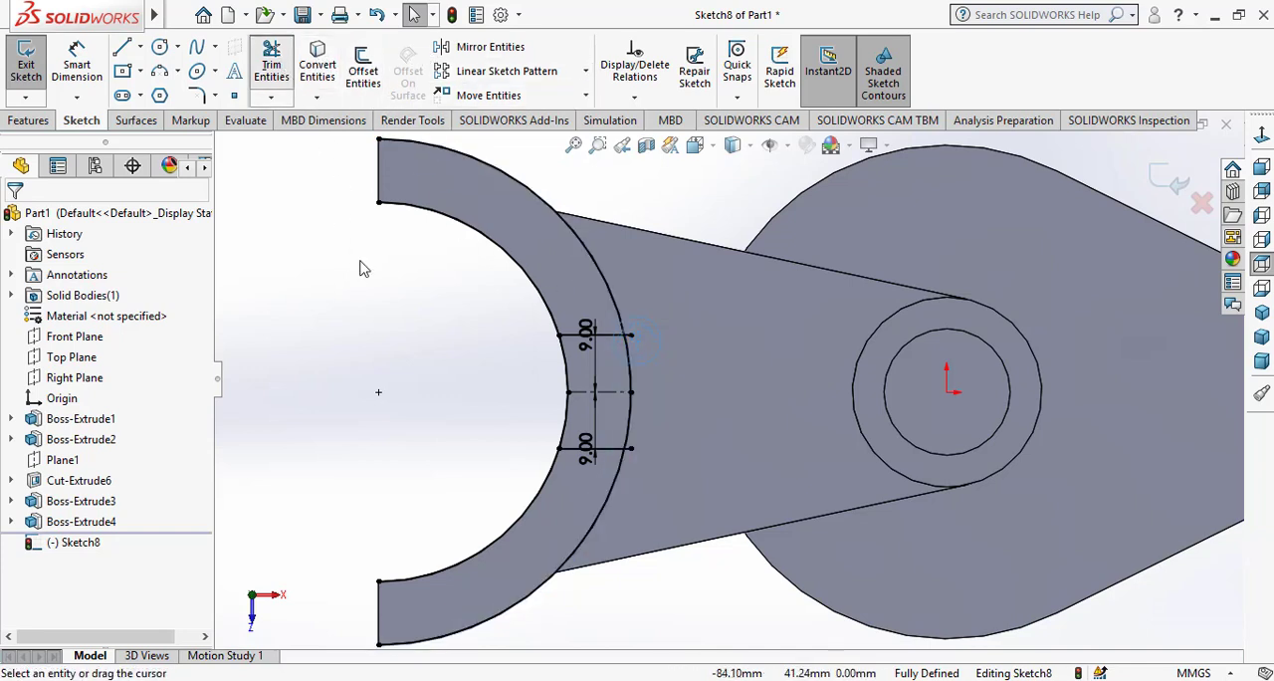
{"action": "left_click_drag", "start_coordinate": [404, 347], "coordinate": [647, 311]}
{"action": "mouse_move", "coordinate": [672, 492]}
{"action": "left_mouse_down"}
{"action": "mouse_move", "coordinate": [484, 518]}
{"action": "mouse_move", "coordinate": [608, 509]}
{"action": "left_mouse_up"}
{"action": "scroll", "coordinate": [645, 386], "scroll_direction": "up", "scroll_amount": 2}
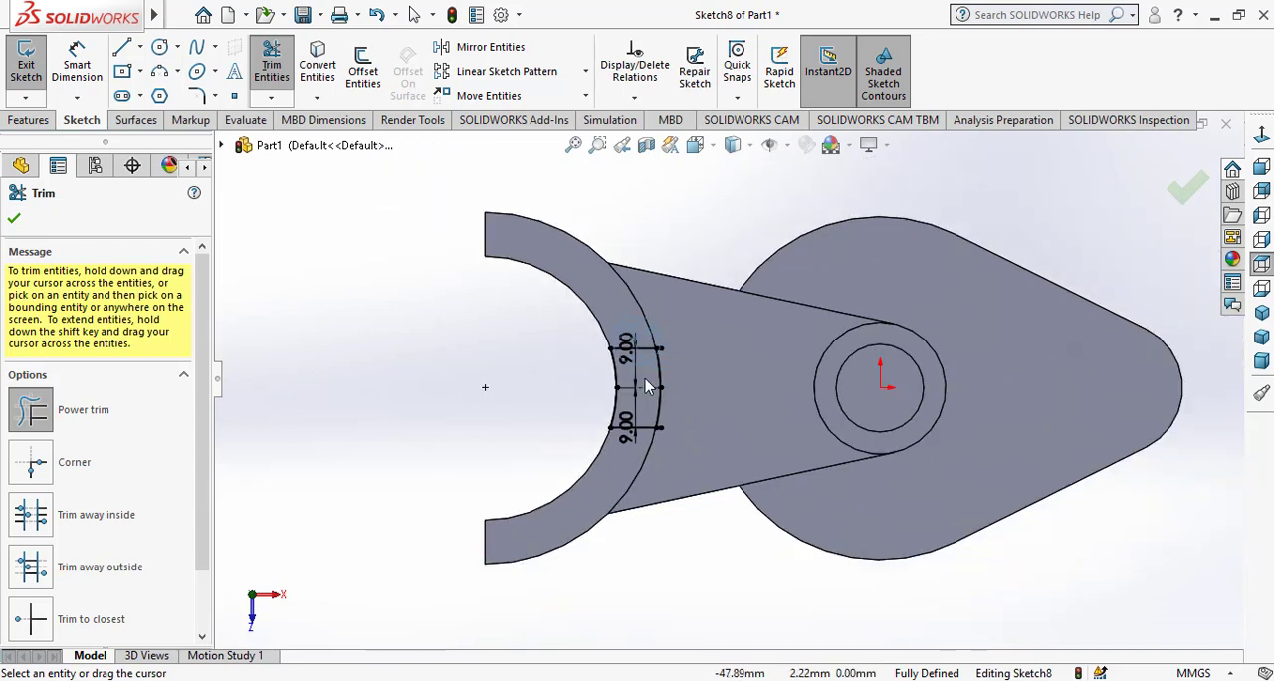
{"action": "scroll", "coordinate": [697, 358], "scroll_direction": "down", "scroll_amount": 6}
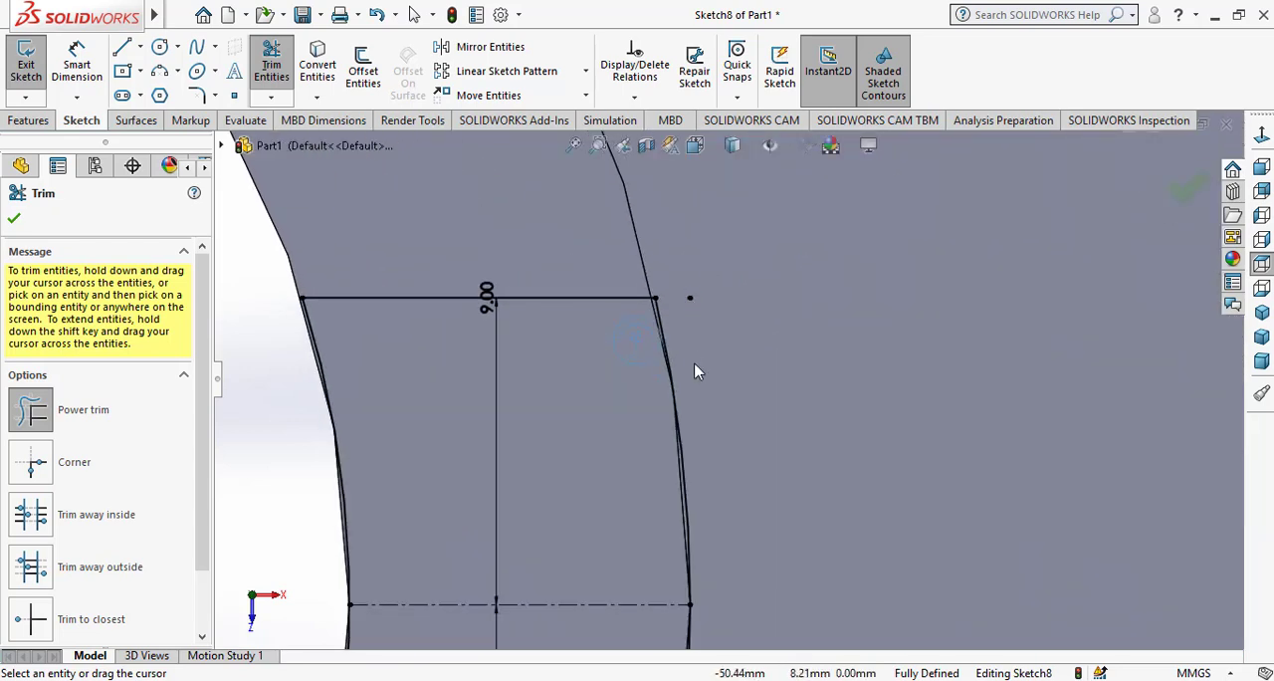
{"action": "scroll", "coordinate": [718, 398], "scroll_direction": "up", "scroll_amount": 3}
{"action": "scroll", "coordinate": [726, 518], "scroll_direction": "down", "scroll_amount": 3}
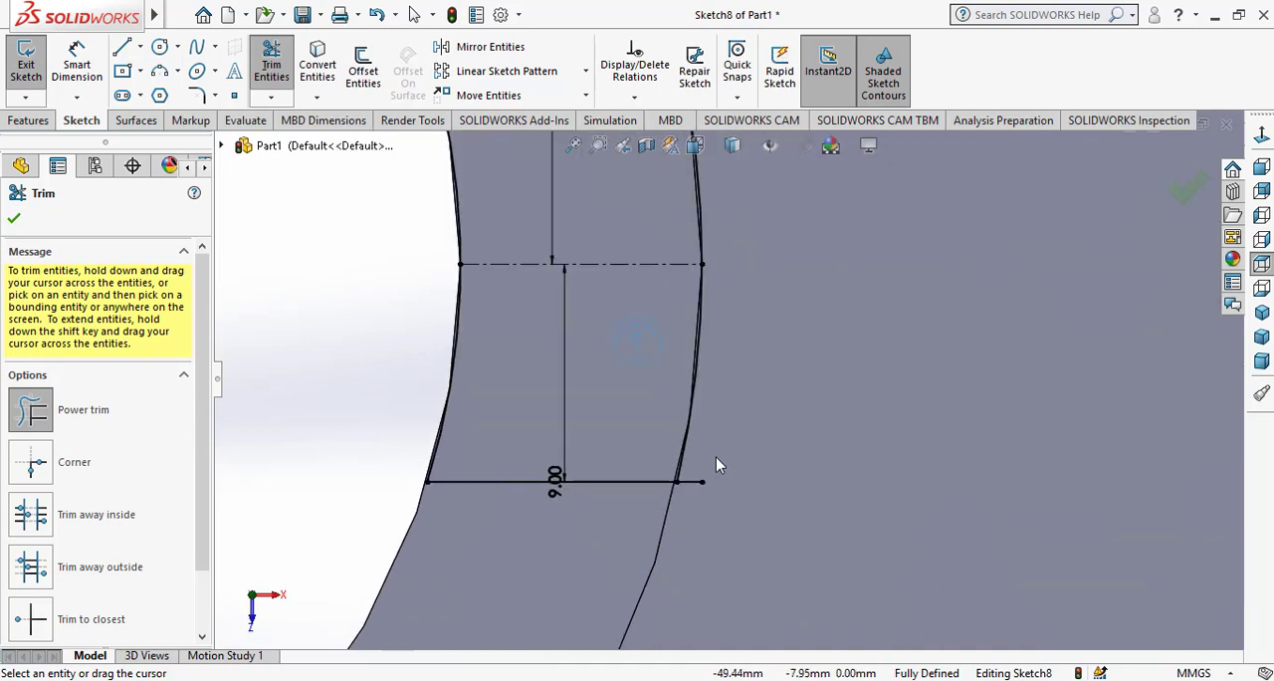
{"action": "left_click_drag", "start_coordinate": [697, 483], "coordinate": [673, 487]}
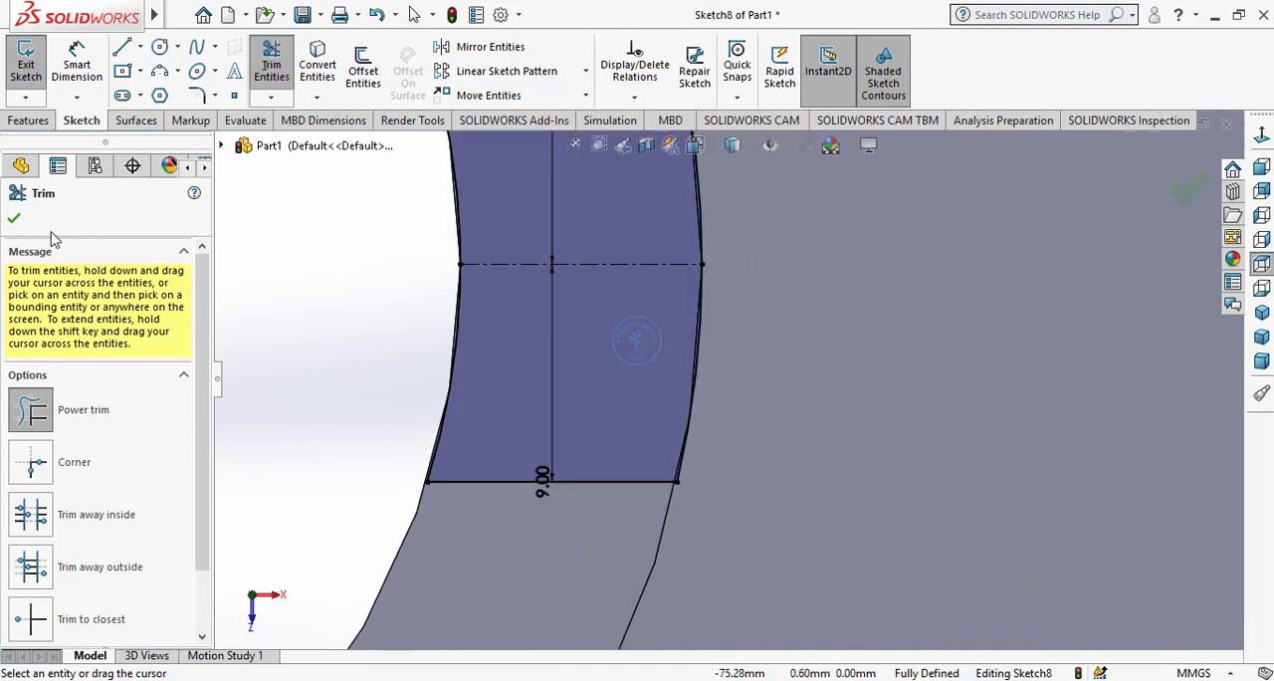
{"action": "left_click", "coordinate": [15, 220]}
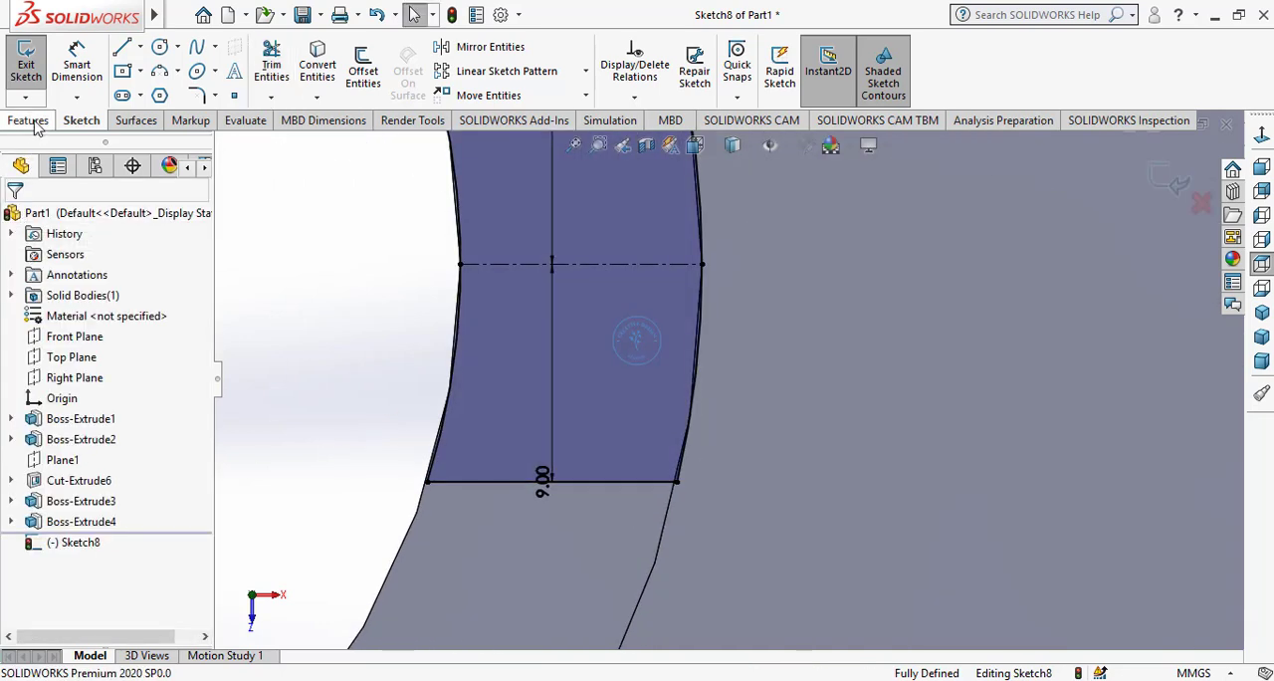
Cut-extrude the notch profile into the half ring to a blind depth of 12 mm
{"action": "left_click", "coordinate": [30, 119]}
{"action": "left_click", "coordinate": [287, 76]}
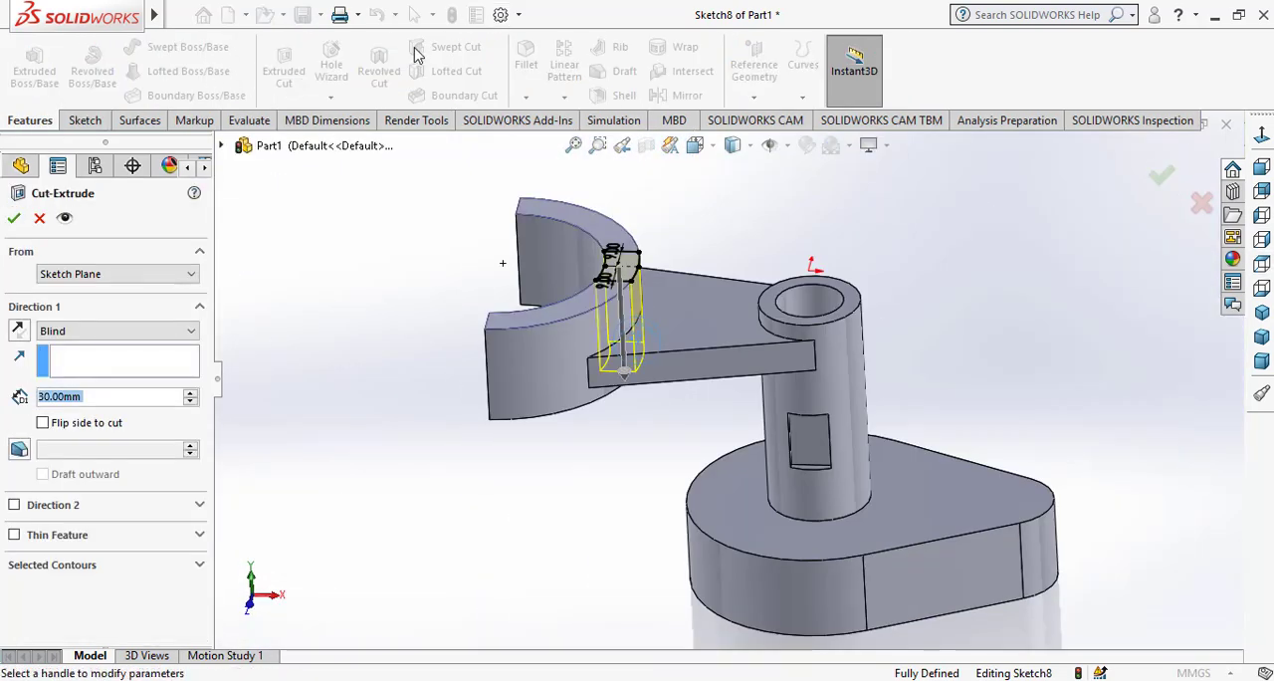
{"action": "scroll", "coordinate": [630, 296], "scroll_direction": "down", "scroll_amount": 3}
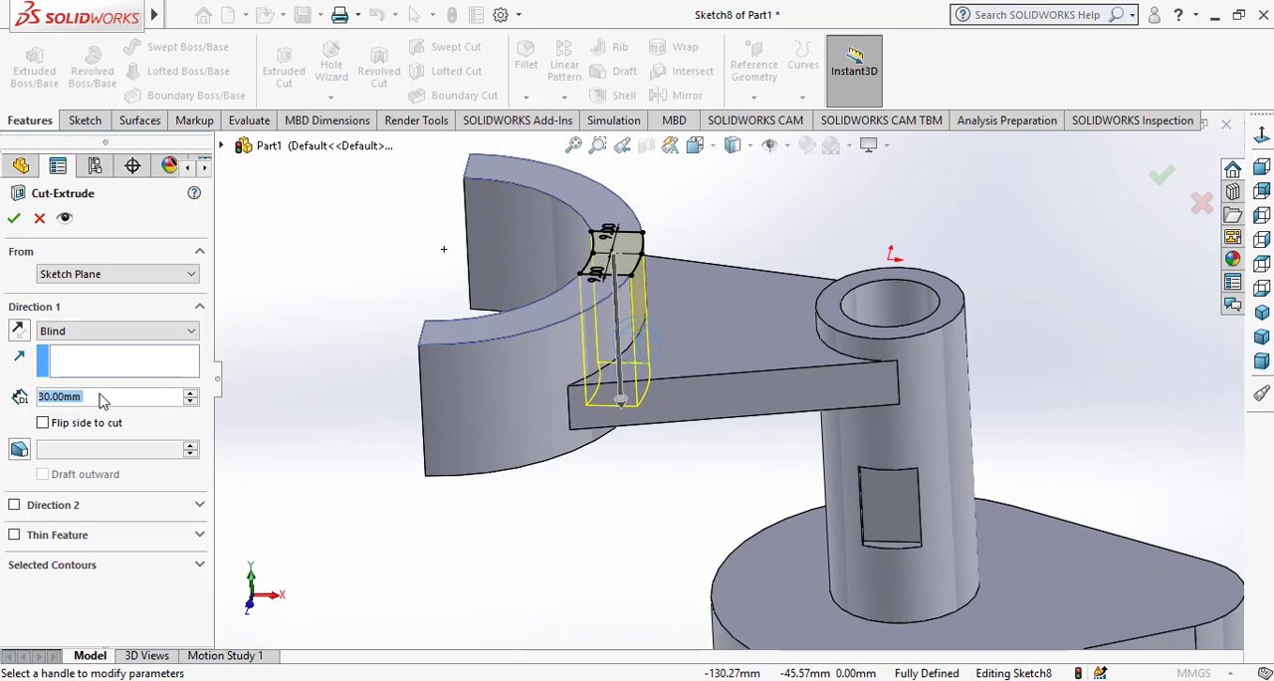
{"action": "type", "text": "15"}
{"action": "key", "text": "Return"}
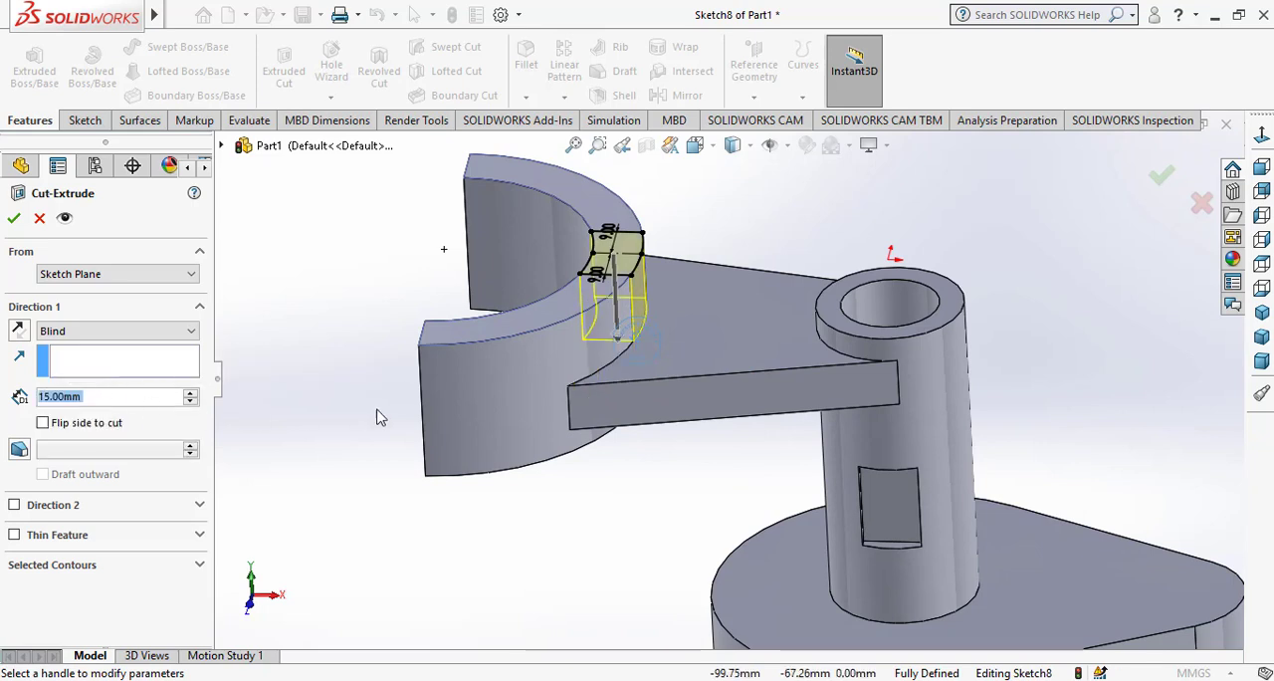
{"action": "type", "text": "12"}
{"action": "key", "text": "Return"}
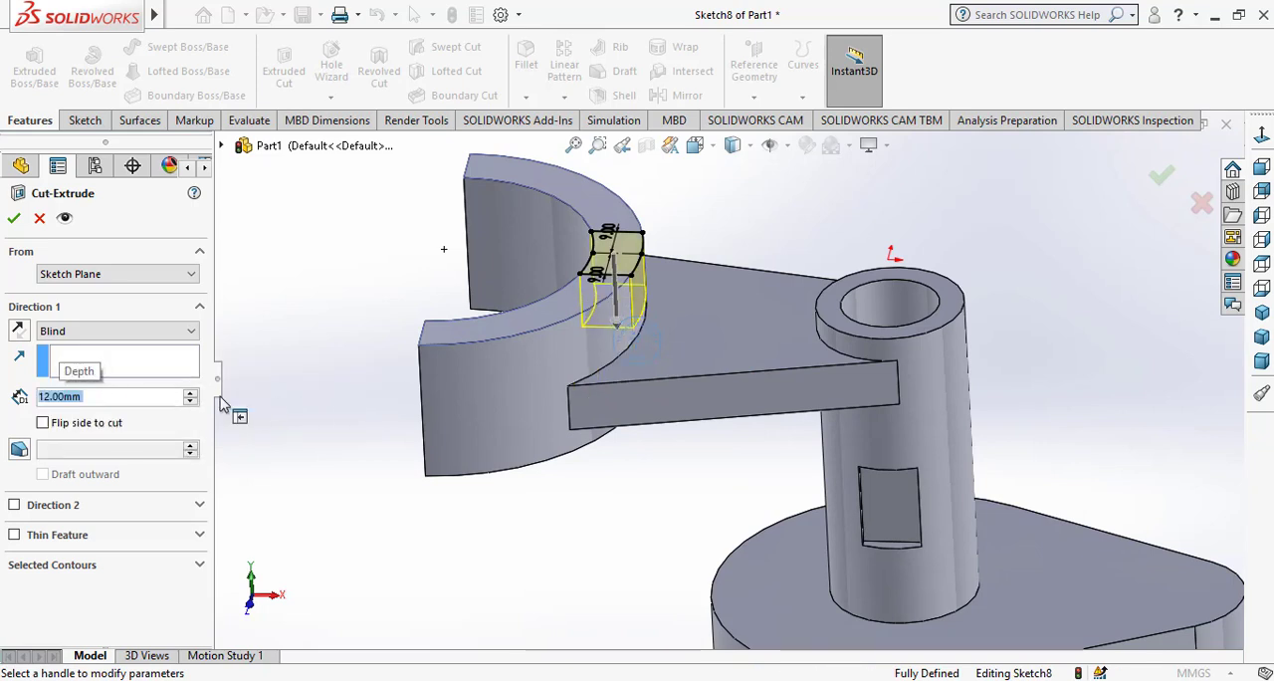
{"action": "left_click", "coordinate": [15, 219]}
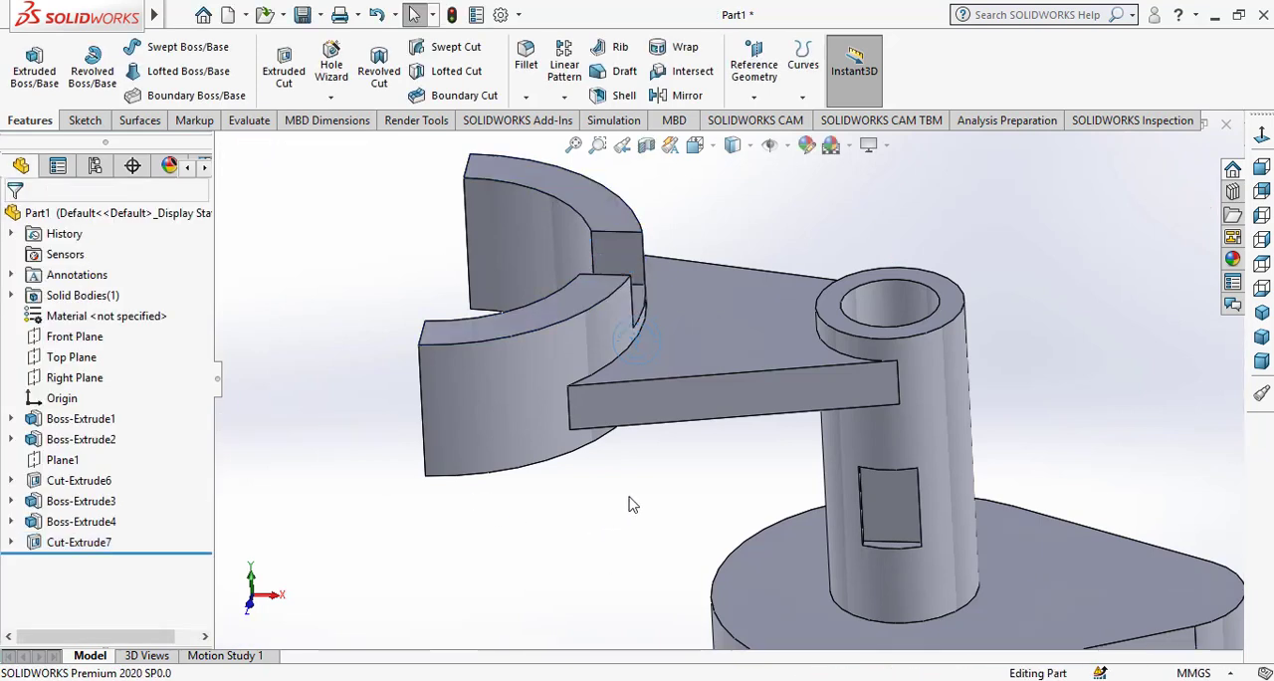
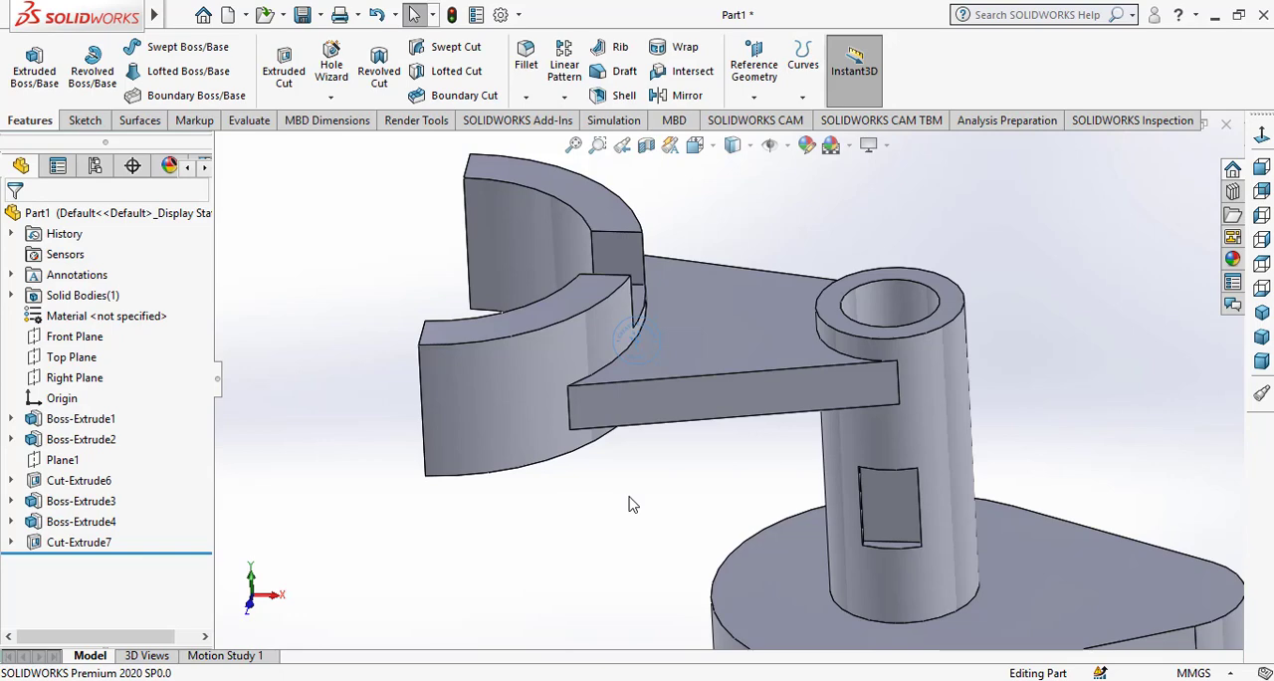
Start a sketch on the teardrop base's top face and draw a circle about 62 mm in diameter centred on the origin
{"action": "scroll", "coordinate": [629, 505], "scroll_direction": "up", "scroll_amount": 3}
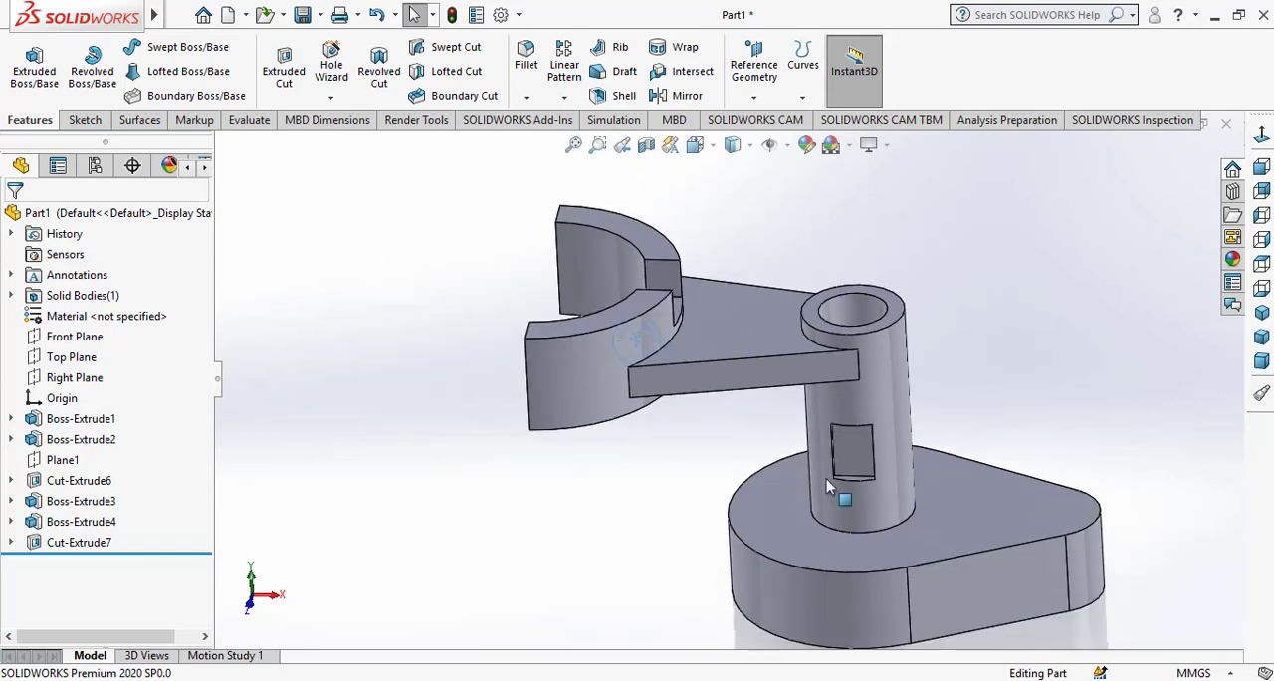
{"action": "middle_click_drag", "start_coordinate": [587, 504], "coordinate": [572, 532]}
{"action": "left_click", "coordinate": [1260, 311]}
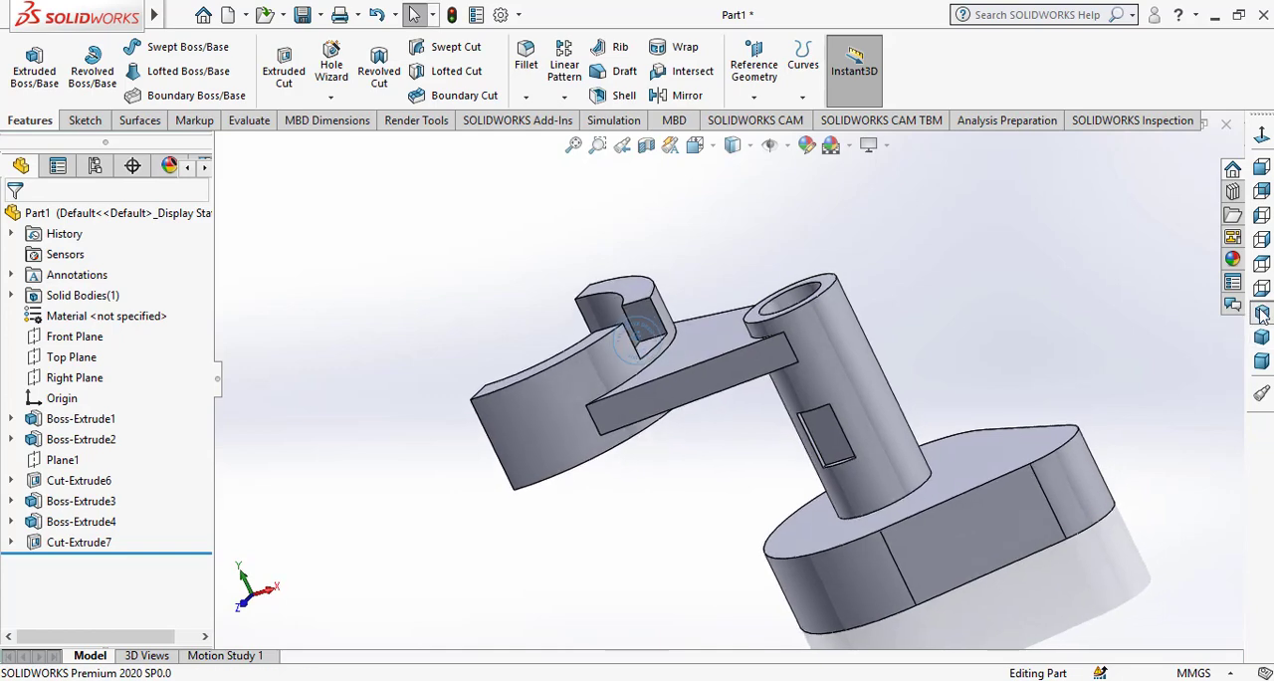
{"action": "left_click", "coordinate": [808, 474]}
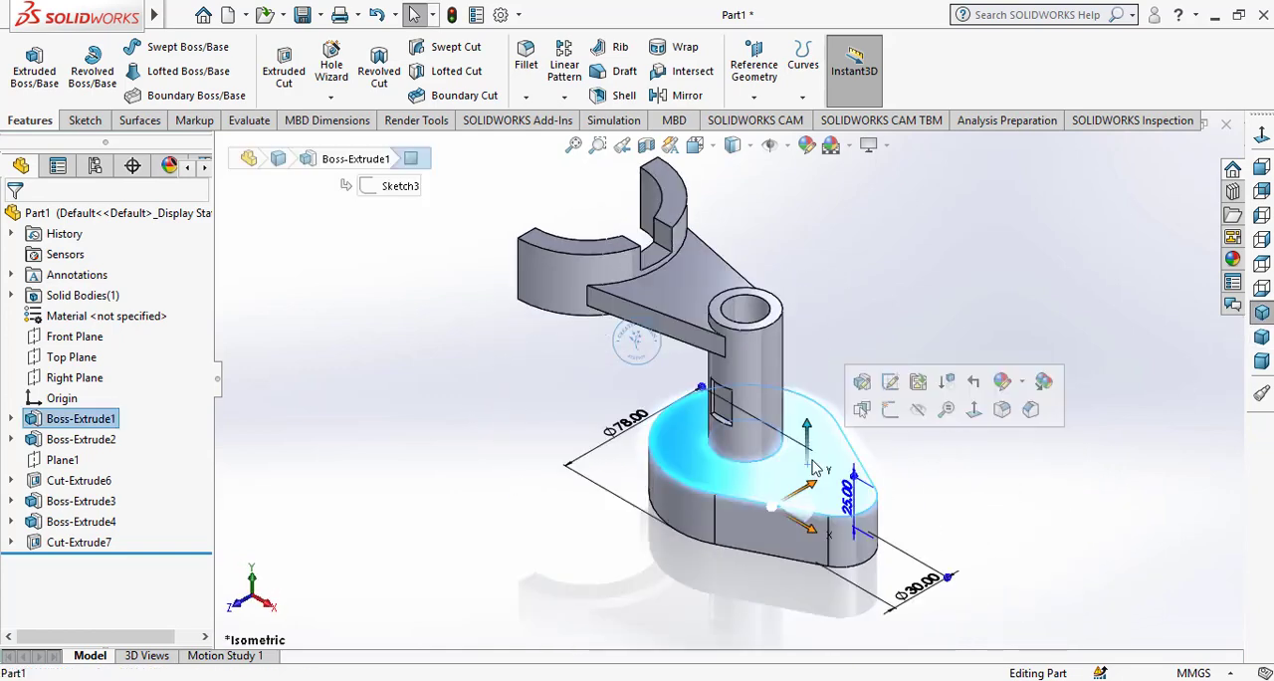
{"action": "left_click", "coordinate": [890, 412]}
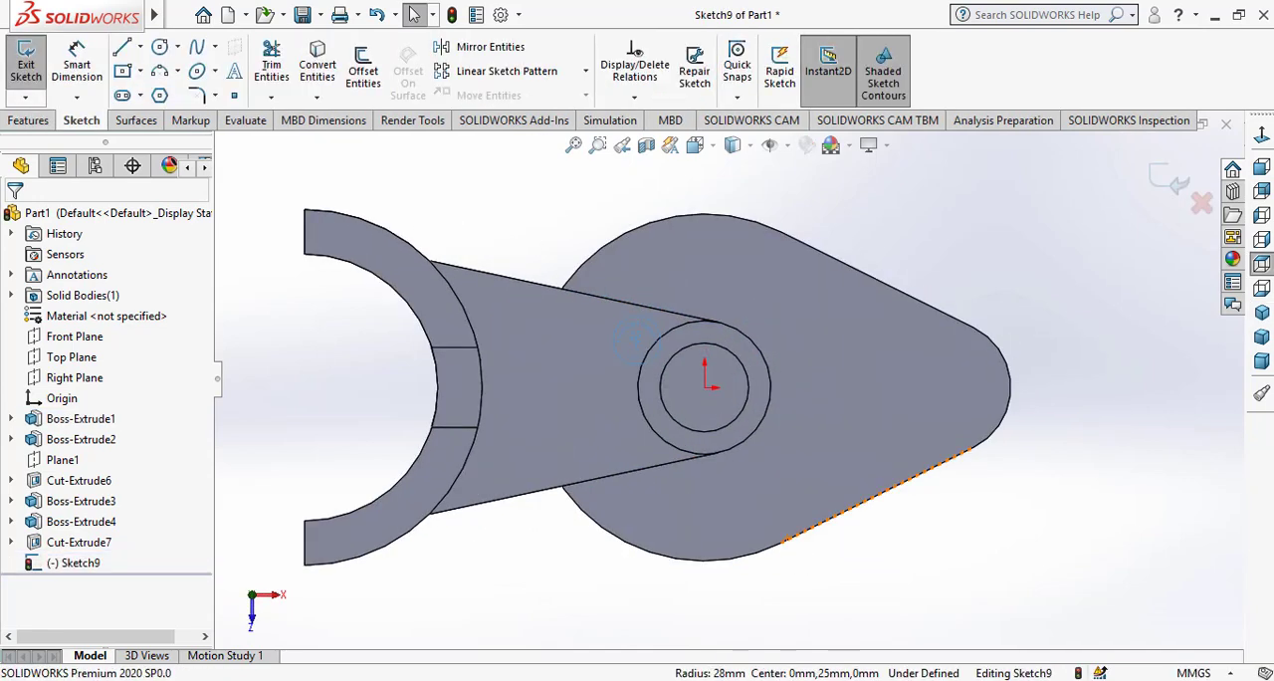
{"action": "left_click", "coordinate": [158, 48]}
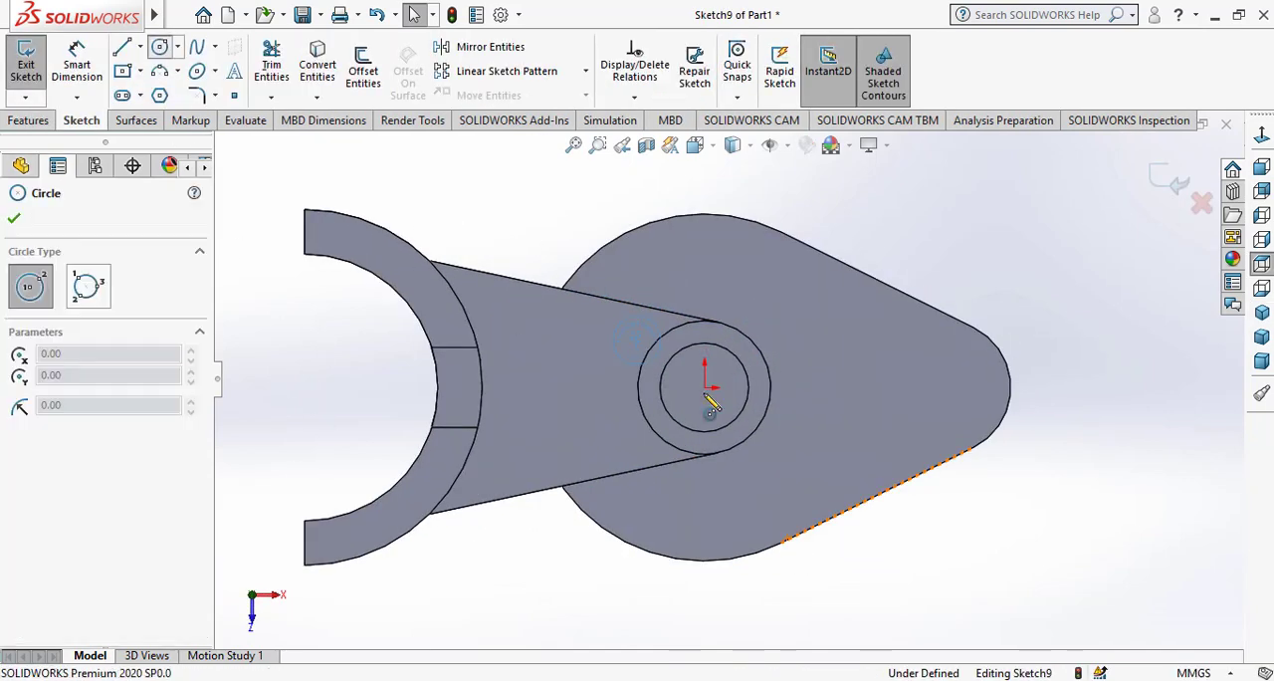
{"action": "left_click", "coordinate": [705, 388]}
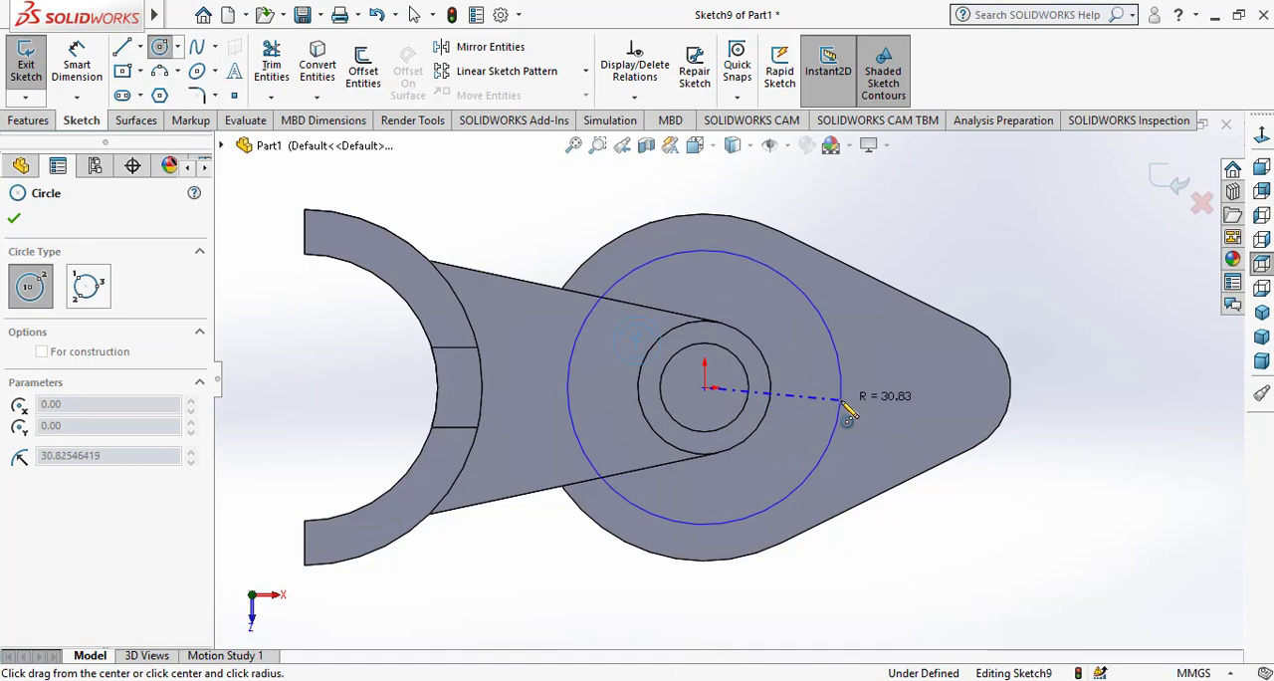
{"action": "left_click", "coordinate": [843, 419]}
{"action": "right_click", "coordinate": [847, 408]}
{"action": "left_click", "coordinate": [858, 415]}
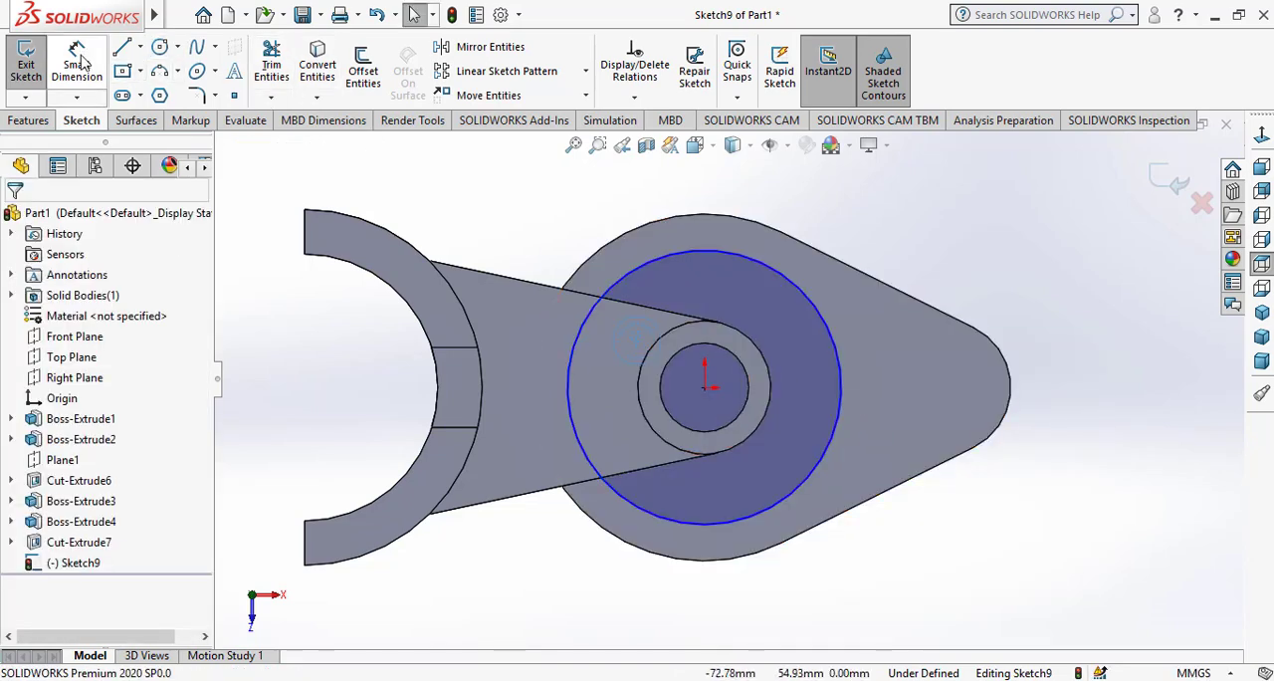
Dimension the circle's diameter as 56 mm
{"action": "left_click", "coordinate": [841, 348]}
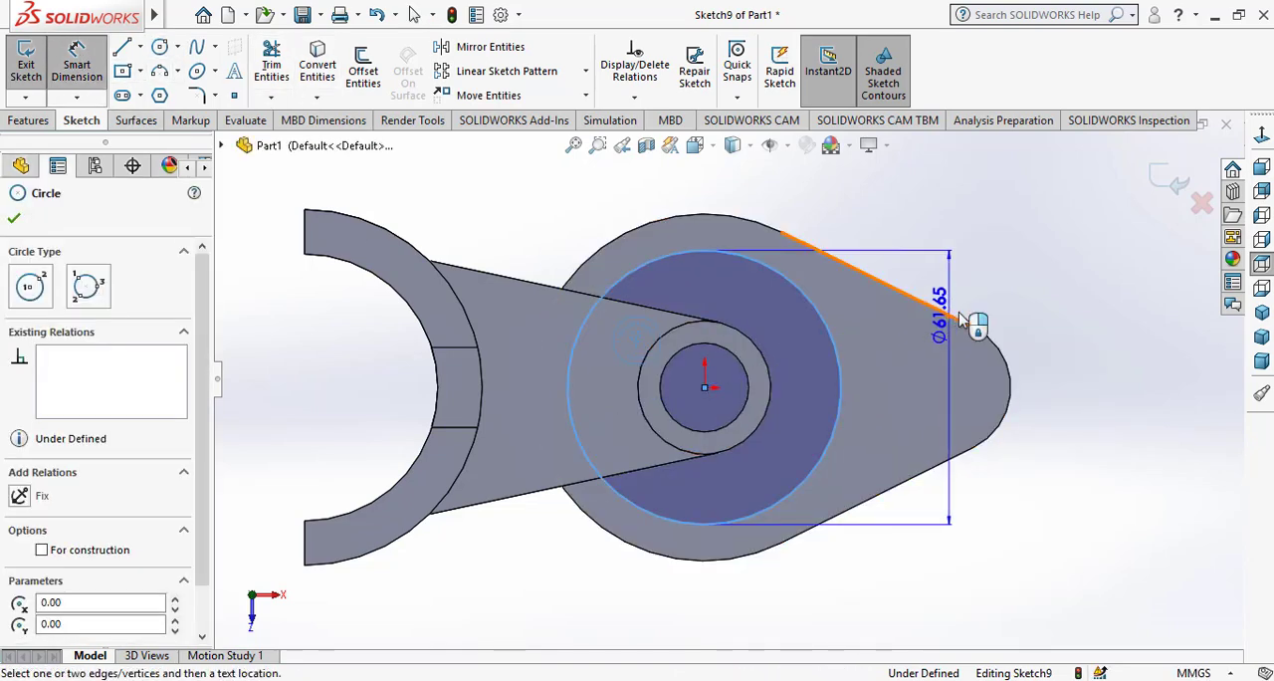
{"action": "left_click", "coordinate": [971, 296]}
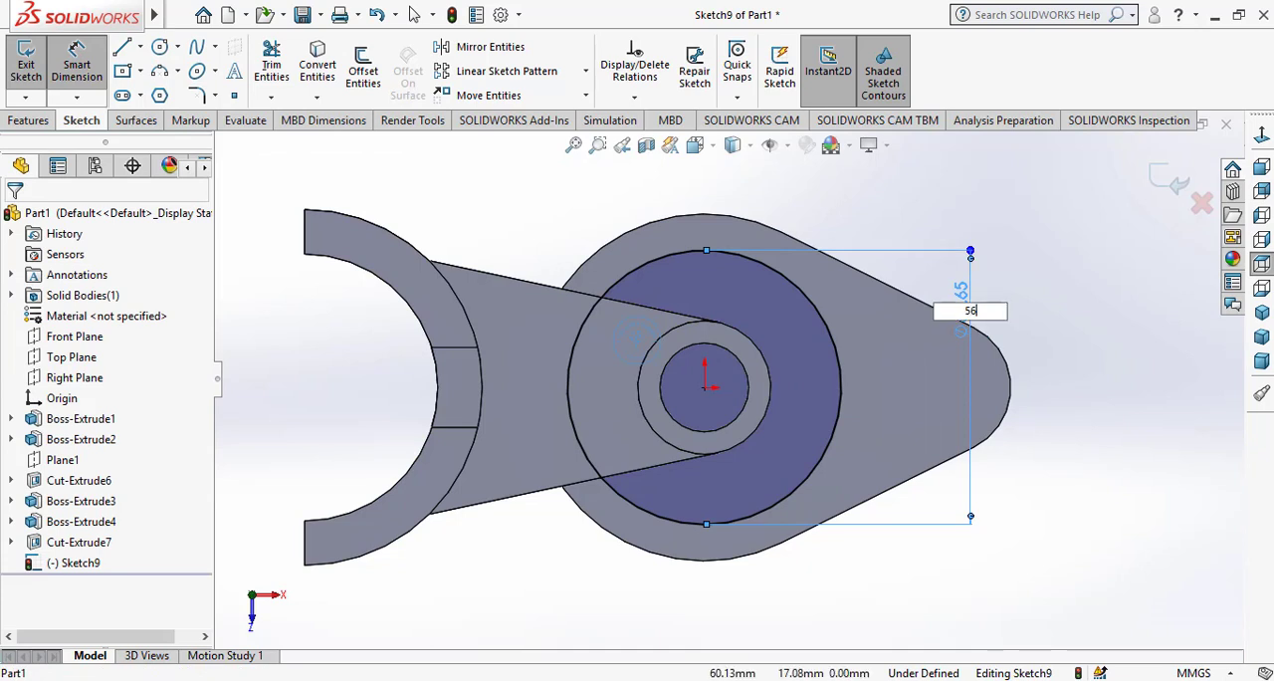
{"action": "key", "text": "Return"}
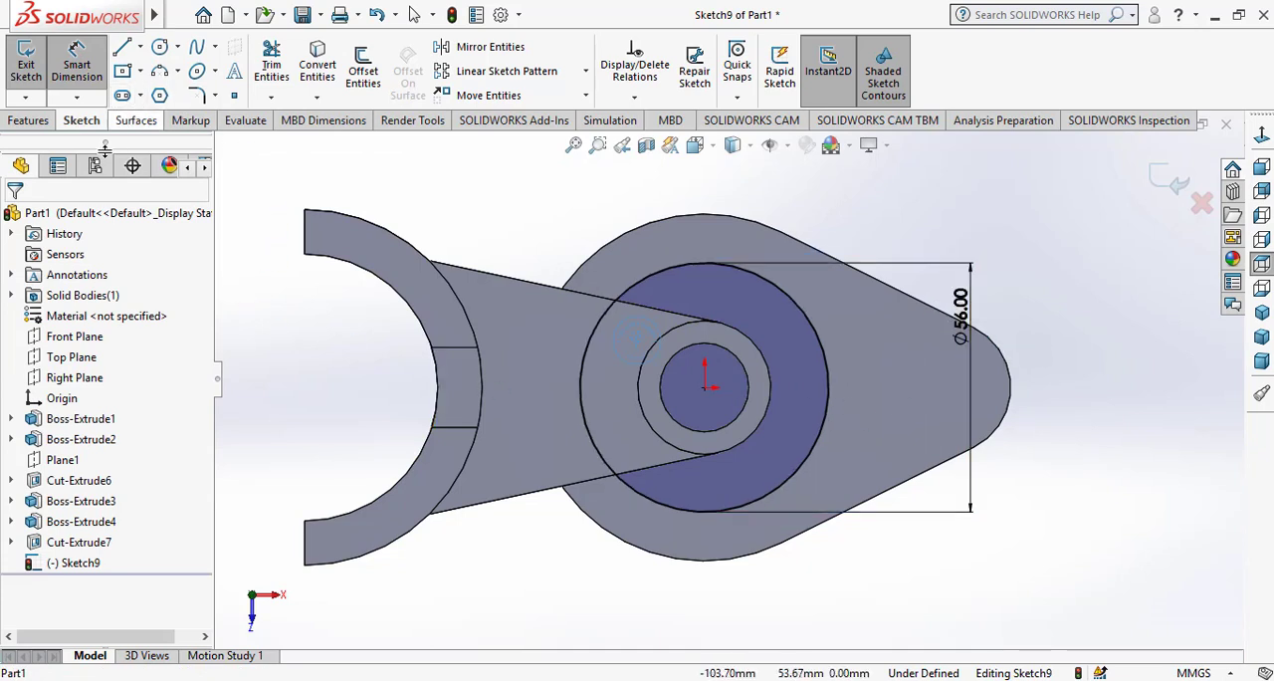
Display the circle's dimension as a radius and place its text outside the base outline
{"action": "left_click", "coordinate": [959, 306]}
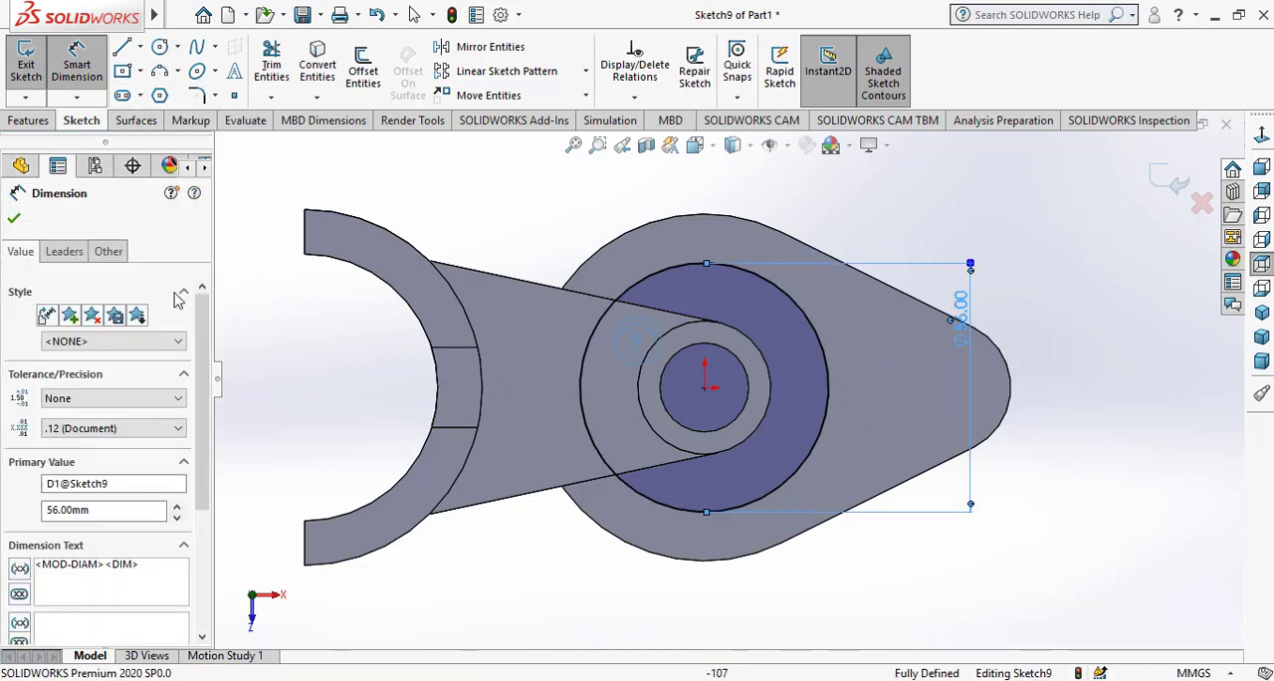
{"action": "left_click", "coordinate": [60, 251]}
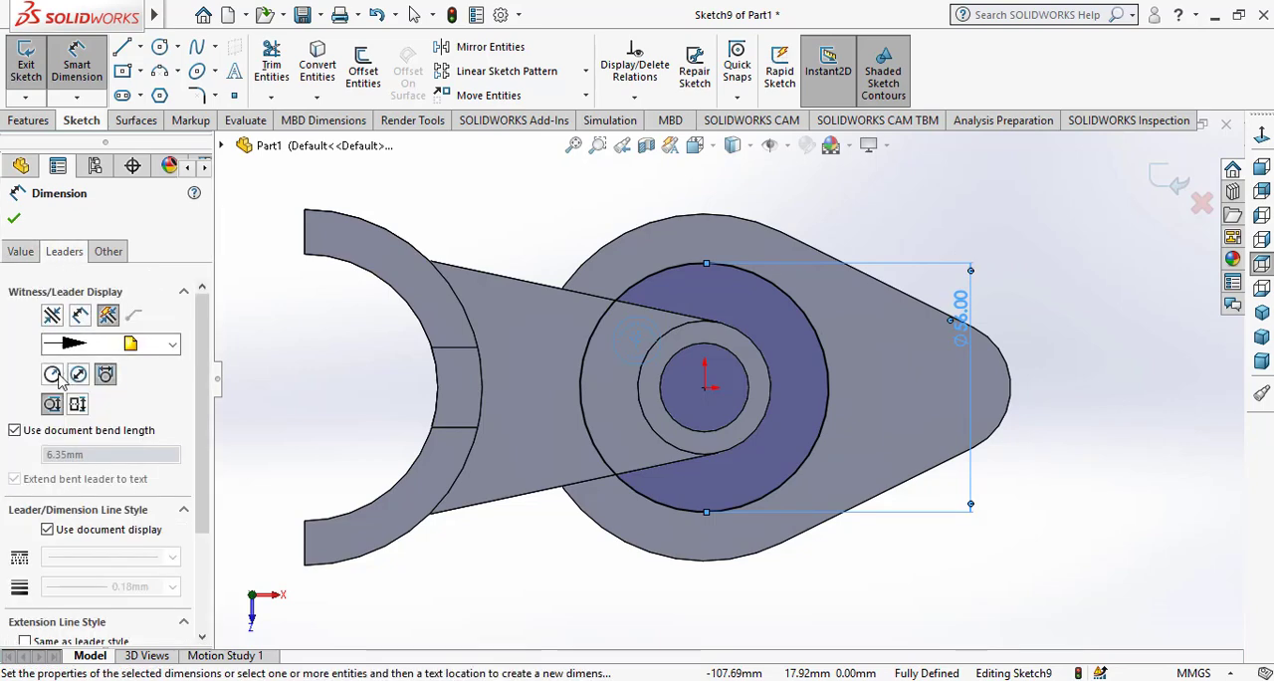
{"action": "left_click", "coordinate": [52, 374]}
{"action": "left_click", "coordinate": [16, 219]}
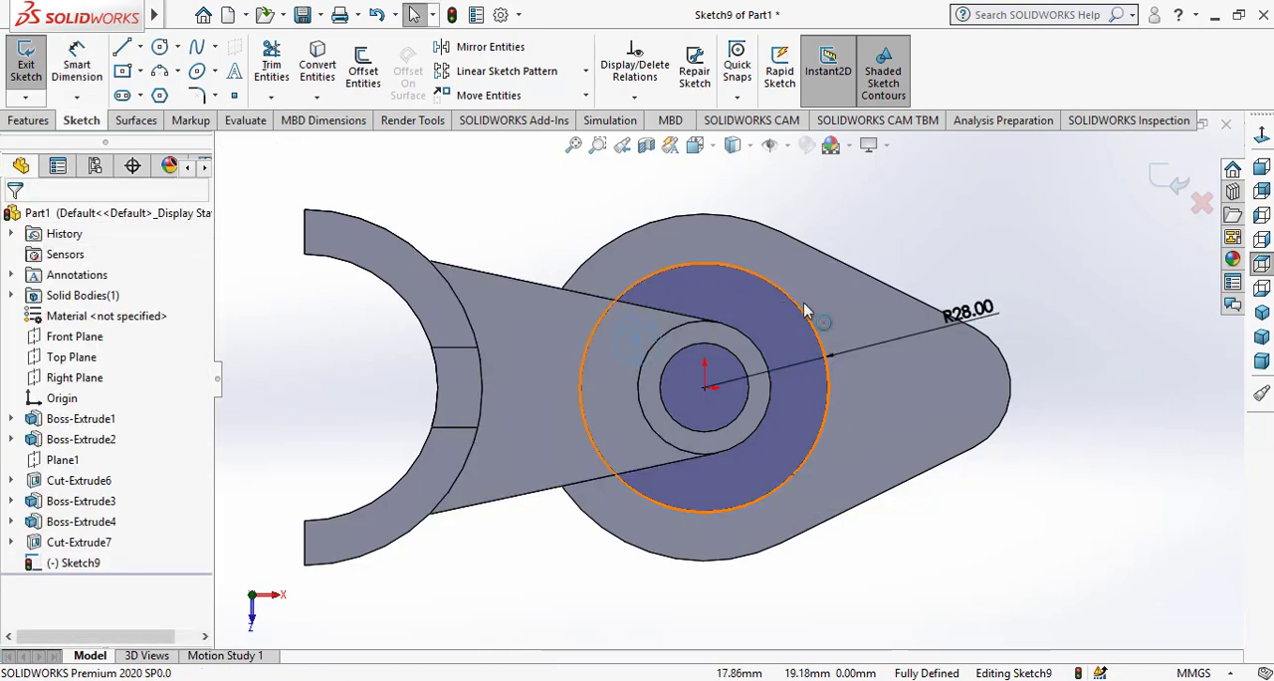
{"action": "left_click_drag", "start_coordinate": [967, 313], "coordinate": [976, 241]}
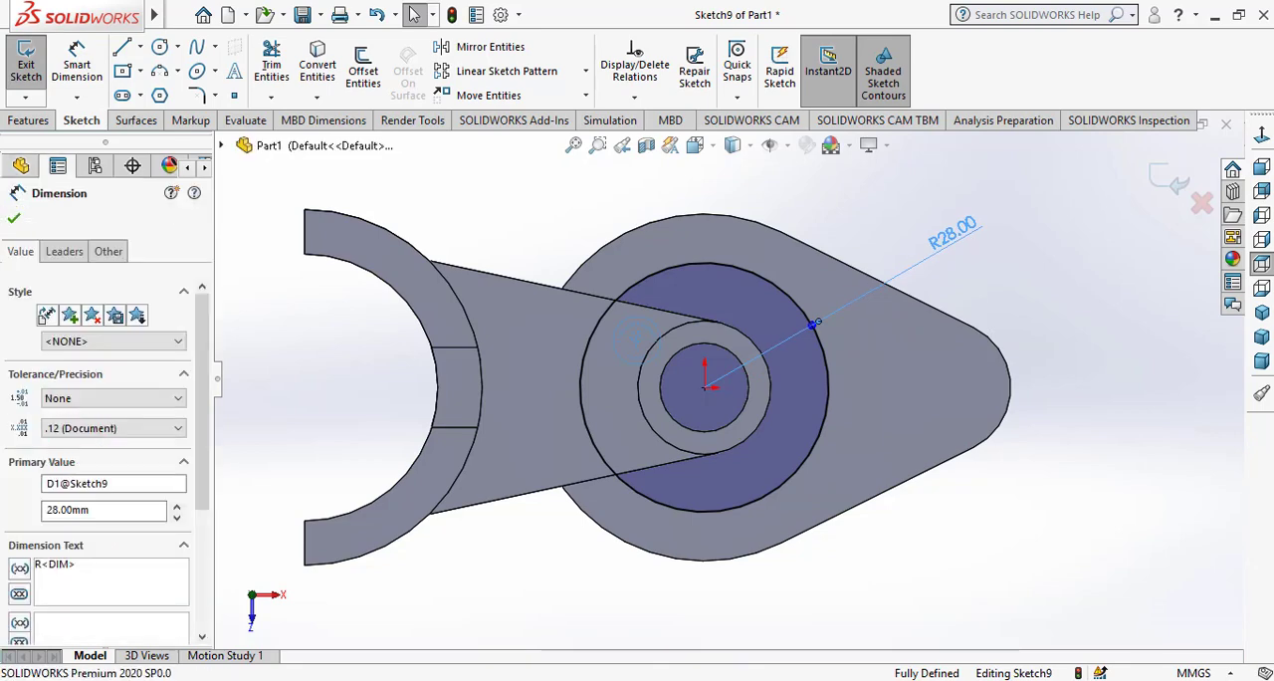
{"action": "left_click", "coordinate": [960, 285]}
Make the circle construction geometry
{"action": "left_click", "coordinate": [827, 401]}
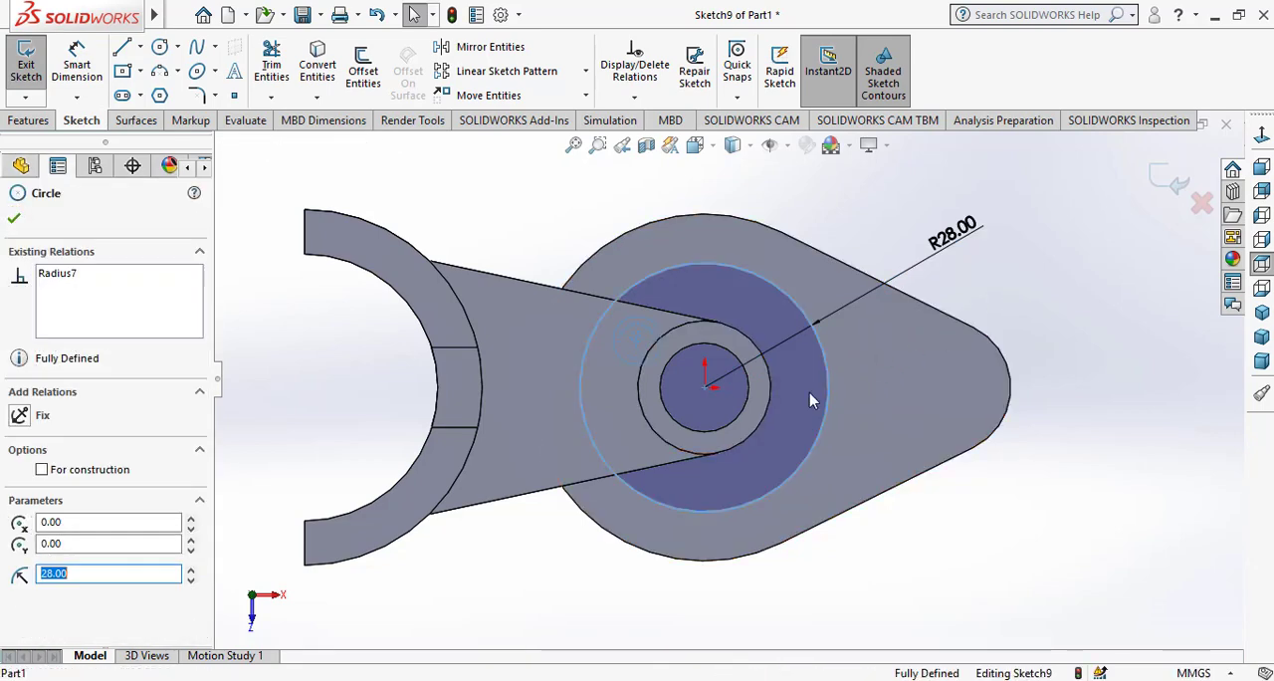
{"action": "left_click", "coordinate": [41, 470]}
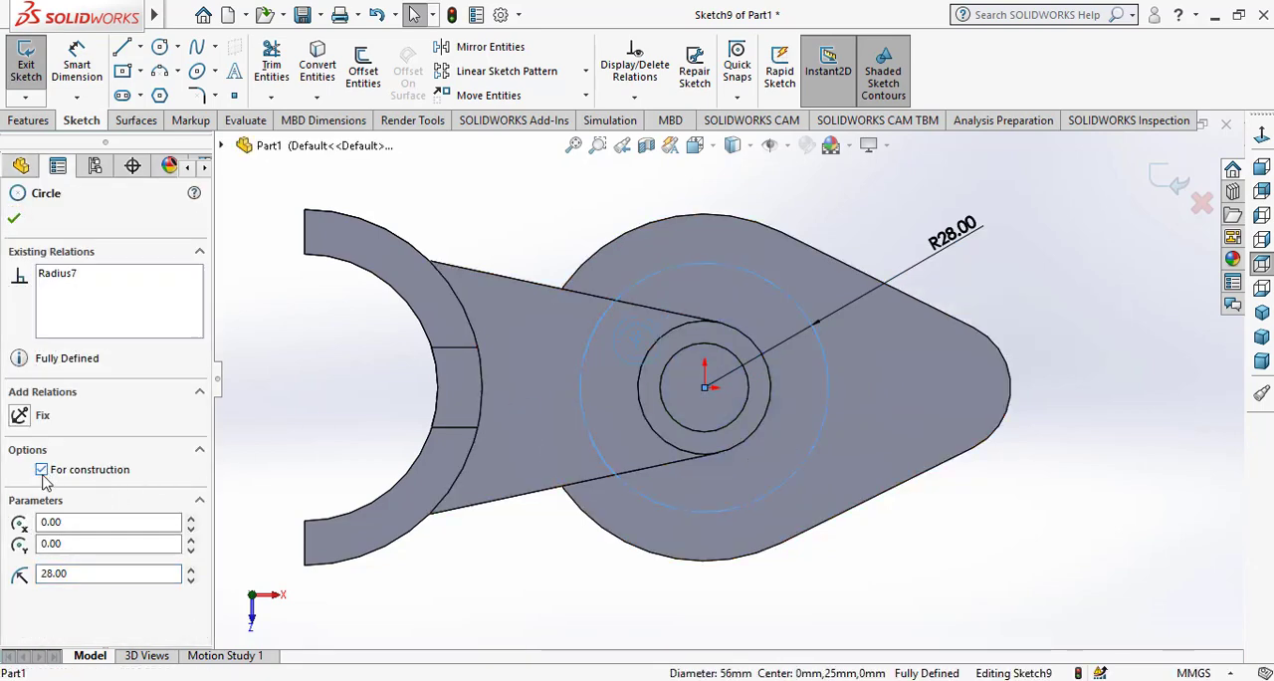
{"action": "left_click", "coordinate": [14, 218]}
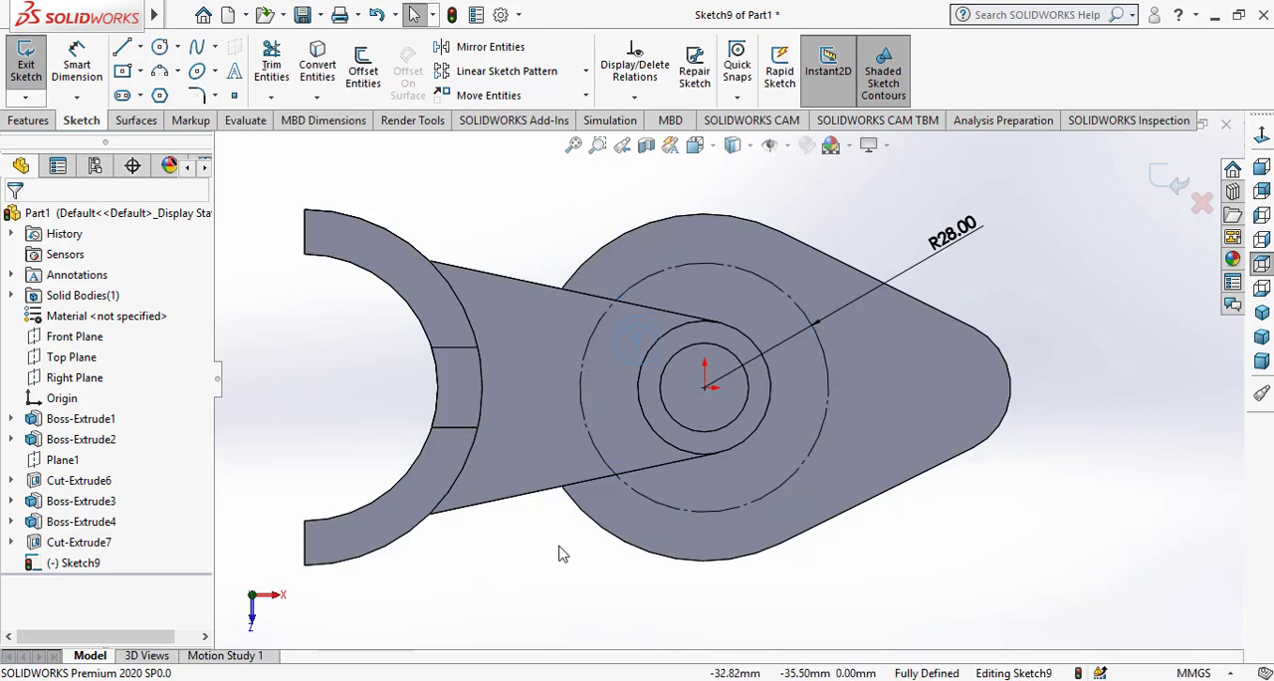
Draw a vertical line about 33 mm long from the origin towards the base's lower edge and make it construction geometry
{"action": "left_click", "coordinate": [127, 54]}
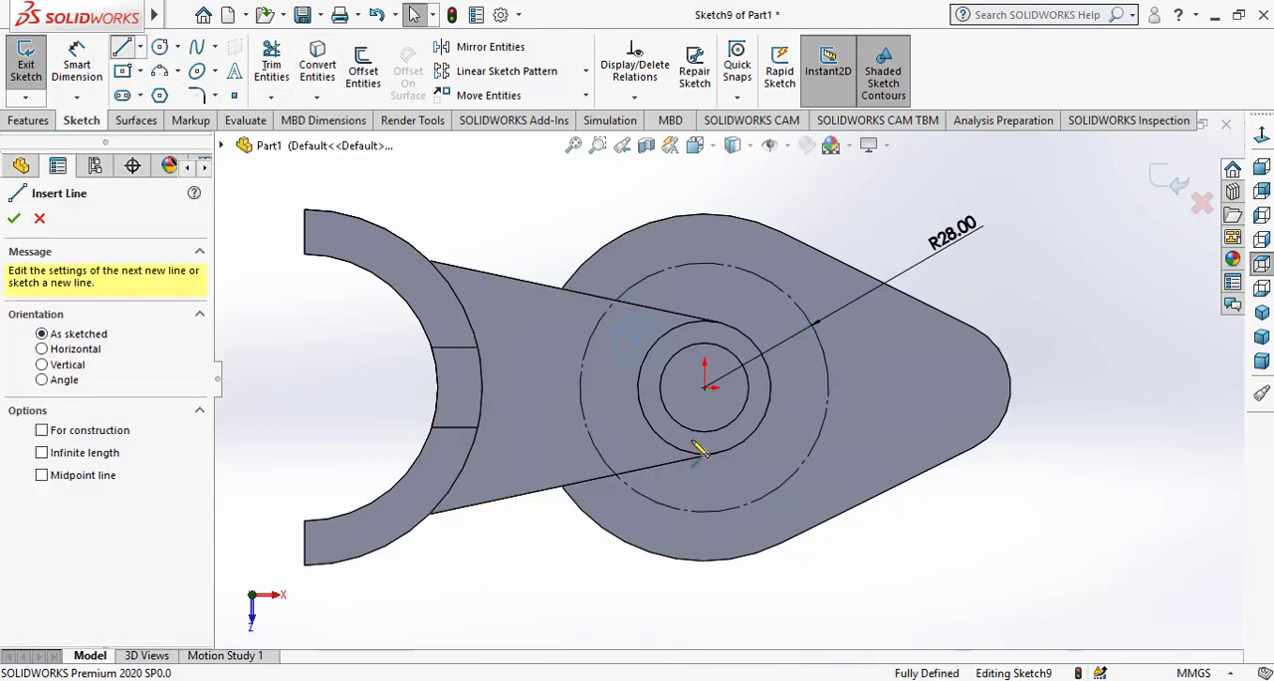
{"action": "left_click", "coordinate": [706, 387]}
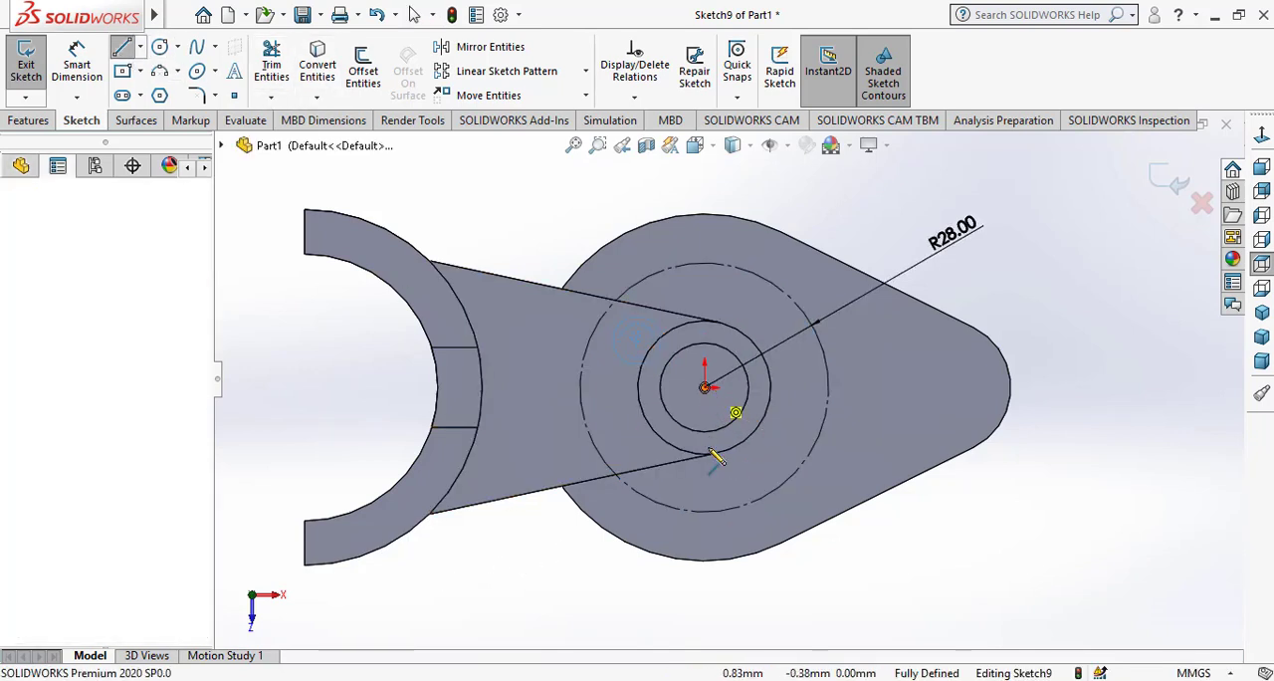
{"action": "left_click", "coordinate": [706, 536]}
{"action": "key", "text": "Escape"}
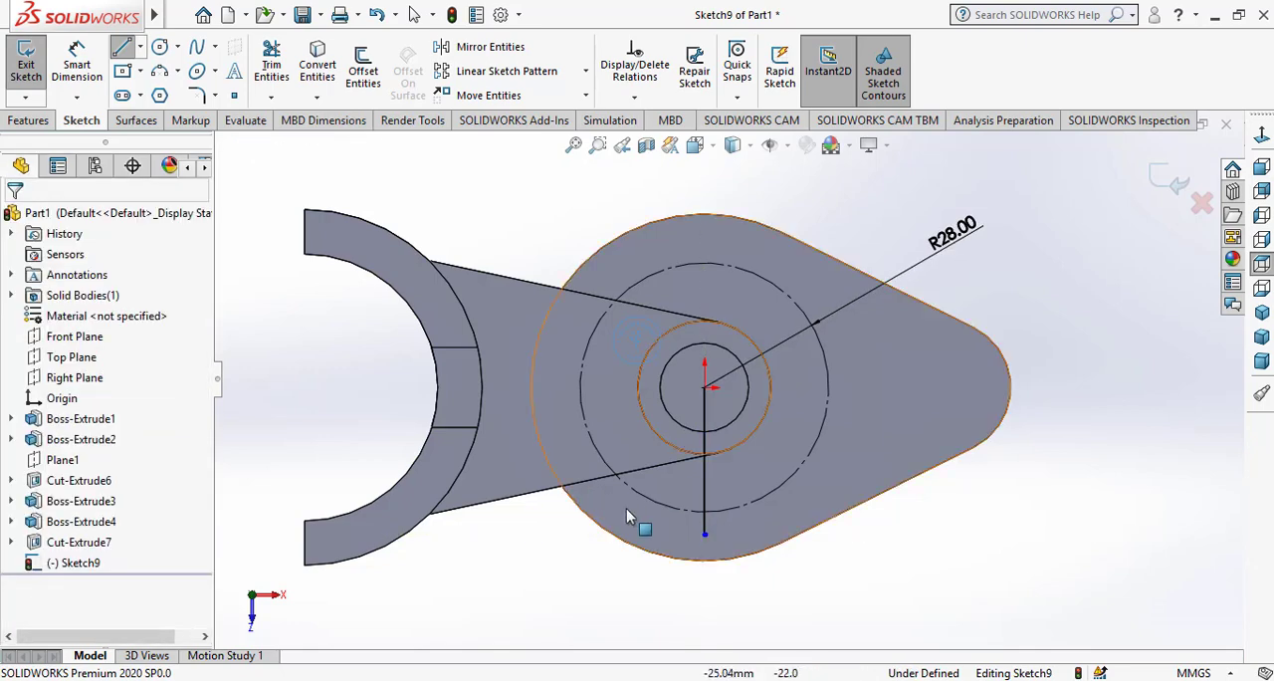
{"action": "left_click", "coordinate": [702, 495]}
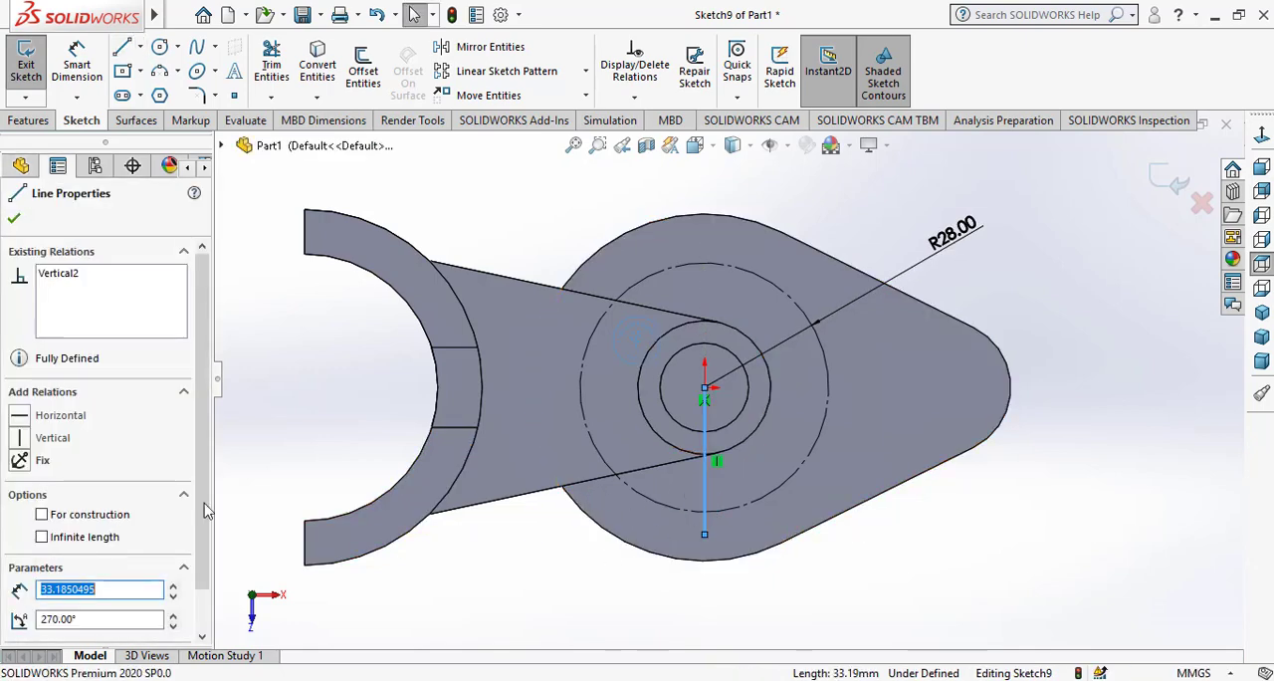
{"action": "left_click", "coordinate": [102, 516]}
{"action": "left_click", "coordinate": [15, 219]}
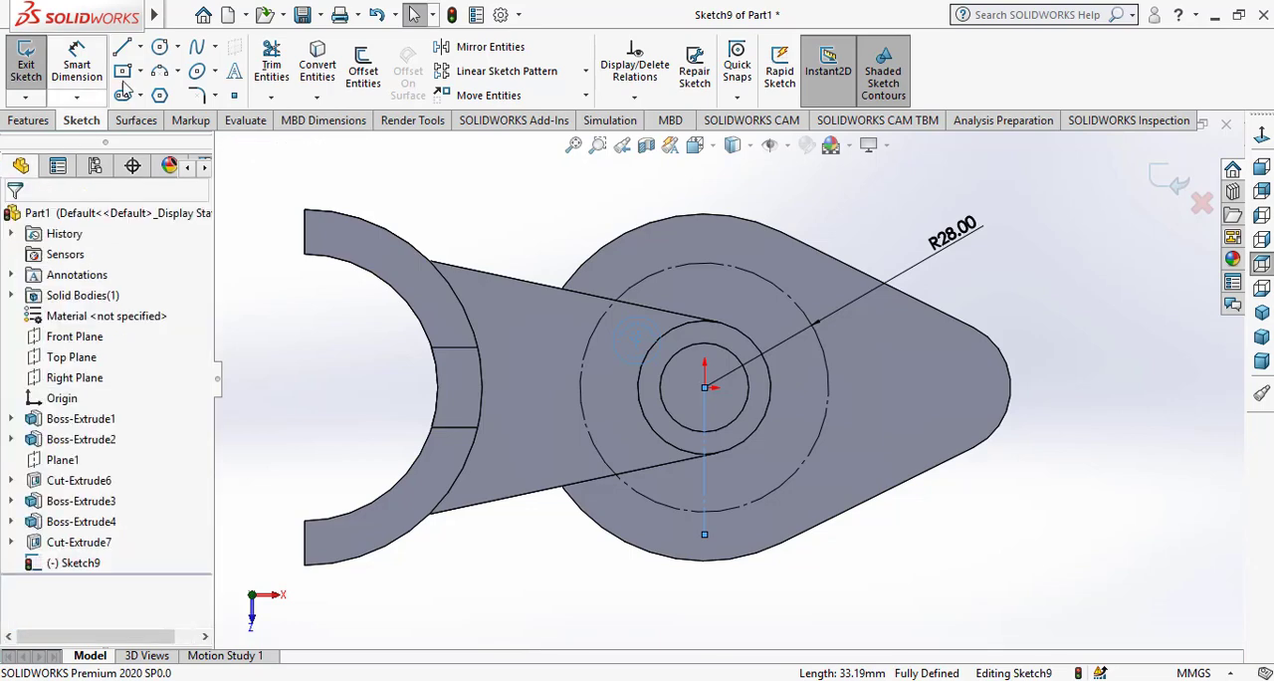
Draw a diagonal centerline about 26 mm long from the origin, between the vertical line and the base's pointed end
{"action": "left_click", "coordinate": [141, 48]}
{"action": "left_click", "coordinate": [167, 92]}
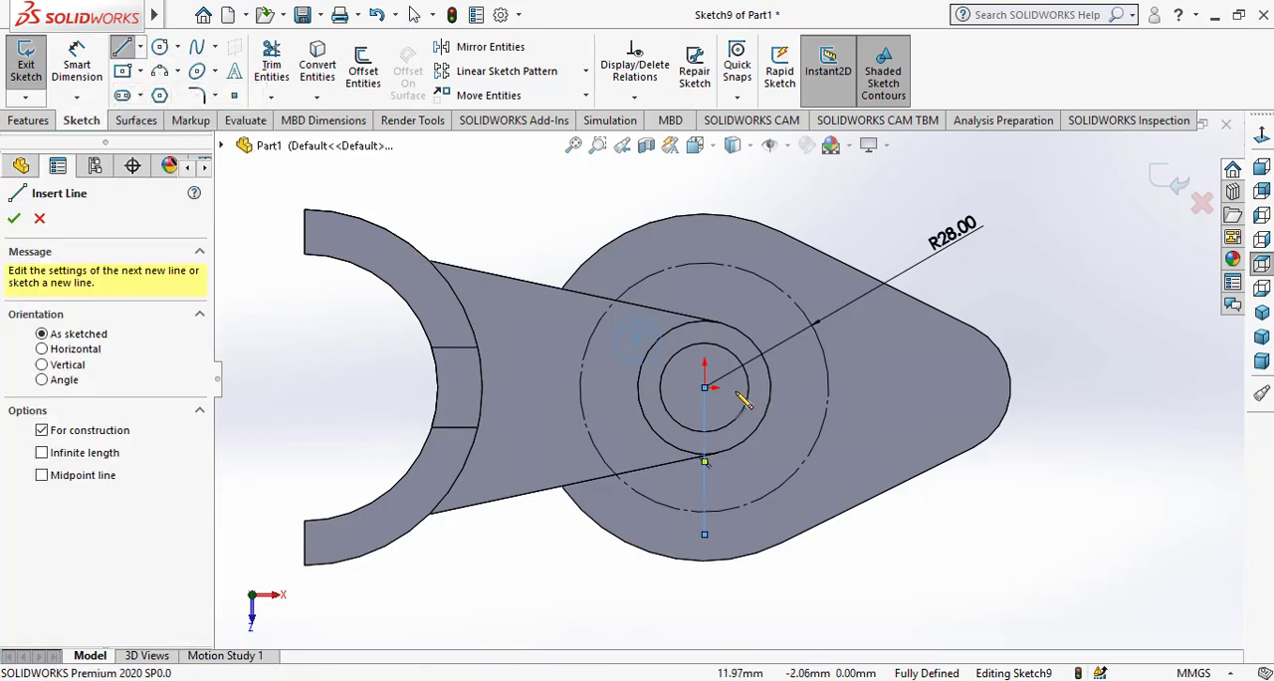
{"action": "left_click", "coordinate": [705, 388]}
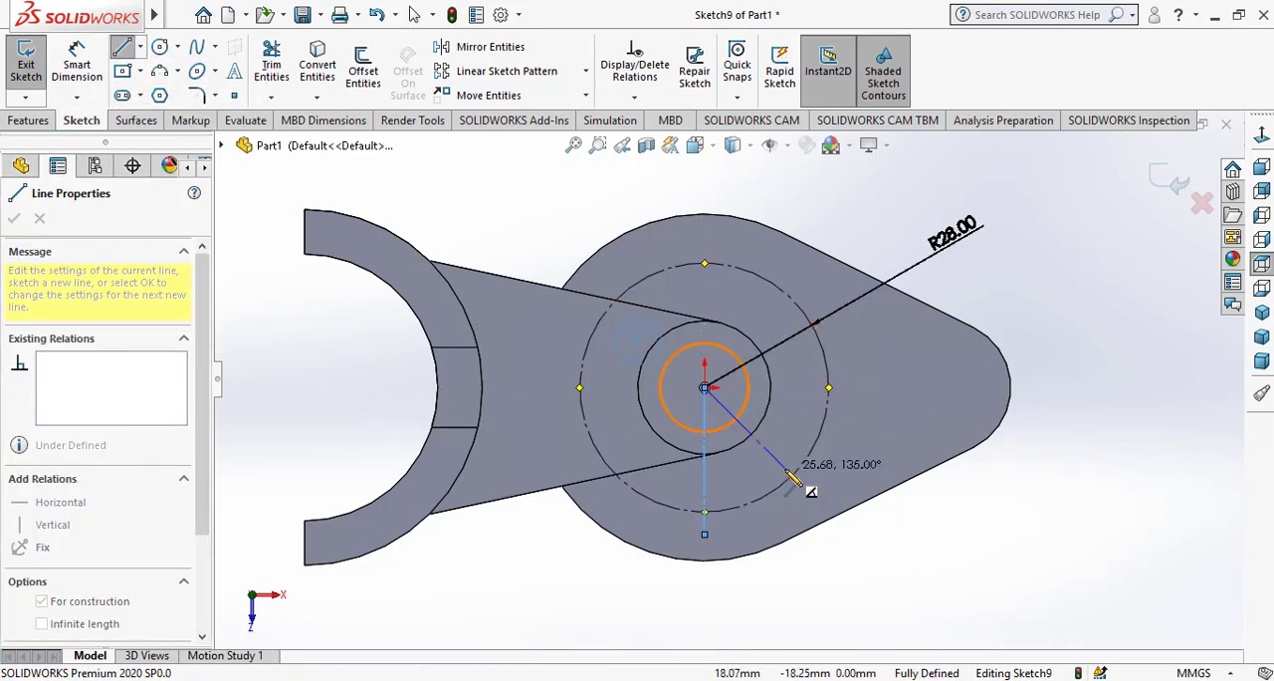
{"action": "left_click", "coordinate": [785, 468]}
{"action": "right_click", "coordinate": [797, 493]}
{"action": "left_click", "coordinate": [853, 561]}
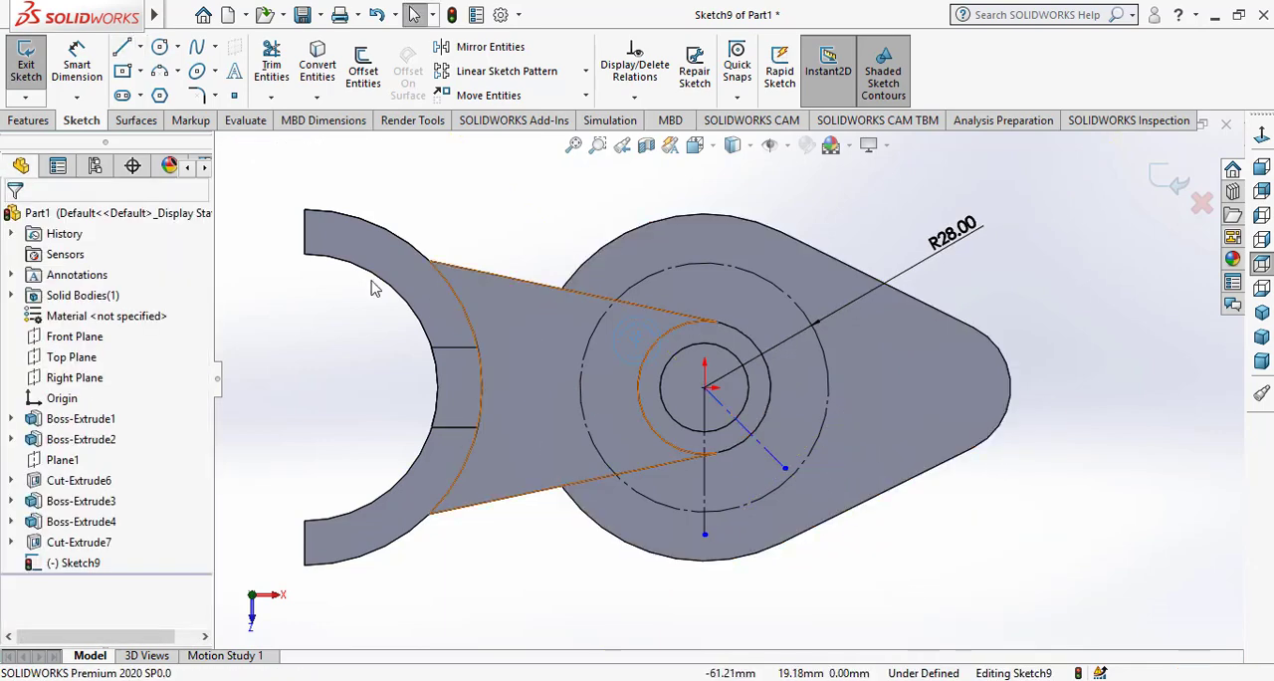
Dimension the angle between the vertical and diagonal construction lines as 45°
{"action": "left_click", "coordinate": [80, 65]}
{"action": "scroll", "coordinate": [724, 450], "scroll_direction": "down", "scroll_amount": 2}
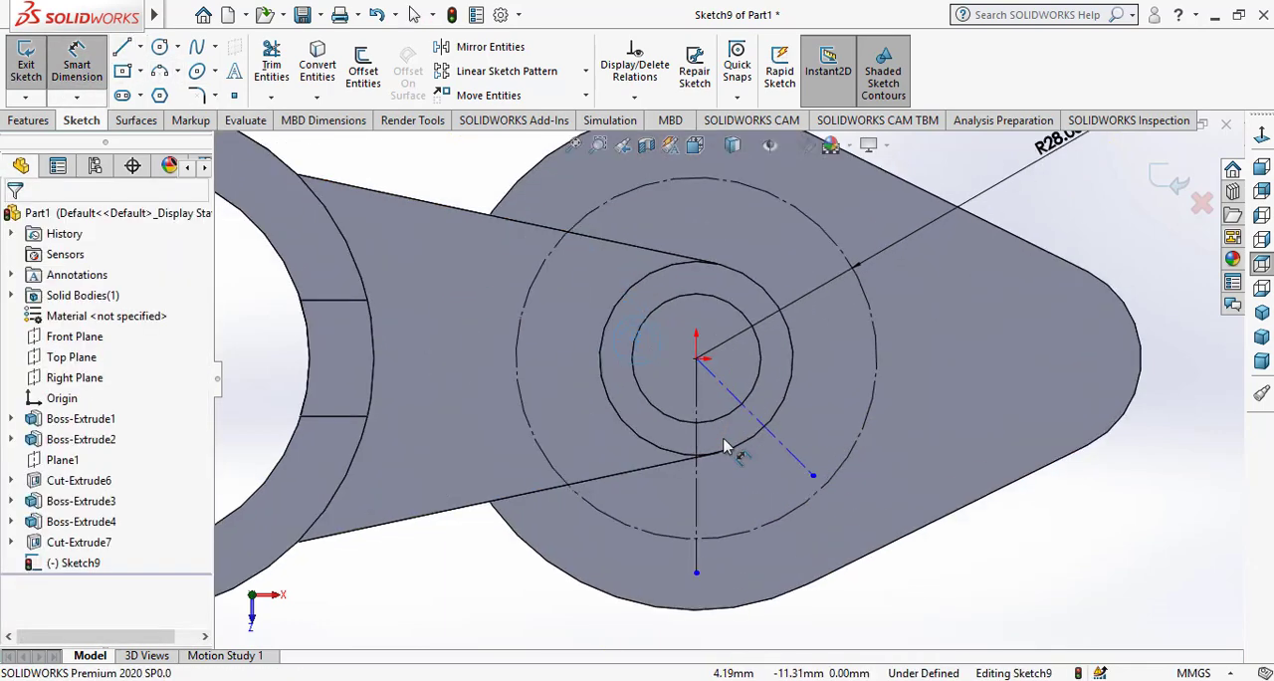
{"action": "left_click", "coordinate": [742, 407]}
{"action": "left_click", "coordinate": [698, 430]}
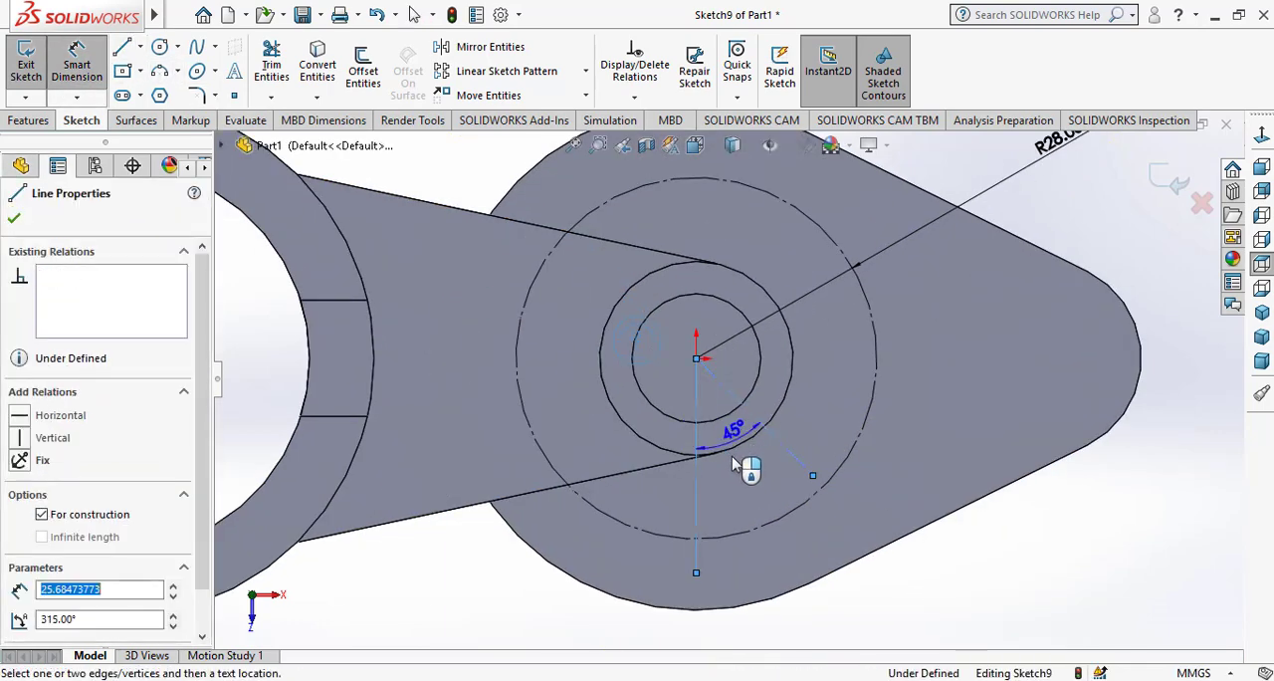
{"action": "left_click", "coordinate": [738, 484]}
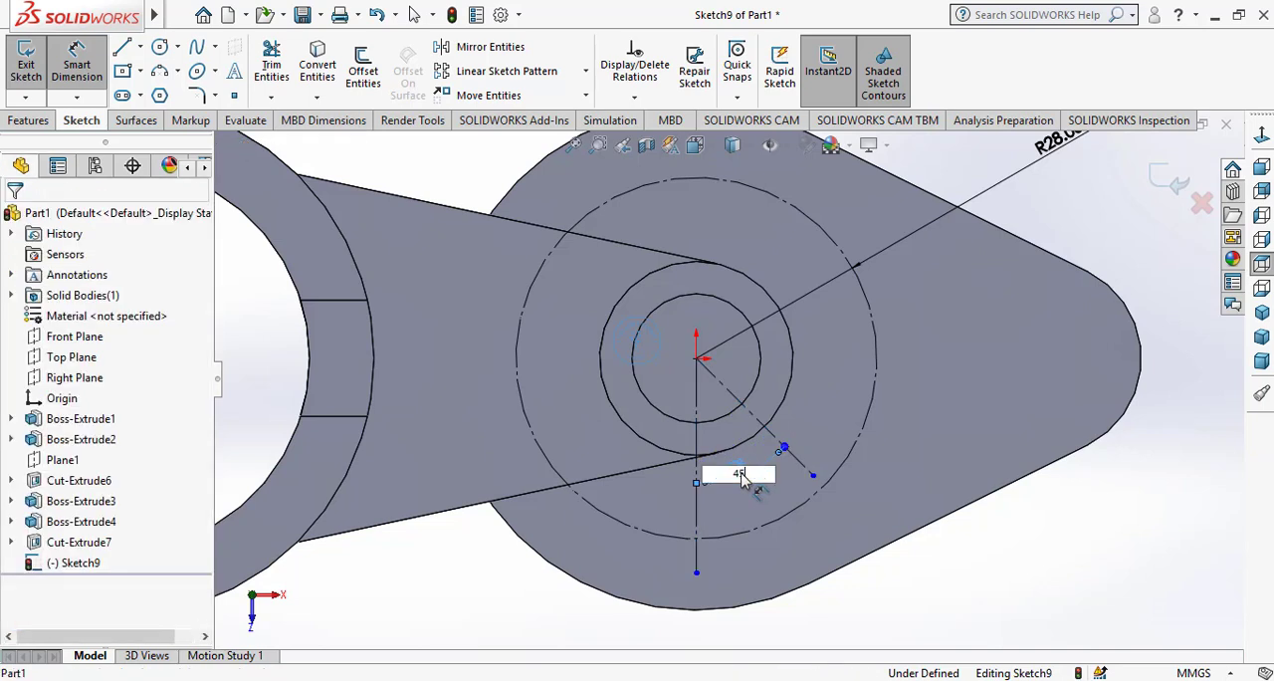
{"action": "key", "text": "Return"}
Extend the diagonal centerline to meet the construction circle
{"action": "scroll", "coordinate": [808, 484], "scroll_direction": "down", "scroll_amount": 1}
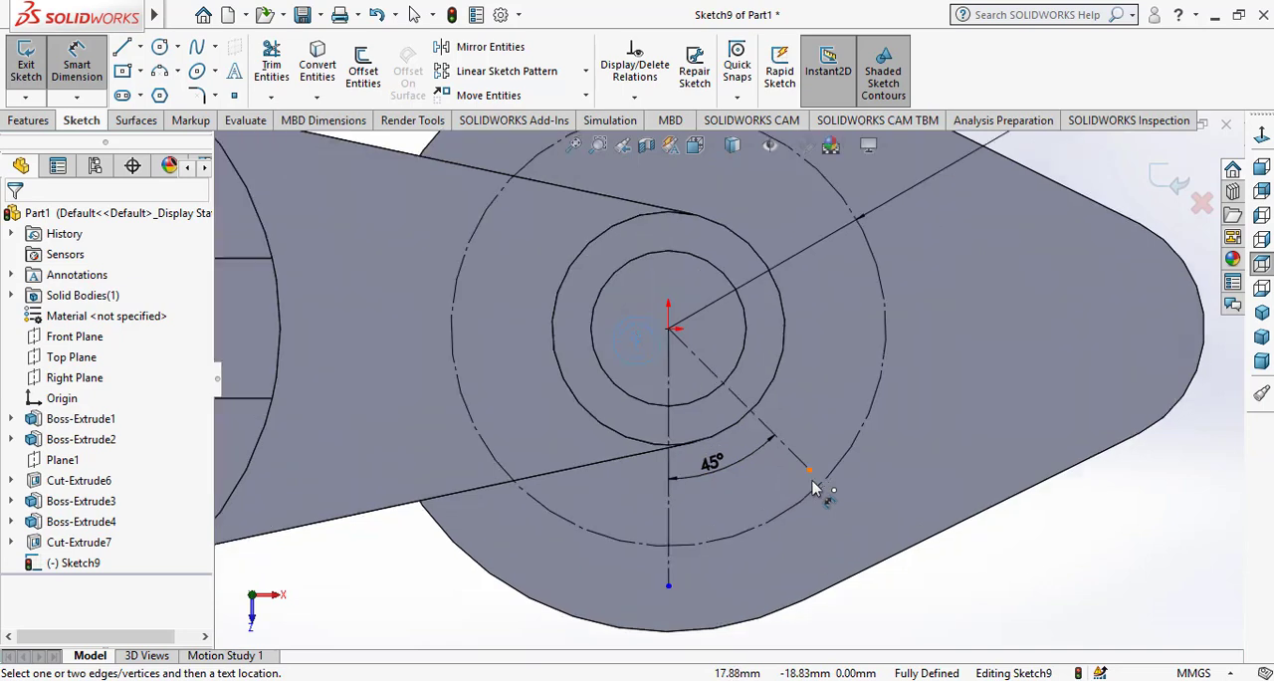
{"action": "left_click", "coordinate": [271, 96]}
{"action": "left_click", "coordinate": [278, 119]}
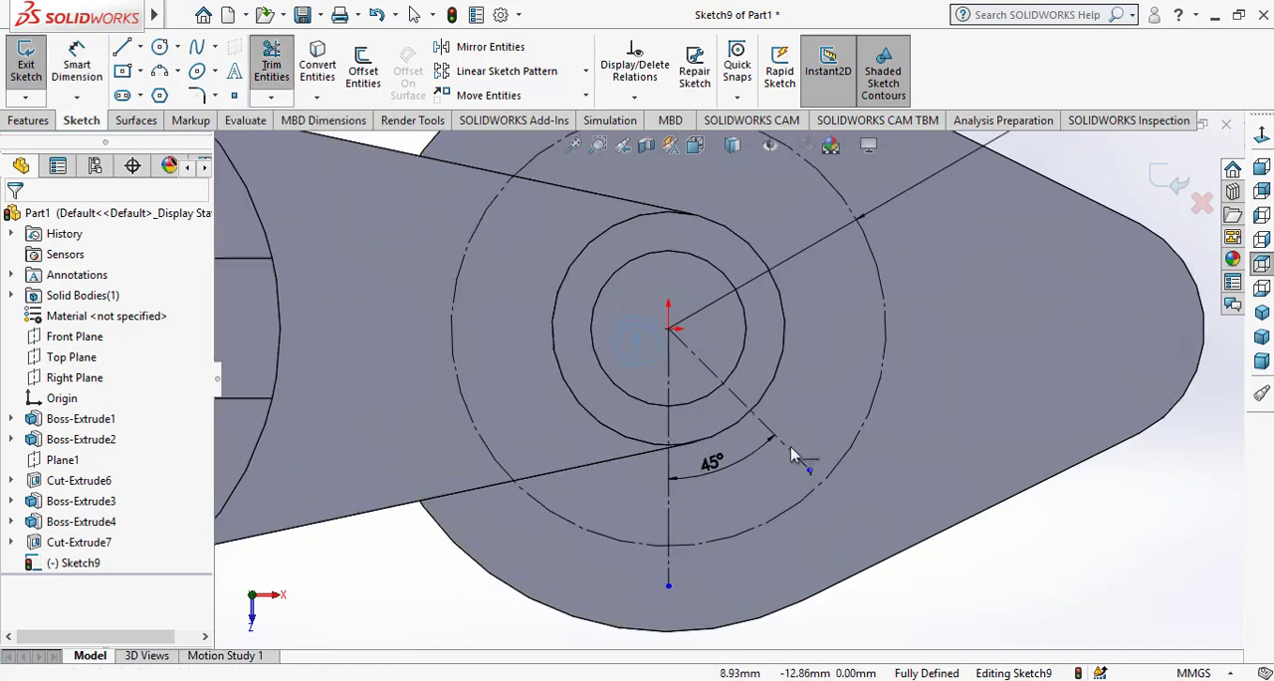
{"action": "left_click", "coordinate": [796, 466]}
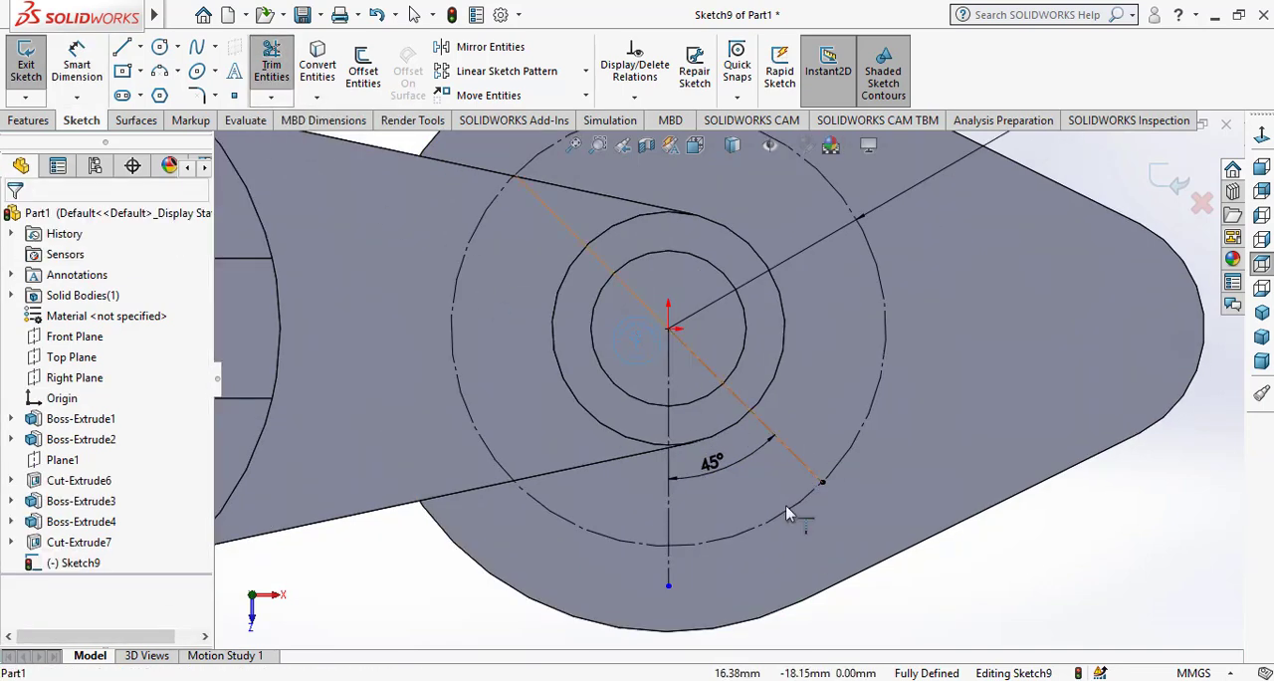
{"action": "right_click", "coordinate": [448, 605]}
{"action": "left_click", "coordinate": [475, 560]}
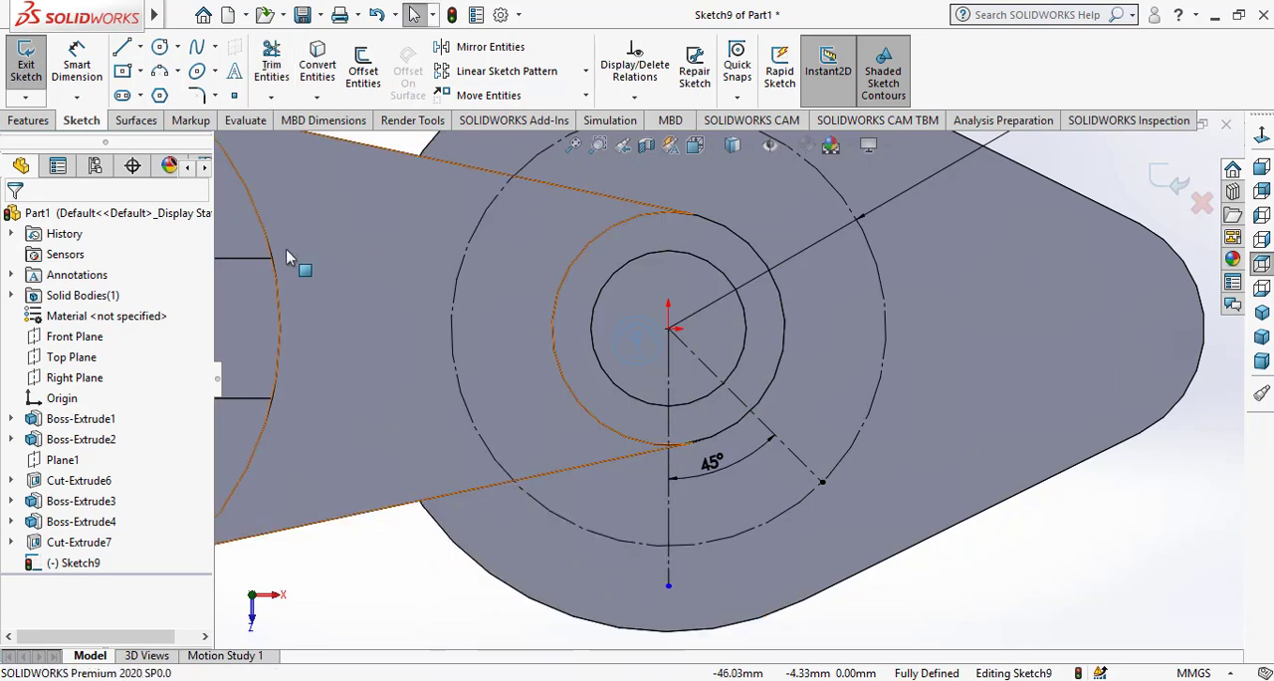
Draw a small circle centred where the diagonal centerline meets the construction circle
{"action": "left_click", "coordinate": [159, 48]}
{"action": "left_click", "coordinate": [821, 482]}
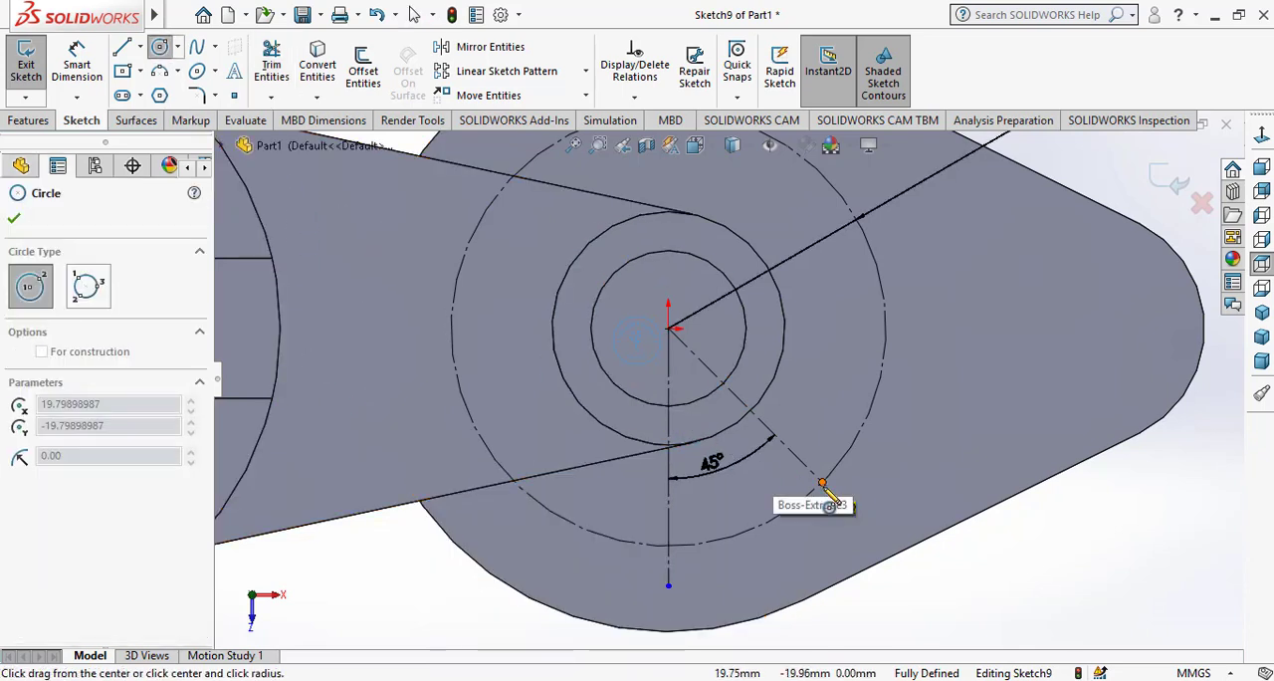
{"action": "left_click", "coordinate": [824, 510]}
{"action": "right_click", "coordinate": [822, 524]}
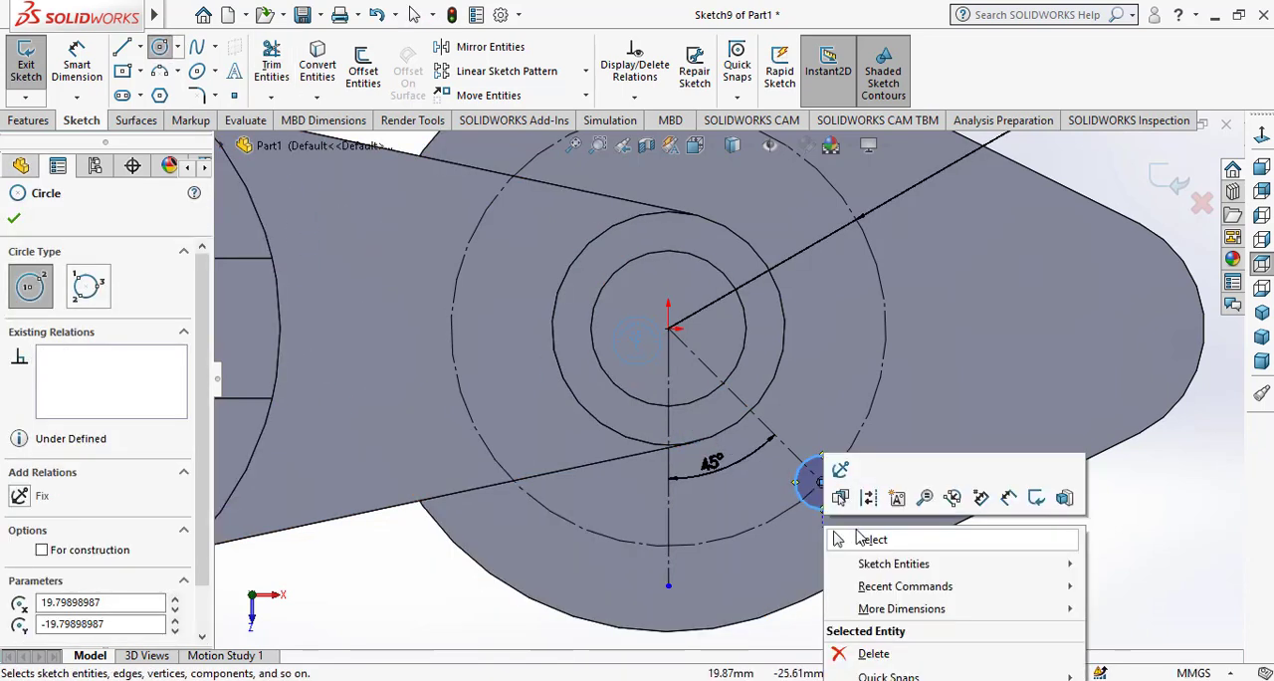
{"action": "left_click", "coordinate": [858, 535]}
{"action": "left_click", "coordinate": [177, 47]}
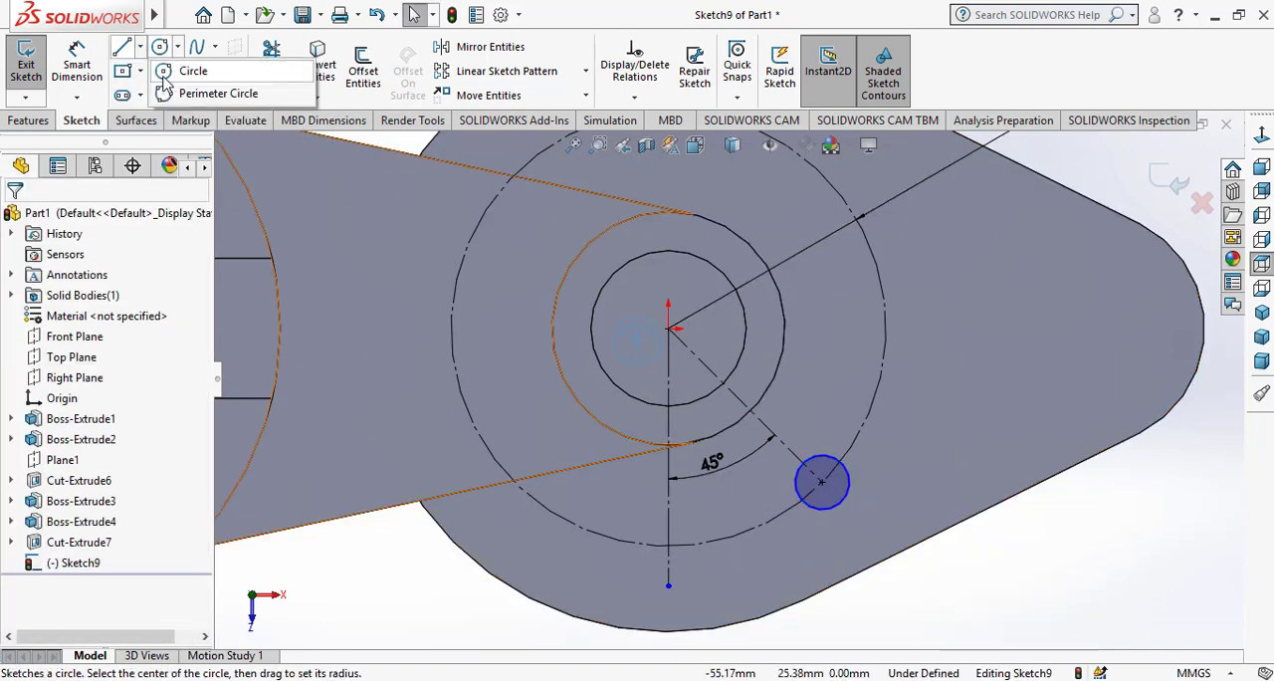
{"action": "left_click", "coordinate": [142, 72]}
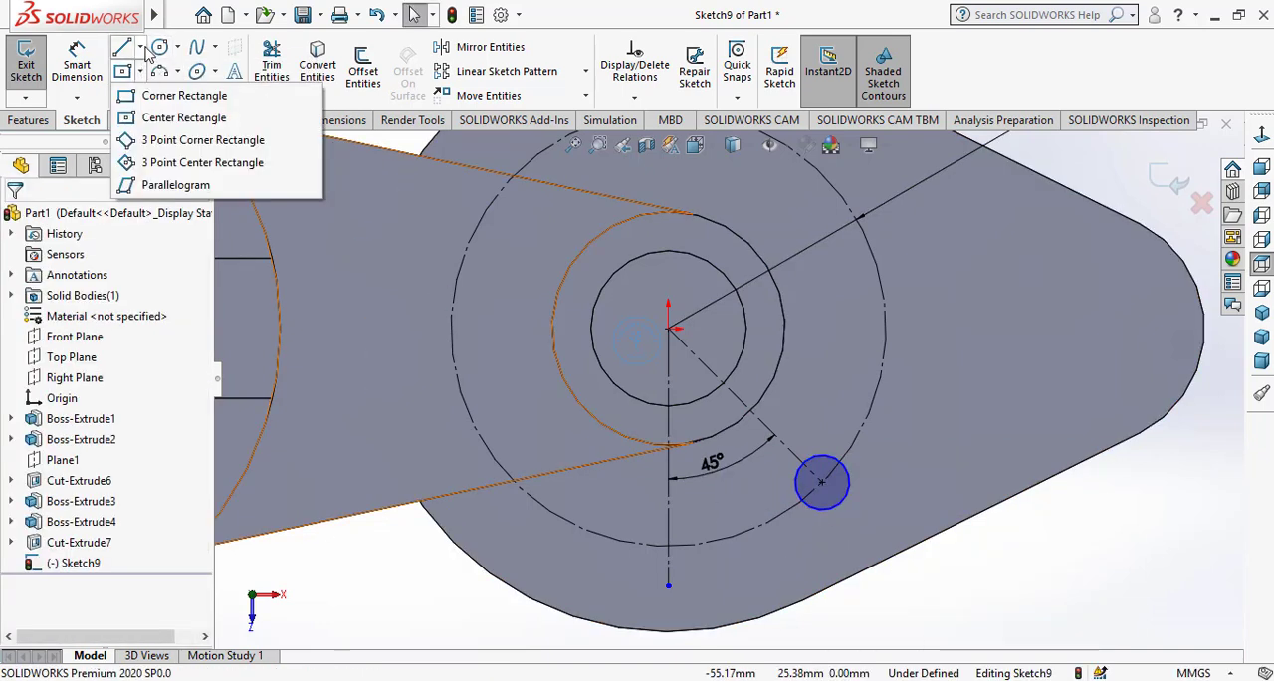
Draw a horizontal centerline from the origin toward the base's pointed end, stopping inside the construction circle
{"action": "left_click", "coordinate": [145, 48]}
{"action": "left_click", "coordinate": [140, 47]}
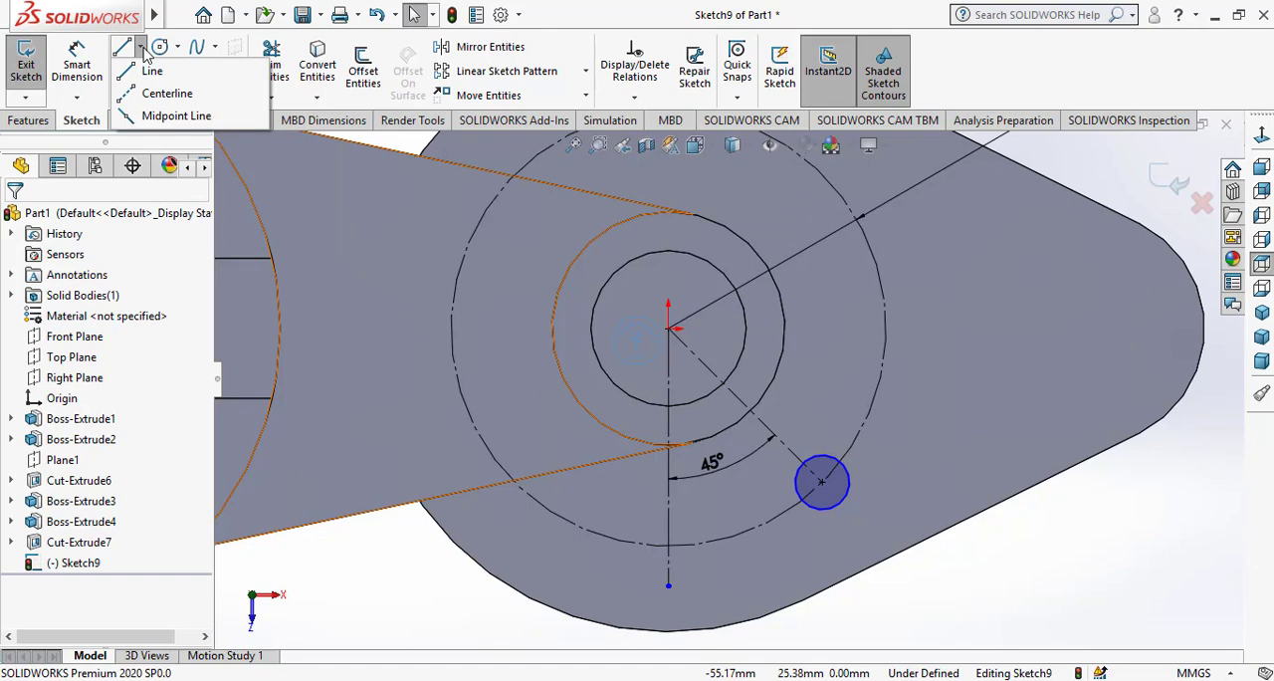
{"action": "left_click", "coordinate": [168, 89]}
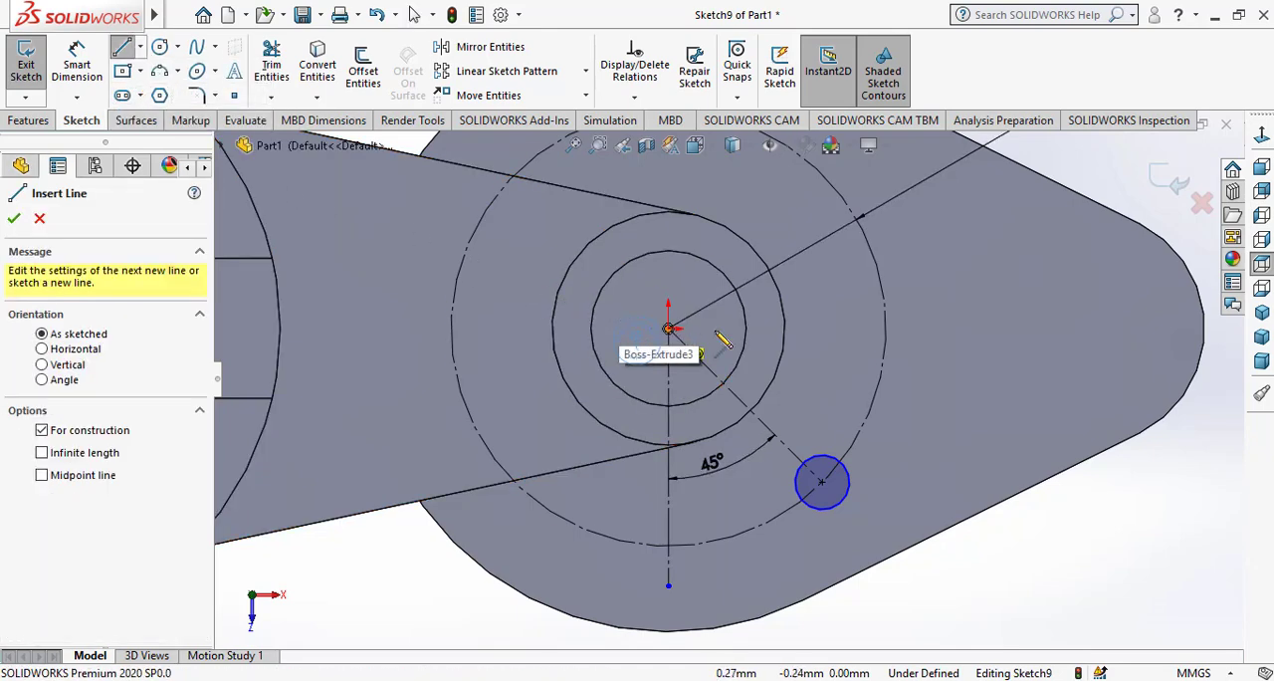
{"action": "left_click", "coordinate": [668, 328]}
{"action": "left_click", "coordinate": [834, 329]}
{"action": "right_click", "coordinate": [836, 331]}
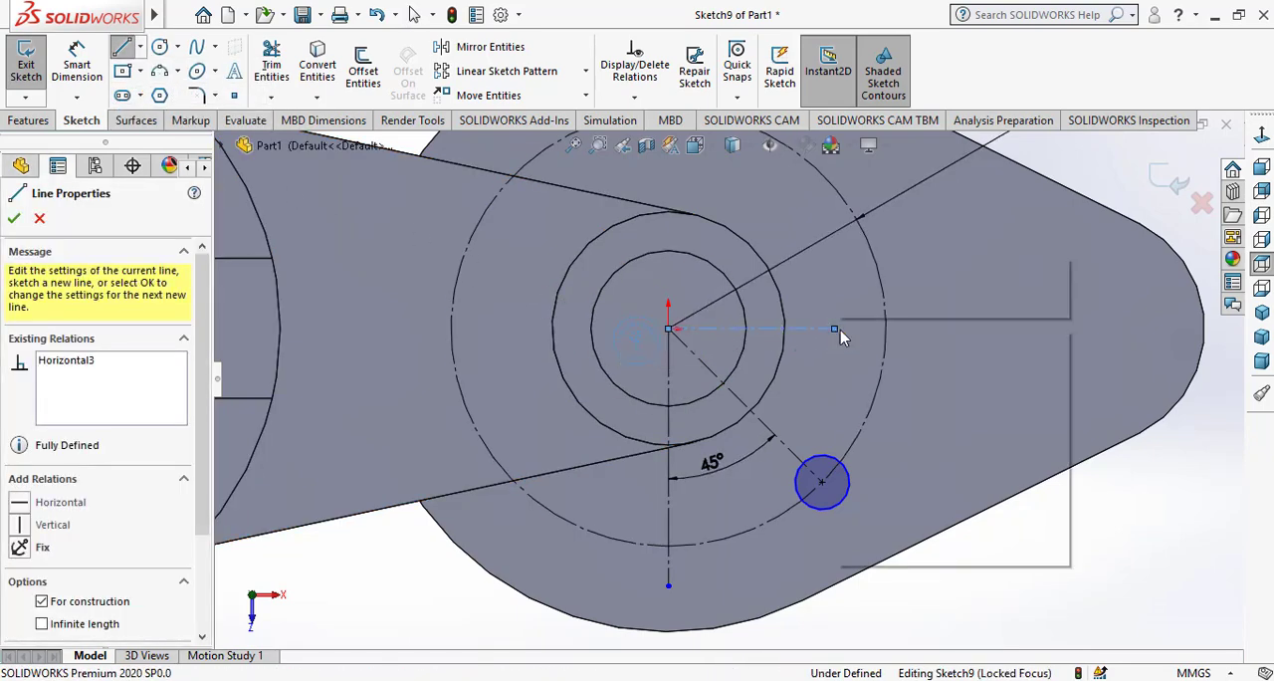
{"action": "left_click", "coordinate": [862, 341]}
Dimension the small circle on the construction circle with a diameter of 12 mm
{"action": "left_click", "coordinate": [71, 67]}
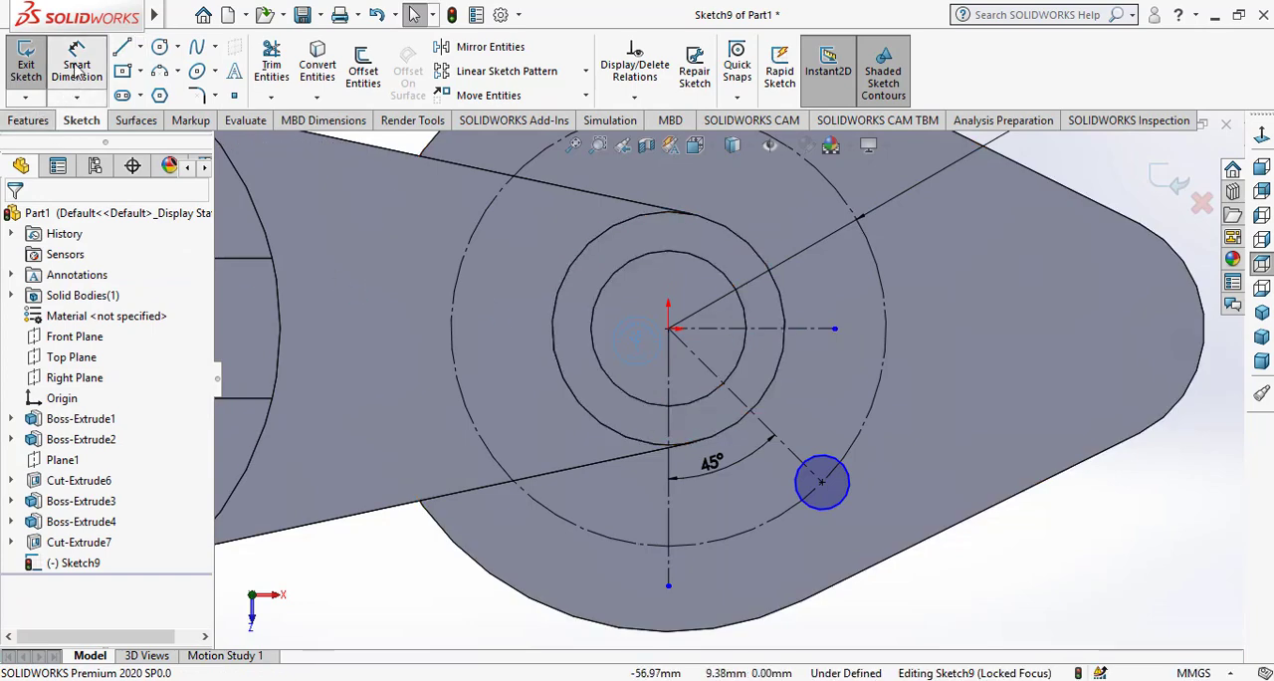
{"action": "left_click", "coordinate": [837, 507]}
{"action": "left_click", "coordinate": [908, 488]}
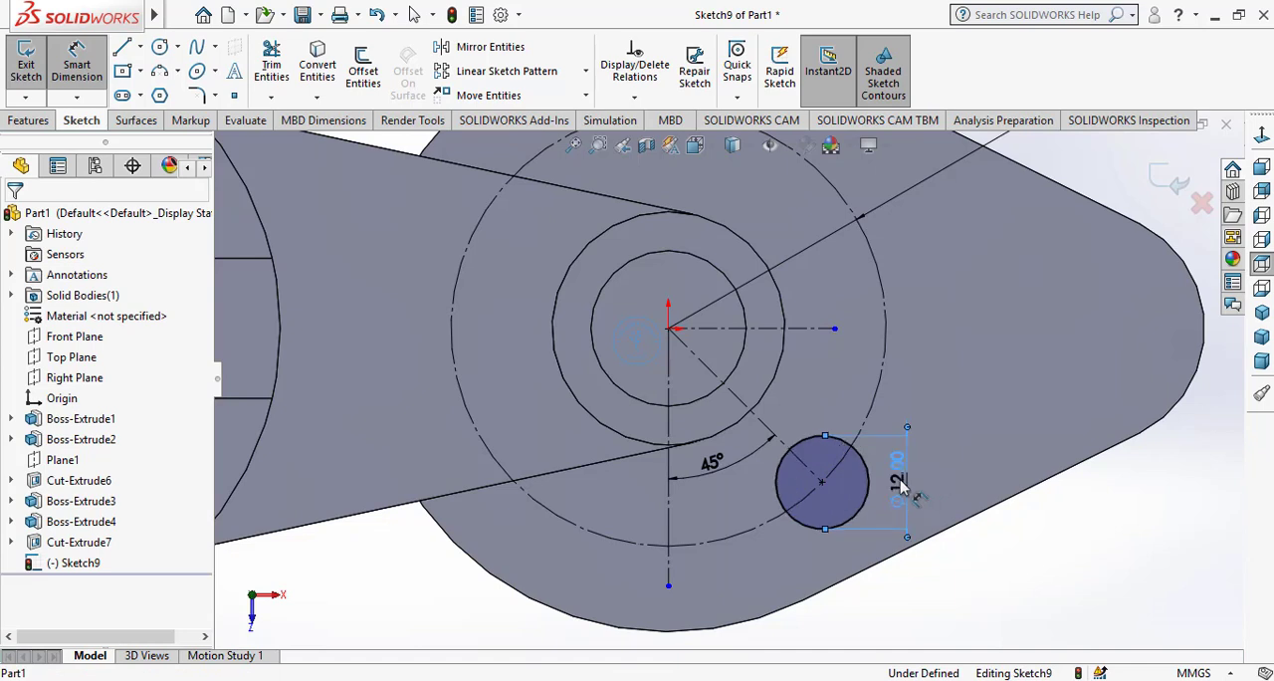
{"action": "right_click", "coordinate": [951, 393]}
{"action": "left_click", "coordinate": [995, 447]}
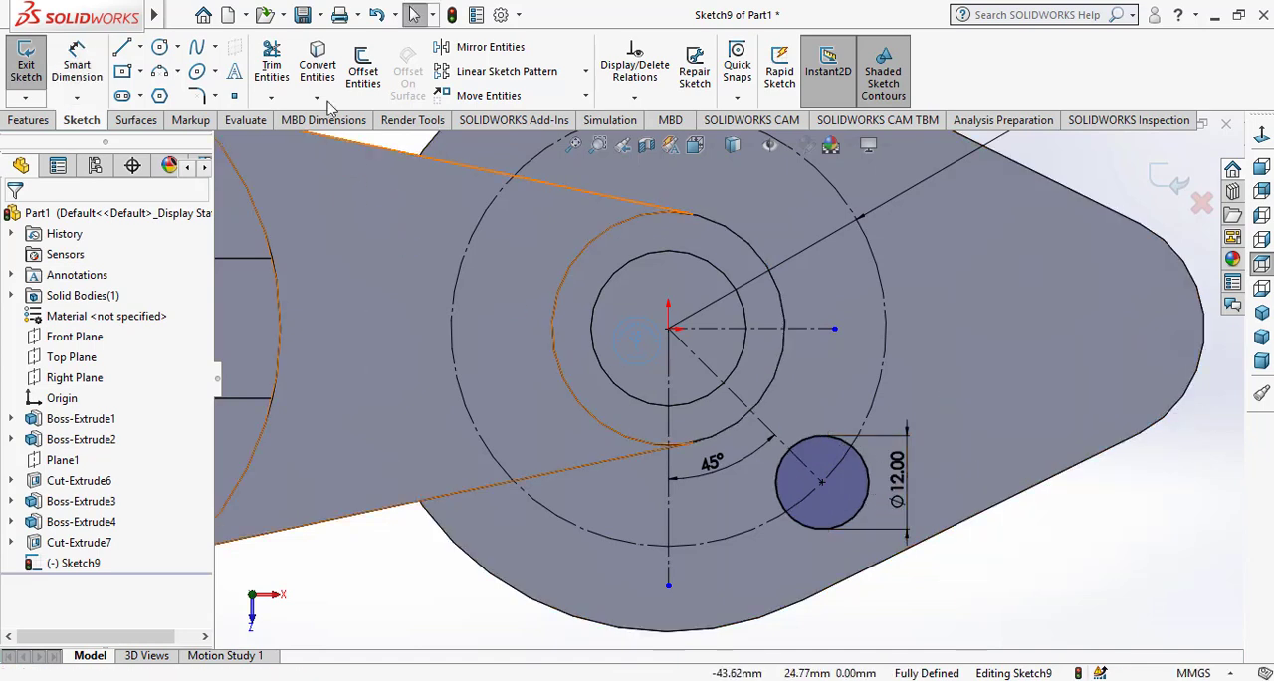
Mirror the 12 mm circle about the horizontal centerline, keeping the original
{"action": "left_click", "coordinate": [482, 47]}
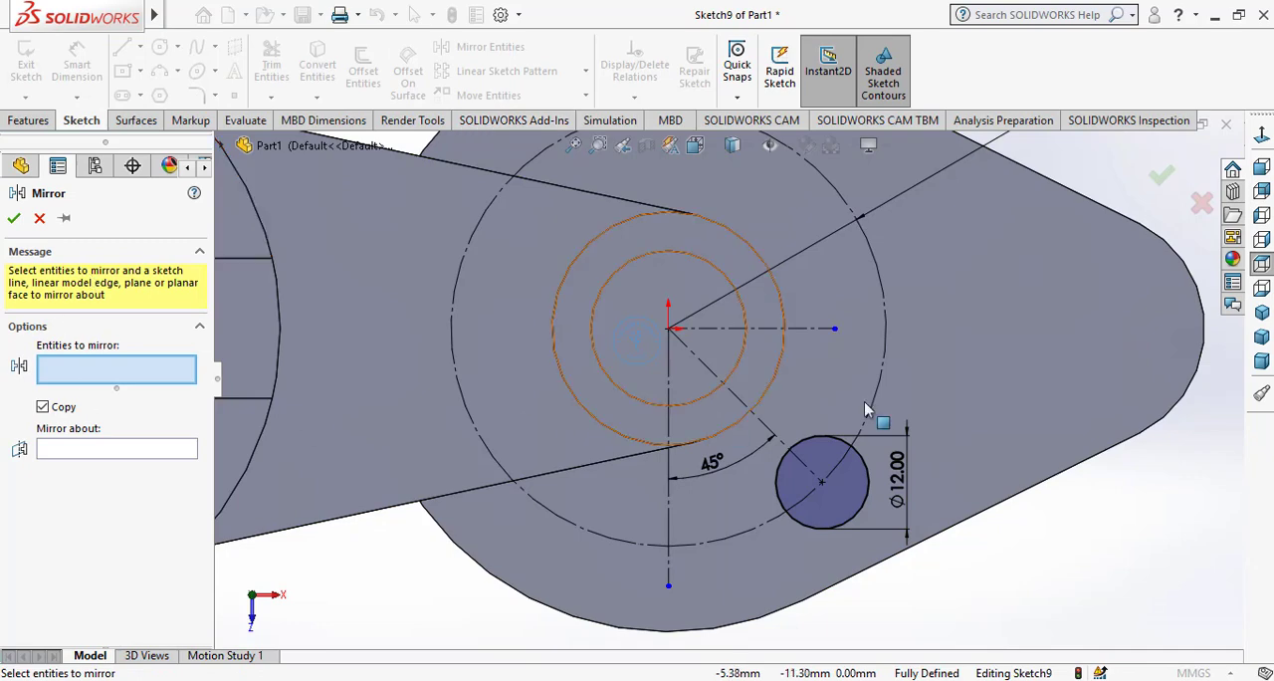
{"action": "left_click", "coordinate": [845, 446]}
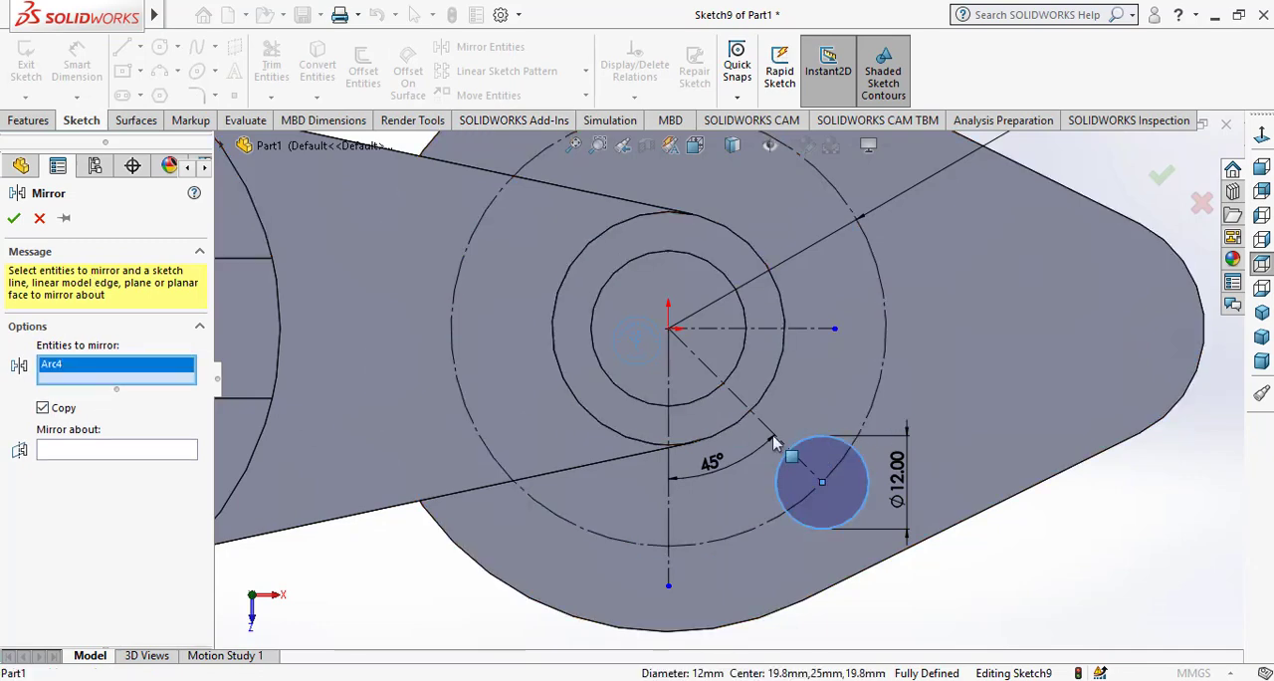
{"action": "left_click", "coordinate": [176, 450]}
{"action": "left_click", "coordinate": [821, 330]}
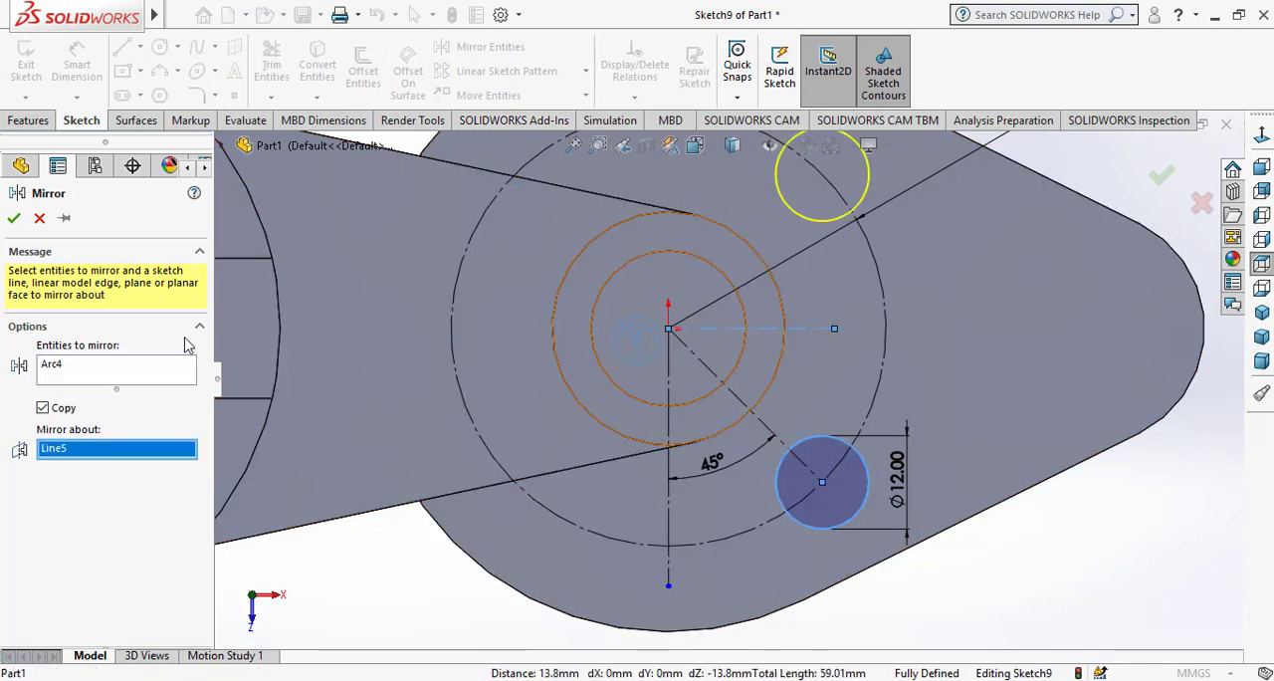
{"action": "left_click", "coordinate": [14, 218]}
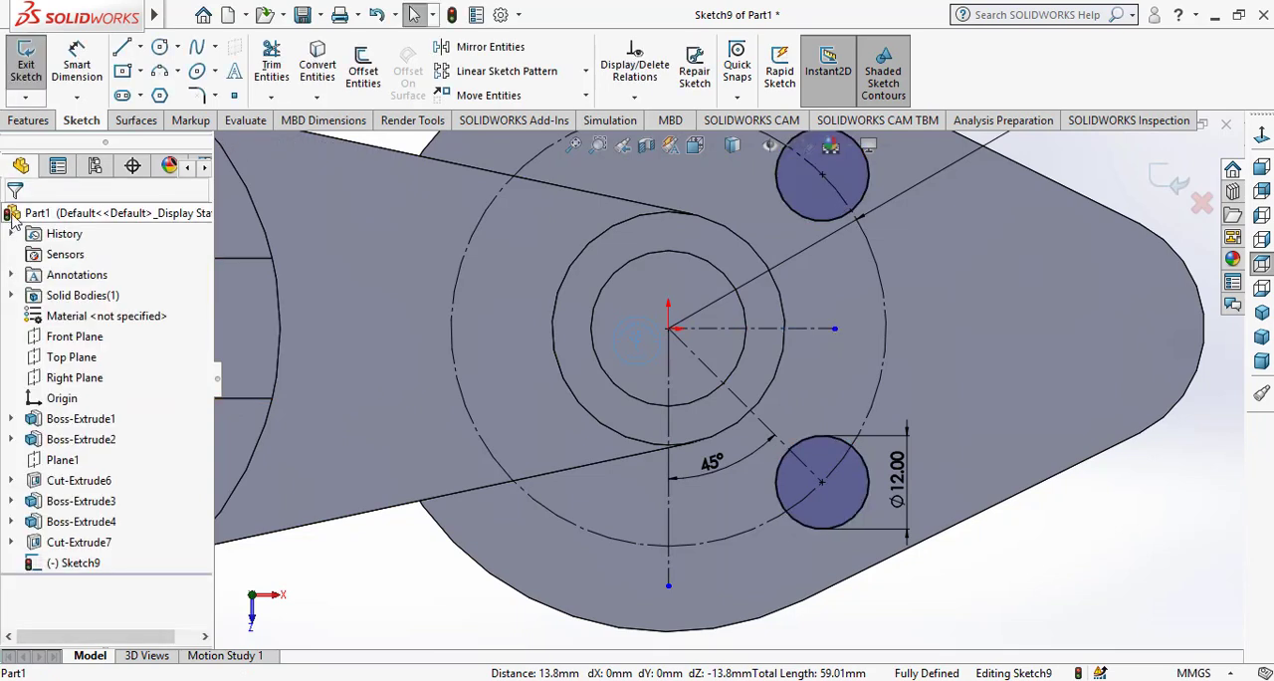
Cut the two 12 mm circles into the base with a 15 mm blind Extruded Cut
{"action": "left_click", "coordinate": [29, 120]}
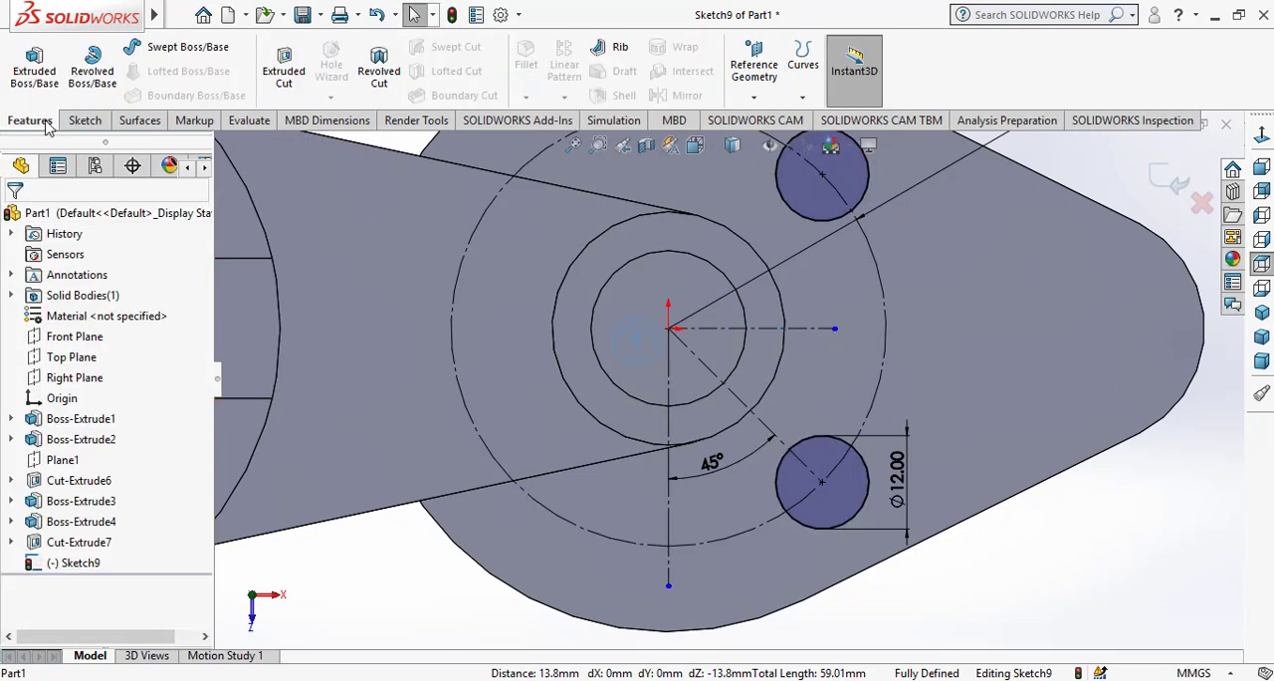
{"action": "left_click", "coordinate": [283, 67]}
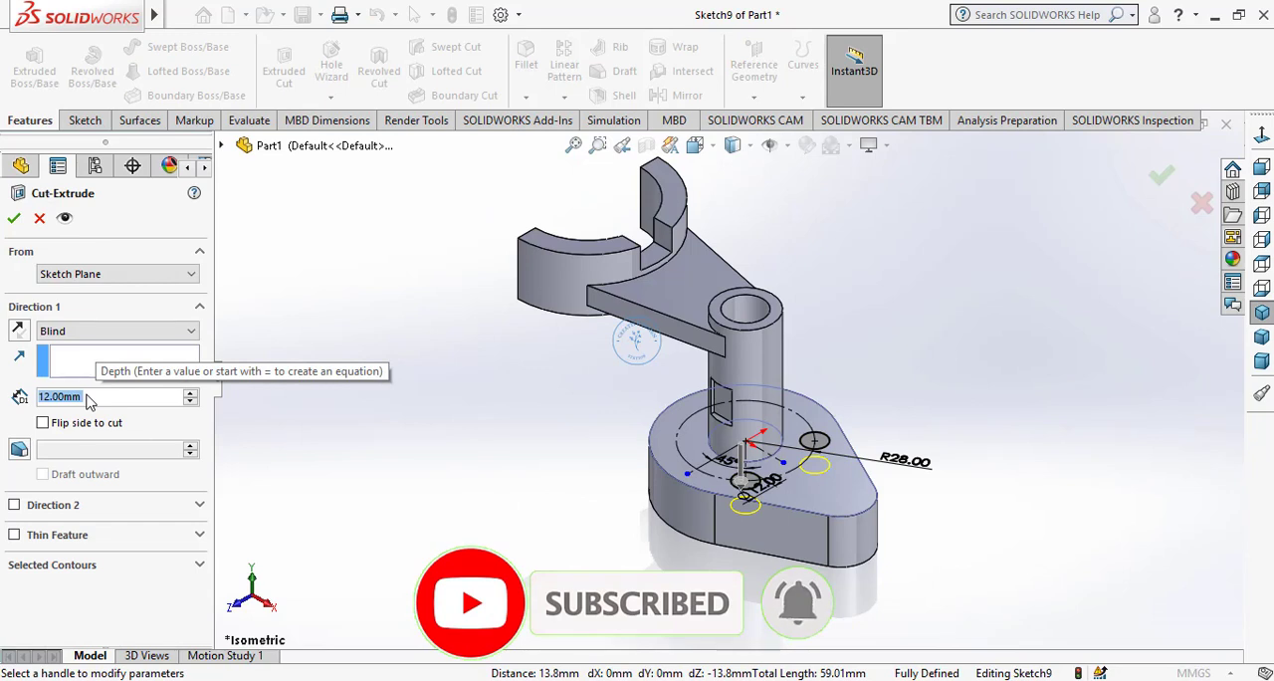
{"action": "type", "text": "15"}
{"action": "key", "text": "Return"}
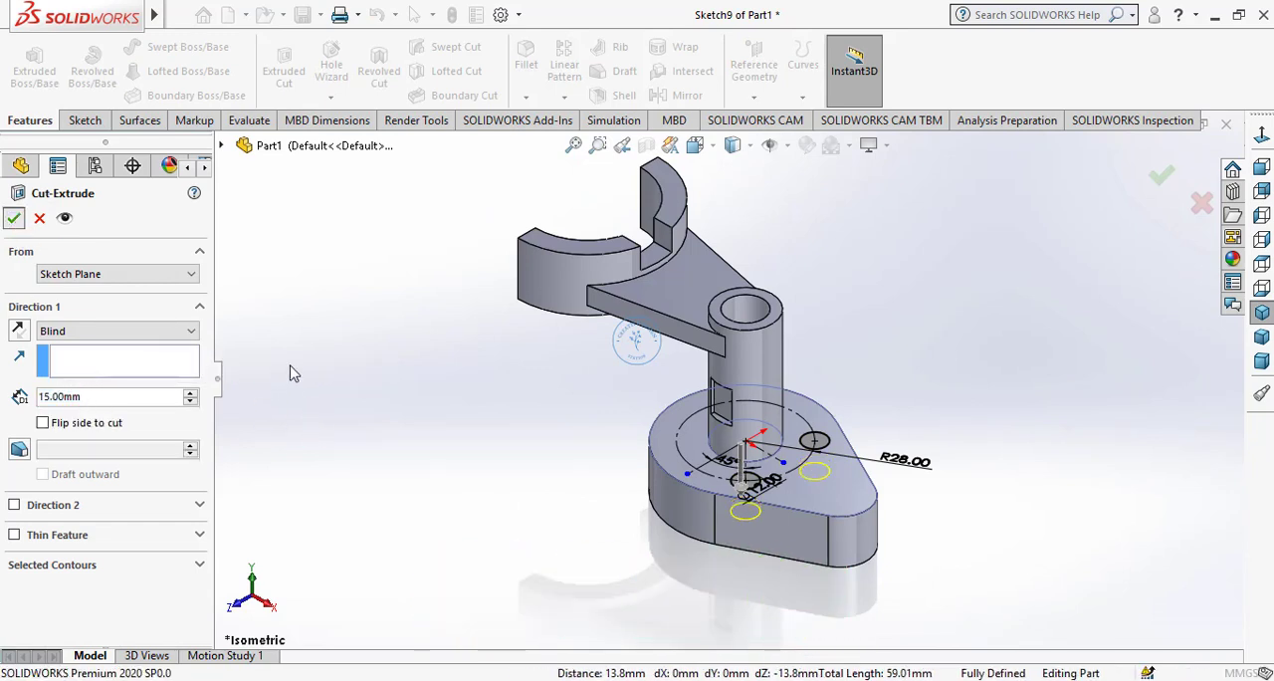
Start a sketch on the base's top face and draw a circle about 14 mm in diameter, about 47 mm from the origin toward the pointed end
{"action": "left_click", "coordinate": [839, 496]}
{"action": "left_click", "coordinate": [917, 435]}
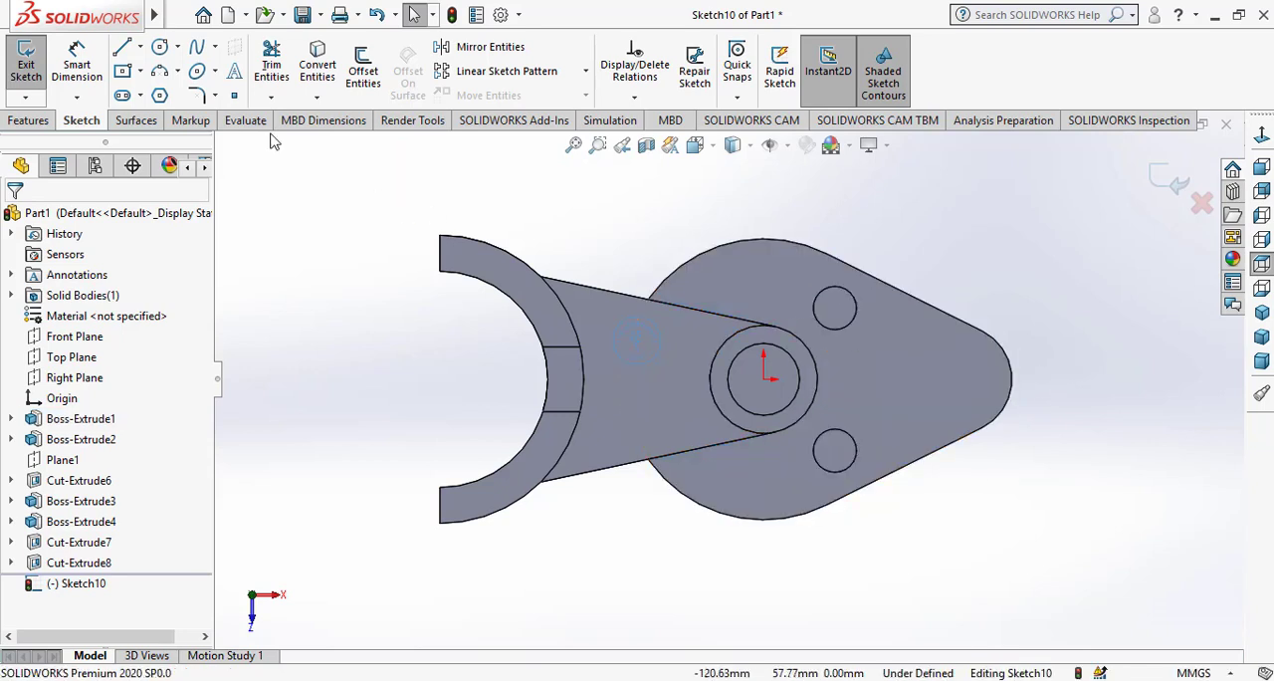
{"action": "left_click", "coordinate": [162, 50]}
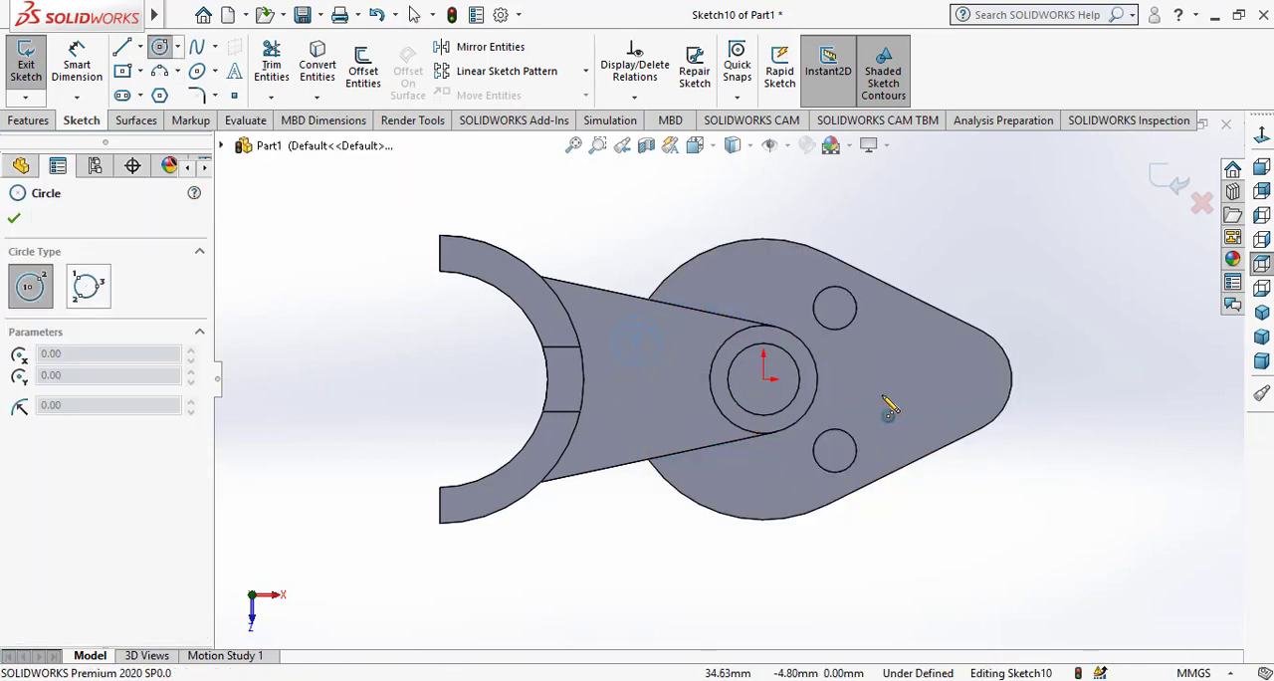
{"action": "left_click", "coordinate": [933, 379]}
{"action": "left_click", "coordinate": [947, 397]}
{"action": "right_click", "coordinate": [940, 420]}
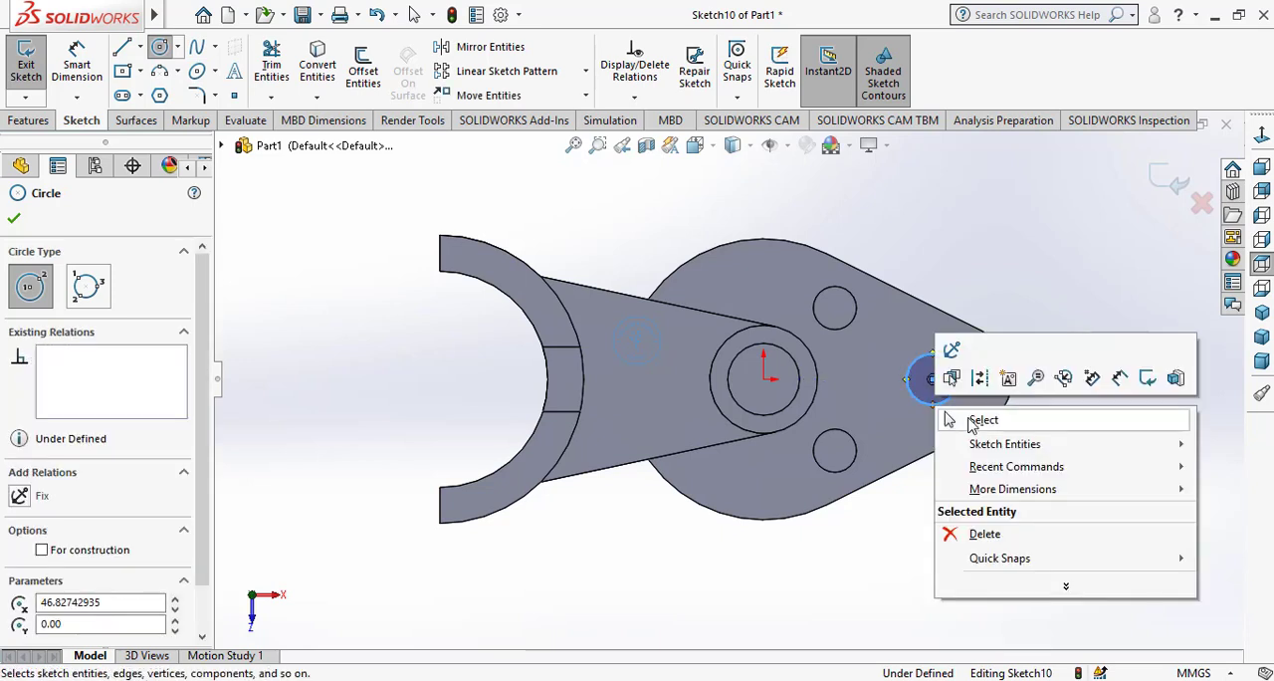
{"action": "left_click", "coordinate": [980, 420]}
Dimension the new circle near the pointed end with a diameter of 12 mm
{"action": "left_click", "coordinate": [76, 63]}
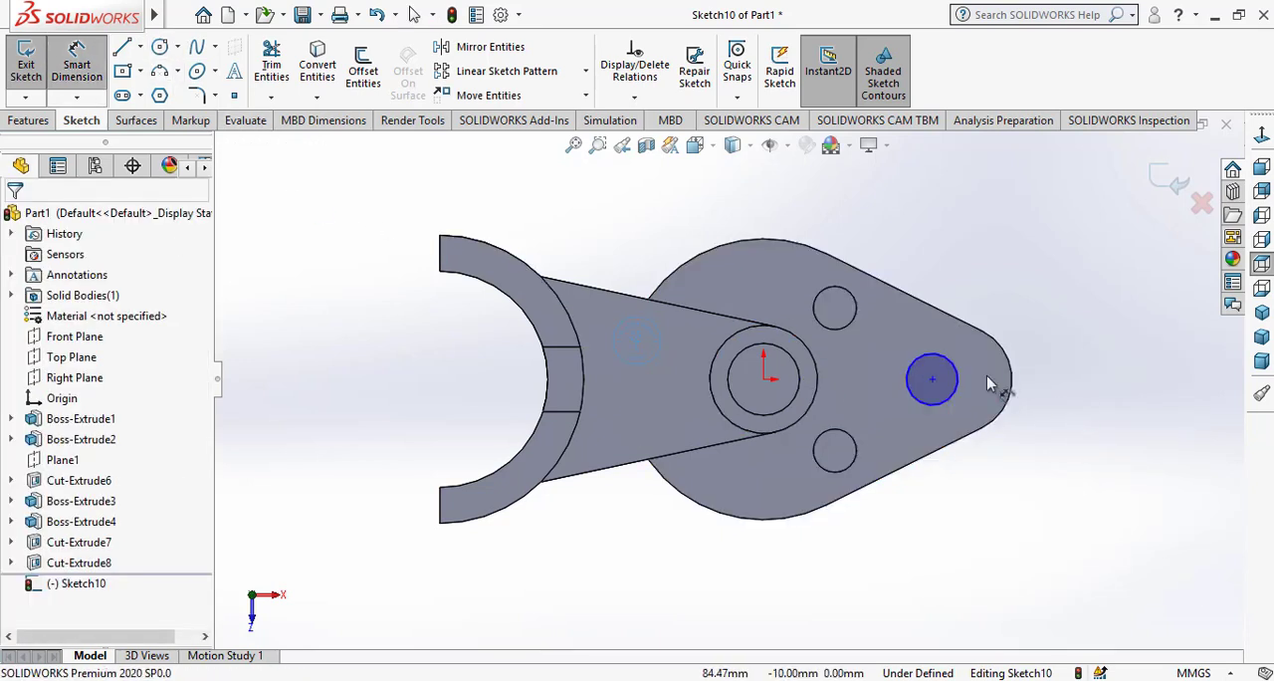
{"action": "left_click", "coordinate": [962, 374]}
{"action": "left_click", "coordinate": [1053, 313]}
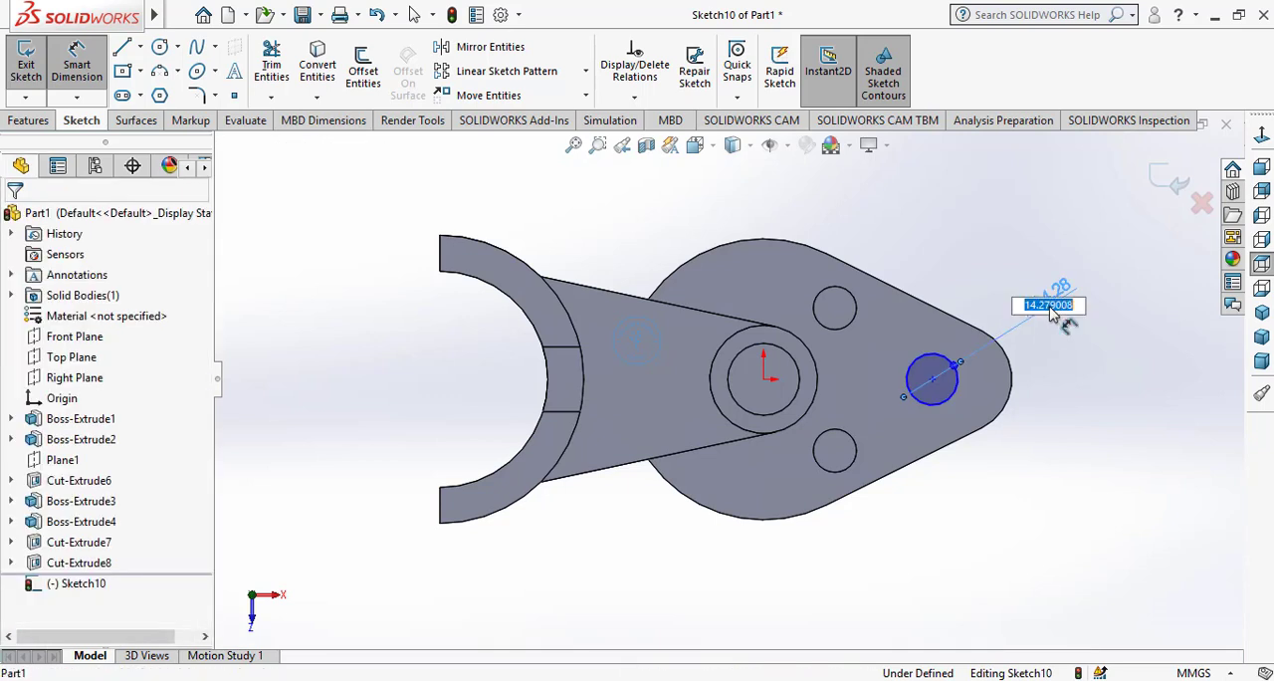
{"action": "key", "text": "Return"}
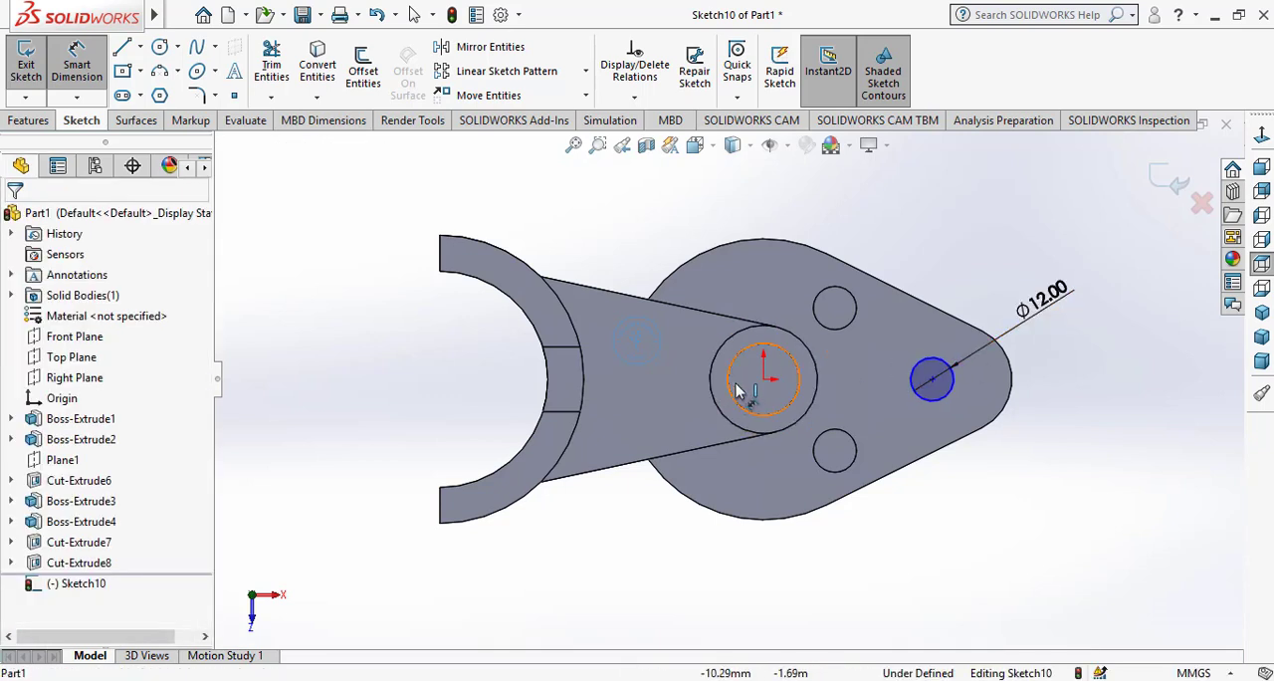
Dimension the horizontal distance from the origin to the circle's centre as 40 mm
{"action": "left_click", "coordinate": [762, 380]}
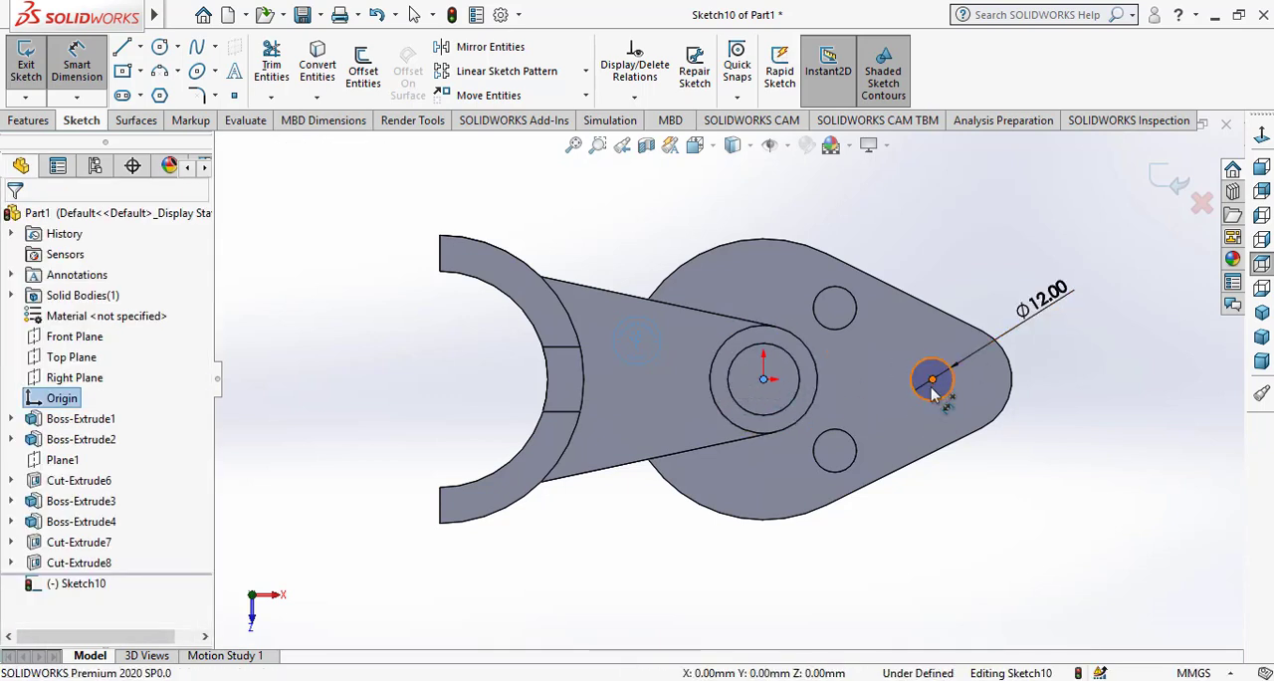
{"action": "left_click", "coordinate": [933, 382]}
{"action": "left_click", "coordinate": [879, 539]}
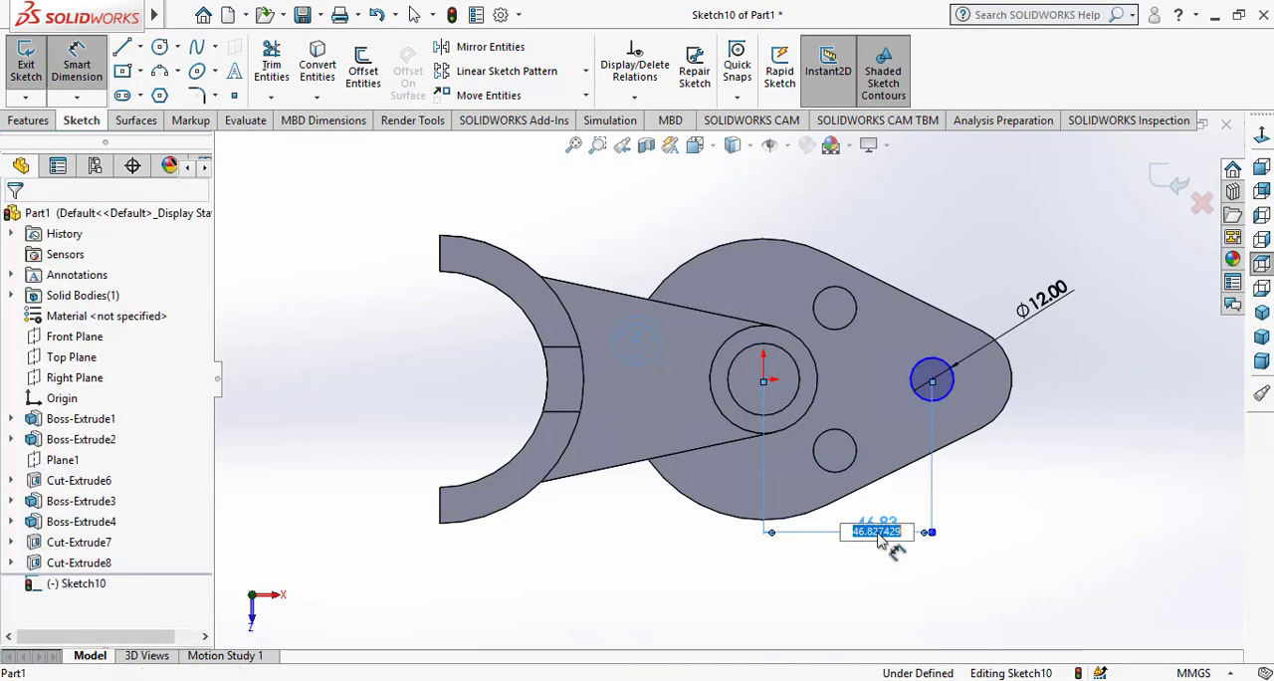
{"action": "type", "text": "40"}
{"action": "key", "text": "Return"}
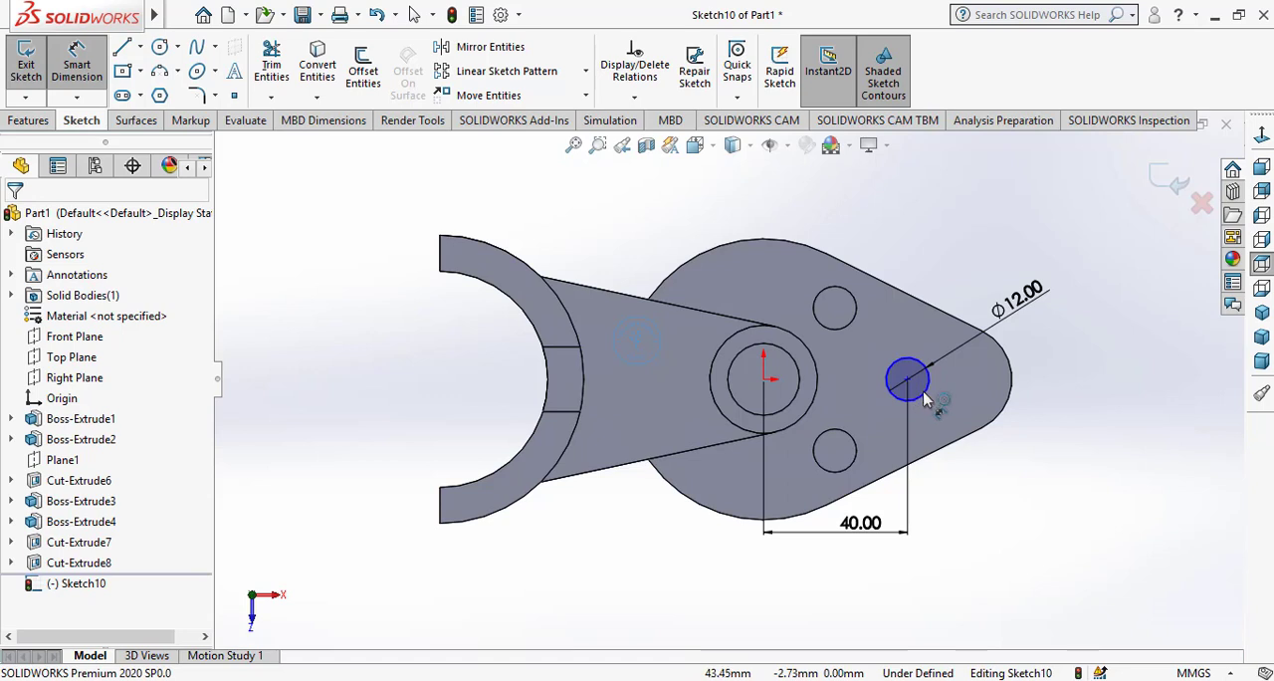
{"action": "right_click", "coordinate": [1047, 450]}
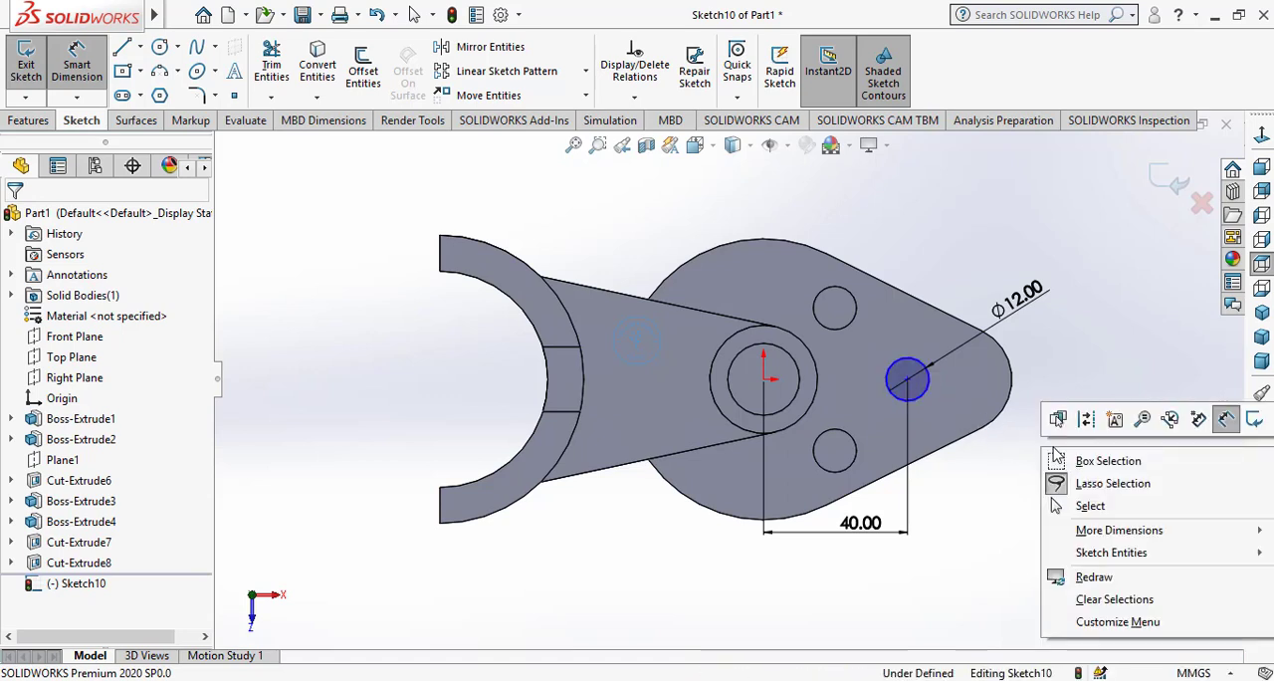
{"action": "left_click", "coordinate": [1090, 507]}
Add a horizontal relation between the origin and the circle's centre
{"action": "left_click", "coordinate": [765, 383], "text": "ctrl"}
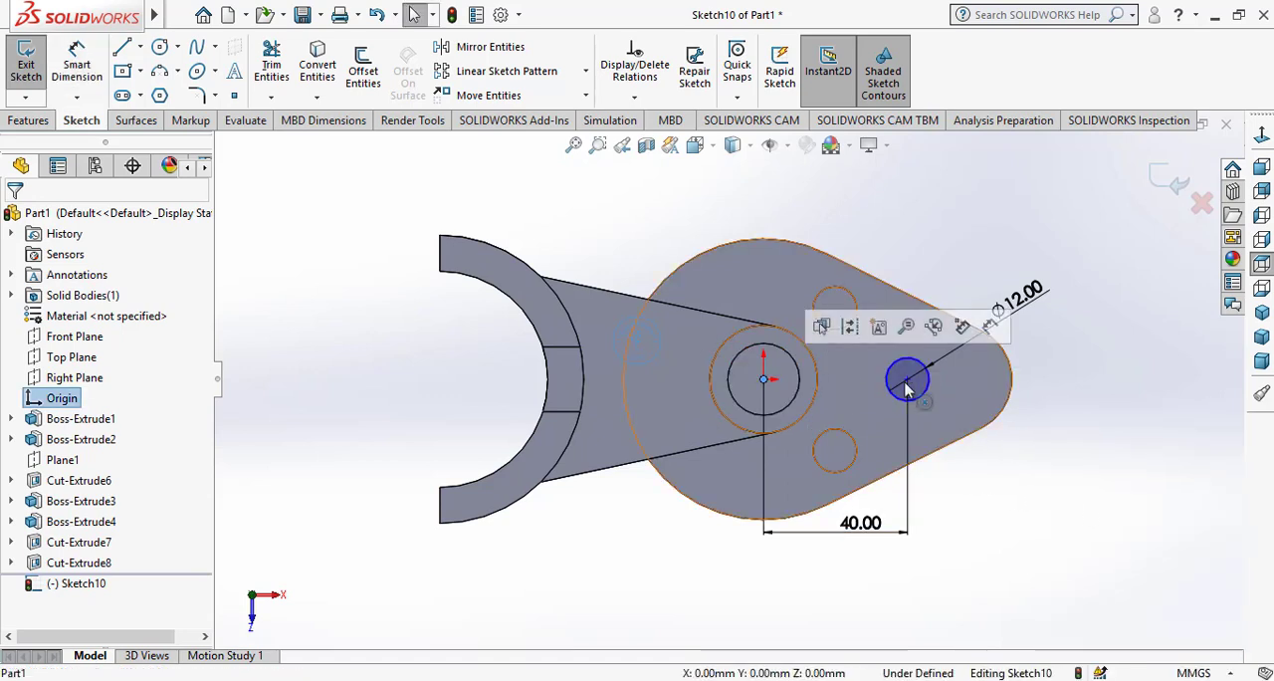
{"action": "left_click", "coordinate": [907, 380], "text": "ctrl"}
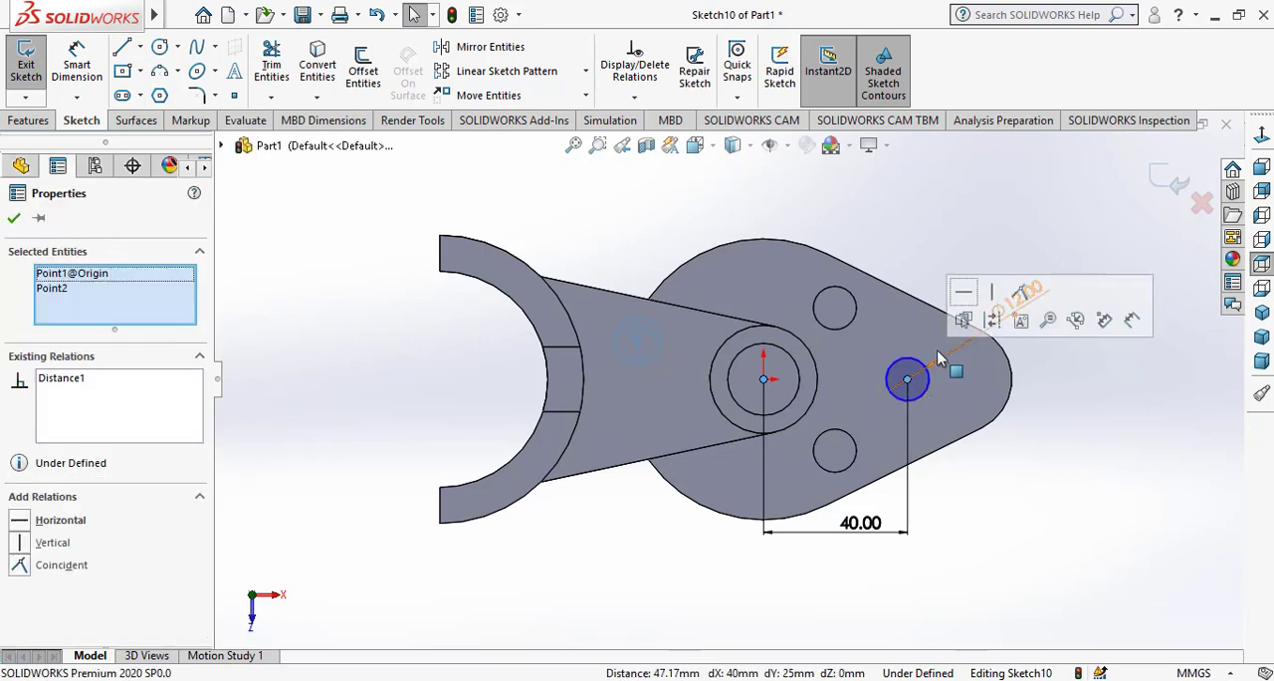
{"action": "left_click", "coordinate": [967, 291]}
{"action": "left_click", "coordinate": [1122, 467]}
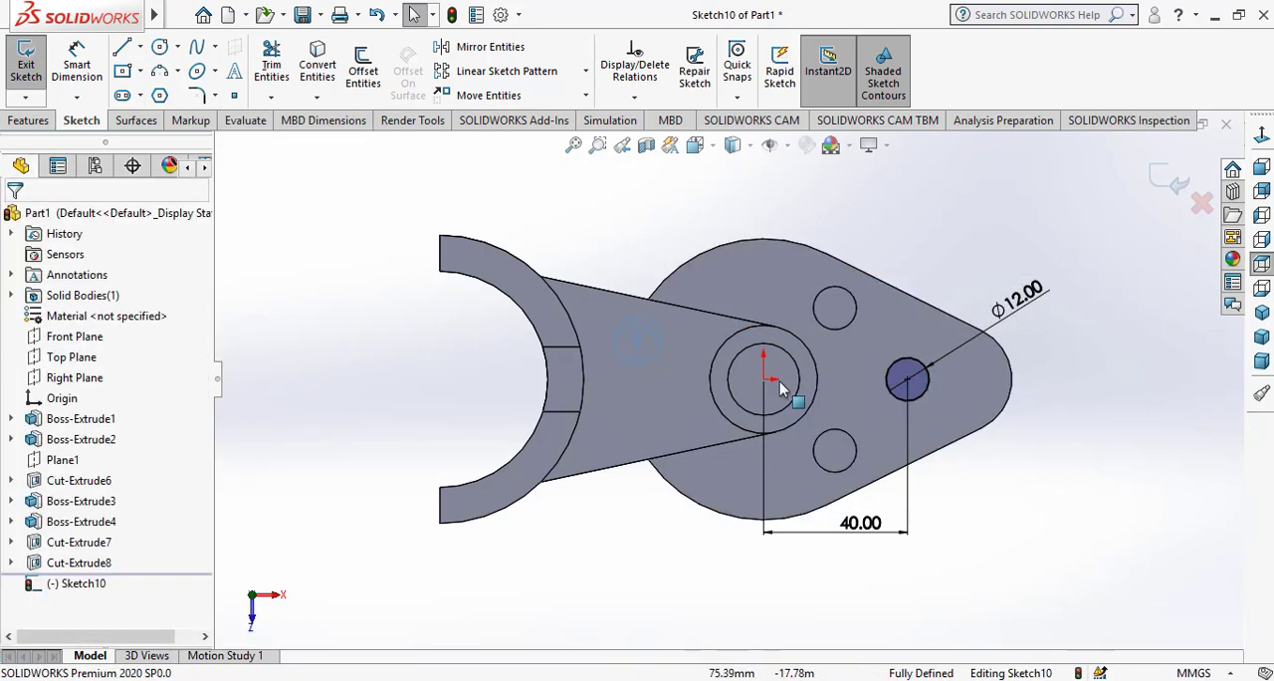
Cut the circle near the pointed end into the base with a 15 mm blind Extruded Cut
{"action": "left_click", "coordinate": [28, 119]}
{"action": "left_click", "coordinate": [280, 80]}
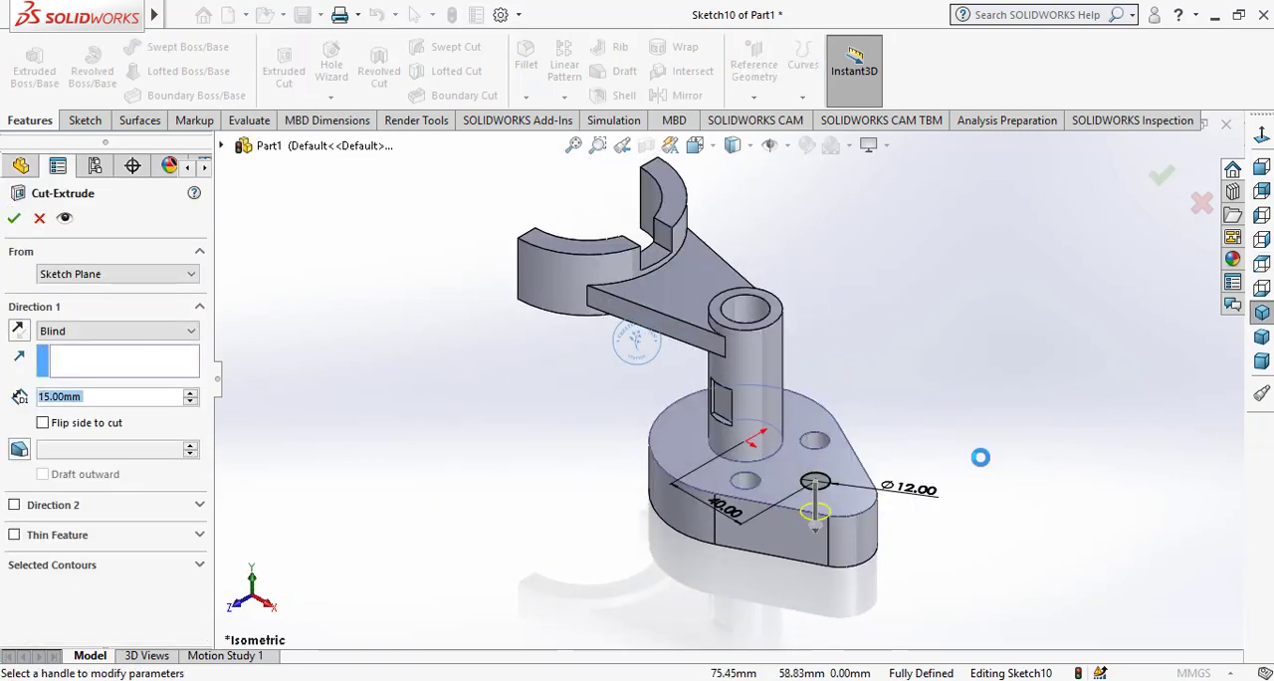
{"action": "left_click", "coordinate": [15, 220]}
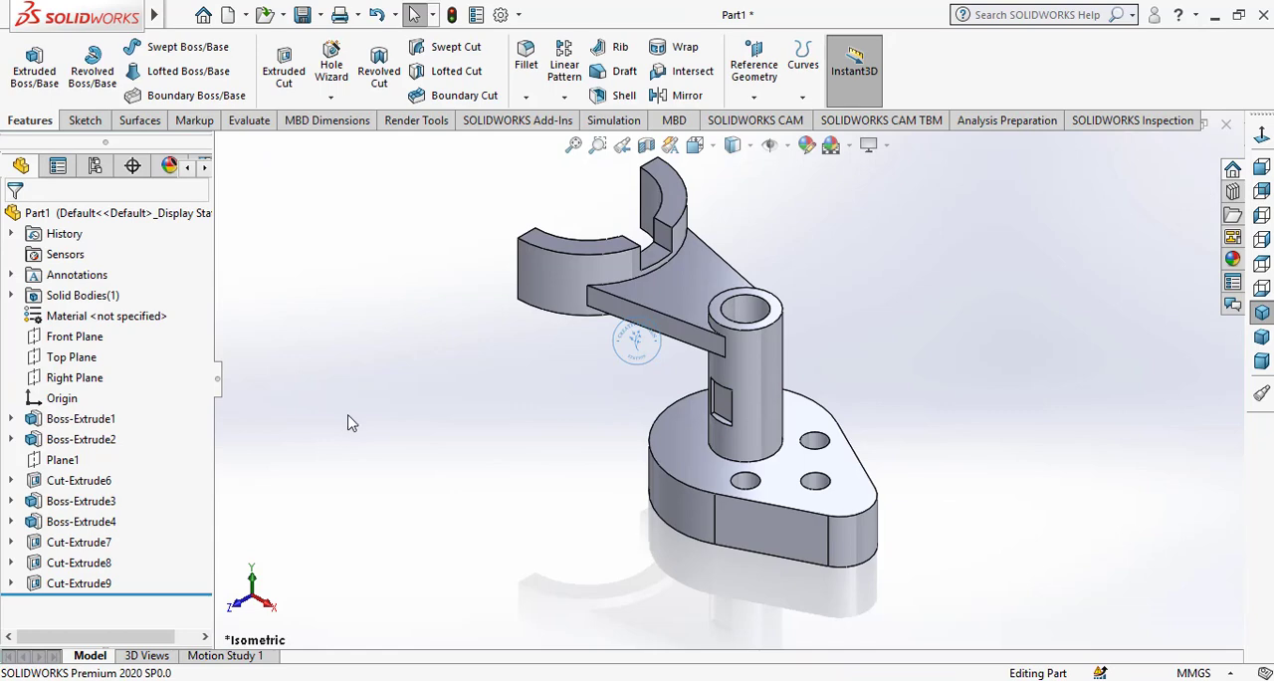
Start a sketch on the underside of the tapered arm and convert the face's edges into sketch entities
{"action": "middle_click_drag", "start_coordinate": [664, 618], "coordinate": [832, 558]}
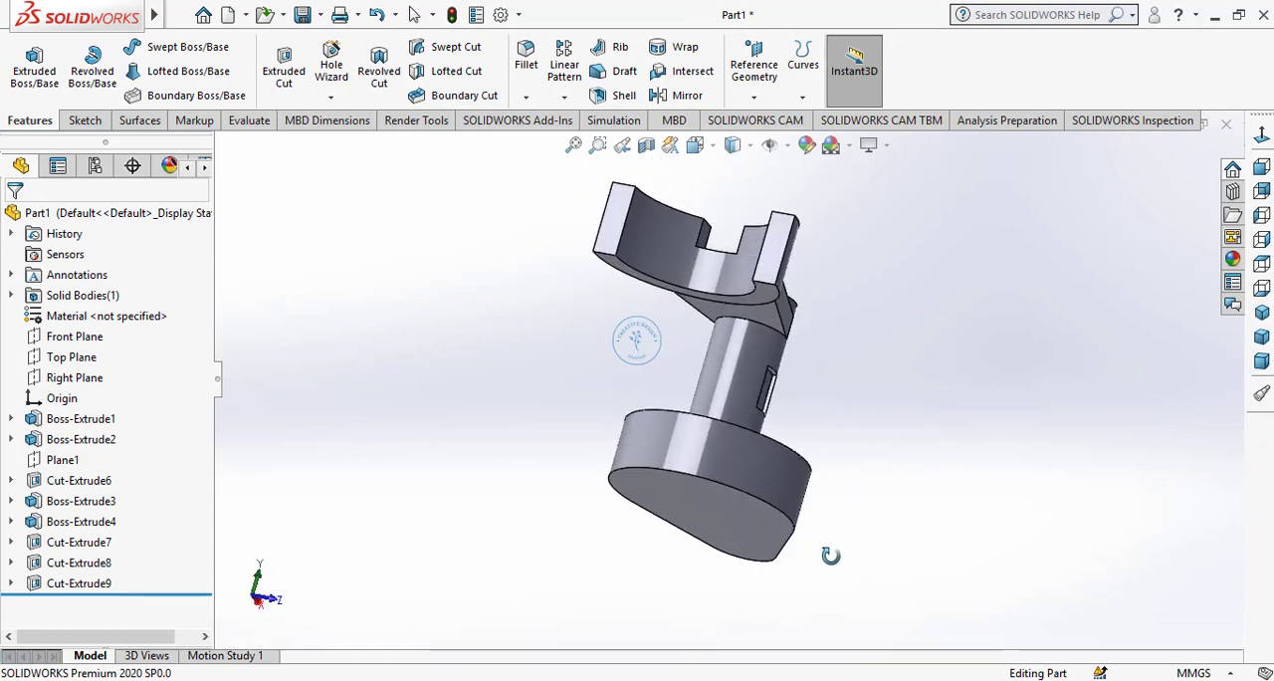
{"action": "left_click", "coordinate": [770, 320]}
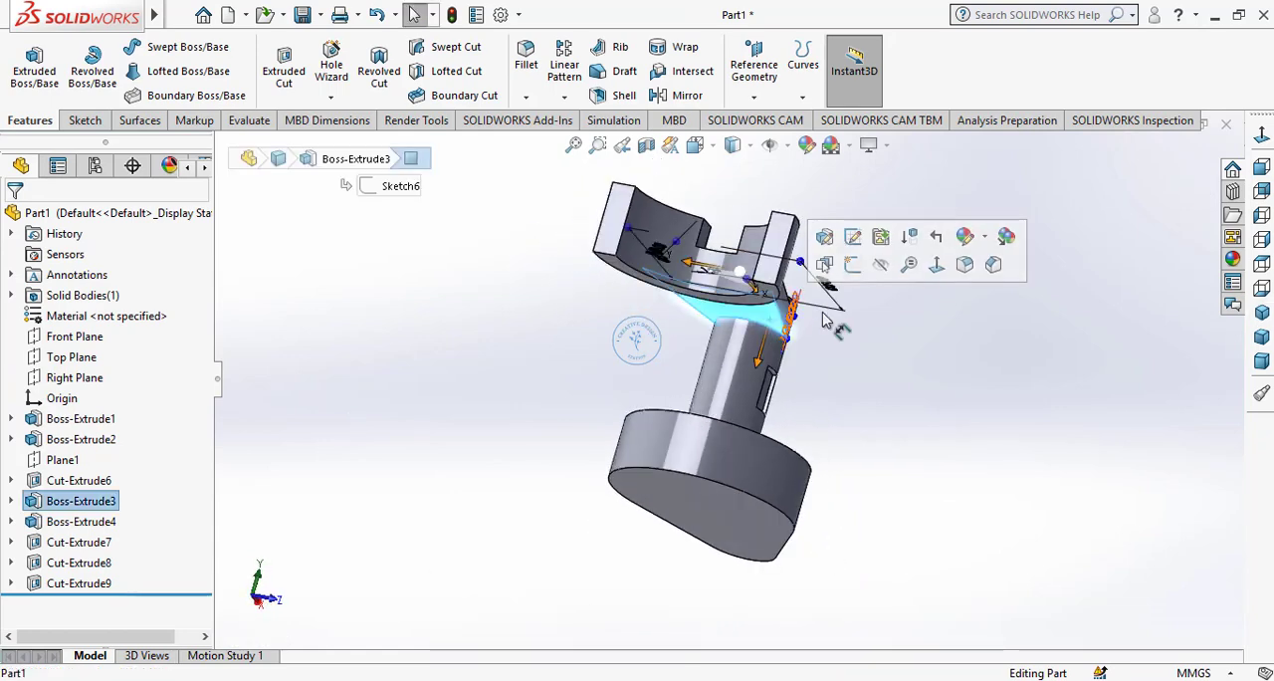
{"action": "left_click", "coordinate": [854, 263]}
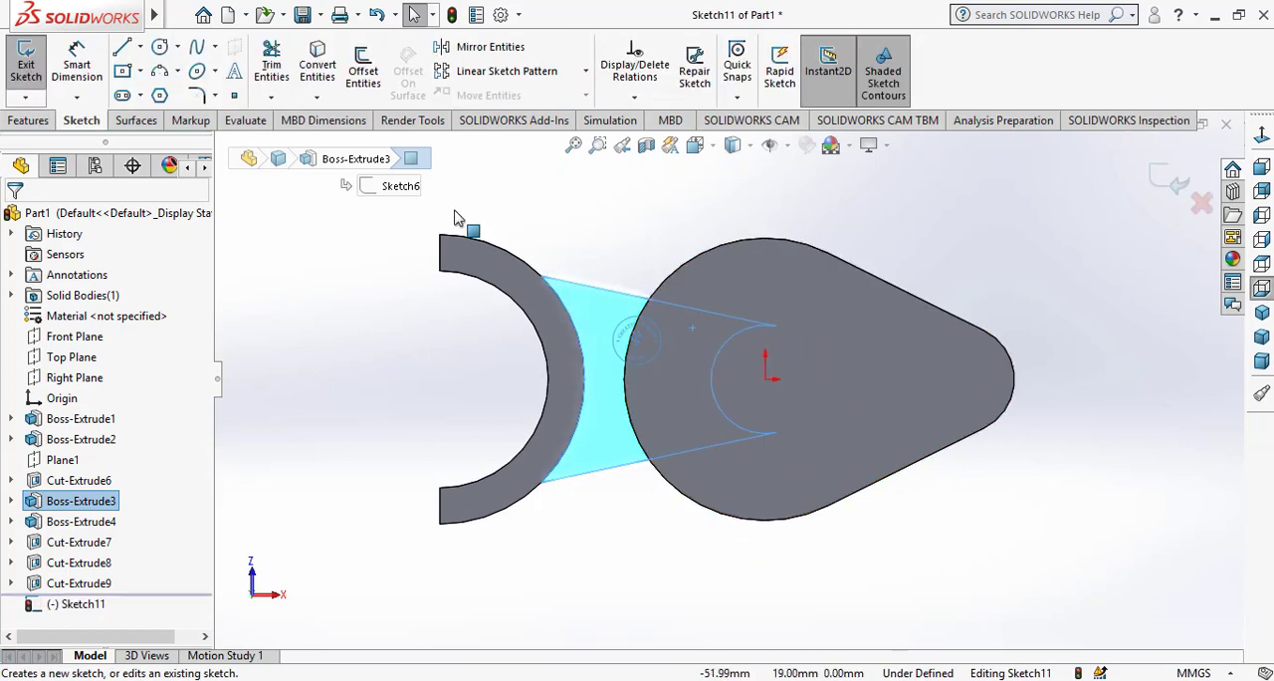
{"action": "left_click", "coordinate": [318, 65]}
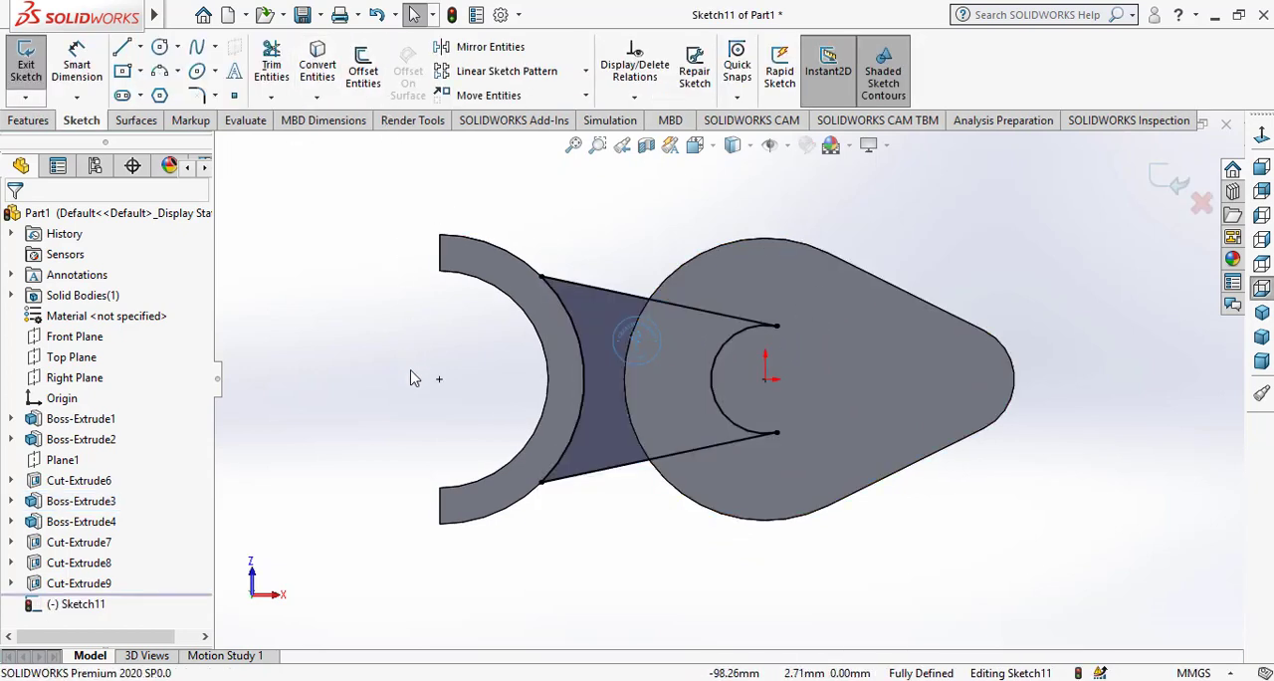
Sketch a horizontal centerline about 50 mm long from the origin to the midpoint of the half-ring's outer arc
{"action": "left_click", "coordinate": [139, 47]}
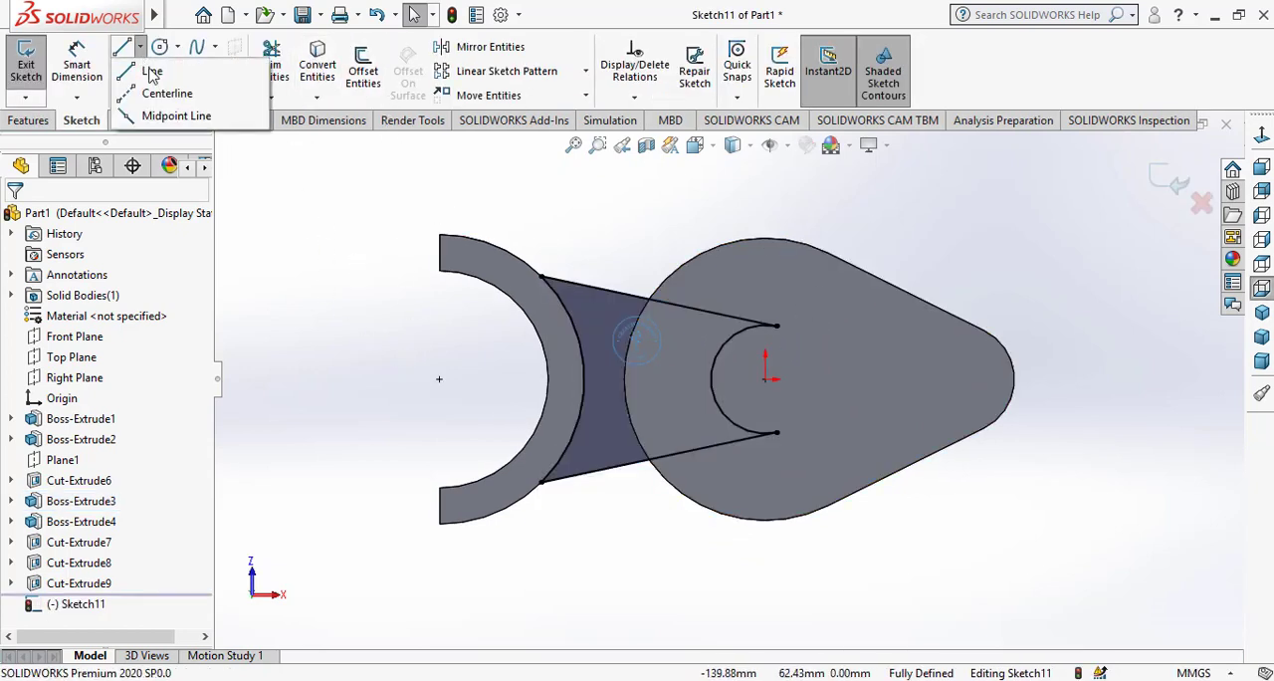
{"action": "left_click", "coordinate": [161, 89]}
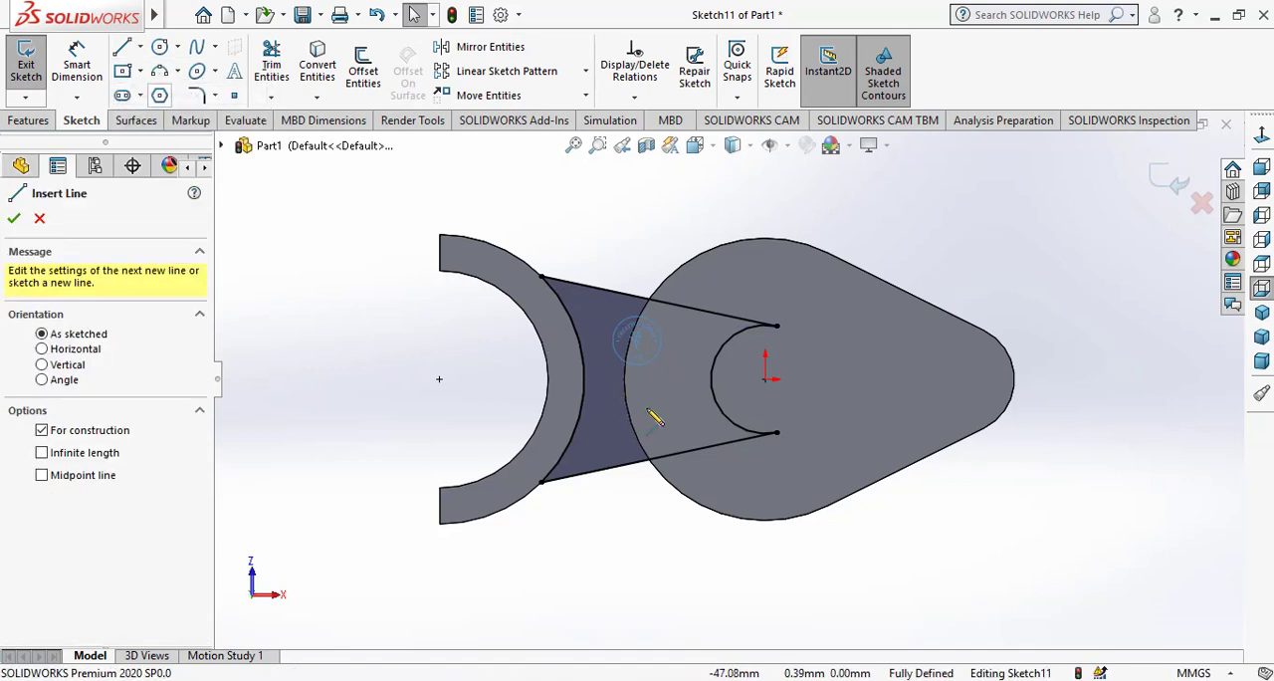
{"action": "left_click", "coordinate": [765, 378]}
{"action": "left_click", "coordinate": [584, 378]}
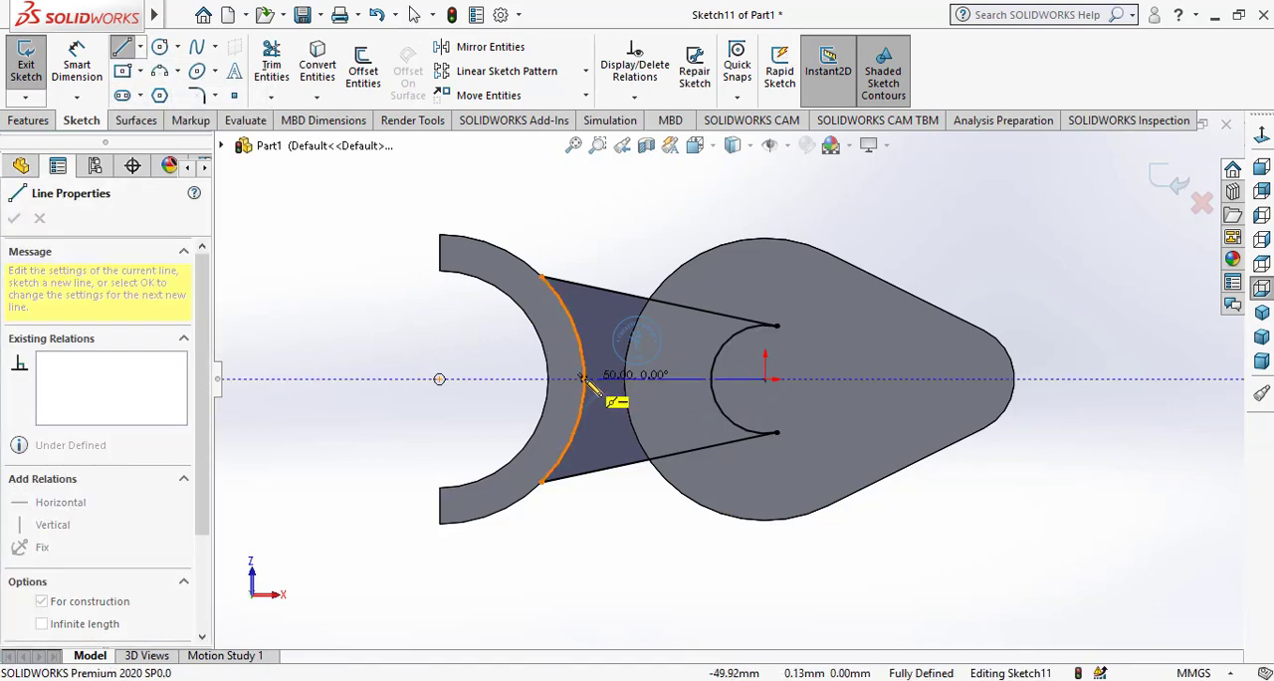
{"action": "right_click", "coordinate": [433, 382]}
{"action": "left_click", "coordinate": [460, 382]}
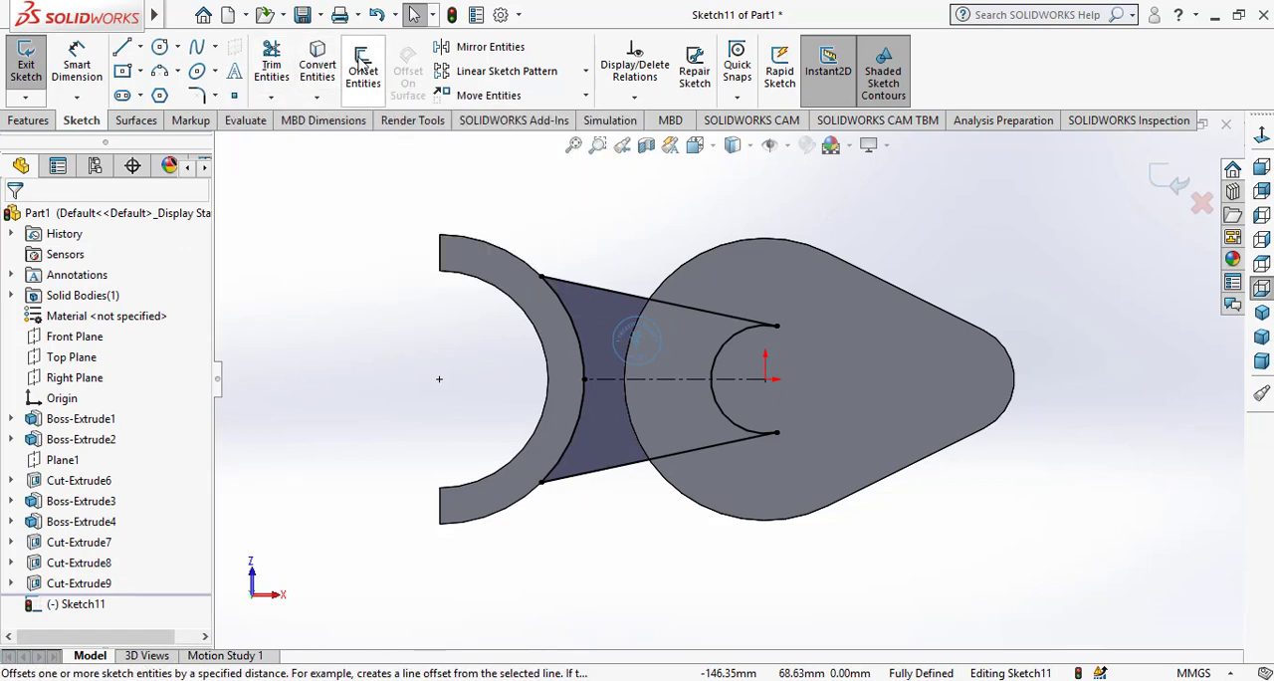
Offset the centerline by 5 mm in both directions with dimensions added
{"action": "left_click", "coordinate": [364, 61]}
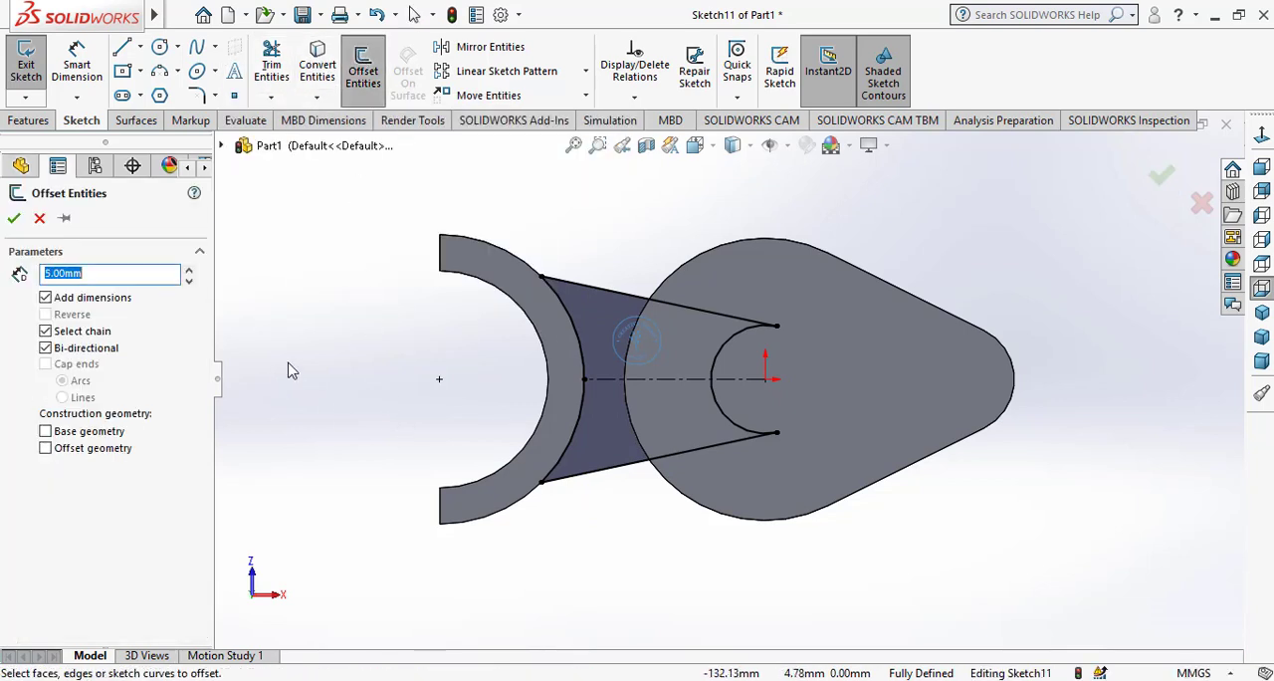
{"action": "left_click", "coordinate": [673, 379]}
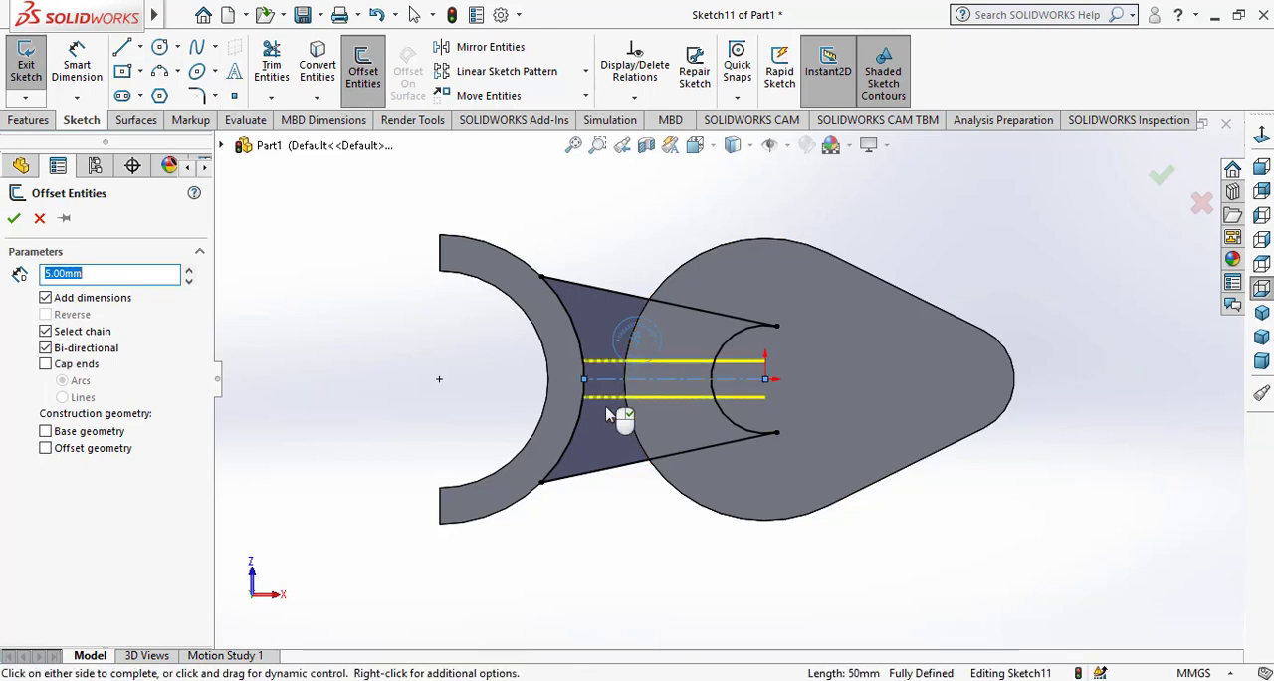
{"action": "left_click", "coordinate": [14, 219]}
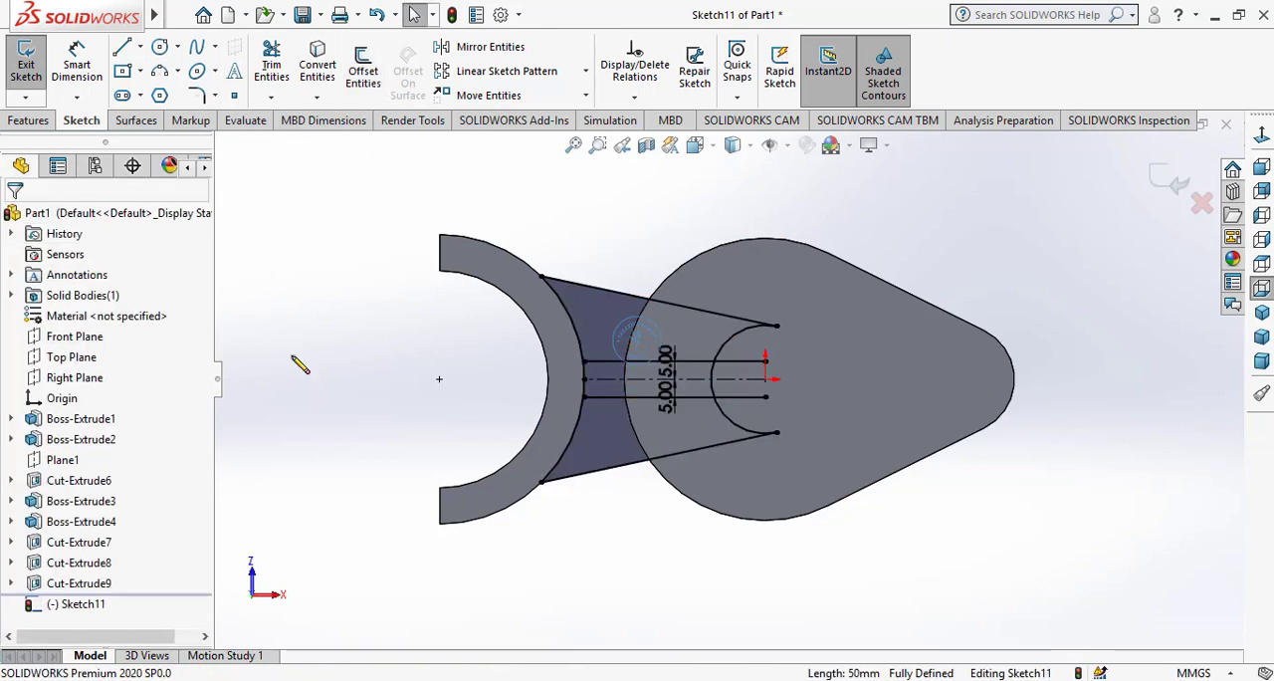
Power-trim the converted arm outline and offset line ends, keeping the two offset lines and the short cylinder arc between them
{"action": "left_click", "coordinate": [270, 62]}
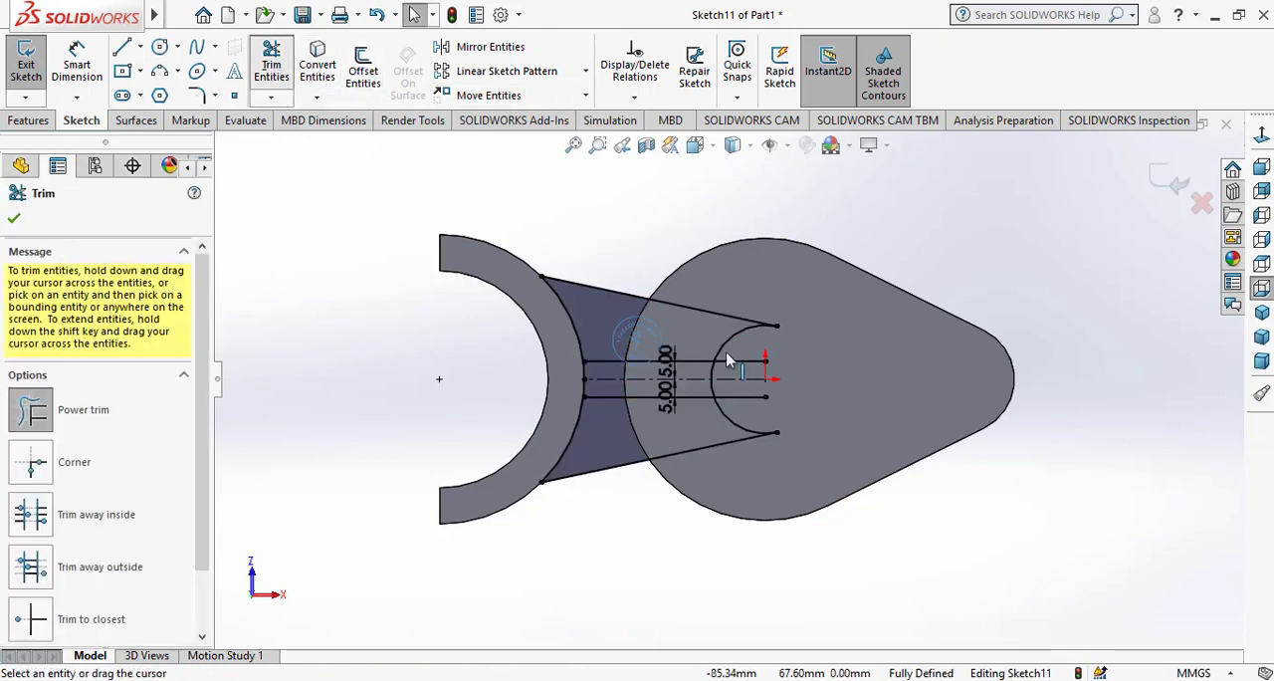
{"action": "scroll", "coordinate": [779, 428], "scroll_direction": "down", "scroll_amount": 2}
{"action": "scroll", "coordinate": [780, 428], "scroll_direction": "down", "scroll_amount": 2}
{"action": "left_click_drag", "start_coordinate": [717, 397], "coordinate": [701, 305]}
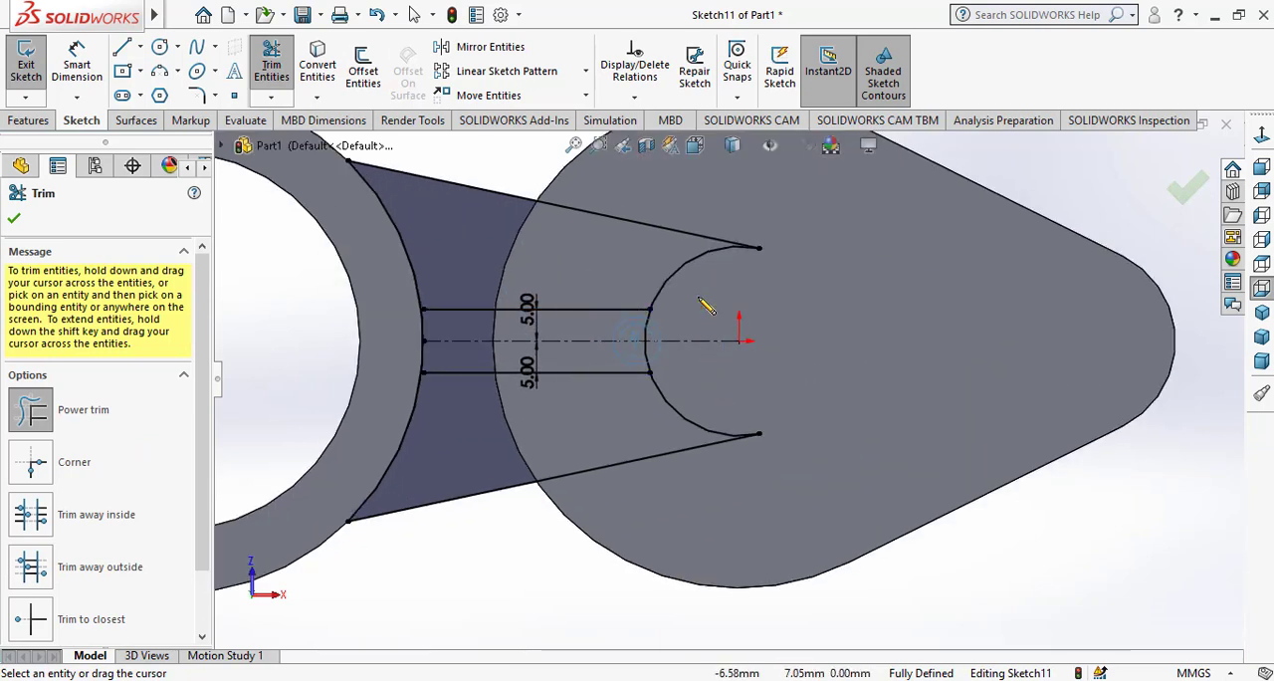
{"action": "left_click_drag", "start_coordinate": [700, 402], "coordinate": [680, 455]}
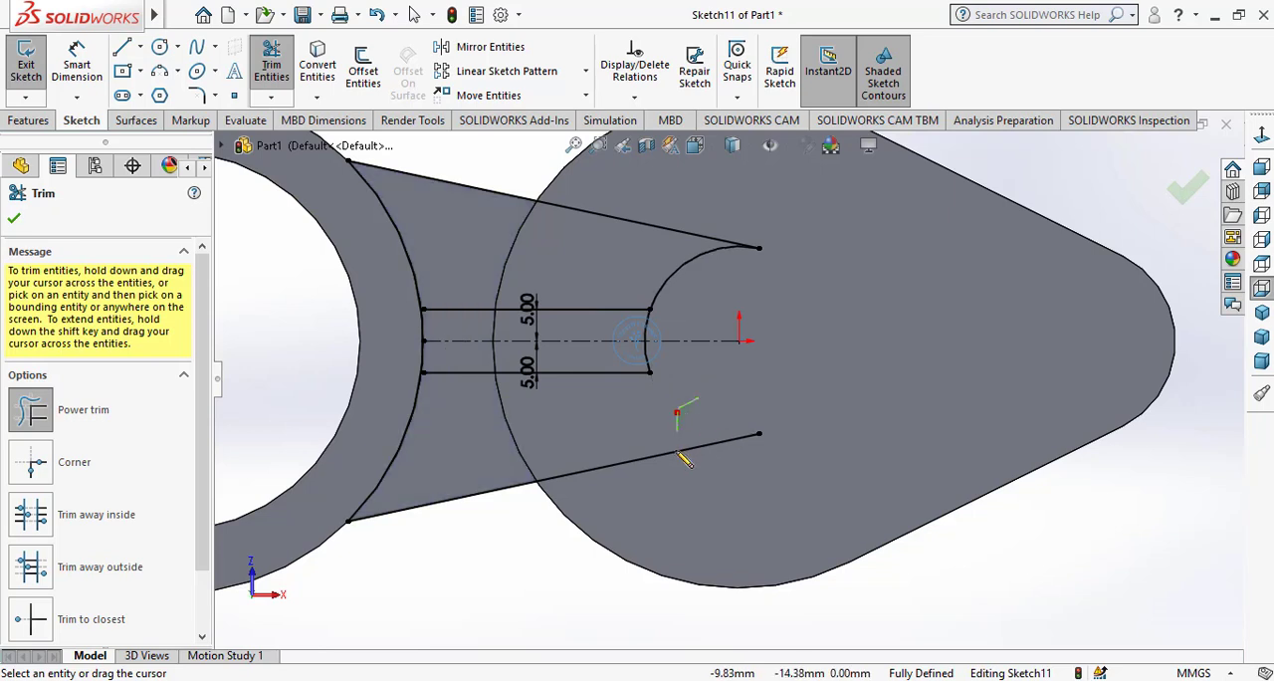
{"action": "left_click_drag", "start_coordinate": [519, 448], "coordinate": [408, 408]}
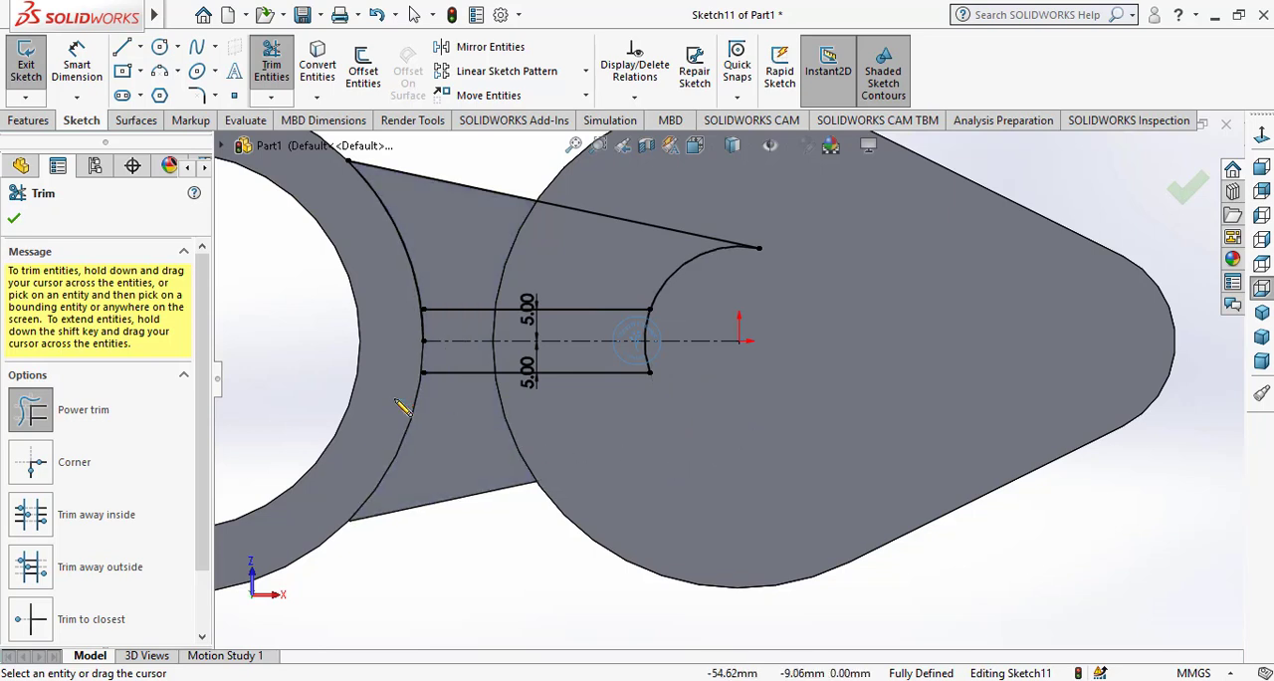
{"action": "left_click_drag", "start_coordinate": [530, 175], "coordinate": [408, 222]}
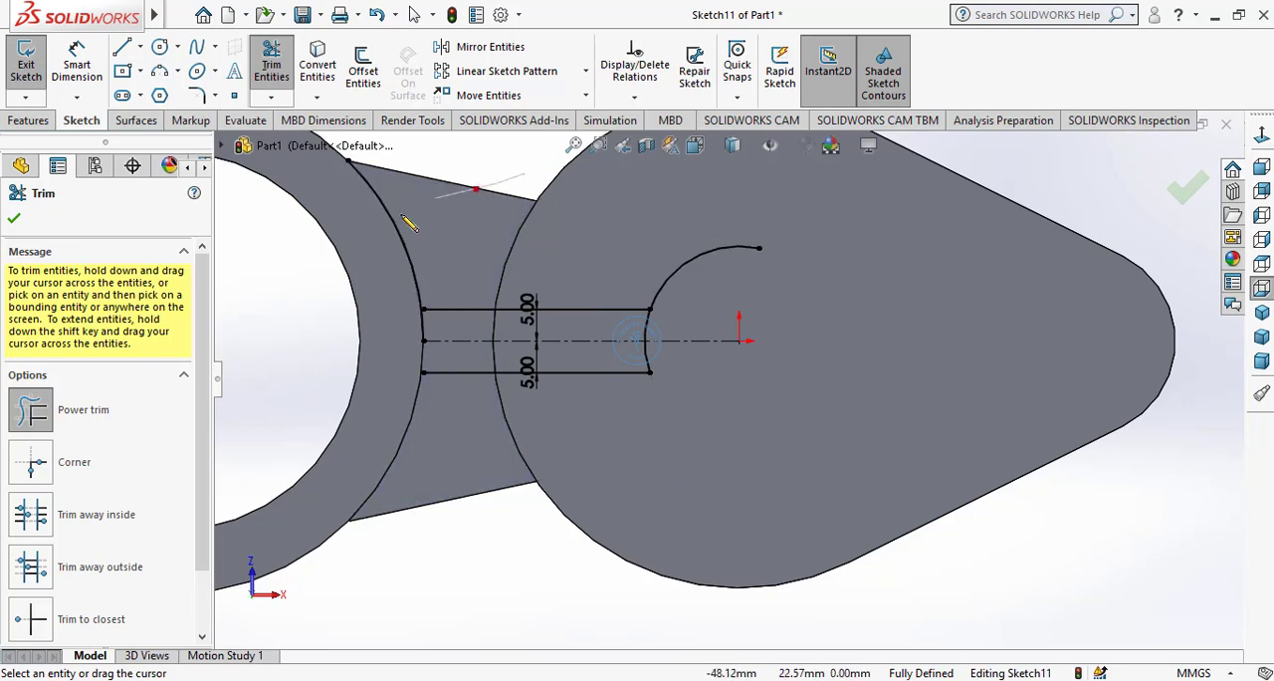
{"action": "left_click_drag", "start_coordinate": [687, 251], "coordinate": [701, 301]}
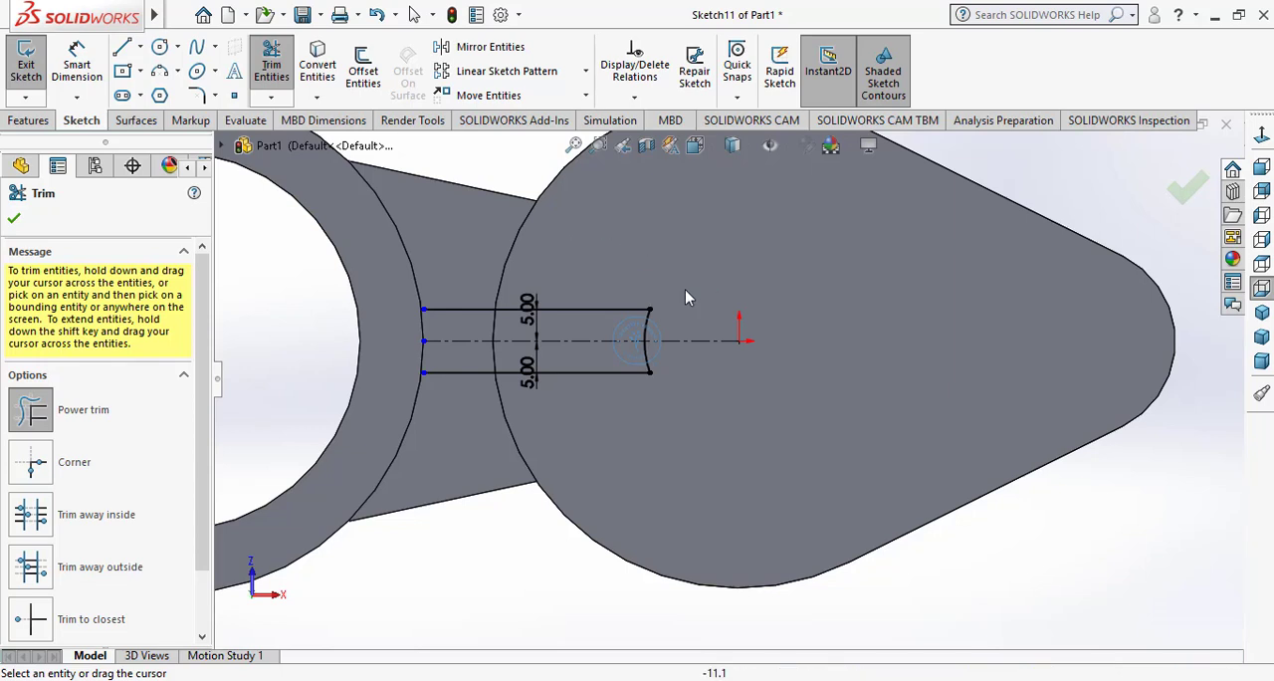
{"action": "left_click", "coordinate": [15, 219]}
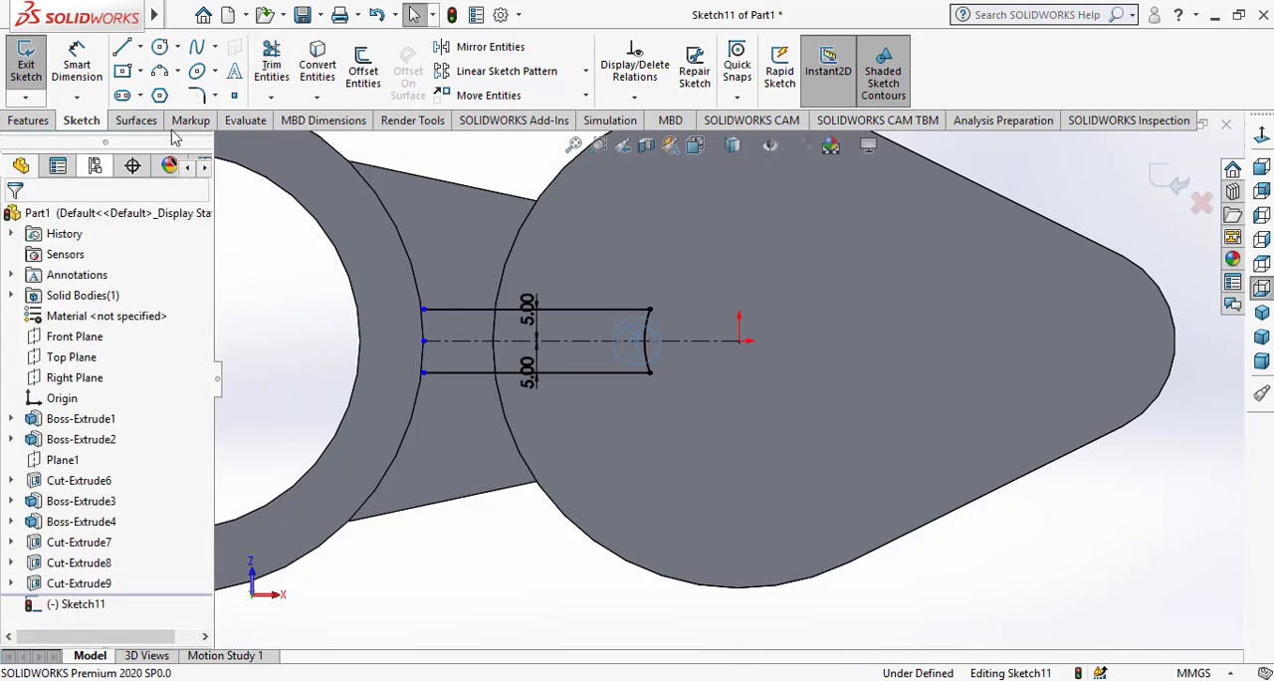
Convert the half-ring's outer arc edge into the sketch and extend both offset lines to meet it
{"action": "left_click", "coordinate": [416, 282]}
{"action": "left_click", "coordinate": [312, 68]}
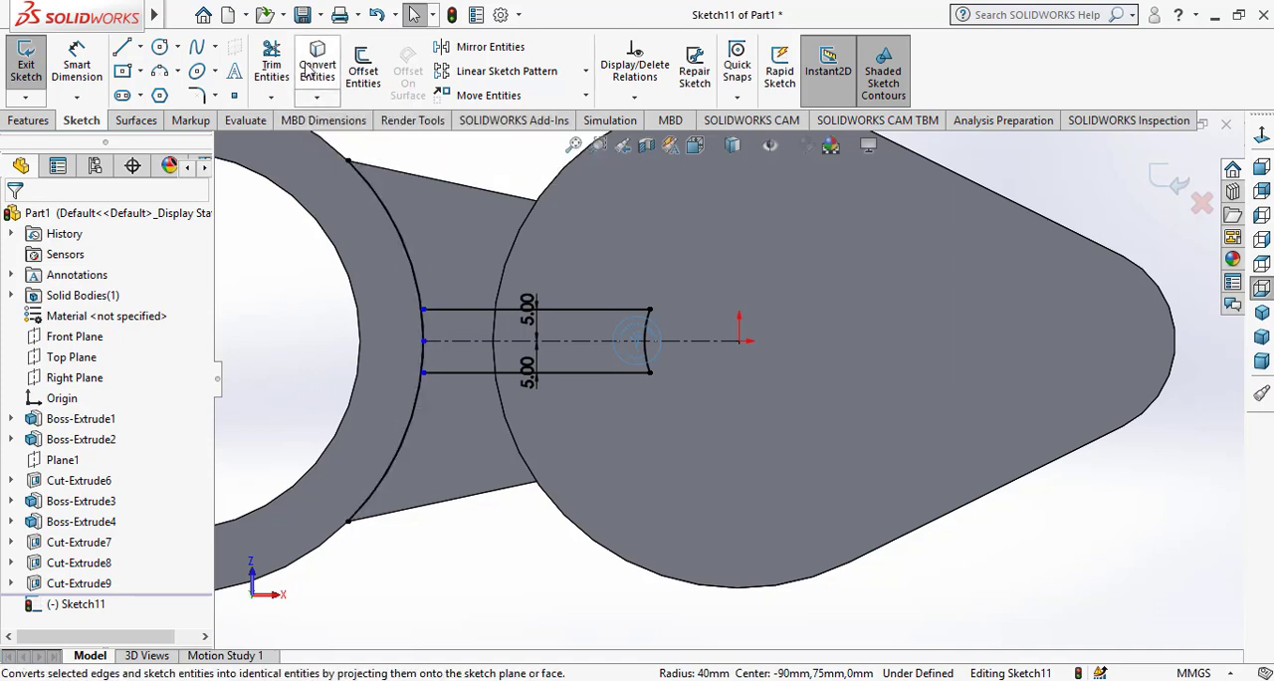
{"action": "left_click", "coordinate": [270, 96]}
{"action": "left_click", "coordinate": [288, 119]}
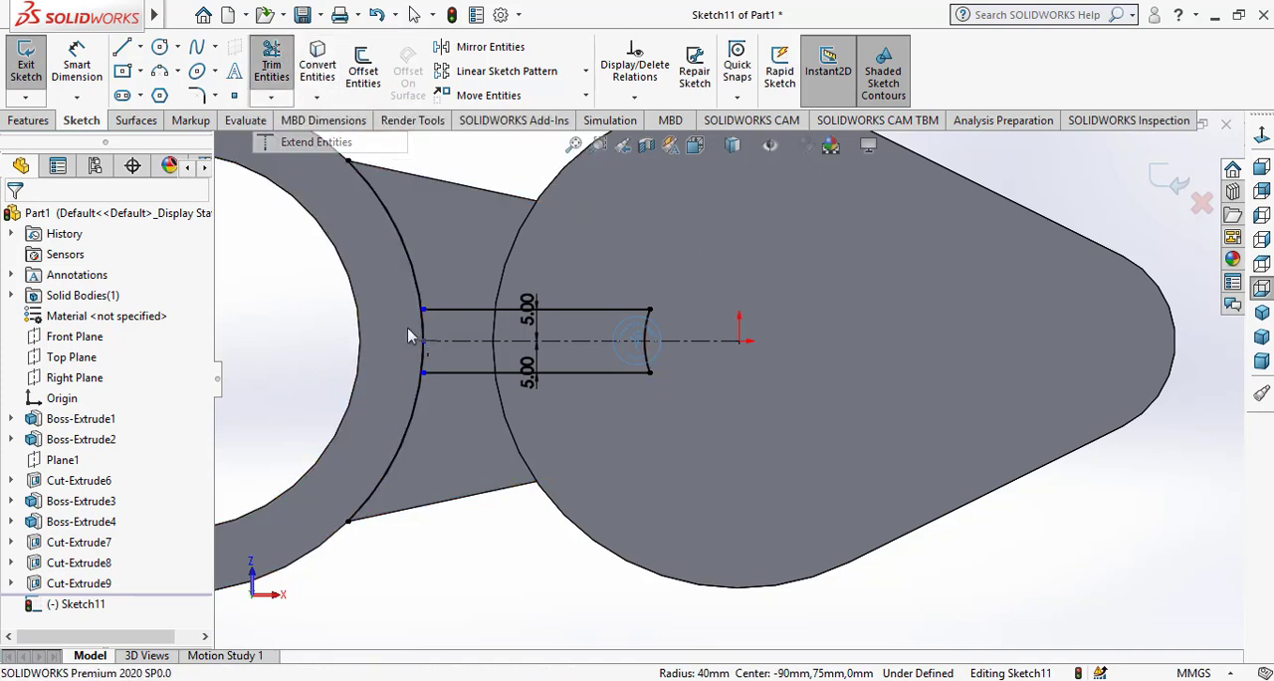
{"action": "scroll", "coordinate": [413, 368], "scroll_direction": "down", "scroll_amount": 5}
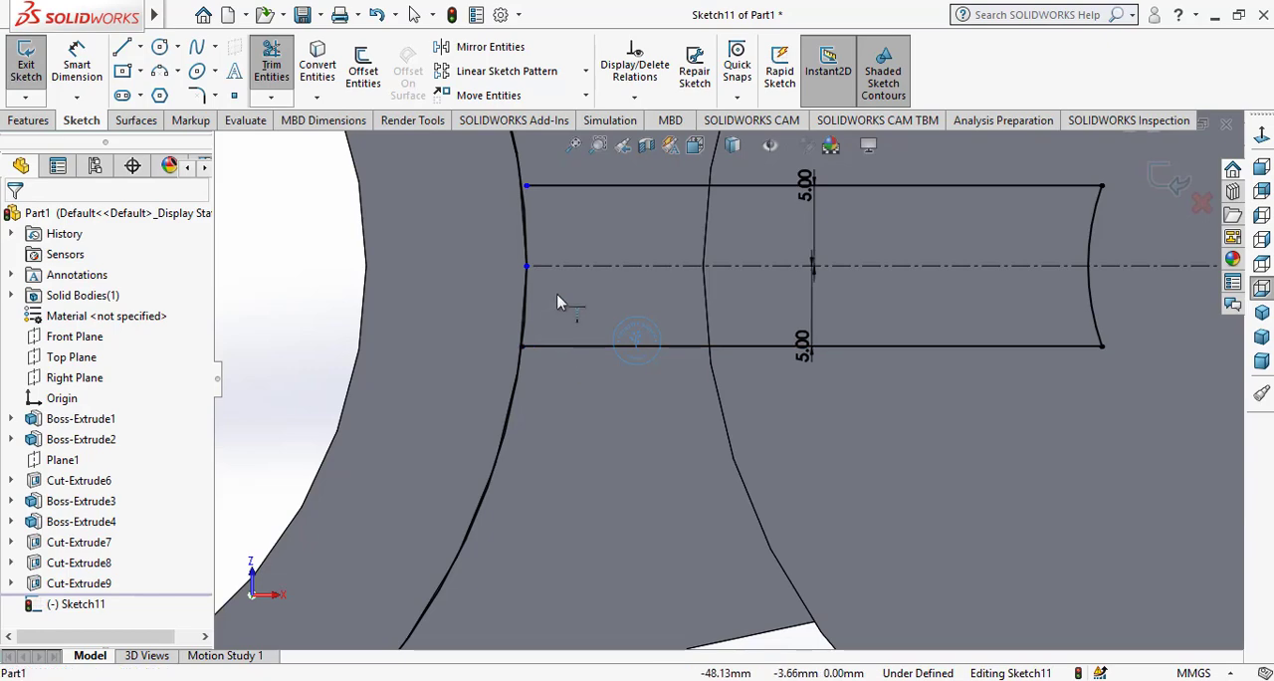
{"action": "left_click", "coordinate": [556, 186]}
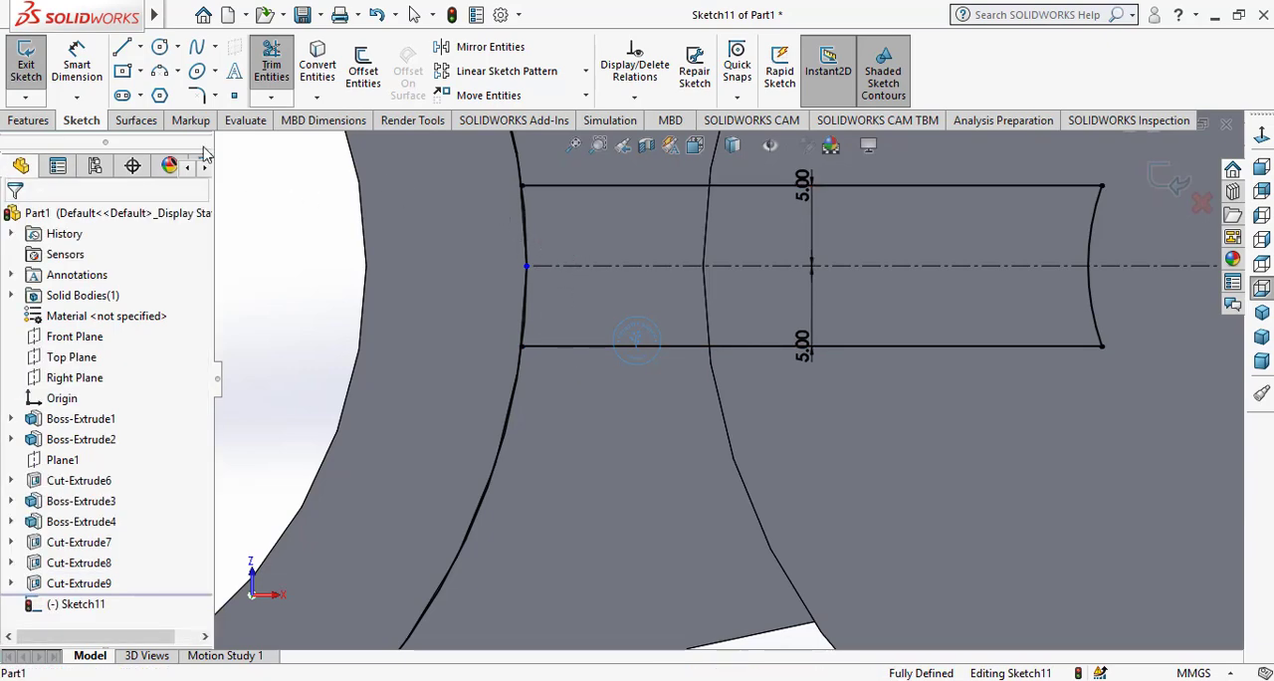
Trim away the converted ring arc above and below the offset lines to close the narrow rib profile
{"action": "left_click", "coordinate": [271, 64]}
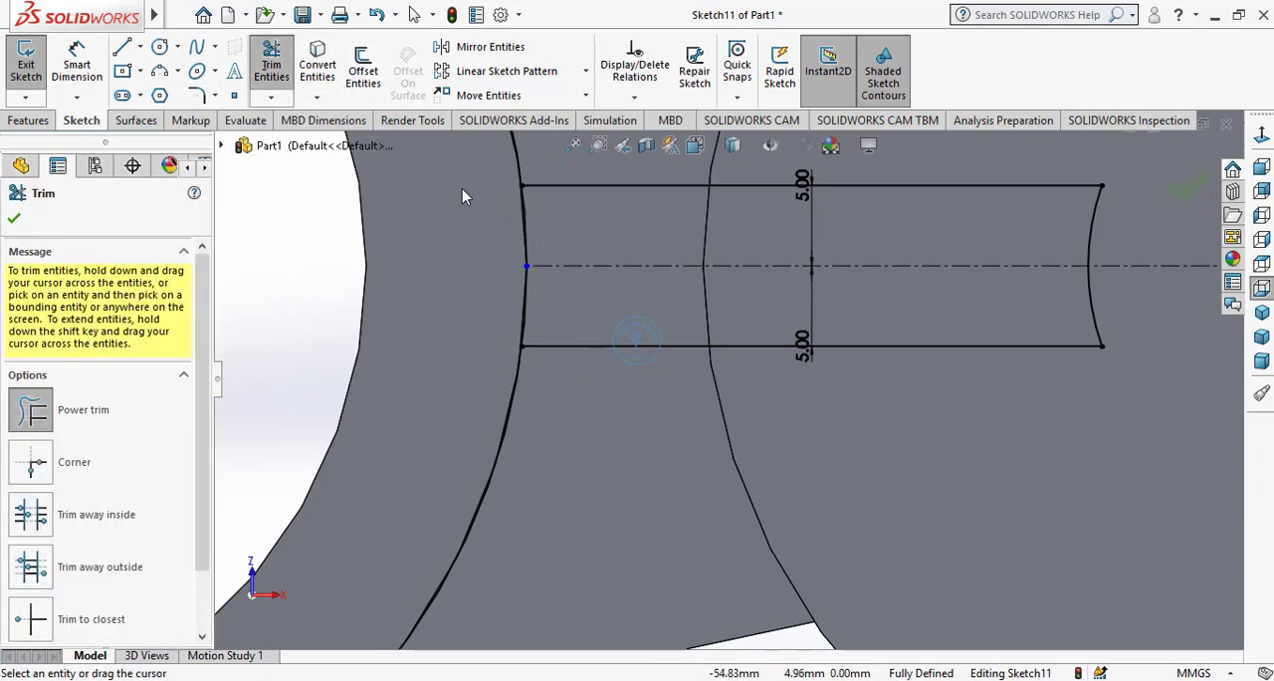
{"action": "left_click_drag", "start_coordinate": [536, 161], "coordinate": [541, 162]}
{"action": "left_click_drag", "start_coordinate": [400, 414], "coordinate": [487, 475]}
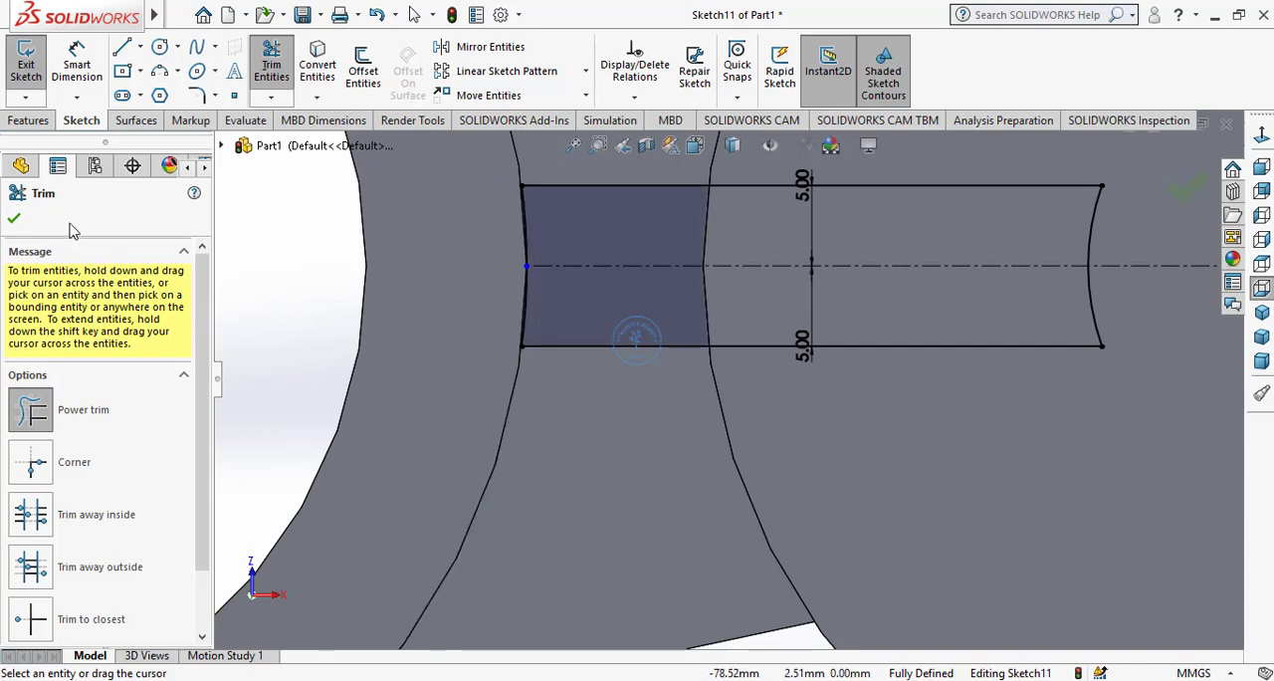
{"action": "scroll", "coordinate": [803, 314], "scroll_direction": "up", "scroll_amount": 3}
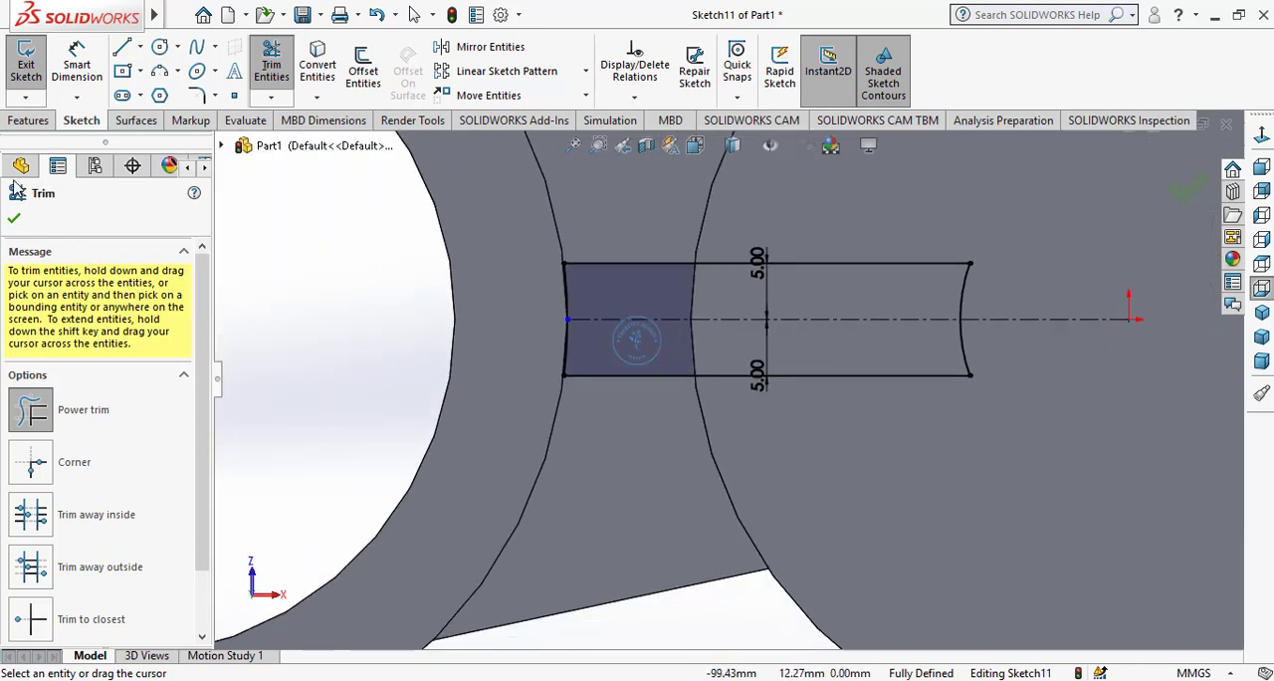
{"action": "left_click", "coordinate": [15, 219]}
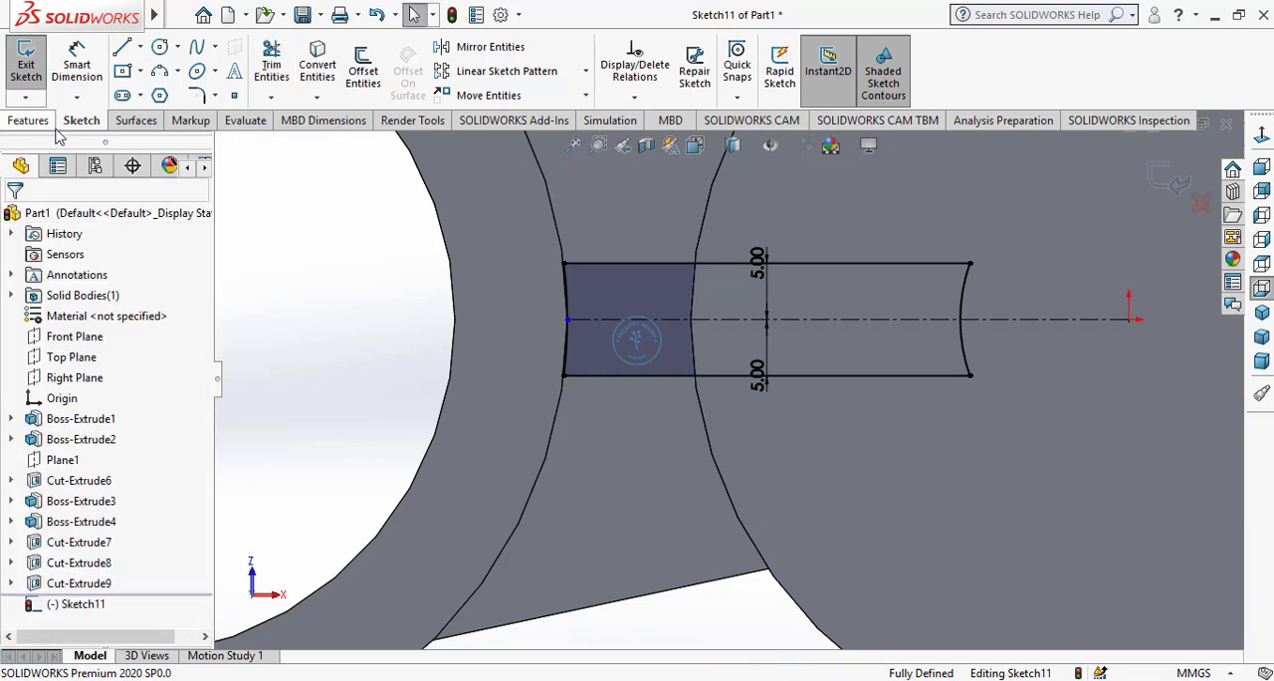
Extrude the rib profile from the arm's underside with the Up To Surface condition, ending at the base's top face
{"action": "left_click", "coordinate": [30, 121]}
{"action": "left_click", "coordinate": [34, 75]}
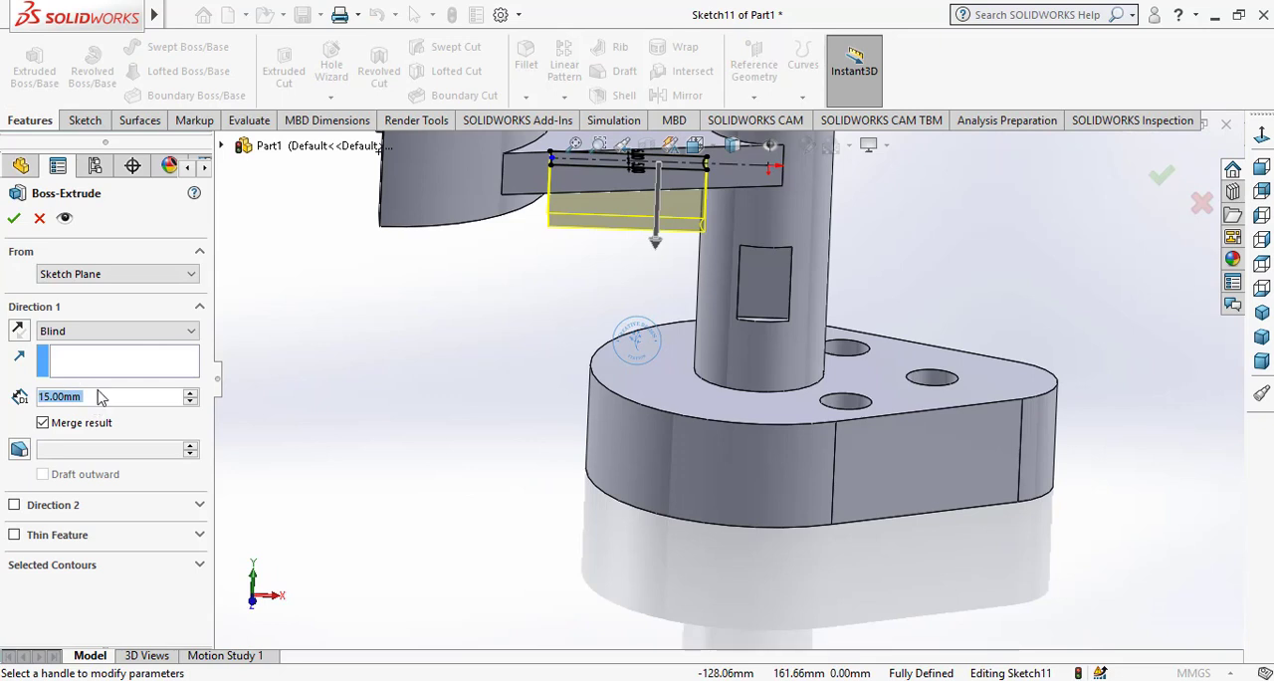
{"action": "left_click", "coordinate": [70, 375]}
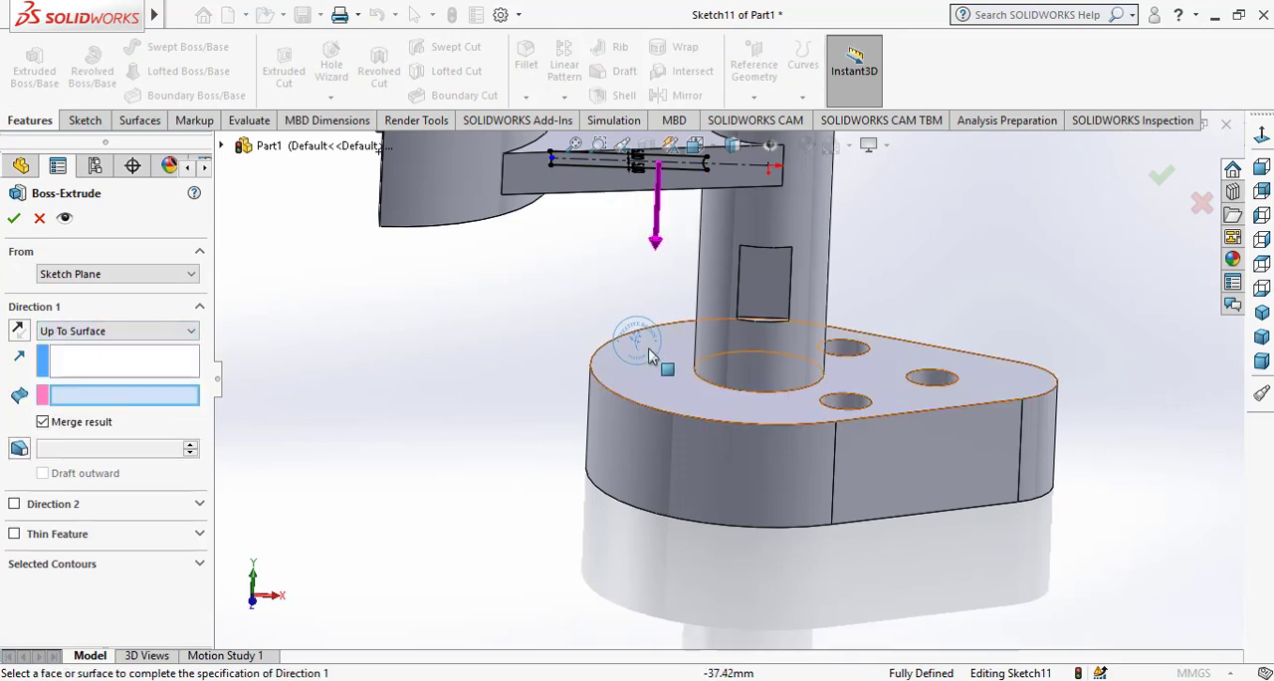
{"action": "left_click", "coordinate": [646, 373]}
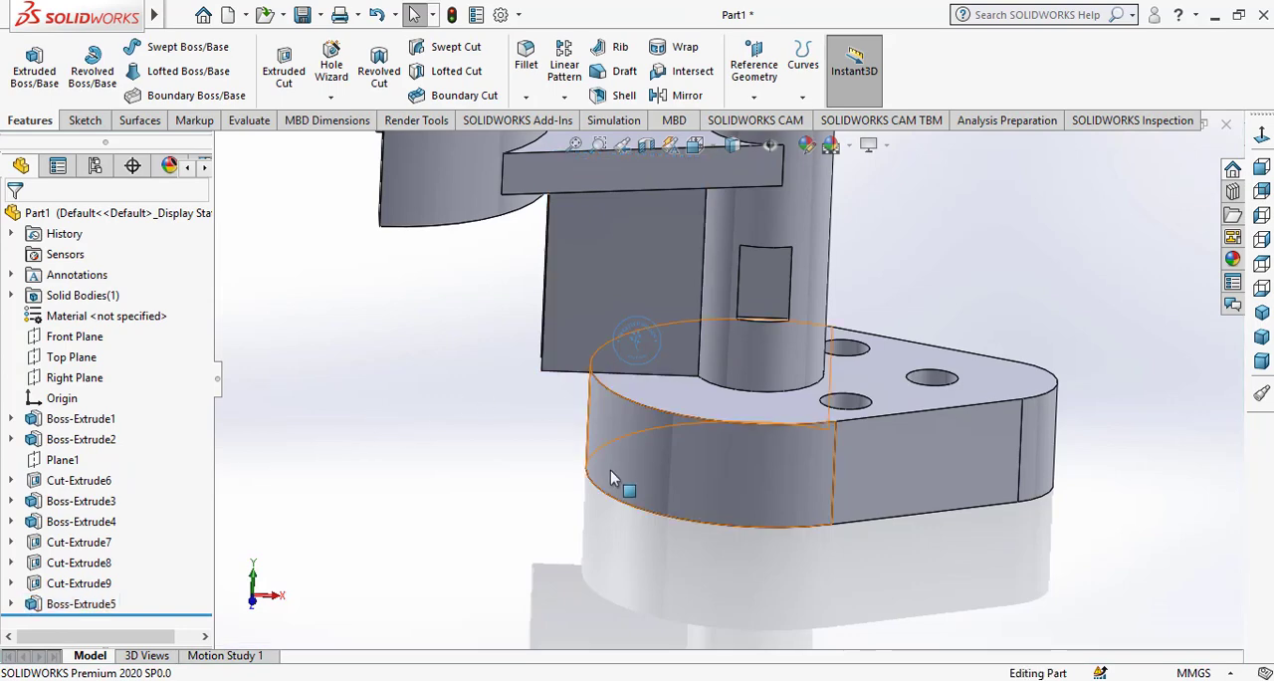
On the rib's flat side face, sketch a triangle joining its upper outer corner, the base's upper edge end and its lower outer corner
{"action": "middle_click_drag", "start_coordinate": [610, 470], "coordinate": [603, 332]}
{"action": "left_click", "coordinate": [607, 341]}
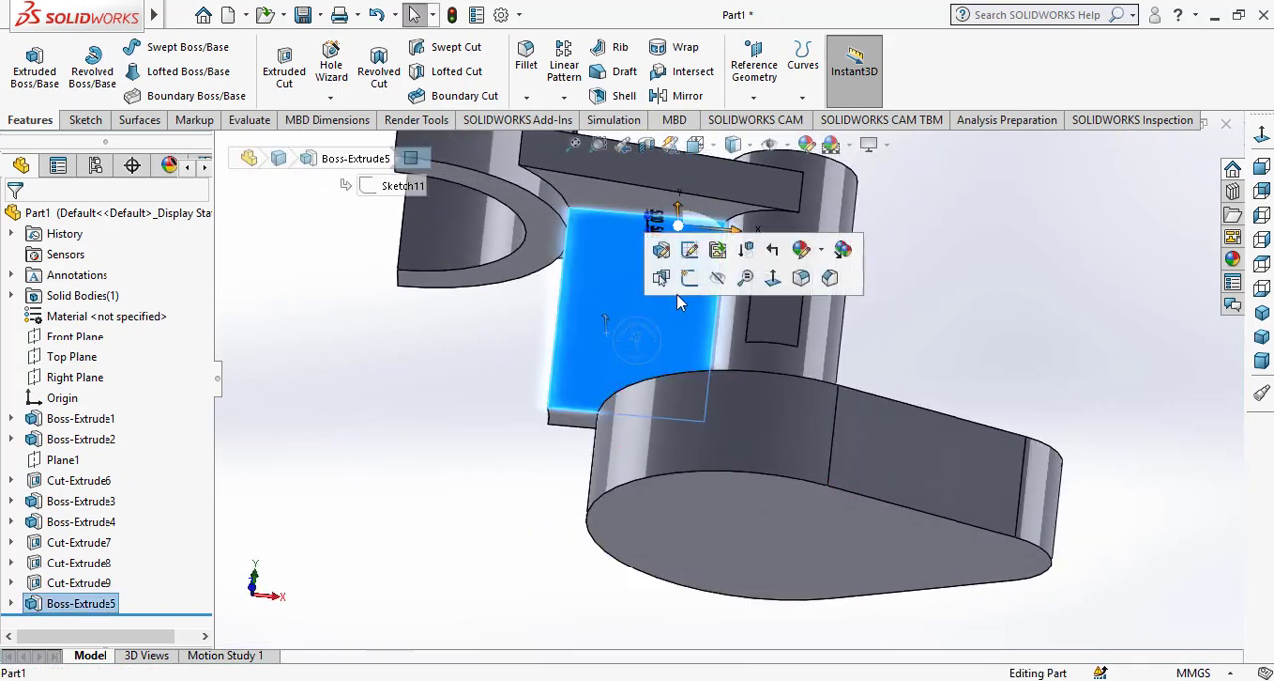
{"action": "left_click", "coordinate": [691, 285]}
{"action": "scroll", "coordinate": [627, 433], "scroll_direction": "down", "scroll_amount": 3}
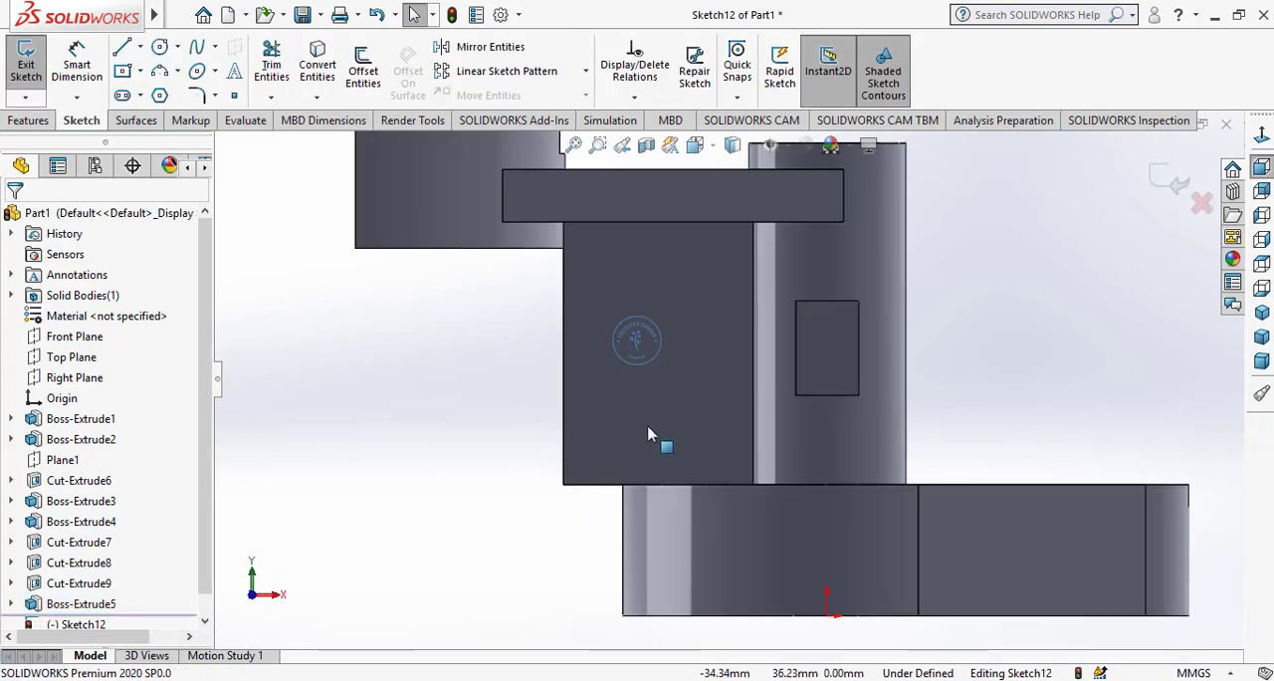
{"action": "left_click", "coordinate": [120, 48]}
{"action": "mouse_move", "coordinate": [564, 223]}
{"action": "left_mouse_down"}
{"action": "mouse_move", "coordinate": [660, 469]}
{"action": "mouse_move", "coordinate": [648, 506]}
{"action": "mouse_move", "coordinate": [623, 484]}
{"action": "left_mouse_up"}
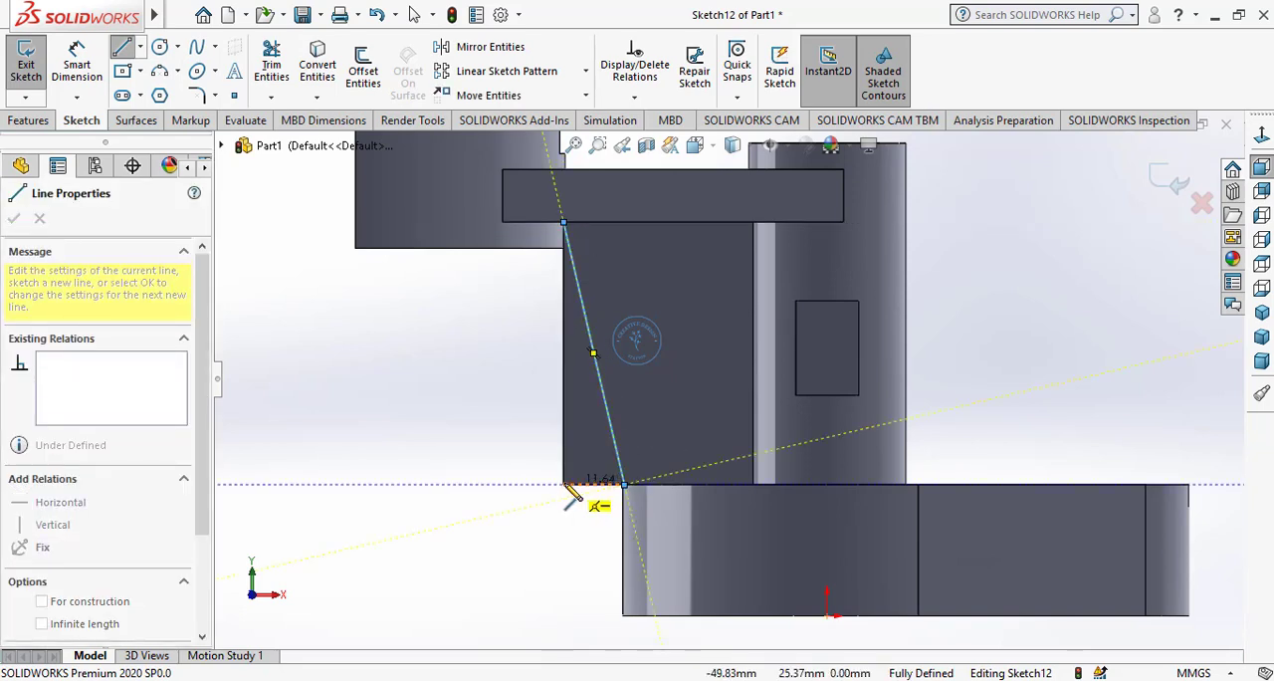
{"action": "left_click", "coordinate": [563, 486]}
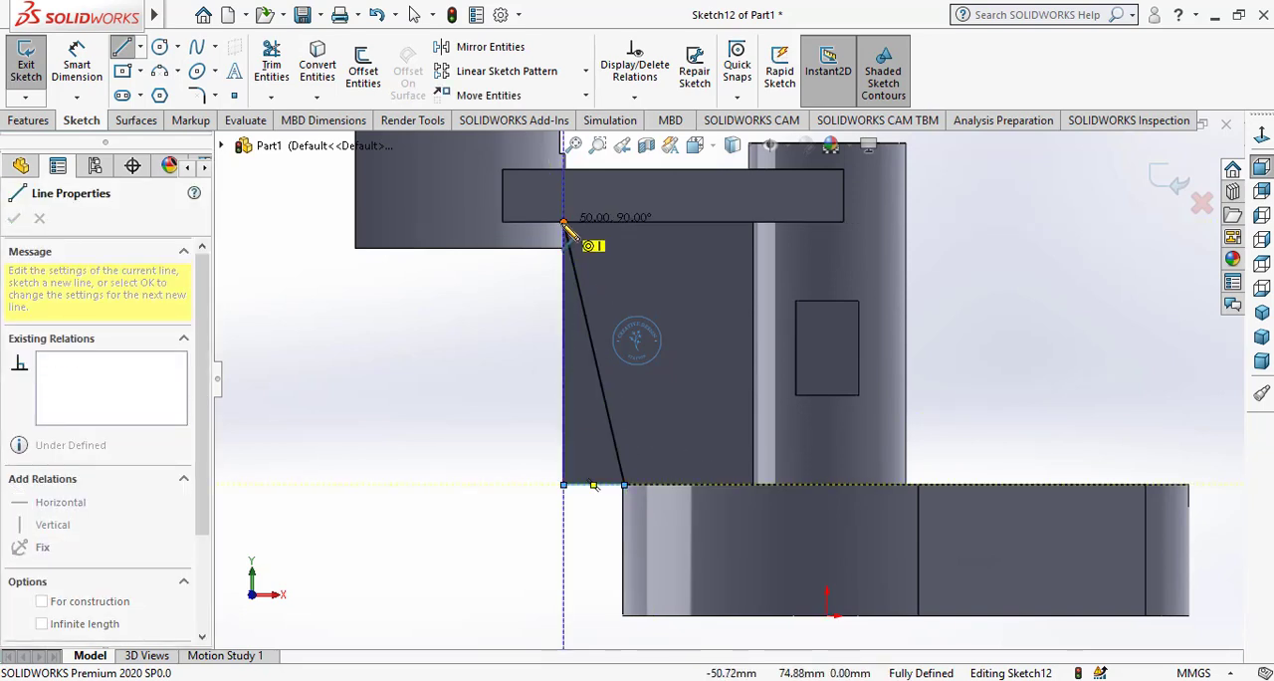
{"action": "left_click", "coordinate": [564, 223]}
{"action": "right_click", "coordinate": [540, 336]}
{"action": "left_click", "coordinate": [529, 357]}
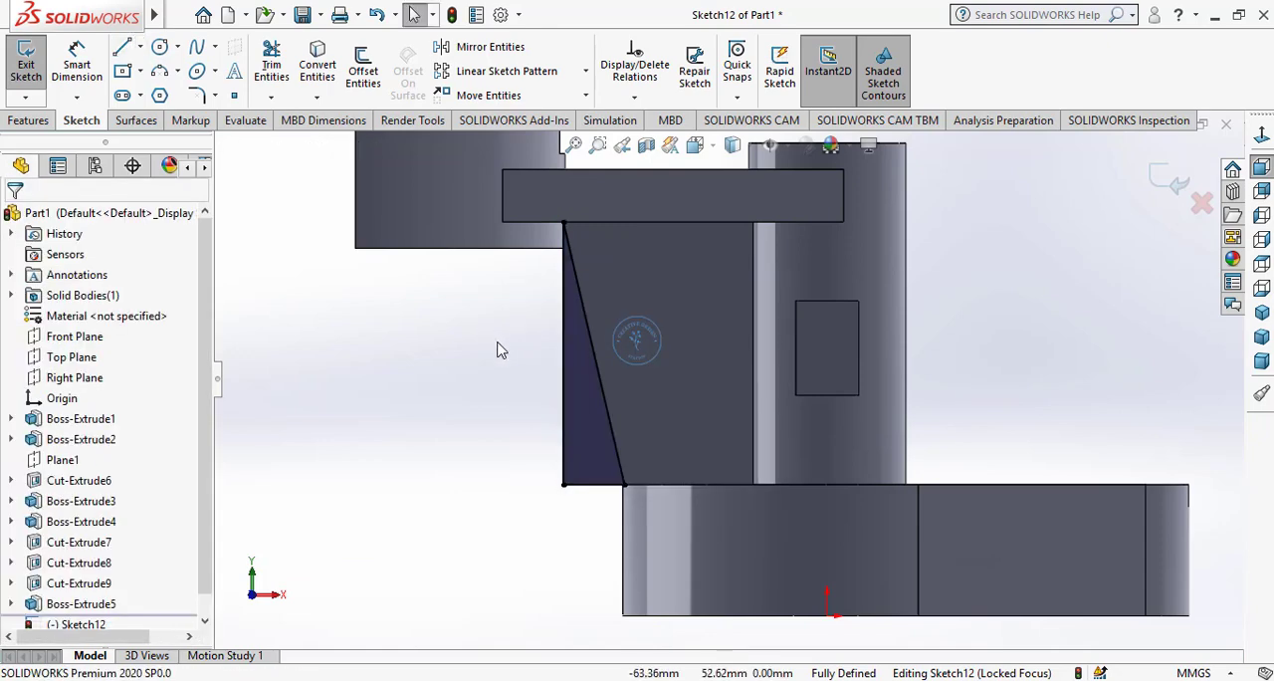
Cut the triangle through the rib with a 15 mm blind Extruded Cut to slope its outer edge
{"action": "left_click", "coordinate": [28, 119]}
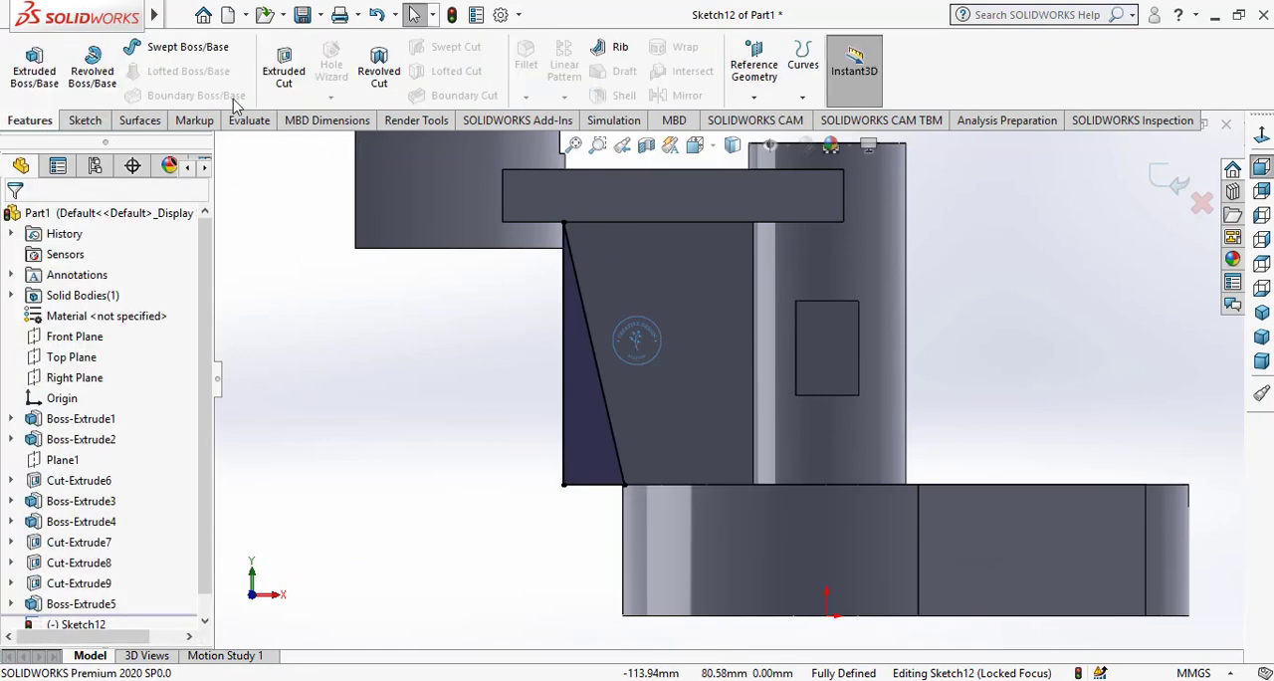
{"action": "left_click", "coordinate": [284, 70]}
{"action": "scroll", "coordinate": [628, 288], "scroll_direction": "down", "scroll_amount": 1}
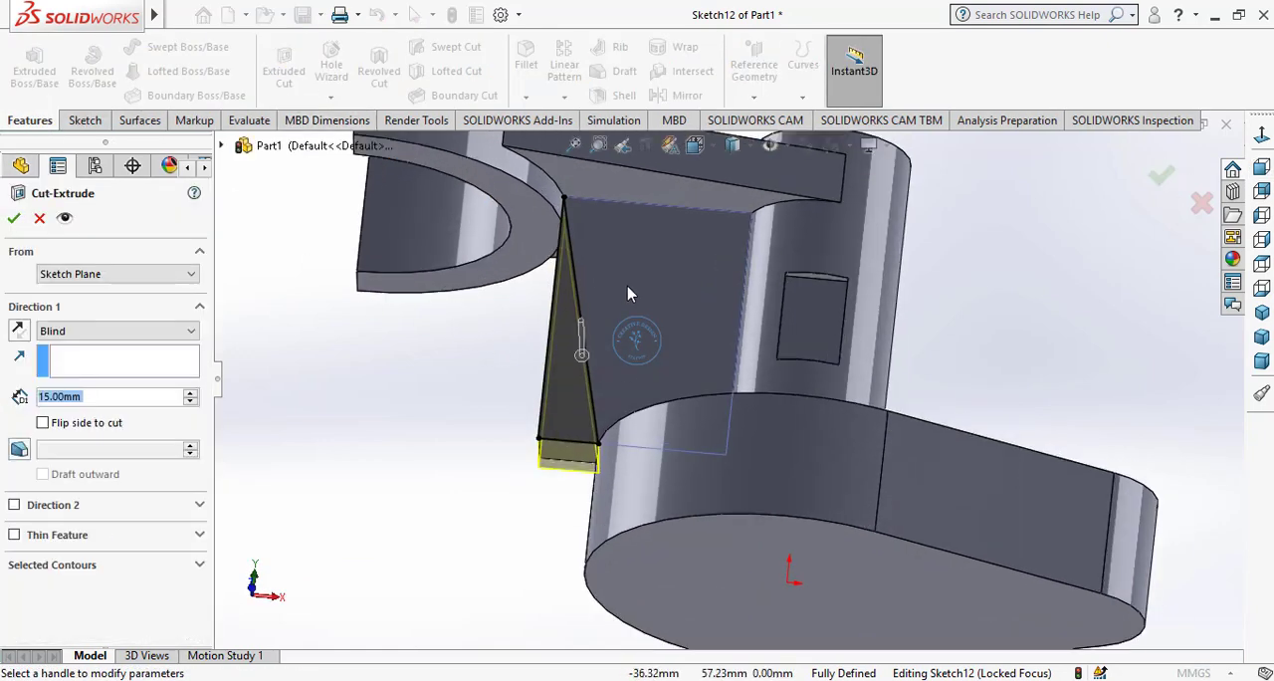
{"action": "middle_click_drag", "start_coordinate": [628, 287], "coordinate": [874, 338]}
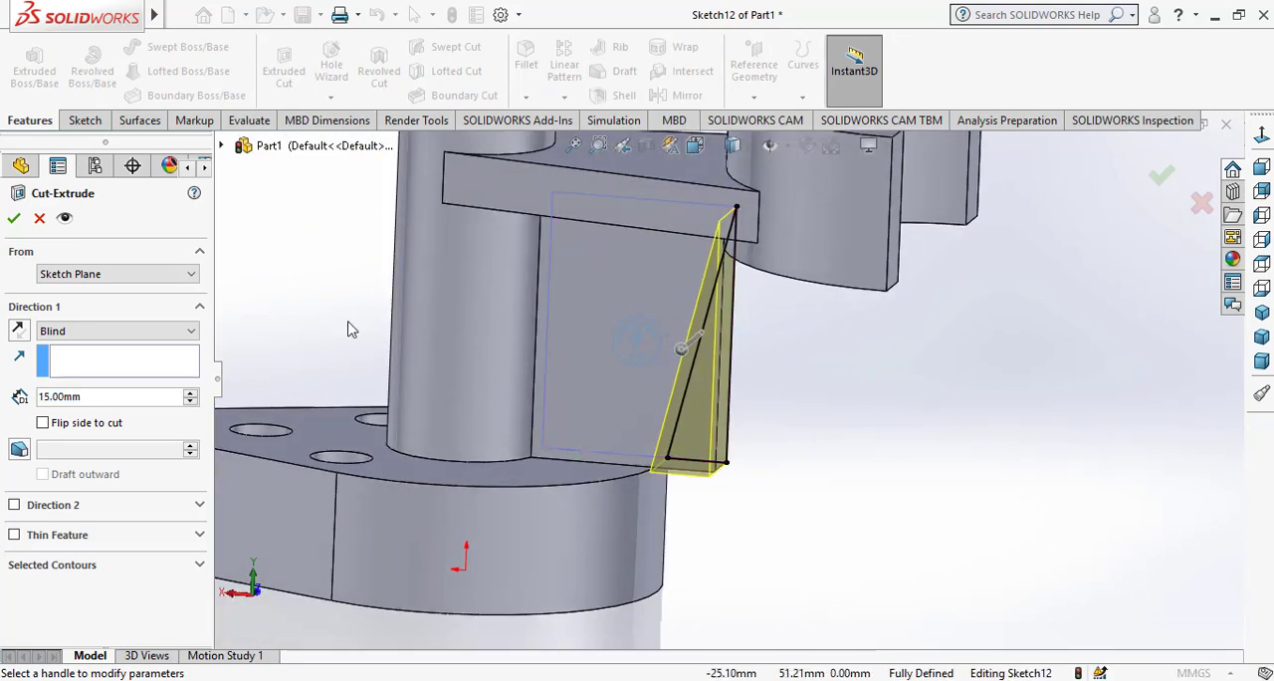
{"action": "left_click", "coordinate": [15, 218]}
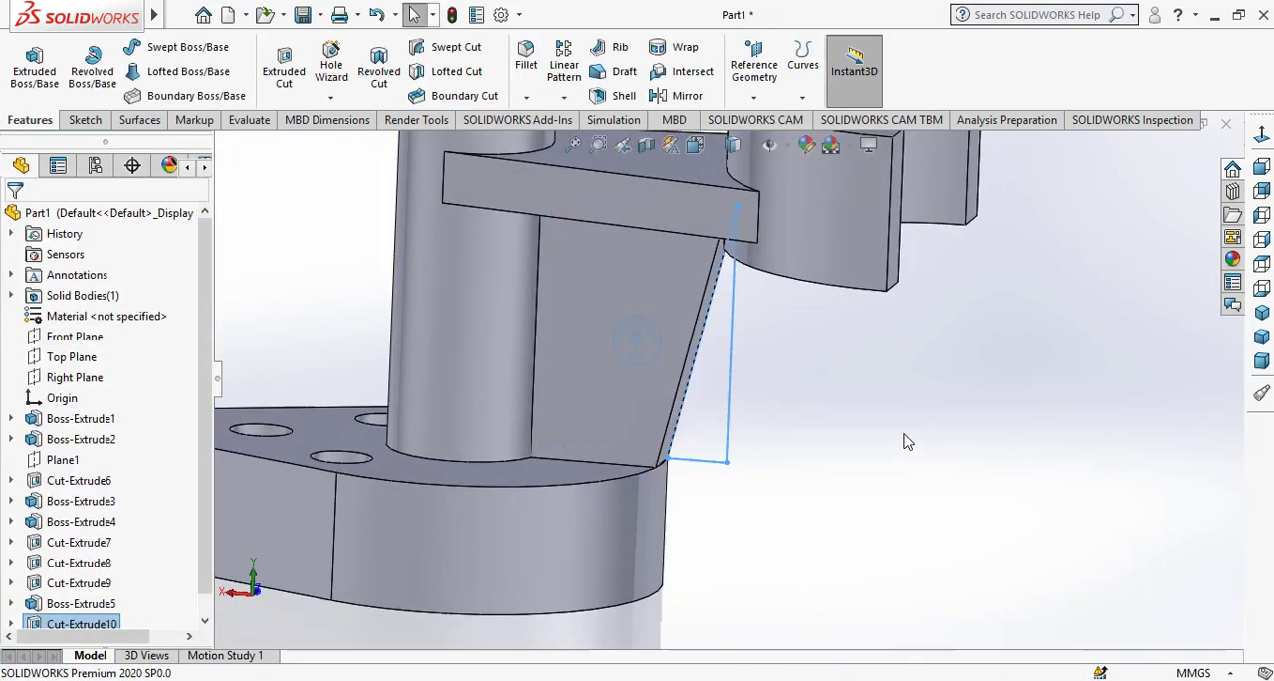
{"action": "scroll", "coordinate": [946, 398], "scroll_direction": "down", "scroll_amount": 2}
{"action": "scroll", "coordinate": [853, 387], "scroll_direction": "up", "scroll_amount": 3}
{"action": "middle_click_drag", "start_coordinate": [745, 368], "coordinate": [569, 215]}
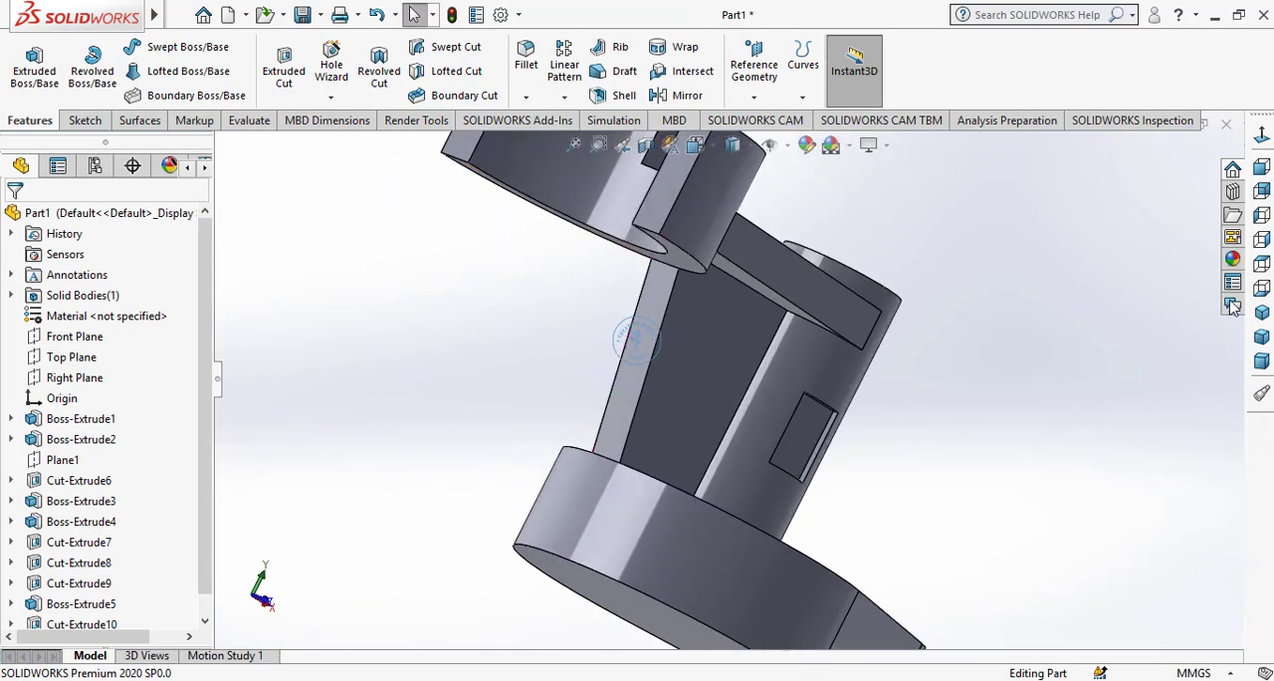
Apply a dark grey colour appearance from the standard swatches to the whole bracket part
{"action": "left_click", "coordinate": [1262, 314]}
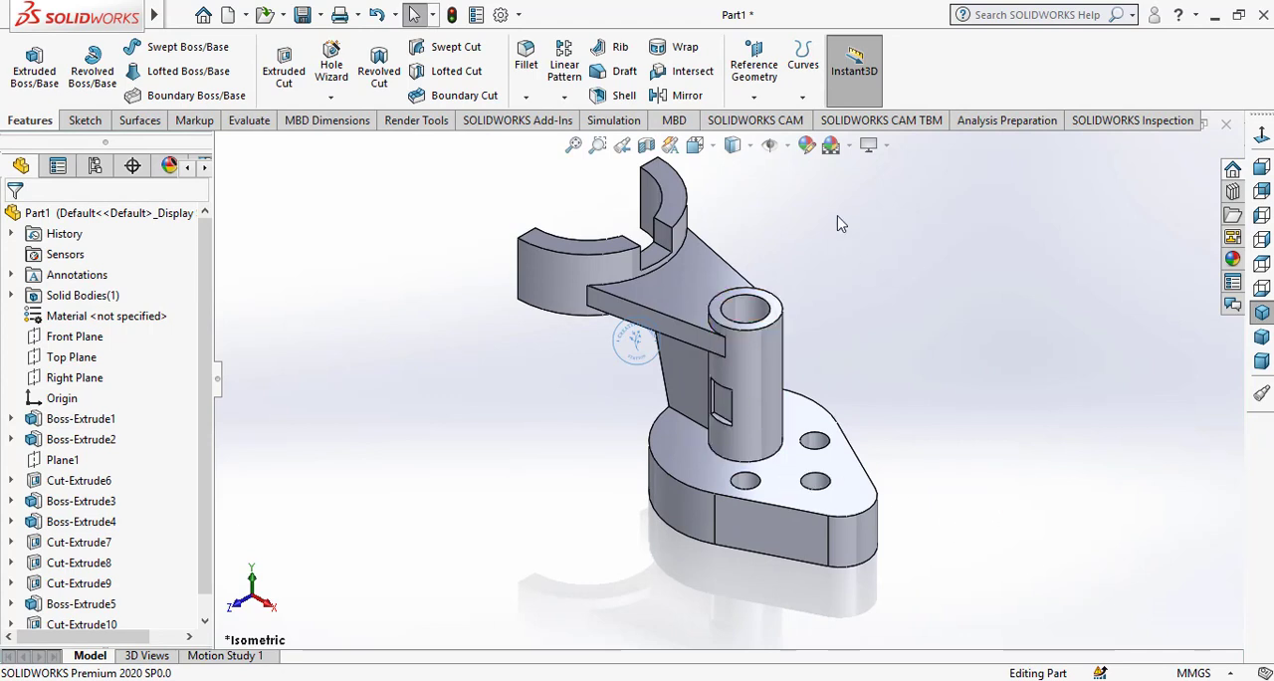
{"action": "left_click", "coordinate": [806, 146]}
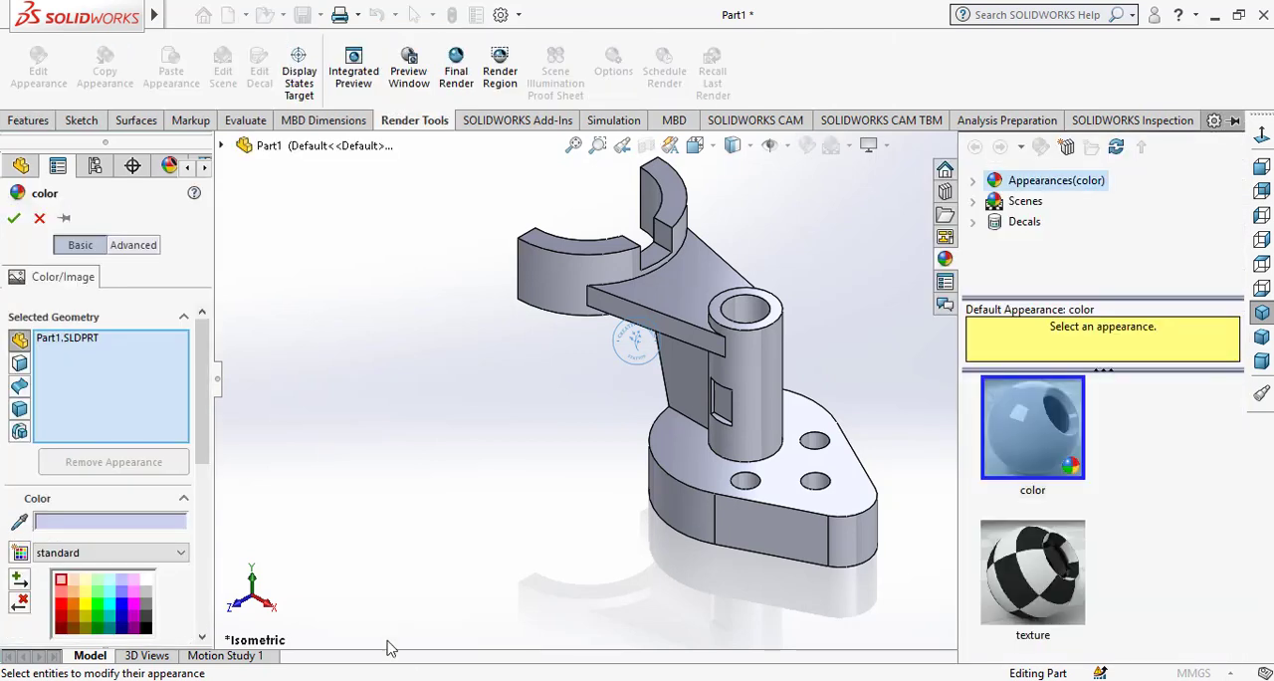
{"action": "left_click", "coordinate": [147, 609]}
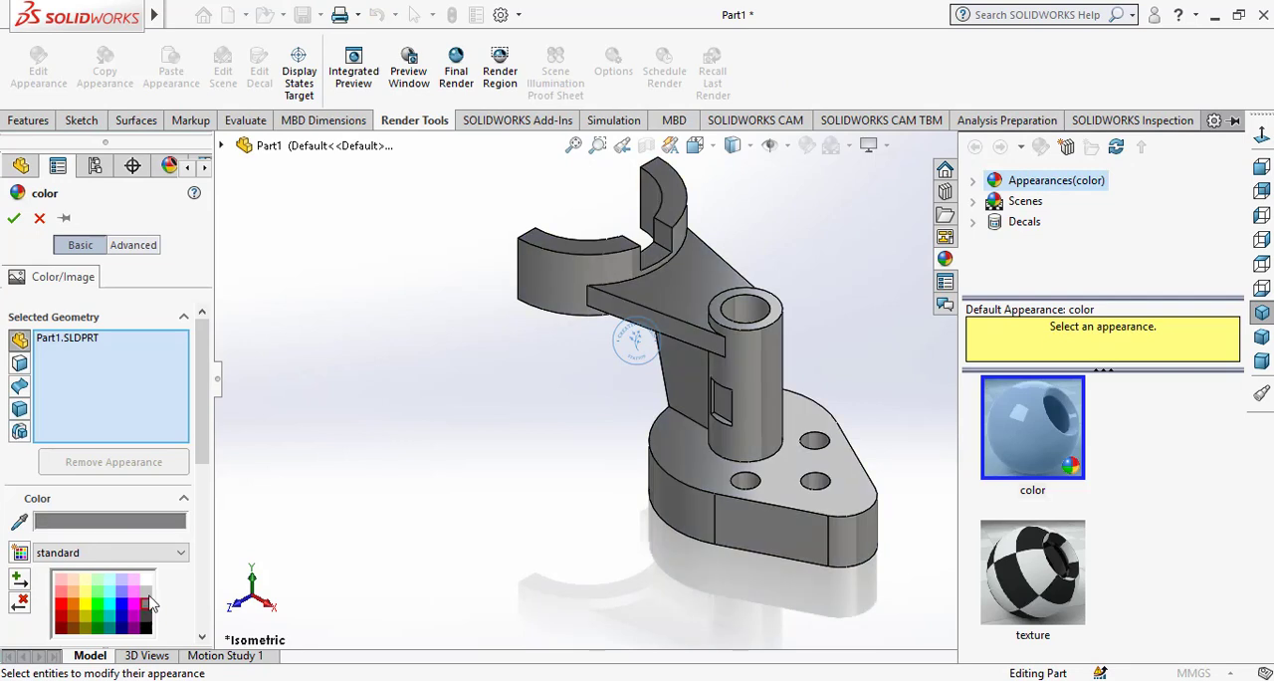
{"action": "left_click", "coordinate": [146, 594]}
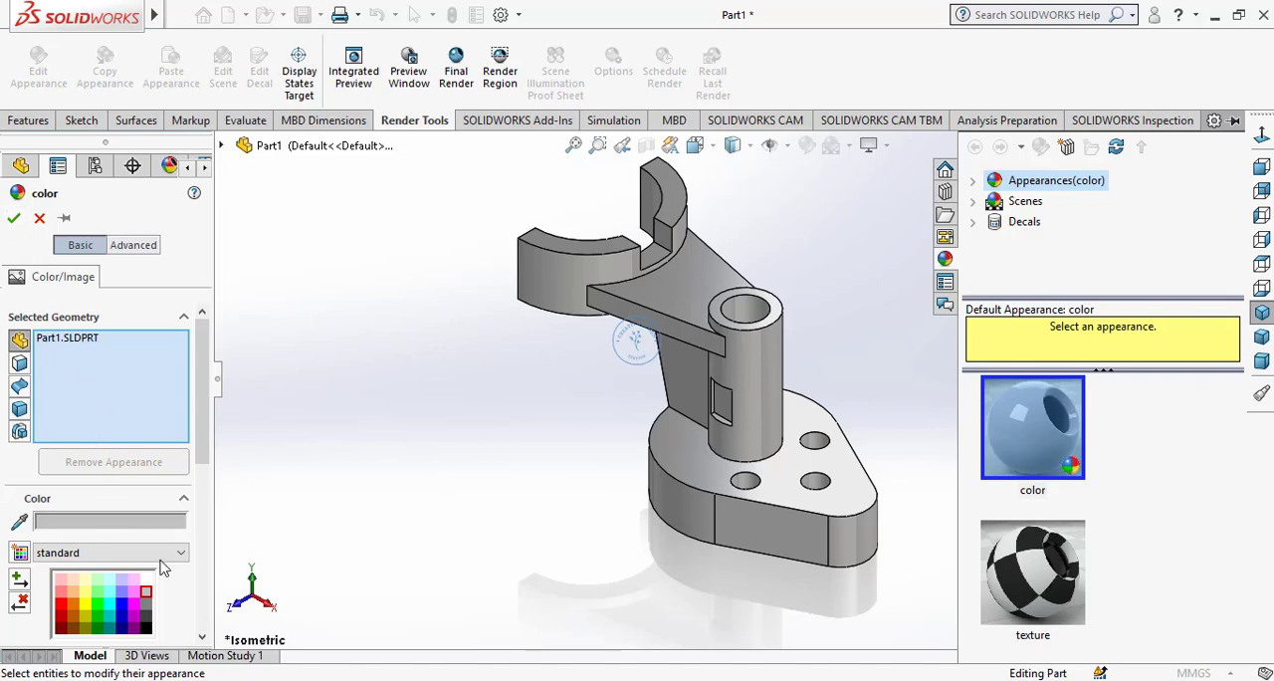
{"action": "left_click", "coordinate": [149, 623]}
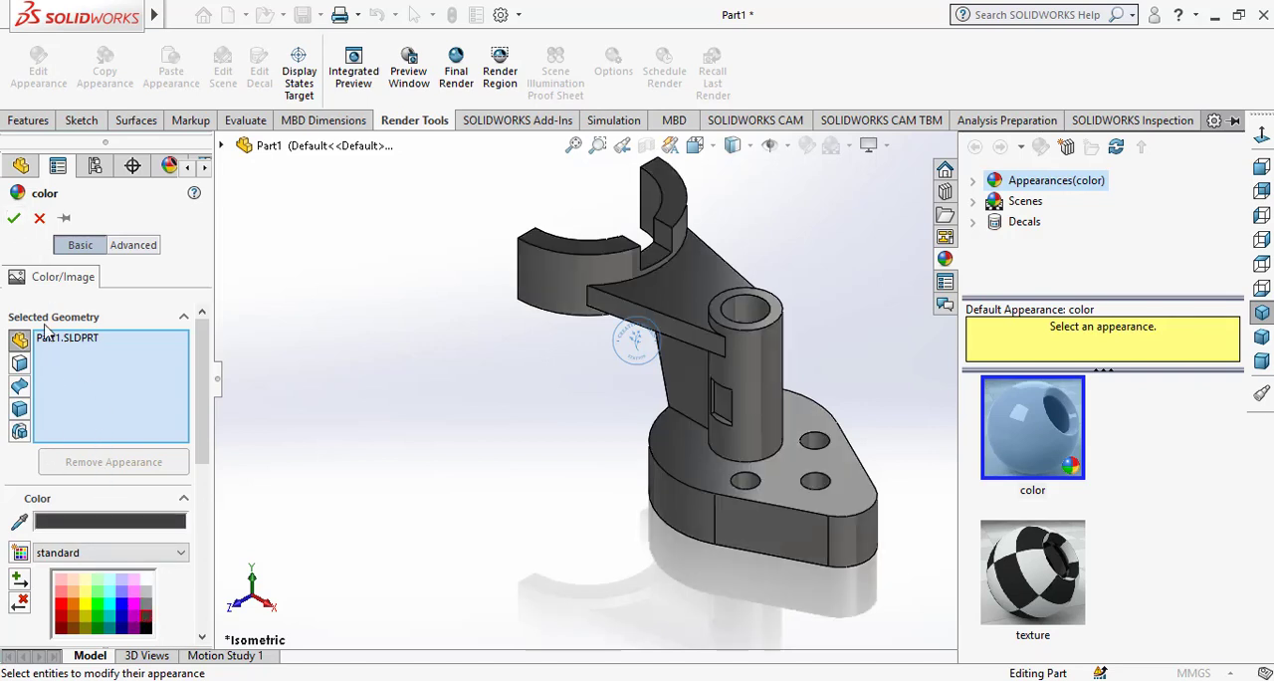
{"action": "left_click", "coordinate": [13, 220]}
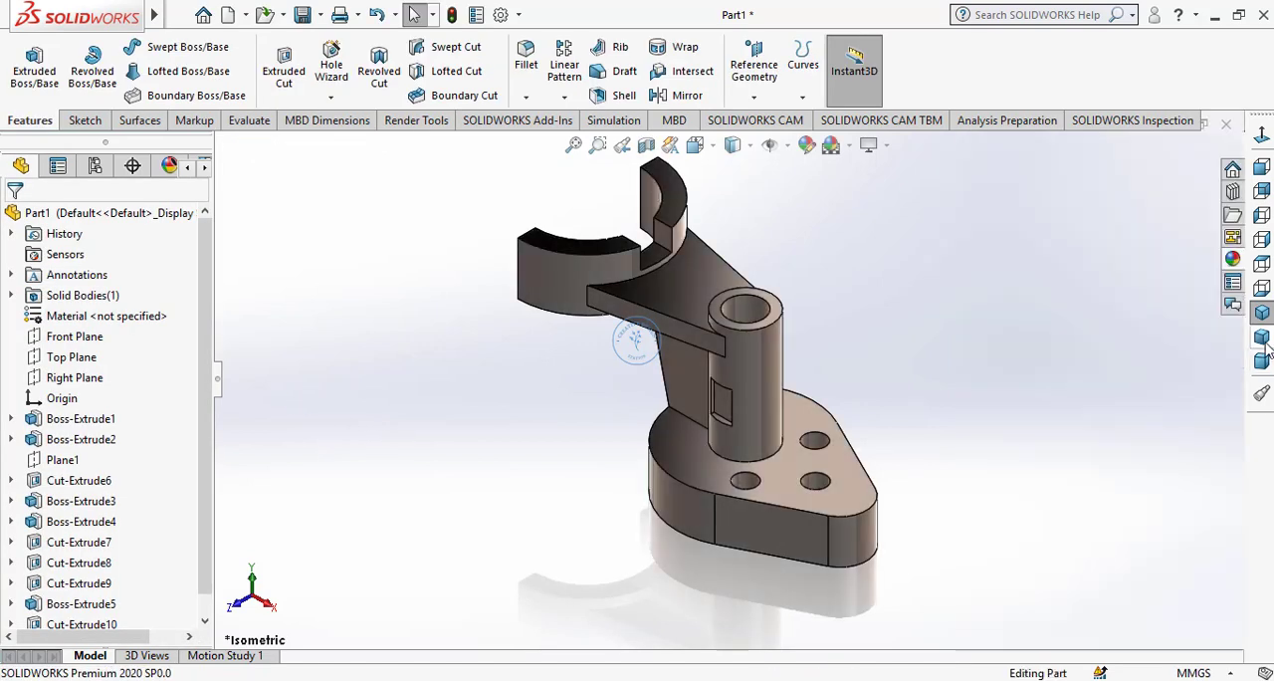
Inspect the recoloured bracket in the trimetric and dimetric standard views
{"action": "left_click", "coordinate": [1264, 338]}
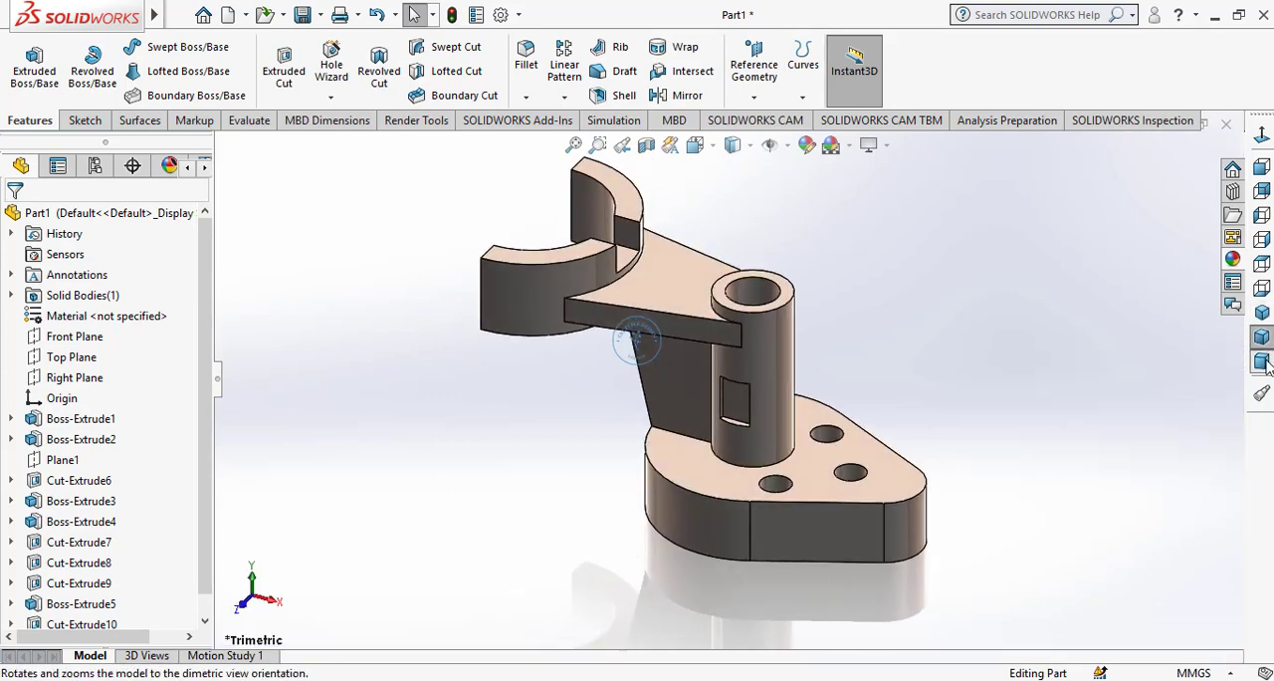
{"action": "left_click", "coordinate": [1262, 361]}
{"action": "left_click", "coordinate": [1262, 362]}
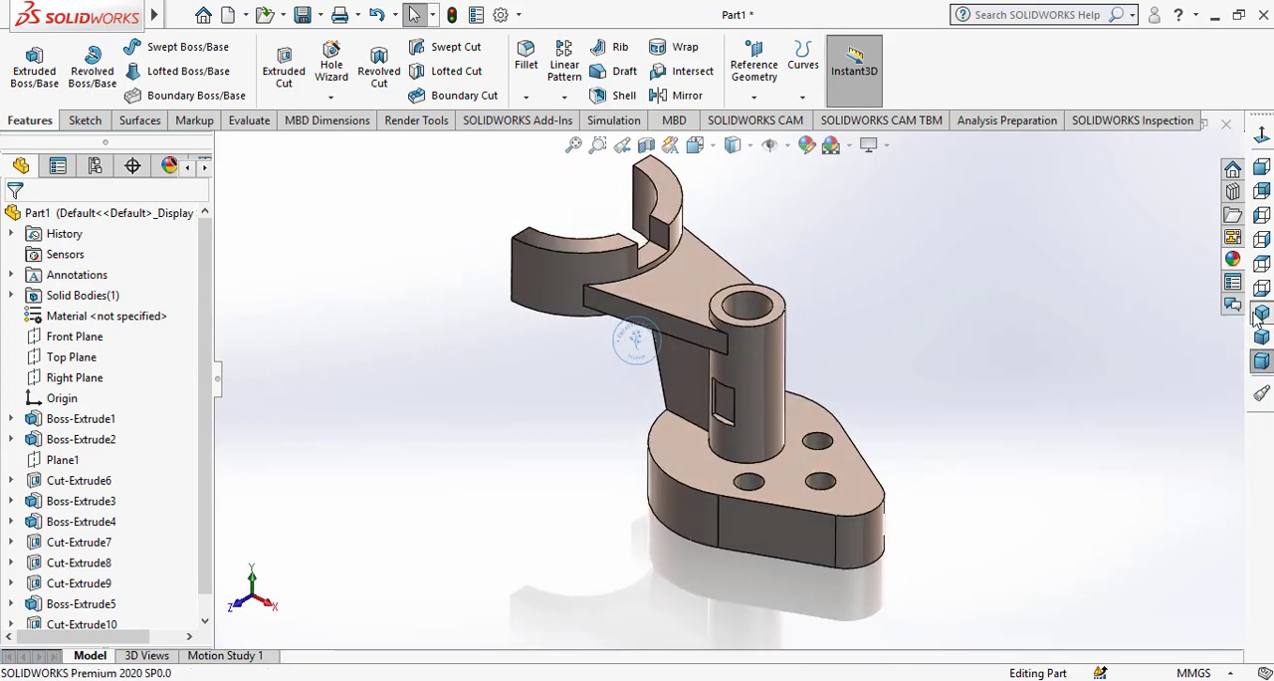